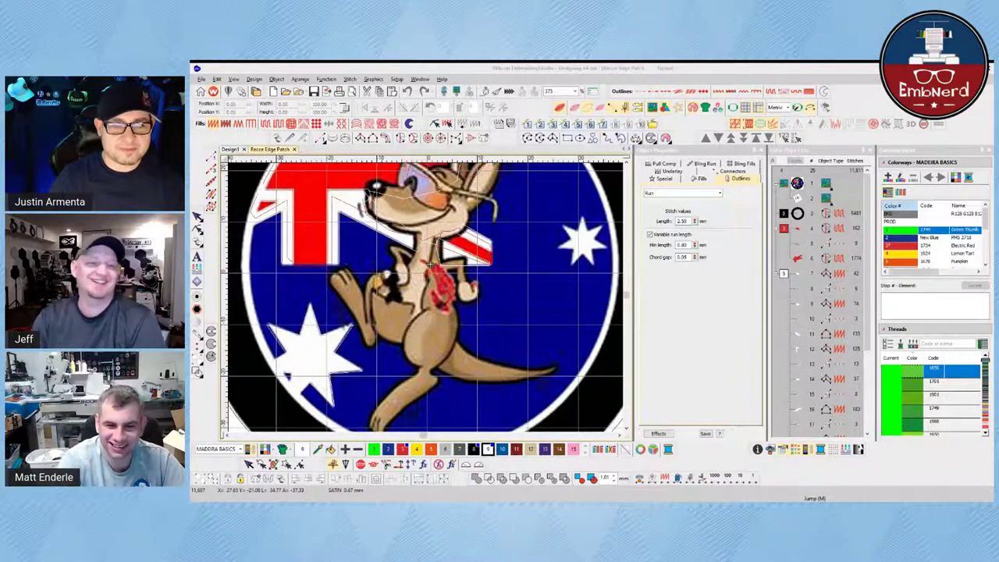
# Examine the kangaroo flag patch artwork and compare it with the reconnaissance squadron emblem placed beside it.
pyautogui.click(504, 278)
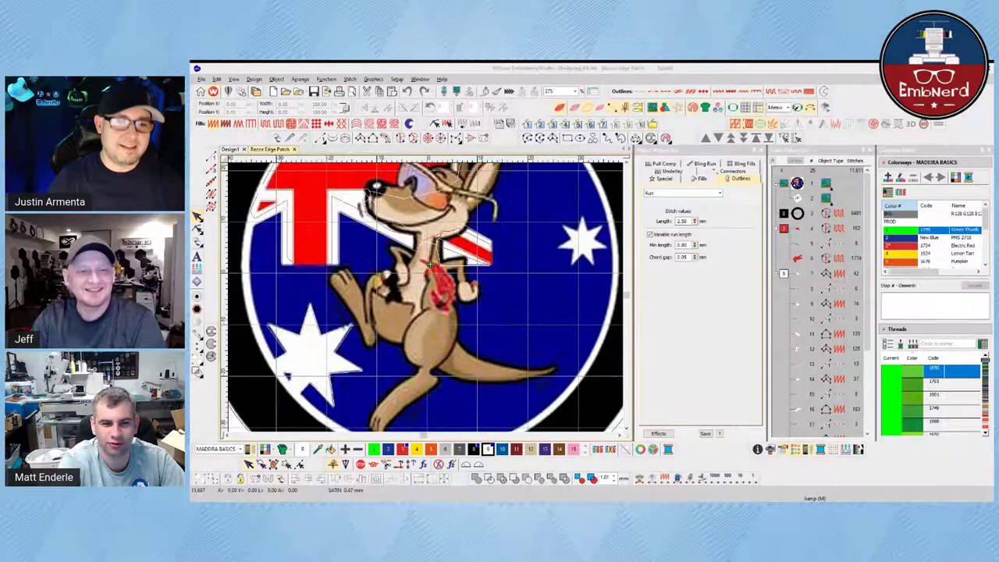
pyautogui.click(490, 305)
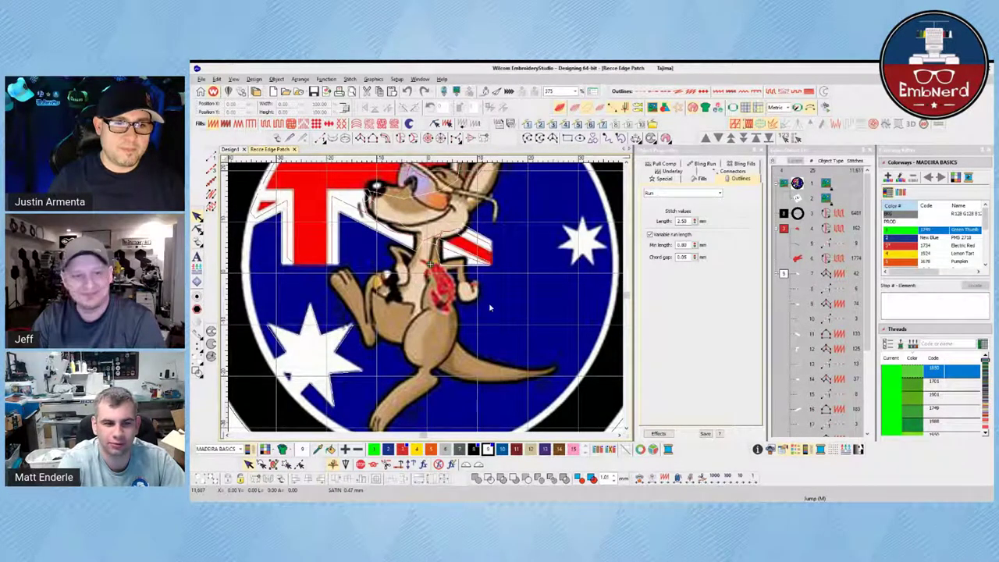
pyautogui.scroll(-4, 490, 305)
pyautogui.scroll(2, 526, 308)
pyautogui.scroll(2, 426, 300)
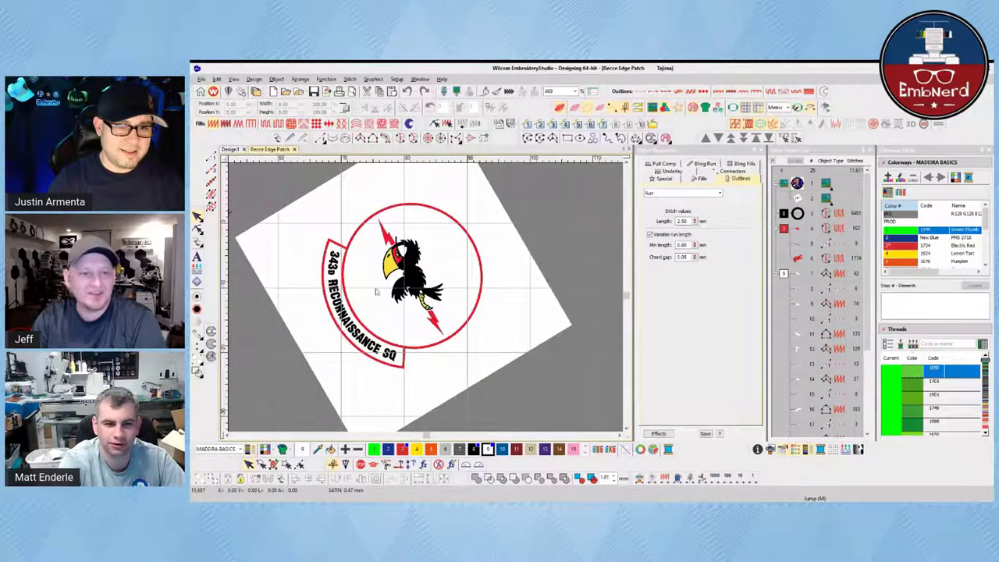
pyautogui.scroll(-3, 378, 279)
pyautogui.scroll(-1, 242, 303)
pyautogui.scroll(2, 486, 297)
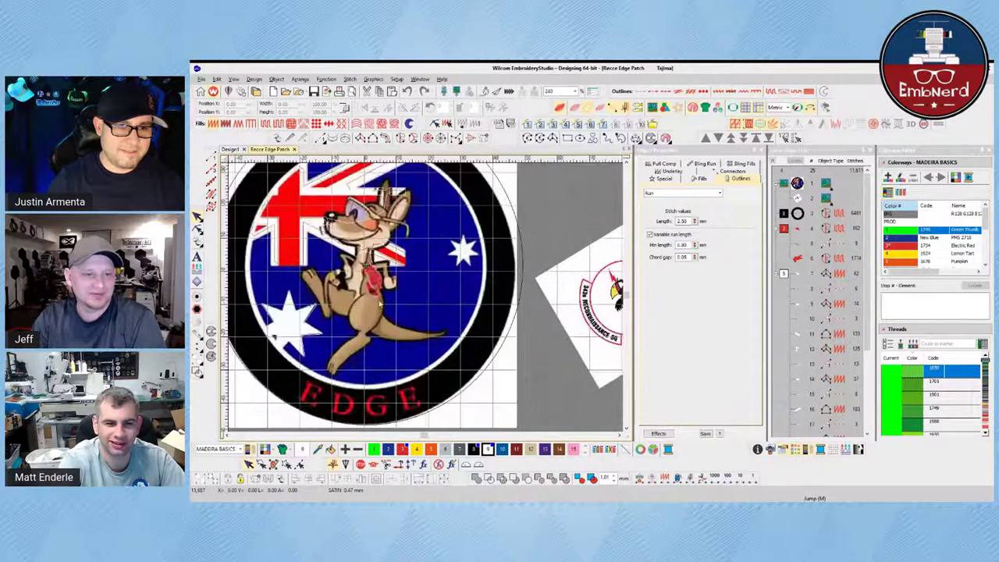
pyautogui.scroll(-3, 373, 304)
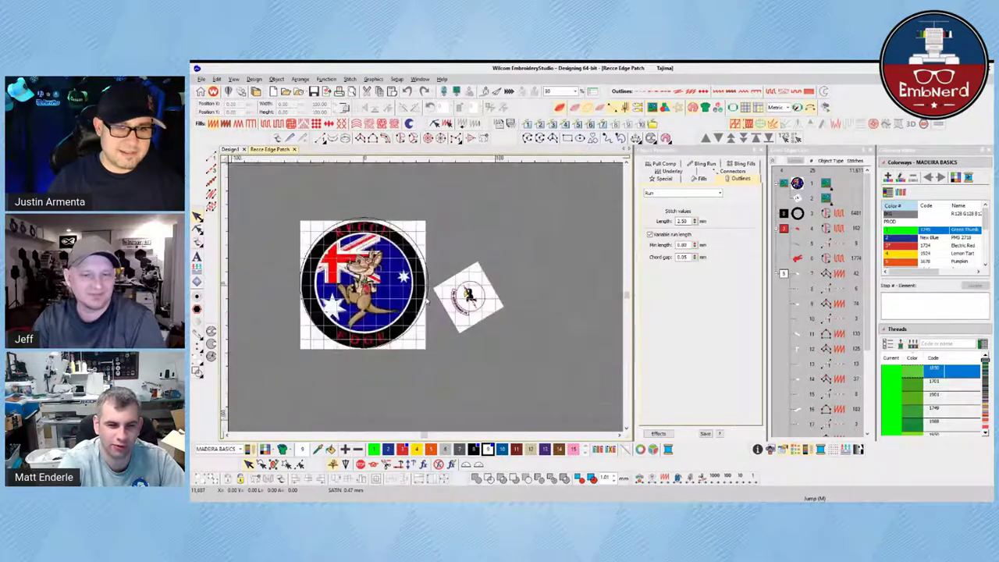
pyautogui.scroll(3, 427, 303)
pyautogui.scroll(-4, 427, 303)
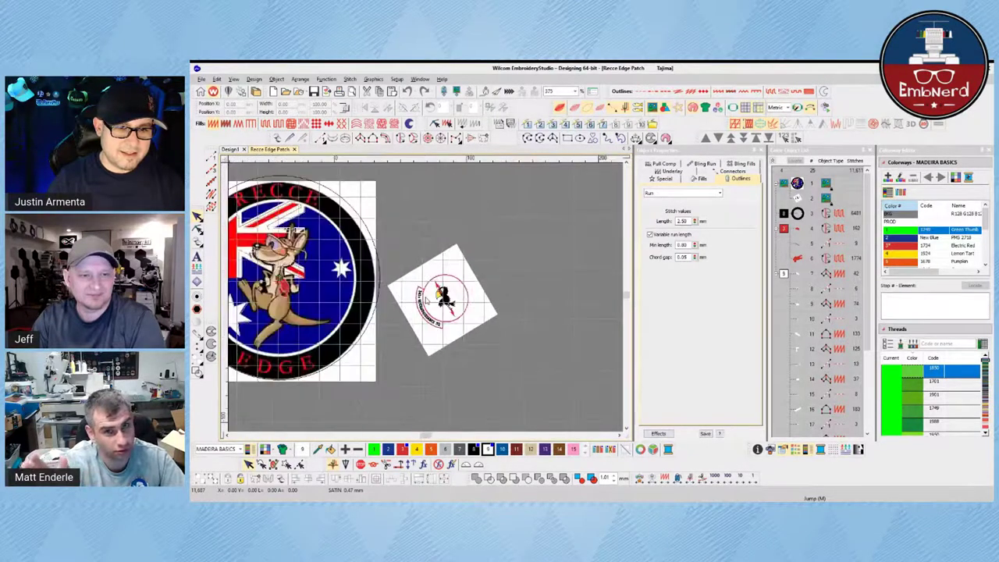
pyautogui.scroll(3, 399, 308)
pyautogui.scroll(1, 425, 300)
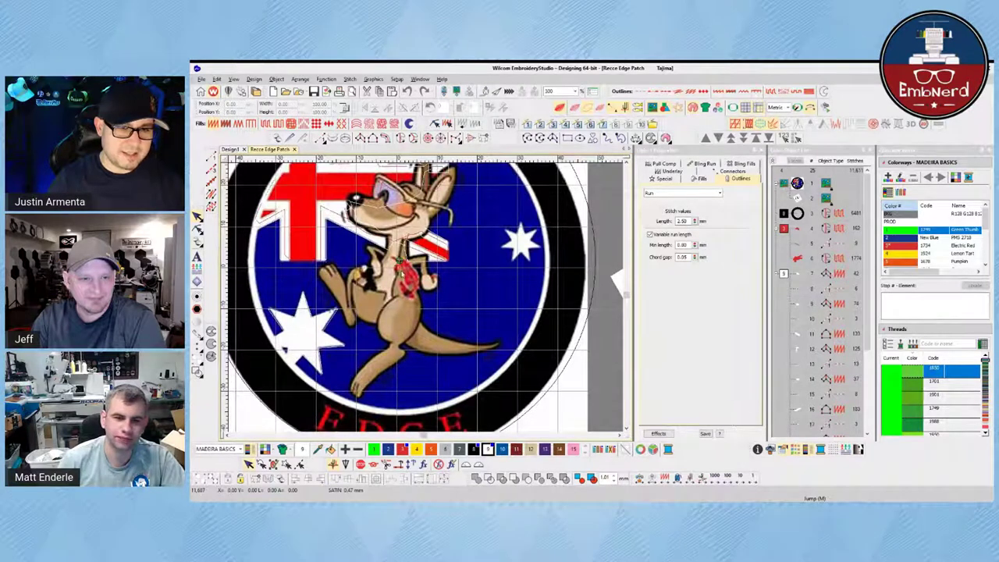
pyautogui.scroll(-2, 428, 290)
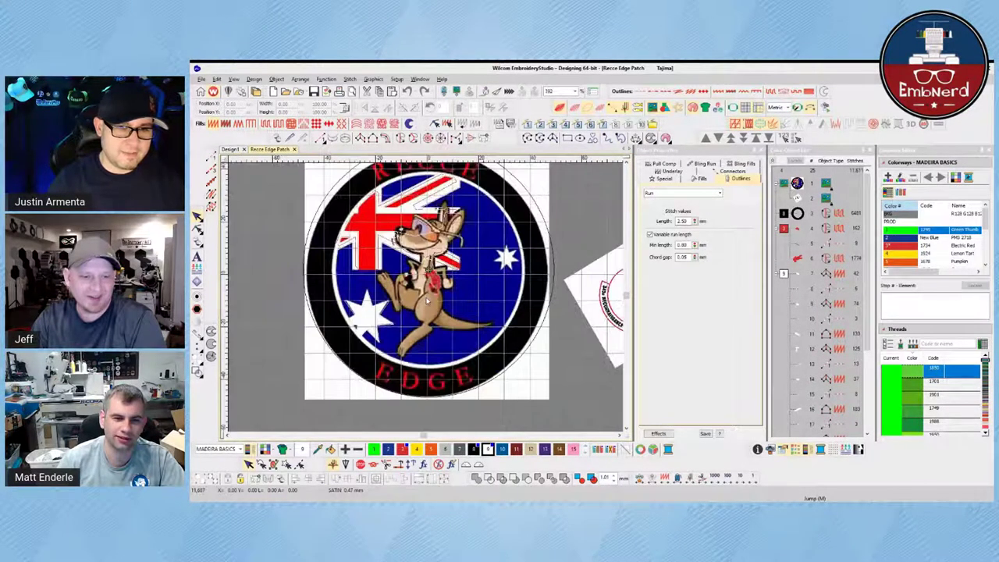
pyautogui.scroll(2, 427, 300)
pyautogui.scroll(1, 426, 300)
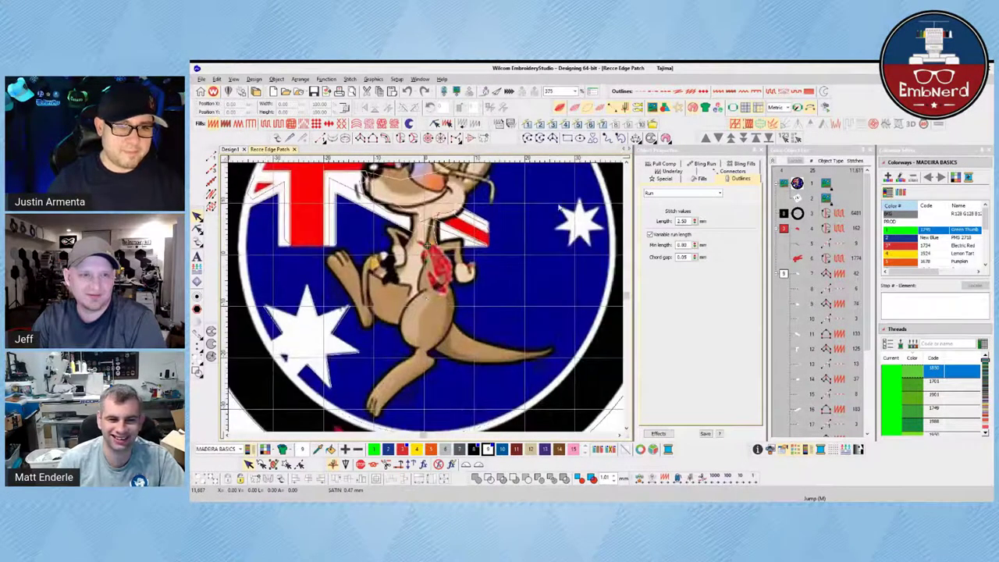
pyautogui.scroll(-1, 483, 244)
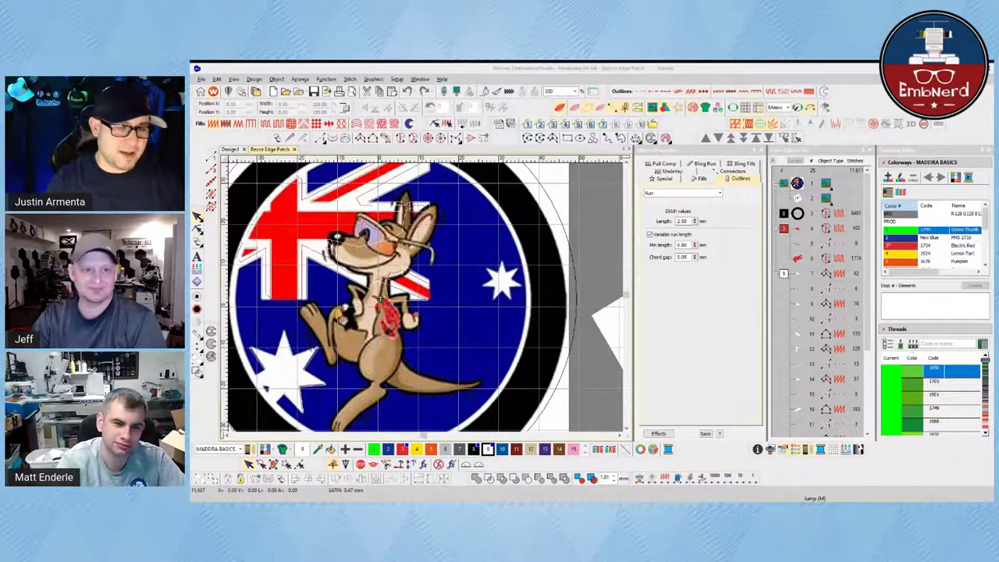
pyautogui.click(551, 305)
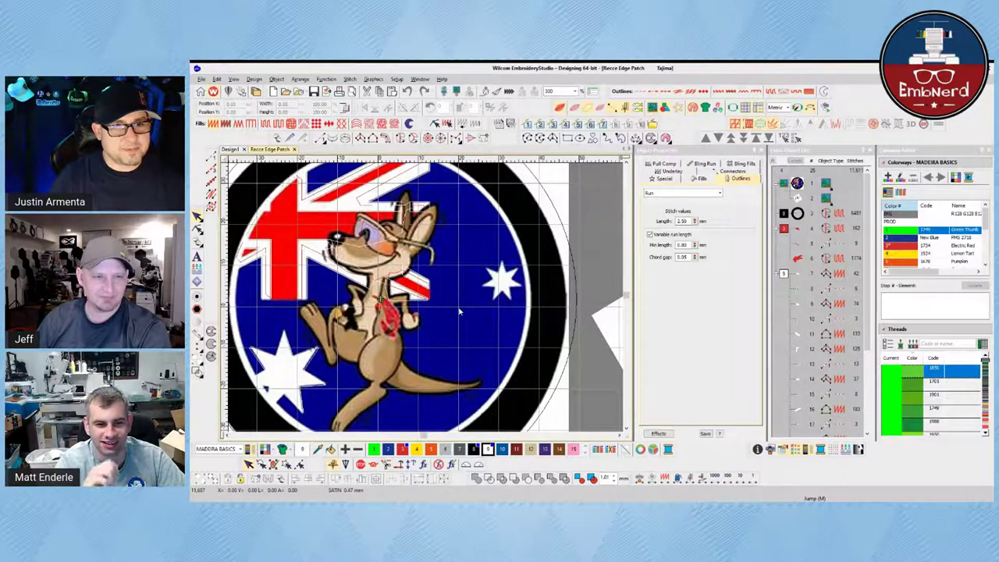
pyautogui.moveTo(374, 272); pyautogui.dragTo(428, 299)
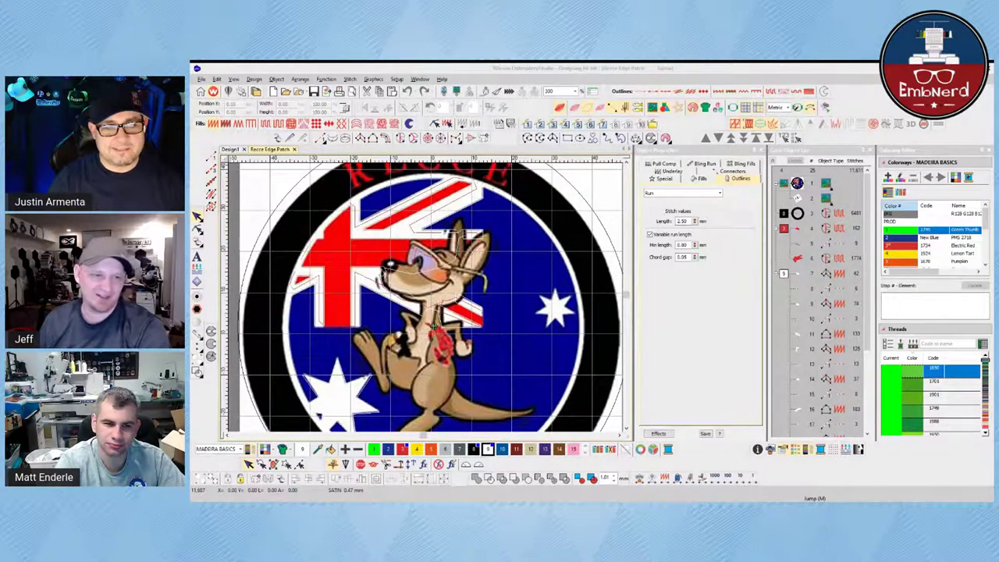
pyautogui.click(475, 324)
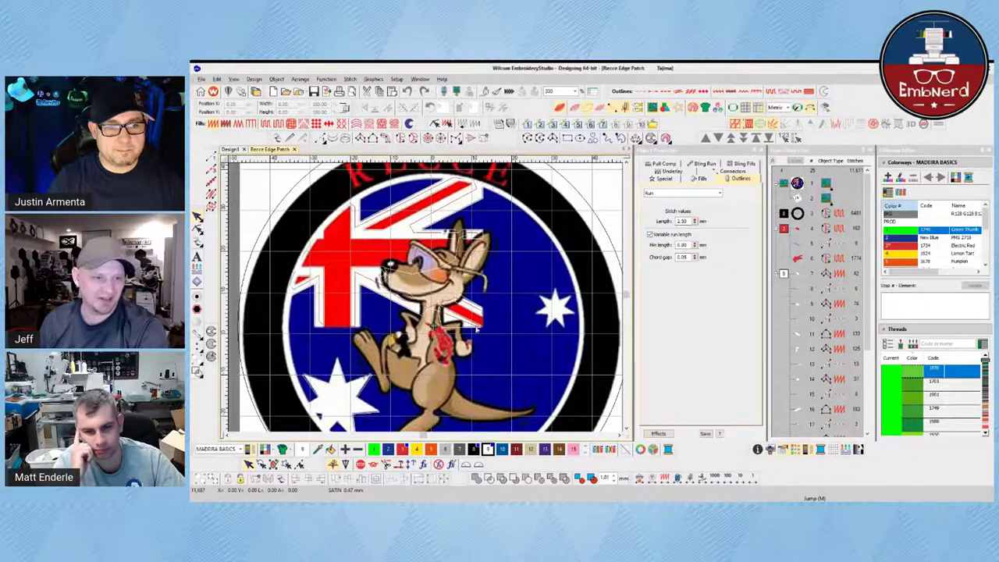
pyautogui.scroll(-1, 457, 405)
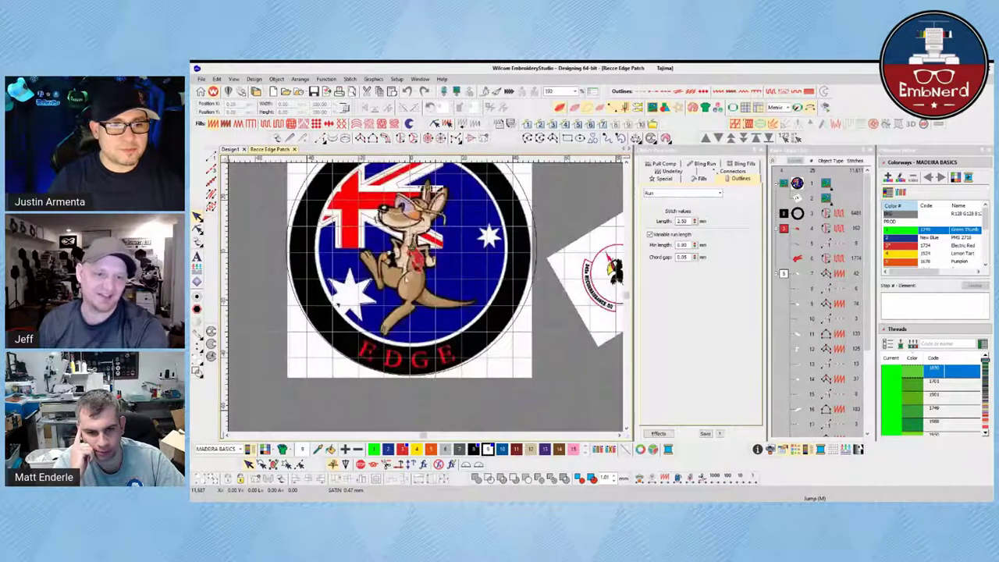
pyautogui.scroll(2, 406, 277)
pyautogui.scroll(-2, 462, 326)
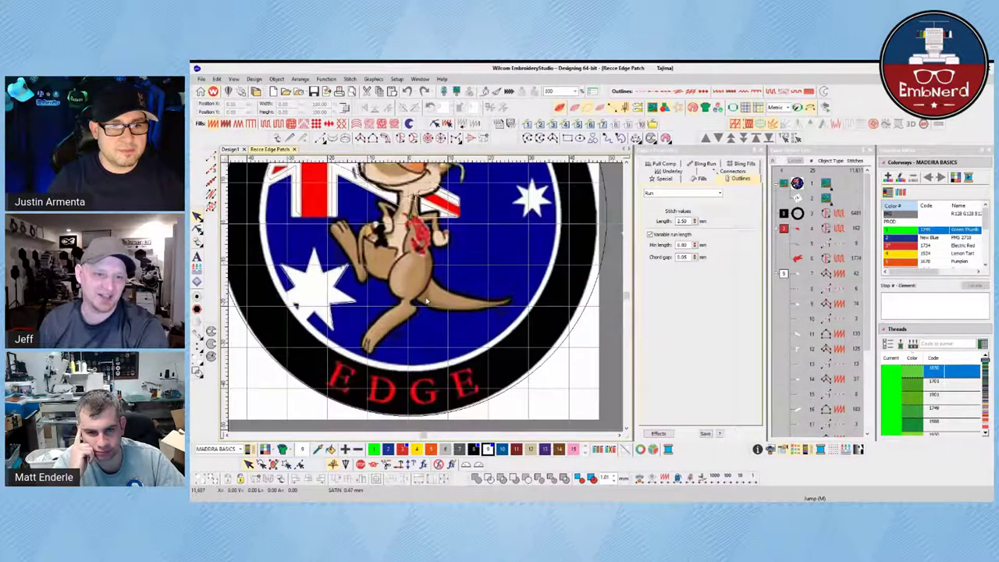
pyautogui.scroll(-2, 410, 273)
pyautogui.scroll(3, 421, 281)
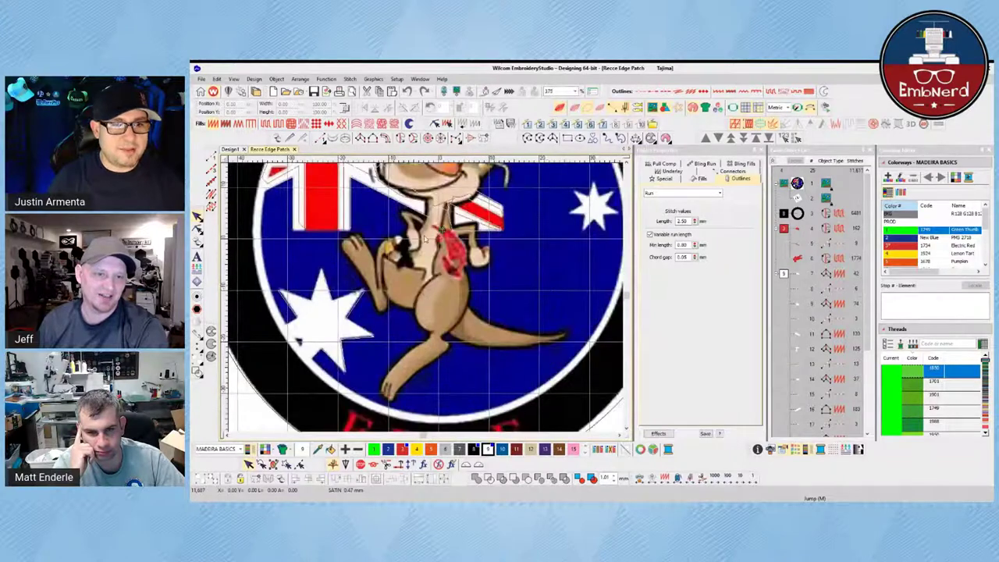
pyautogui.scroll(-1, 438, 295)
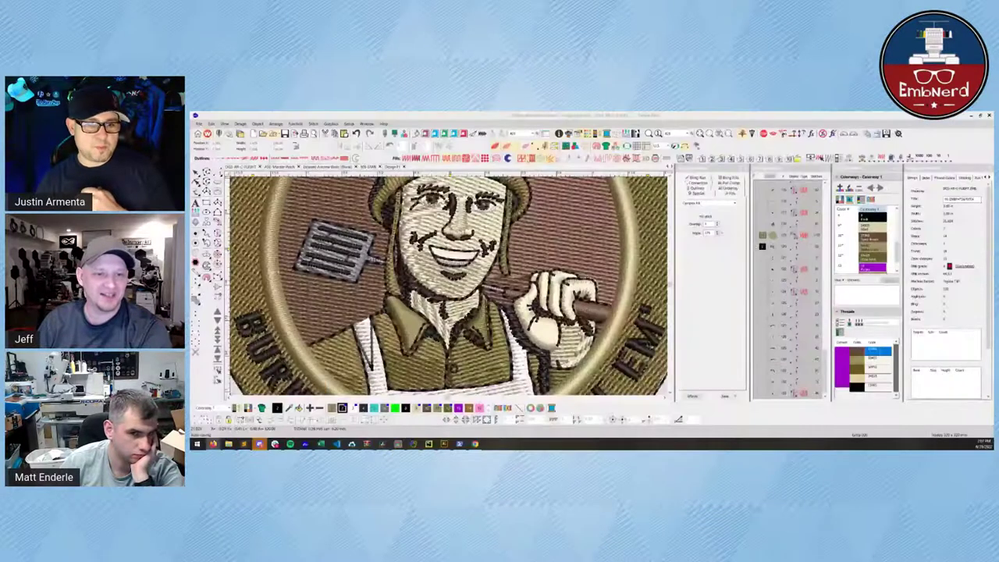
# Try bright green on the shadow fill along one side of the helmeted man's face, and undo the colour change.
pyautogui.click(431, 230)
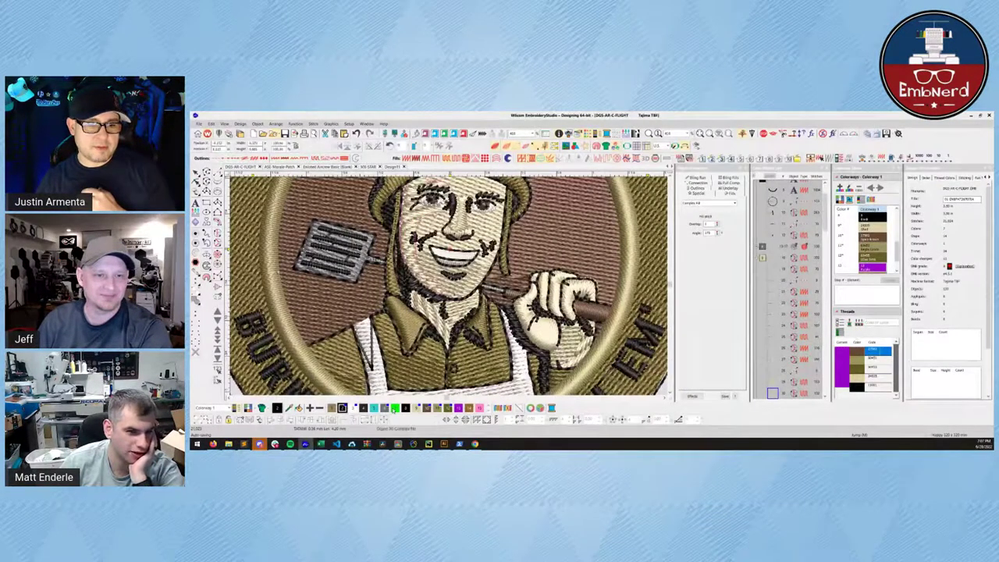
pyautogui.click(432, 228)
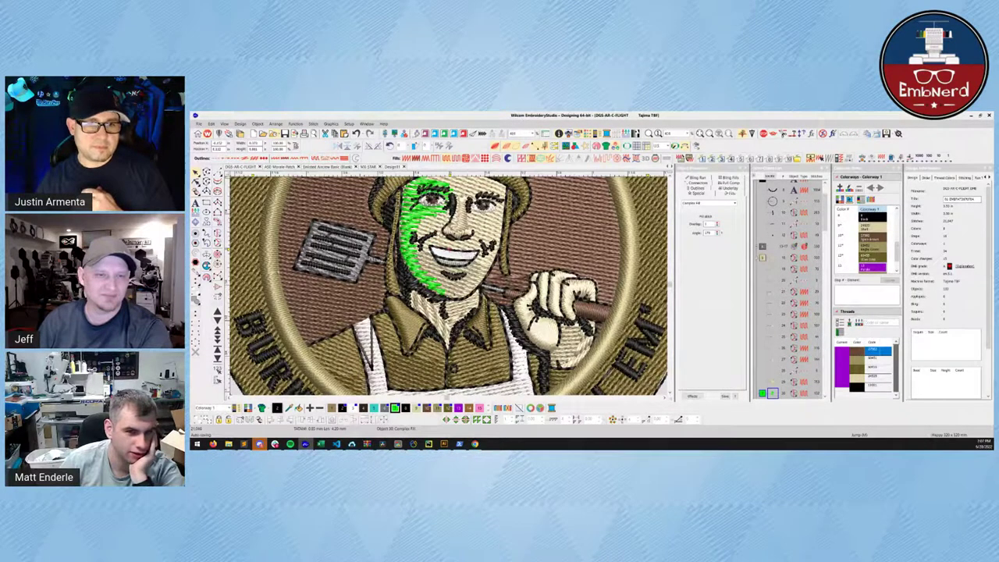
pyautogui.scroll(1, 449, 284)
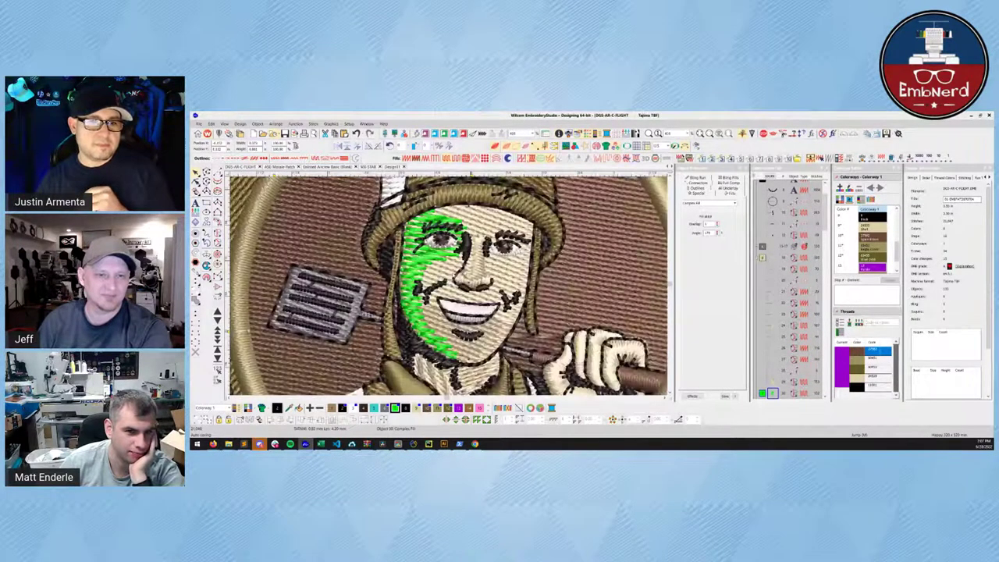
pyautogui.scroll(-1, 446, 282)
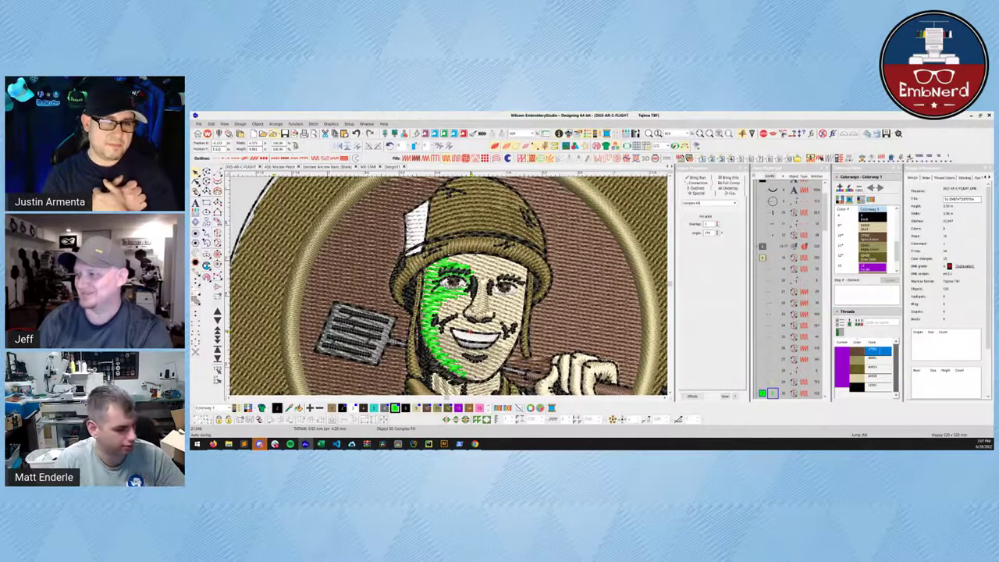
pyautogui.hotkey('ctrl', 'z')
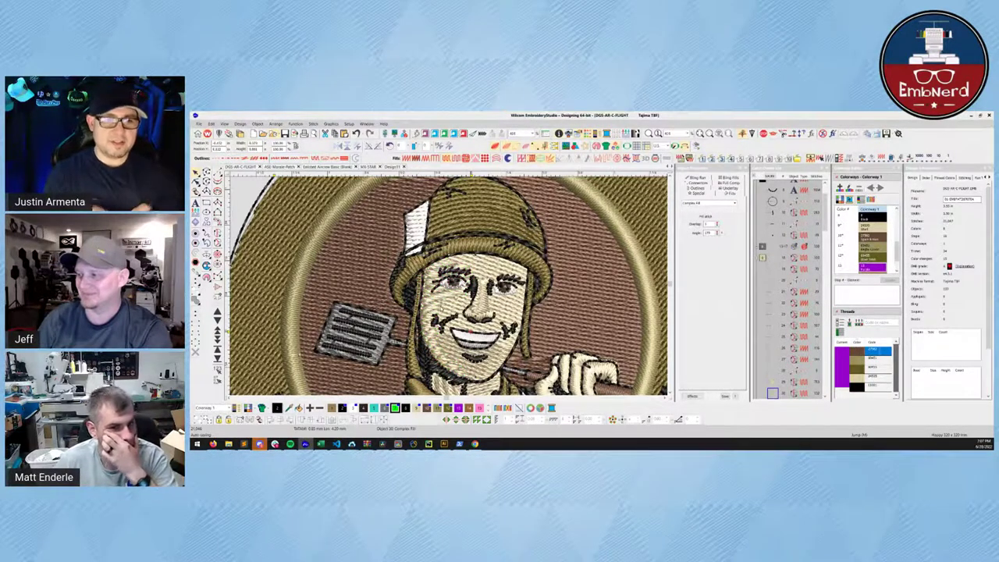
# Show the fill settings of the shadow fill on the helmeted man's face.
pyautogui.scroll(-1, 468, 180)
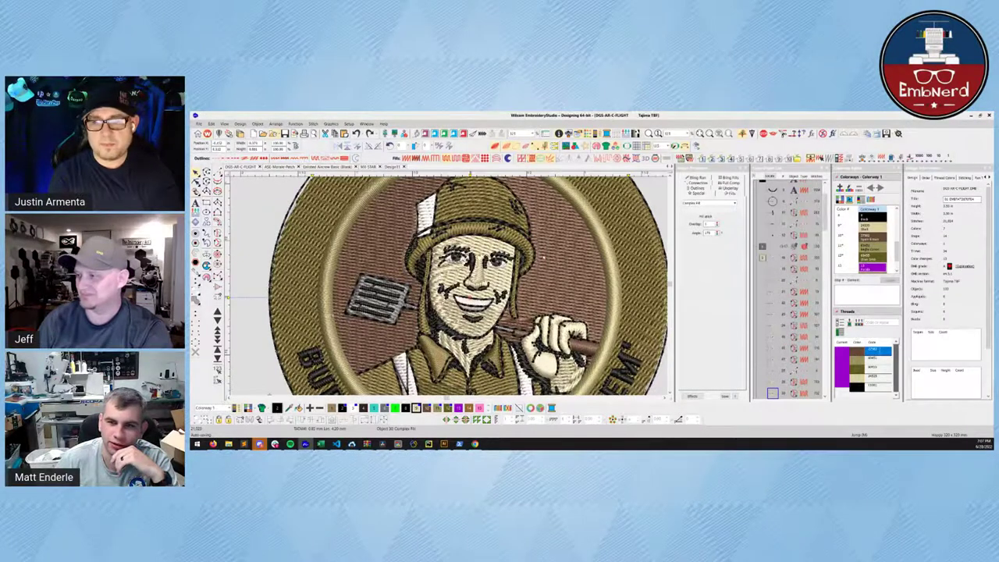
pyautogui.click(730, 193)
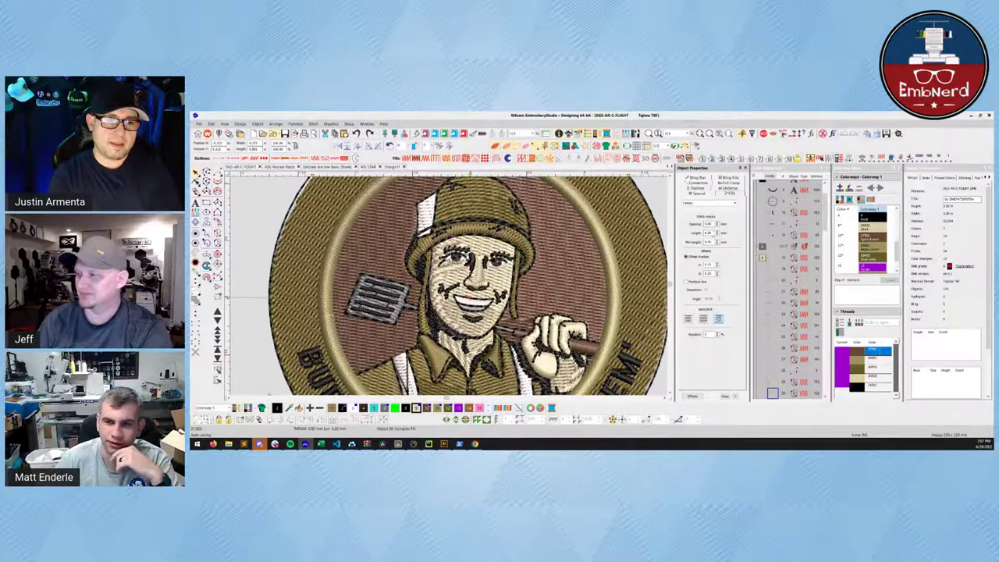
pyautogui.click(730, 191)
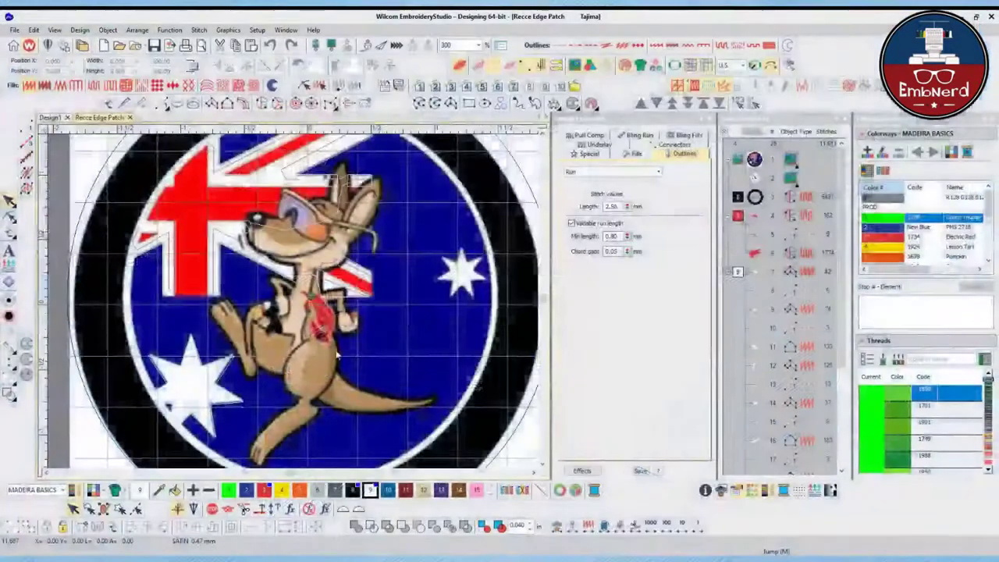
# Measure the kangaroo in the Recce Edge Patch artwork from its lower foot up through its body.
pyautogui.press('m')
pyautogui.click(309, 301)
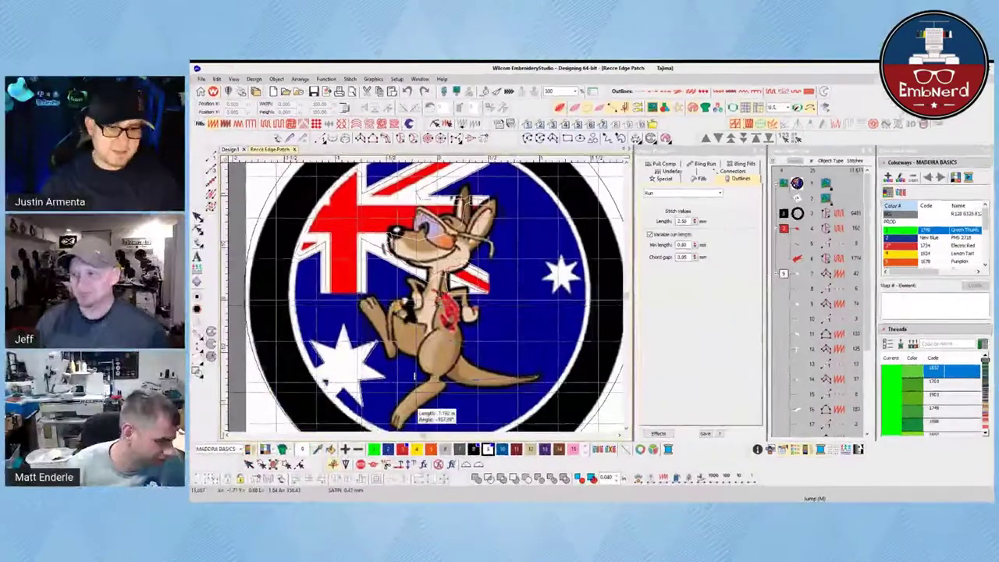
pyautogui.click(394, 426)
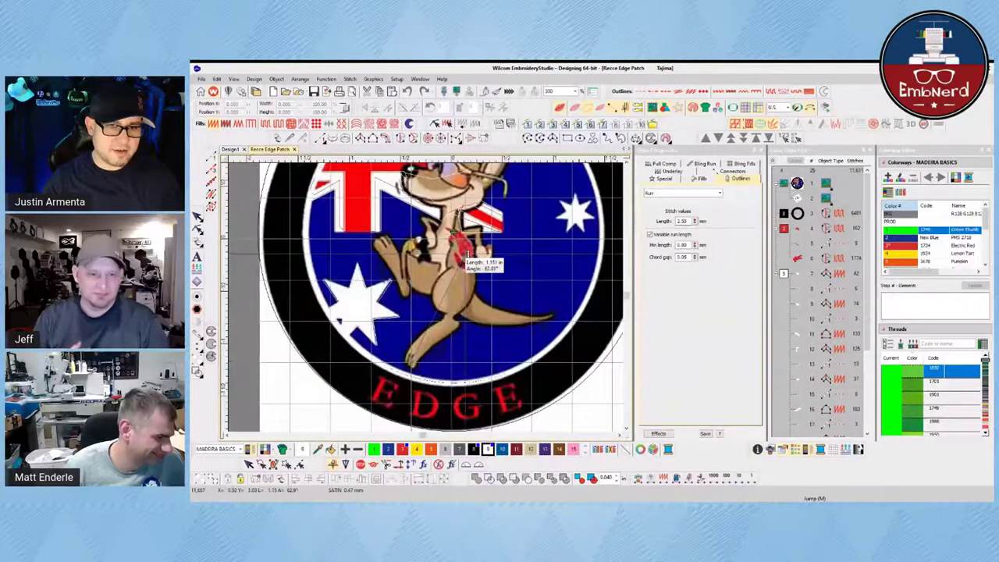
pyautogui.scroll(-2, 459, 255)
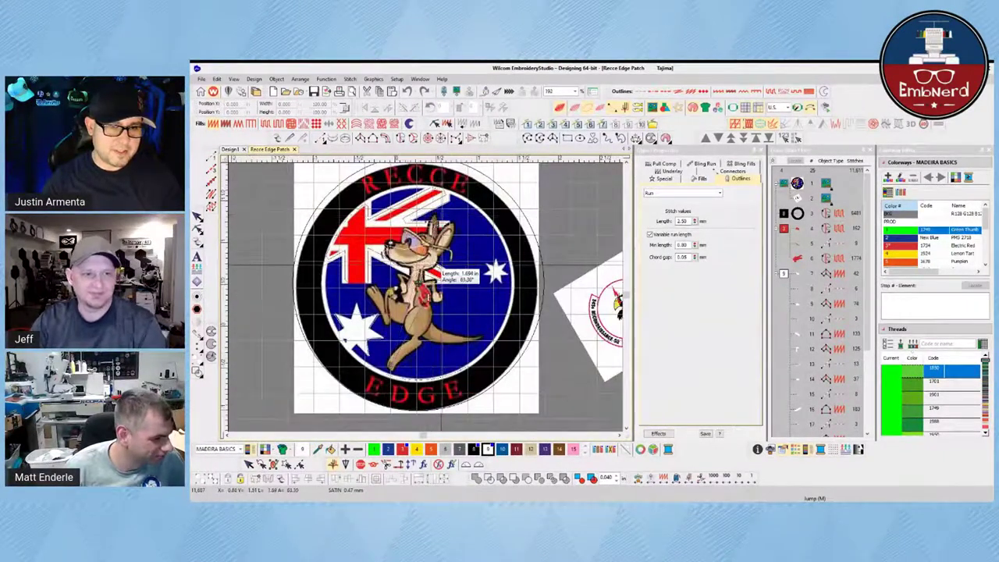
pyautogui.scroll(1, 413, 312)
pyautogui.scroll(-1, 412, 313)
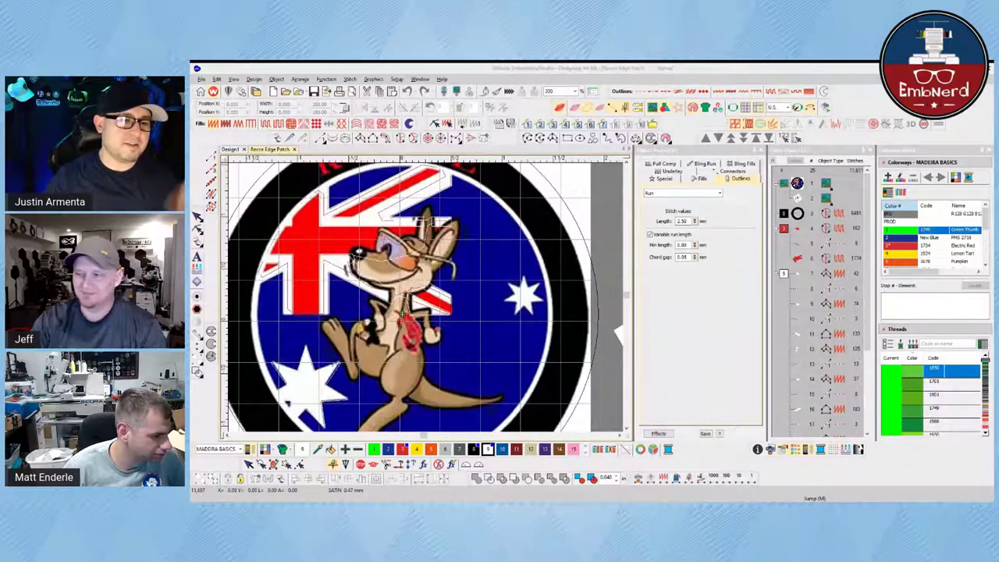
pyautogui.click(470, 335)
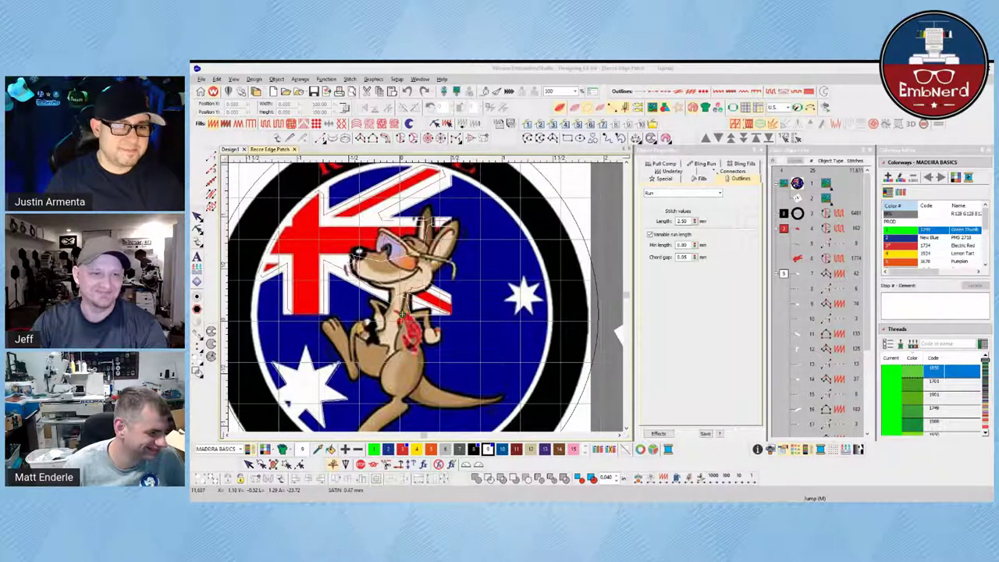
pyautogui.click(461, 322)
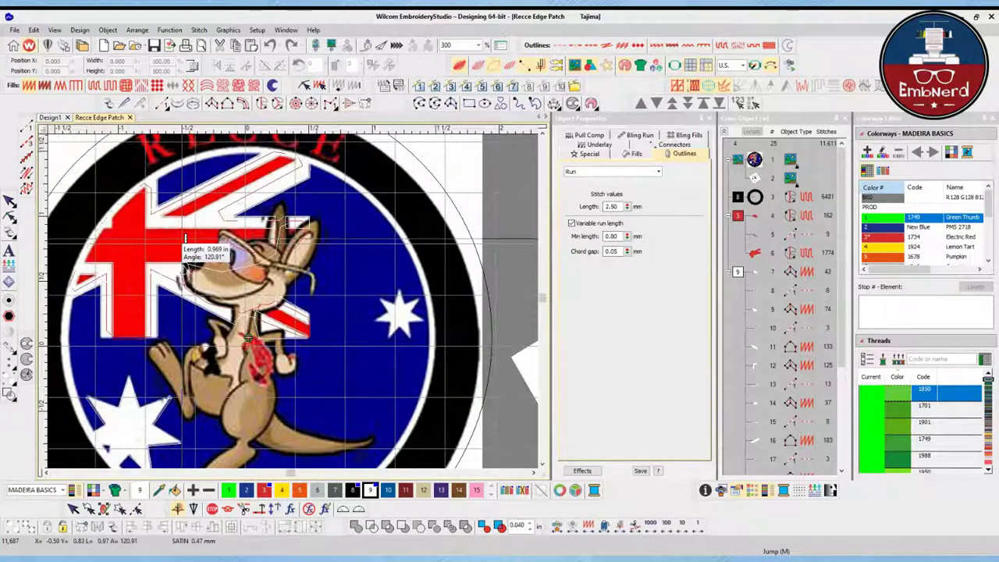
pyautogui.press('Escape')
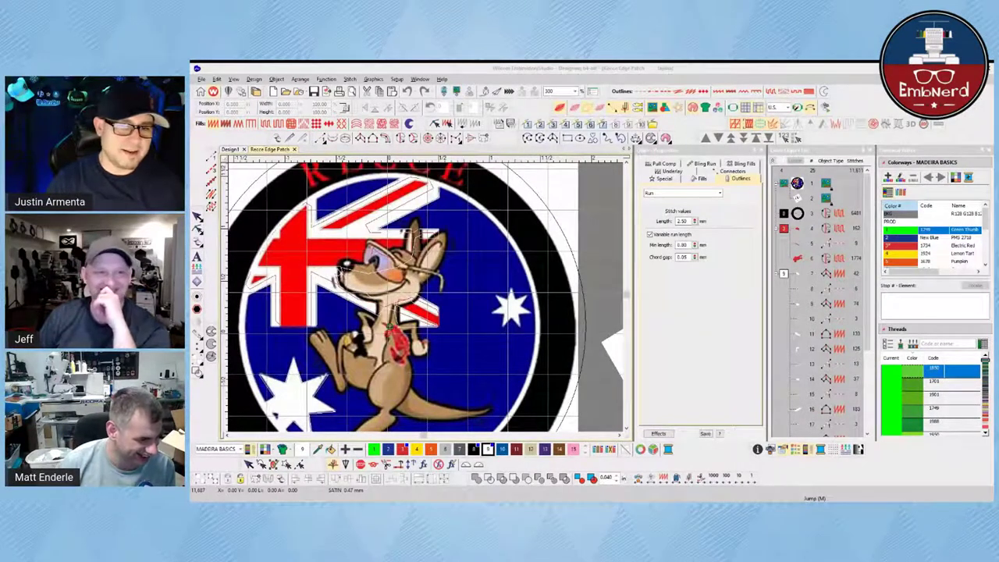
# Inspect the kangaroo's pouch and legs in the patch artwork up close.
pyautogui.click(461, 333)
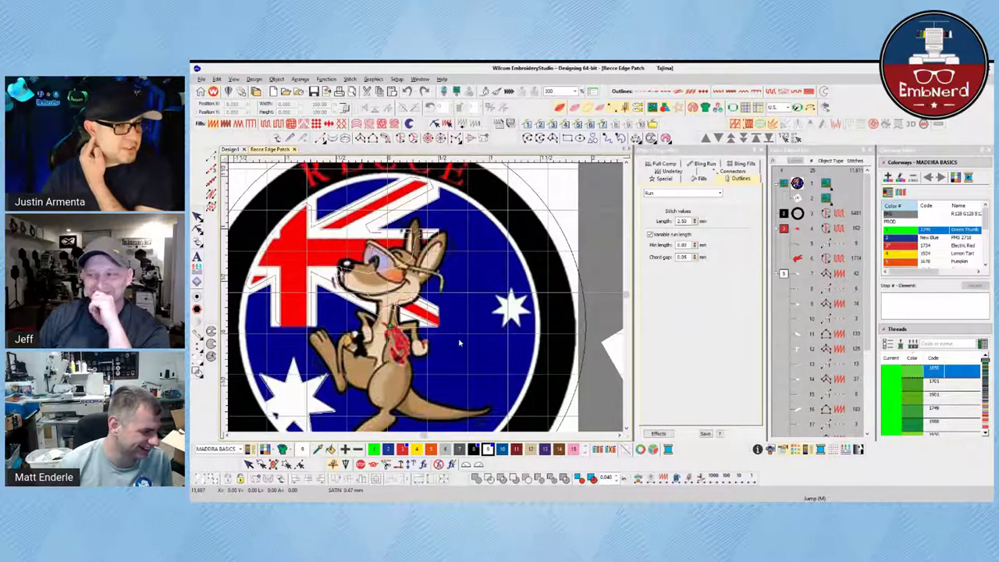
pyautogui.scroll(2, 410, 380)
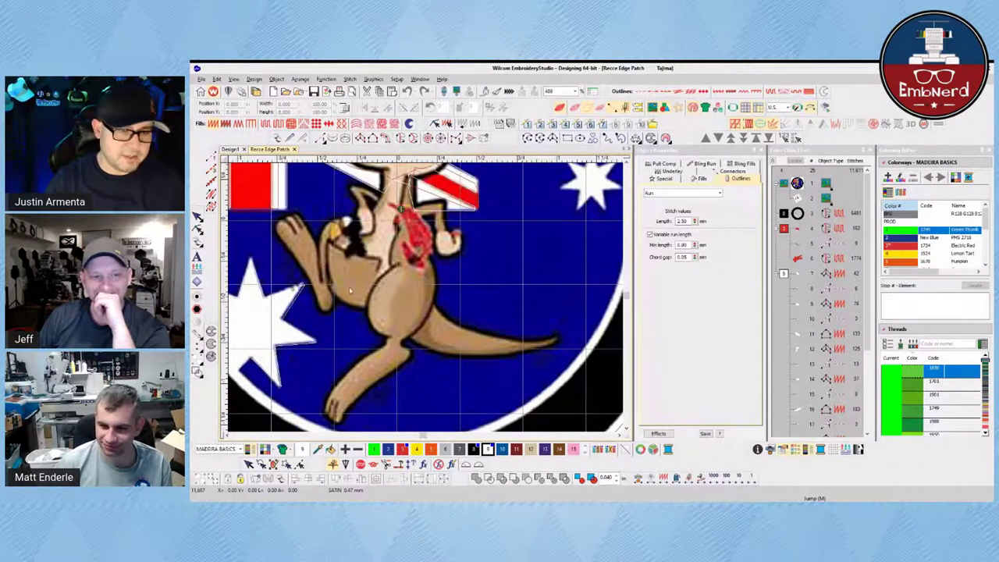
pyautogui.scroll(1, 452, 357)
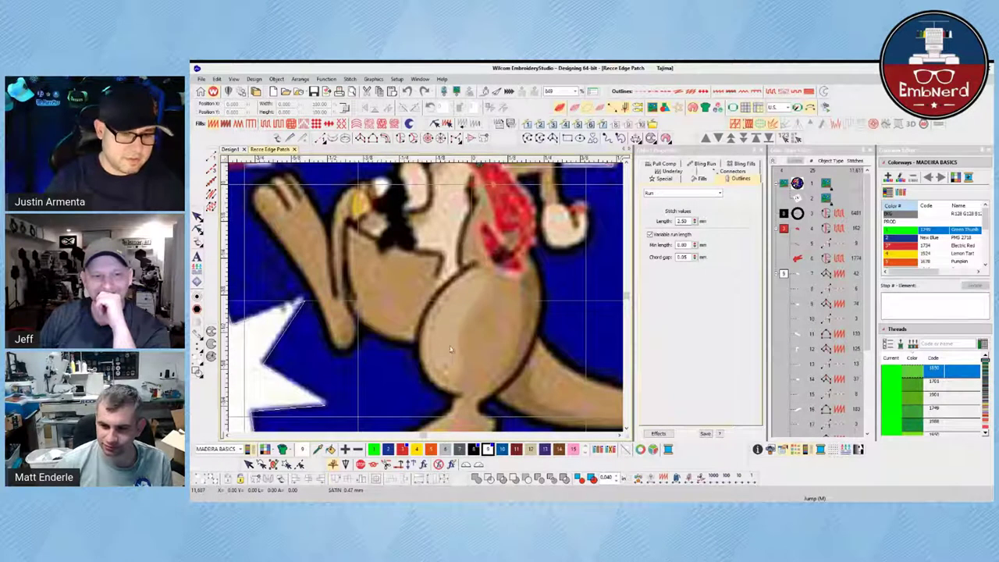
# Measure the kangaroo from its chest across the pouch and legs, and check distances around its upper body.
pyautogui.press('m')
pyautogui.click(429, 301)
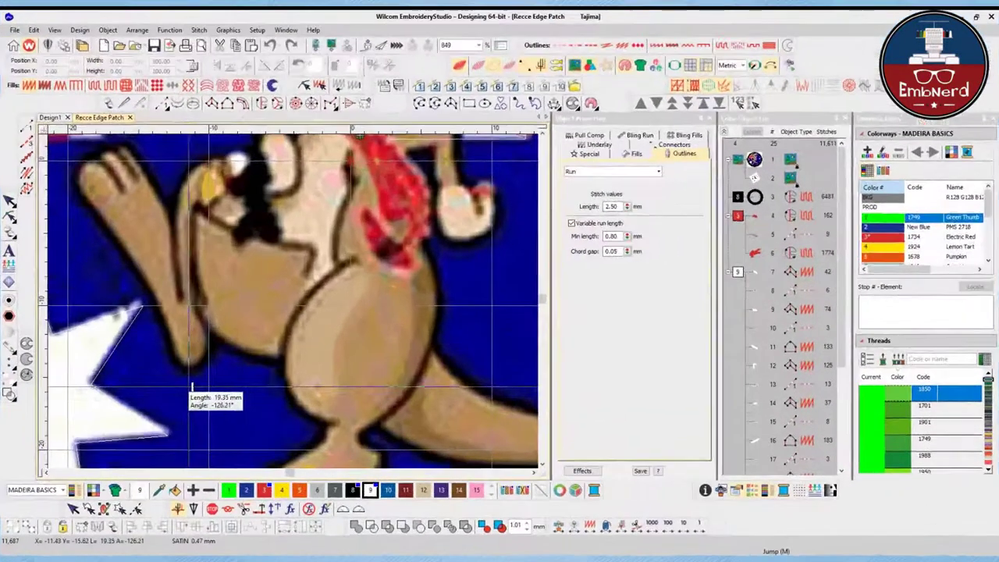
pyautogui.click(298, 310)
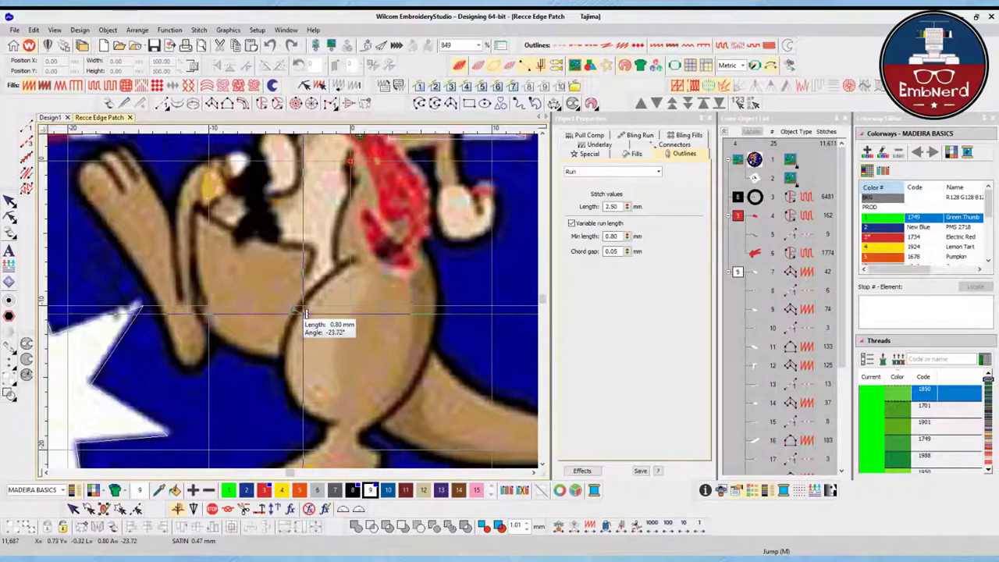
pyautogui.click(291, 401)
pyautogui.scroll(-3, 291, 402)
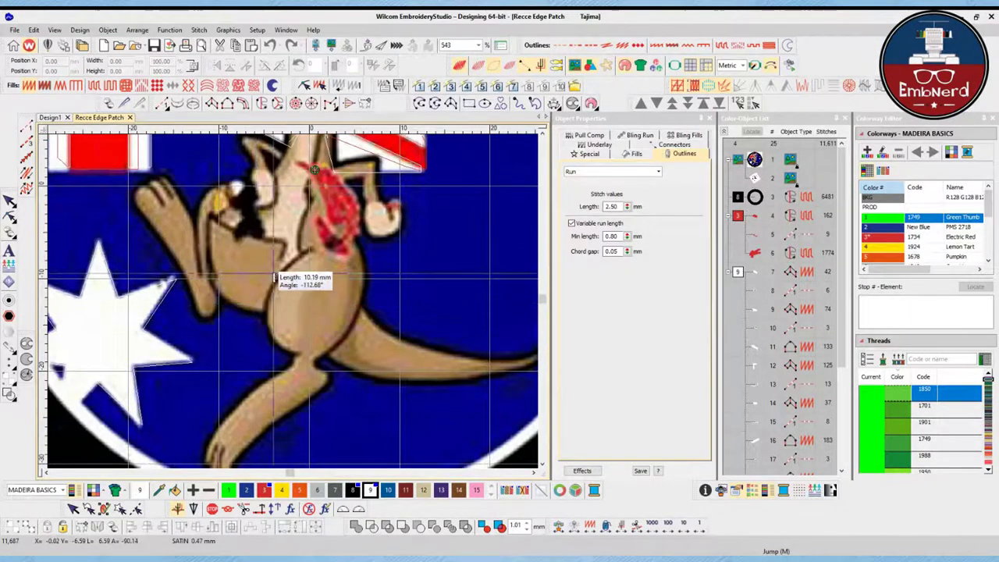
pyautogui.scroll(-2, 258, 238)
pyautogui.scroll(2, 328, 263)
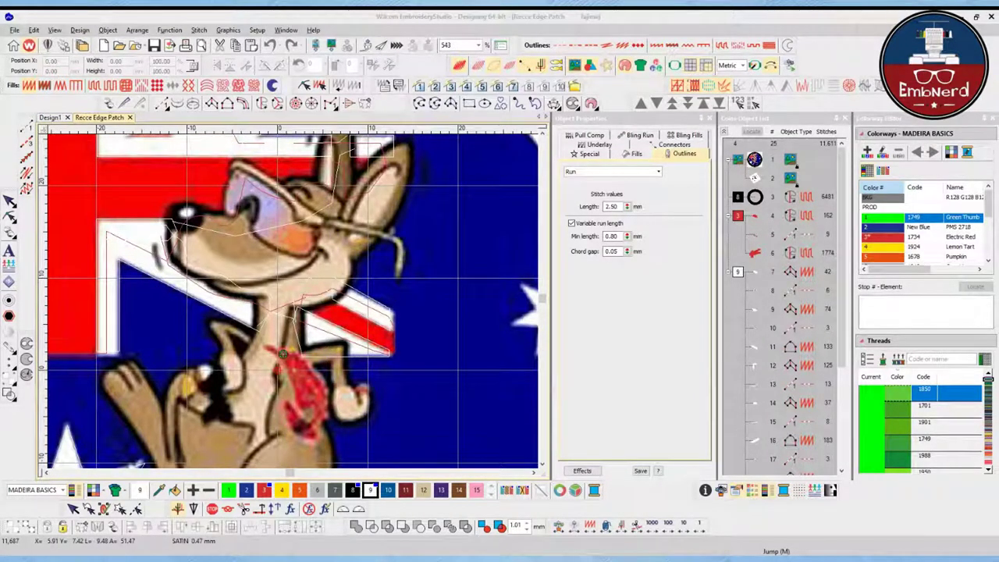
pyautogui.click(257, 330)
pyautogui.scroll(-1, 283, 353)
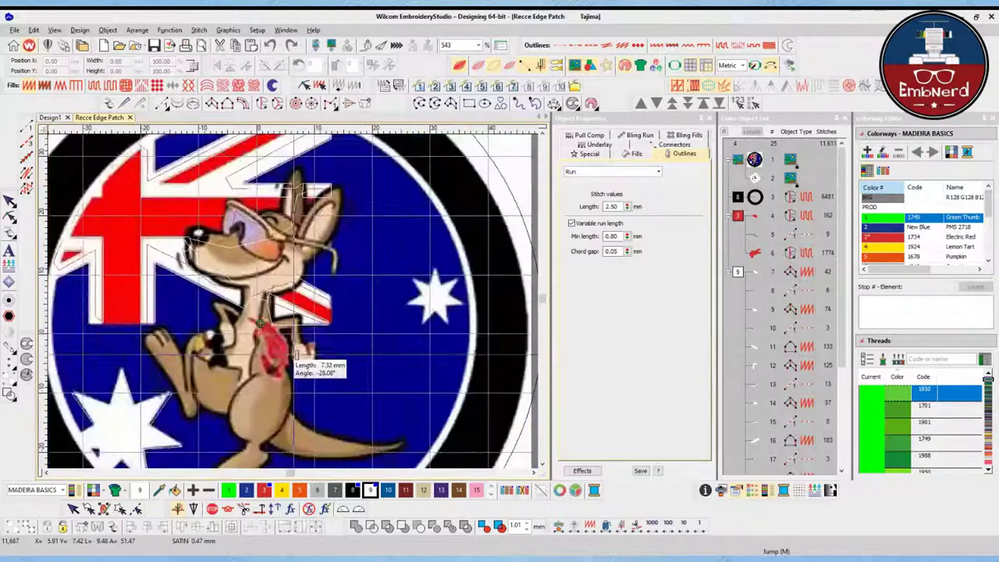
pyautogui.press('Escape')
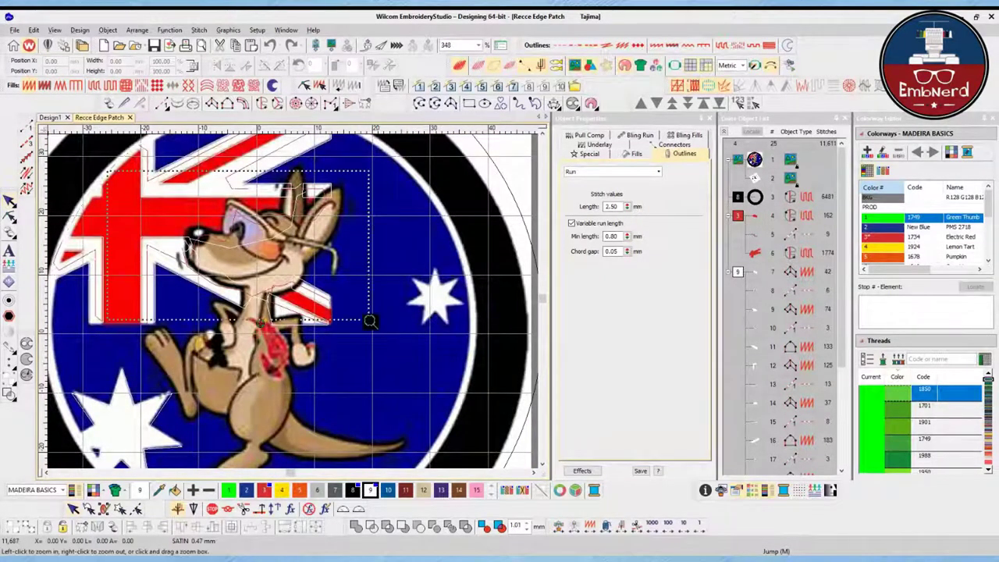
# Choose the bright green Green Thumb thread colour and set the run stitch length to 1.50 mm.
pyautogui.scroll(1, 371, 320)
pyautogui.click(228, 490)
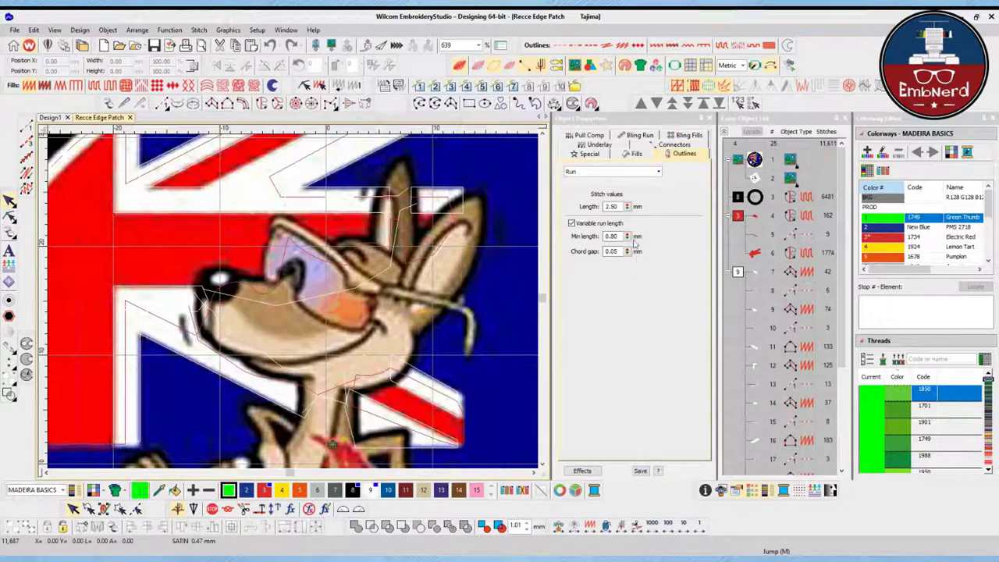
pyautogui.doubleClick(611, 206)
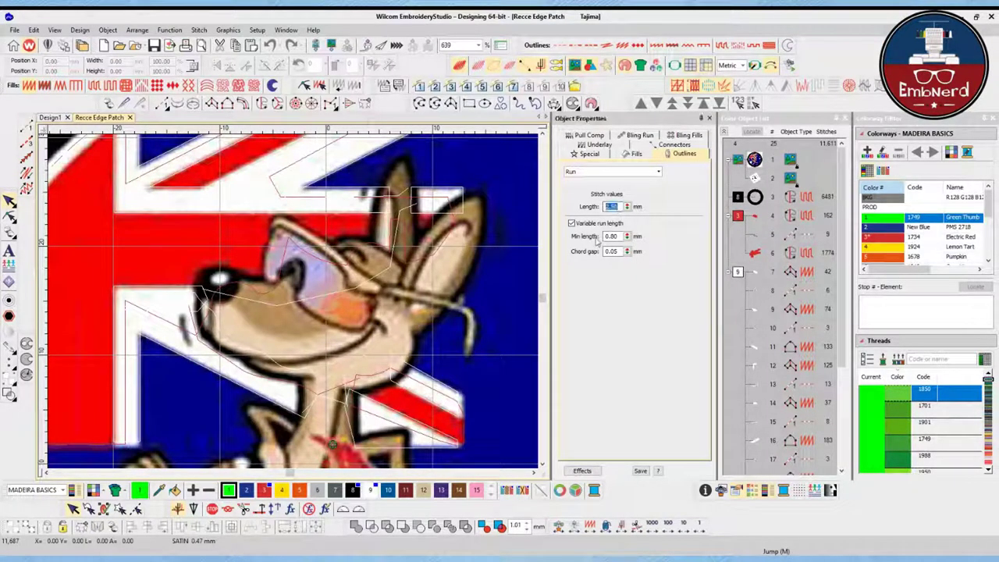
pyautogui.write('1.50')
pyautogui.press('Return')
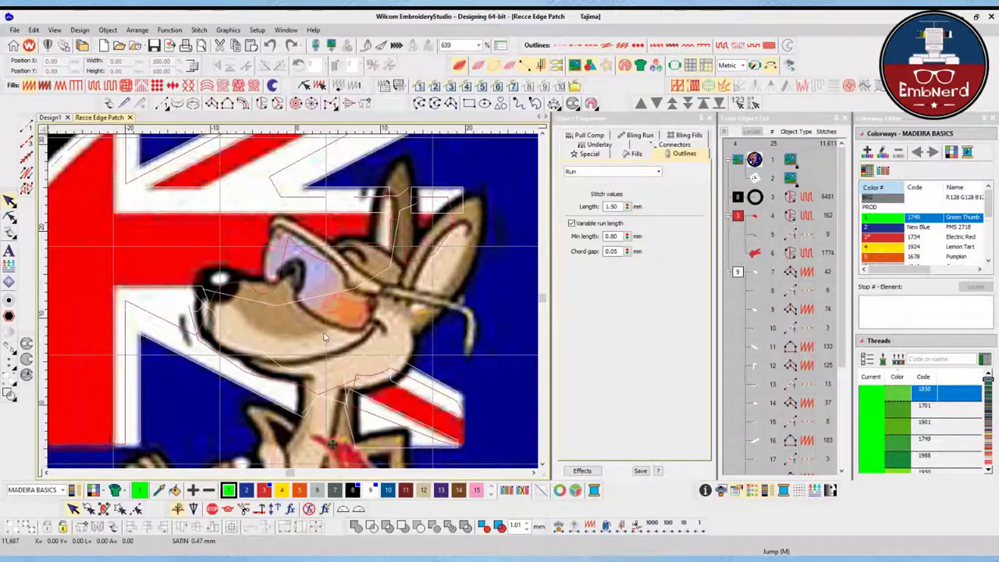
pyautogui.scroll(-2, 318, 351)
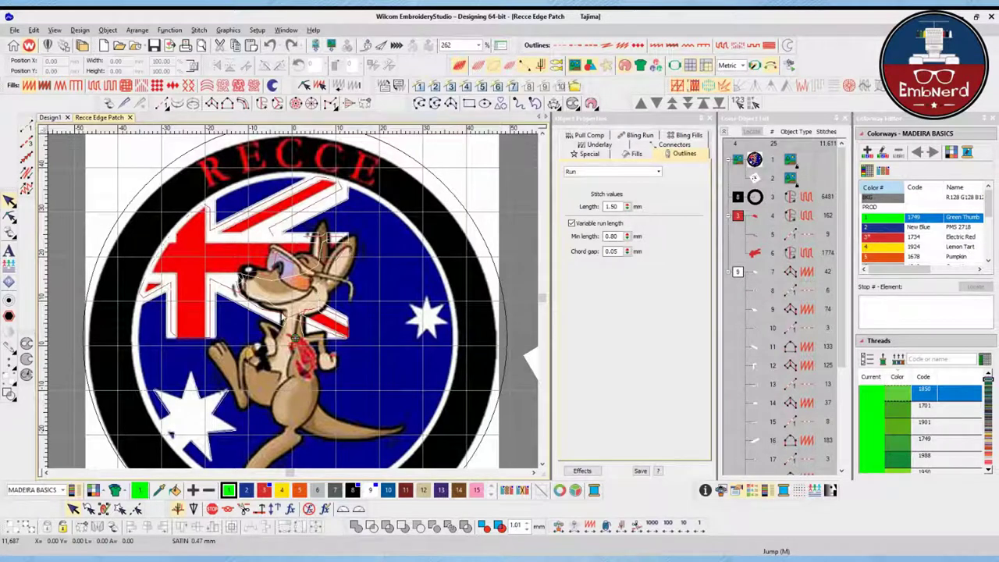
pyautogui.scroll(3, 252, 321)
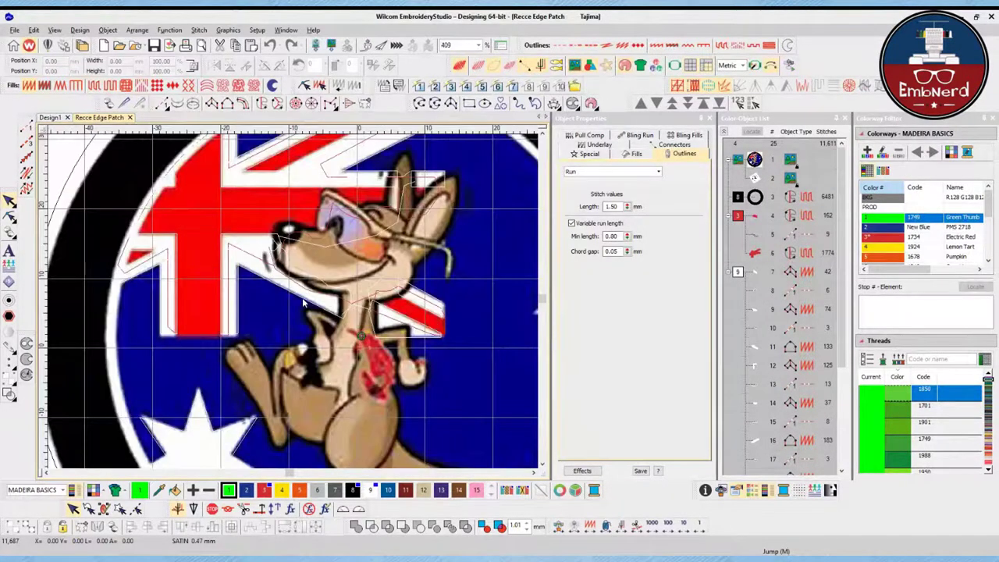
pyautogui.scroll(-3, 315, 236)
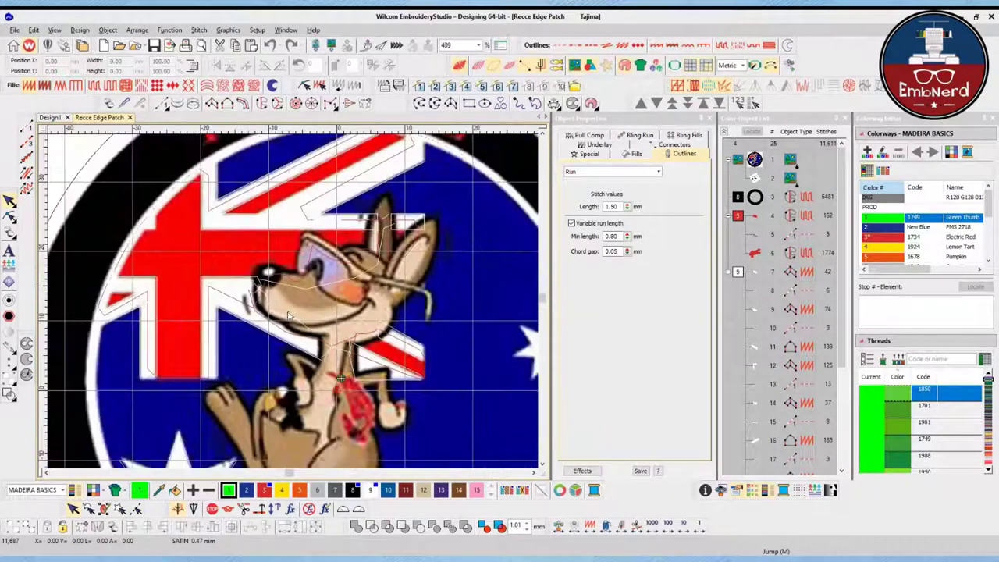
pyautogui.scroll(4, 315, 235)
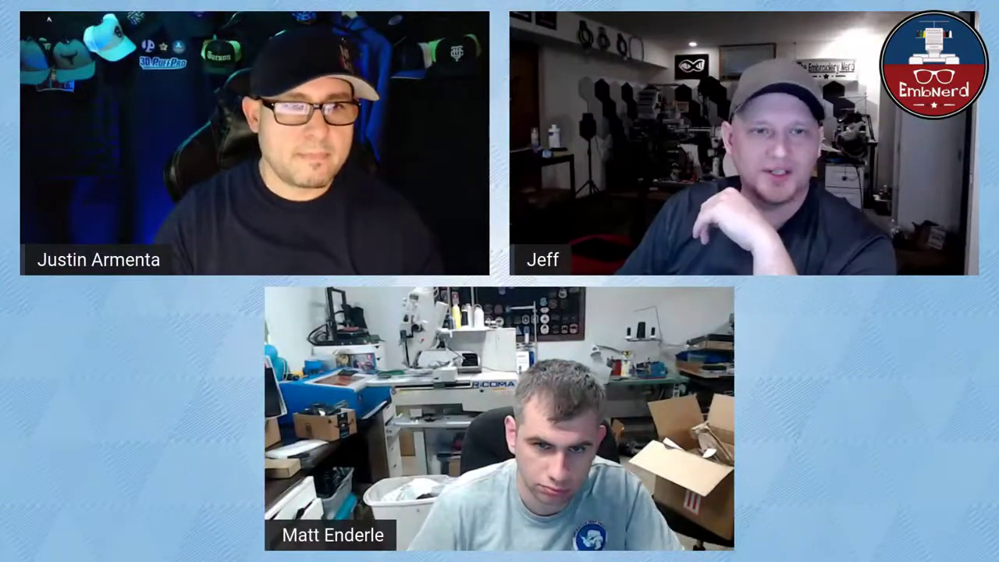
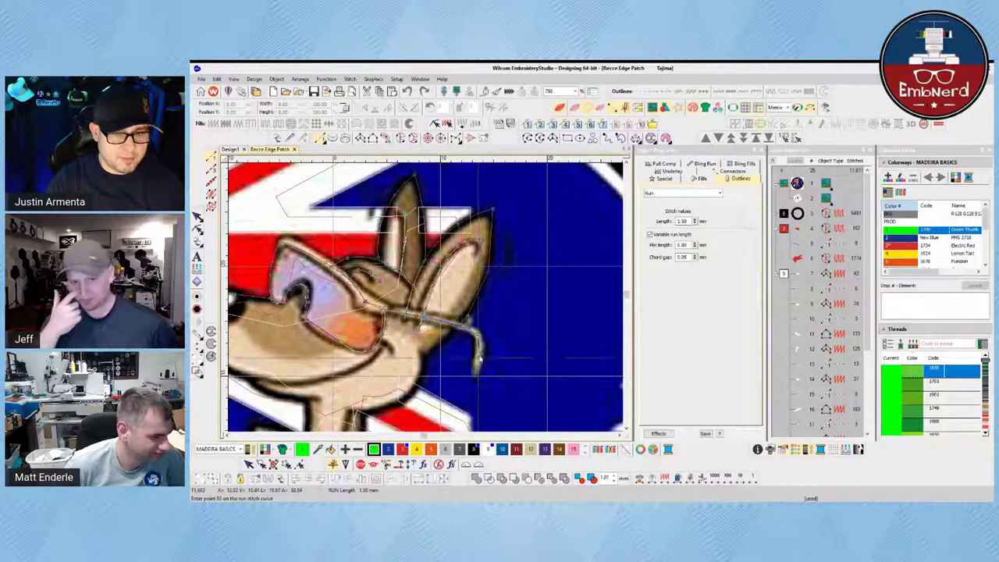
# Continue the green run outline from the hanging end of the glasses' arm along the back of the kangaroo's jaw towards the neck.
pyautogui.click(479, 334)
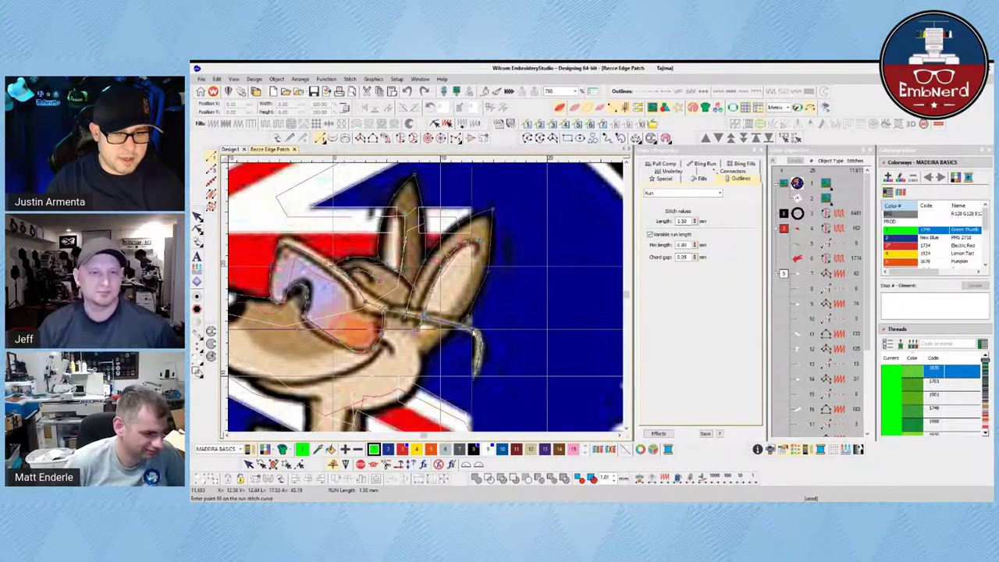
pyautogui.click(467, 326)
pyautogui.click(448, 344)
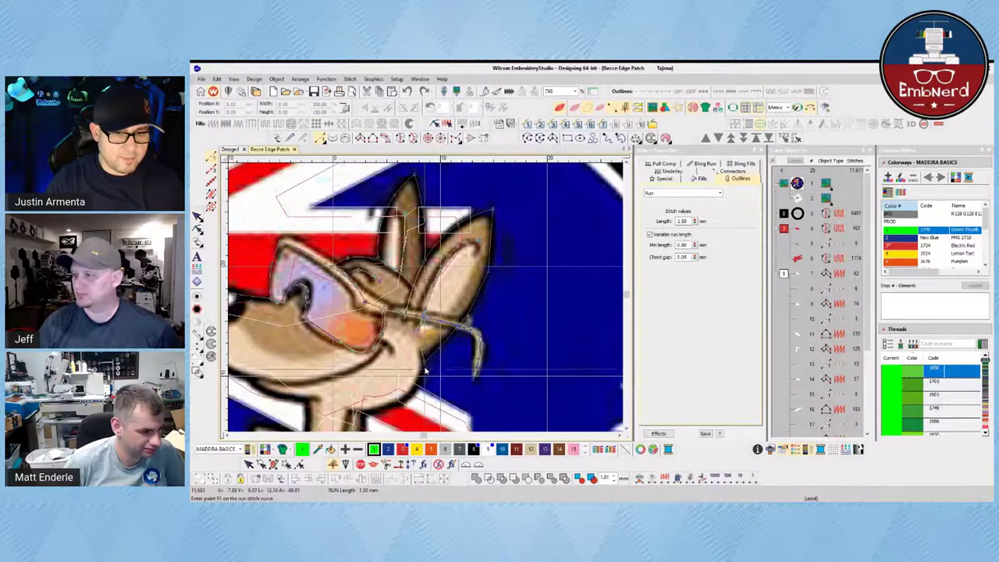
pyautogui.click(415, 392)
pyautogui.scroll(-2, 409, 390)
pyautogui.scroll(2, 425, 296)
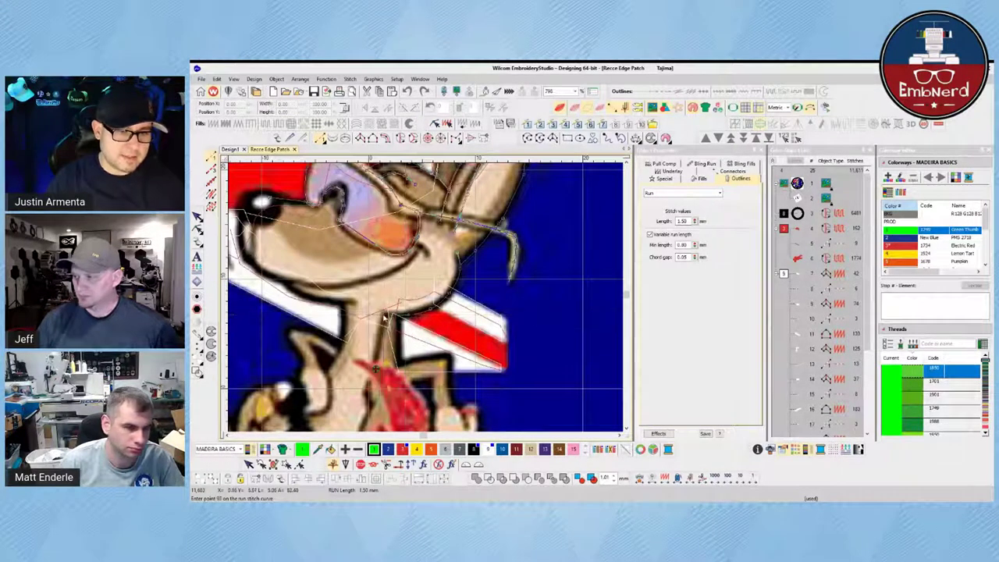
pyautogui.scroll(-2, 376, 368)
pyautogui.scroll(2, 426, 279)
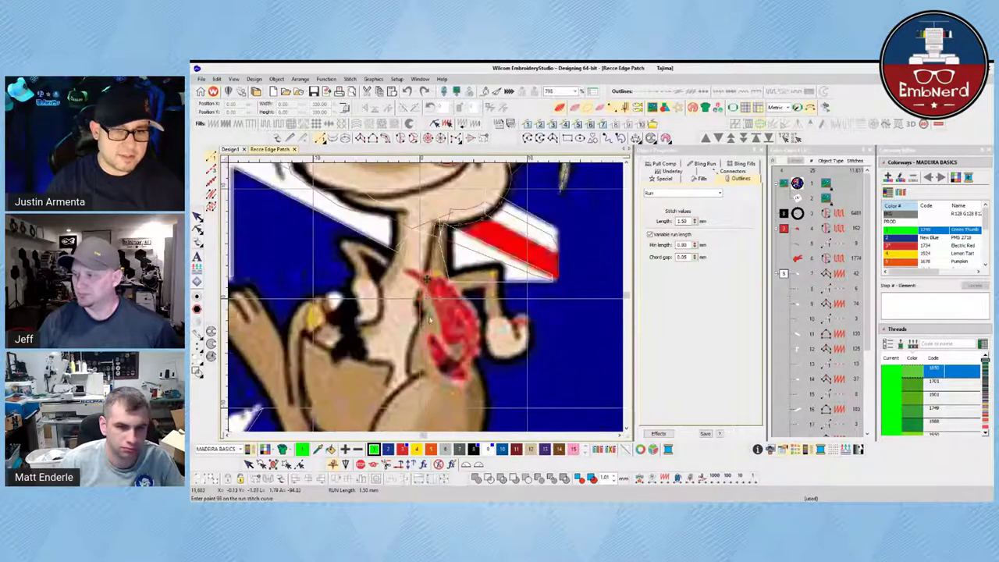
# Carry the run outline from the base of the neck down the chest line beside the red marking to the top of the thigh.
pyautogui.click(423, 266)
pyautogui.click(425, 273)
pyautogui.click(427, 281)
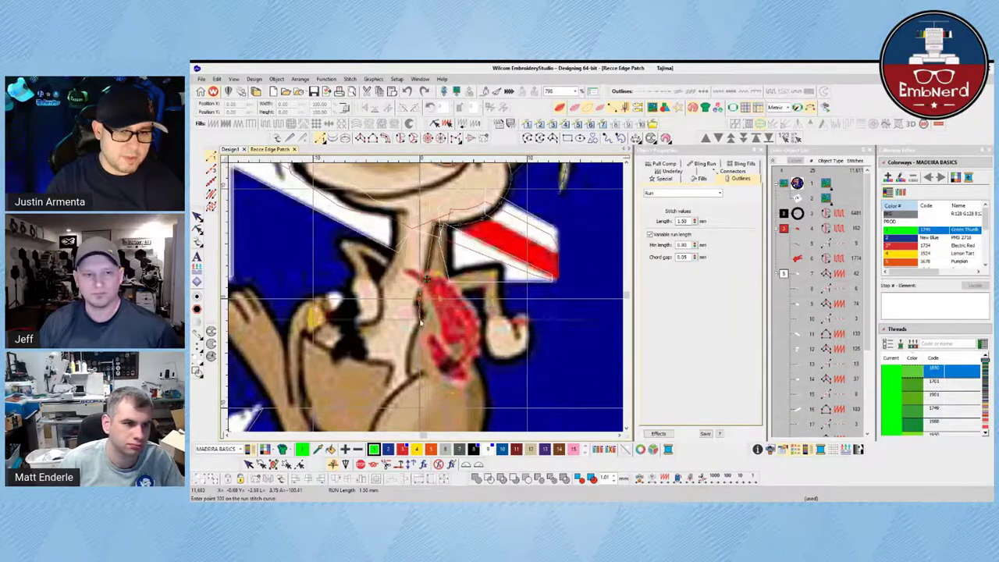
pyautogui.click(421, 310)
pyautogui.click(409, 347)
pyautogui.click(408, 380)
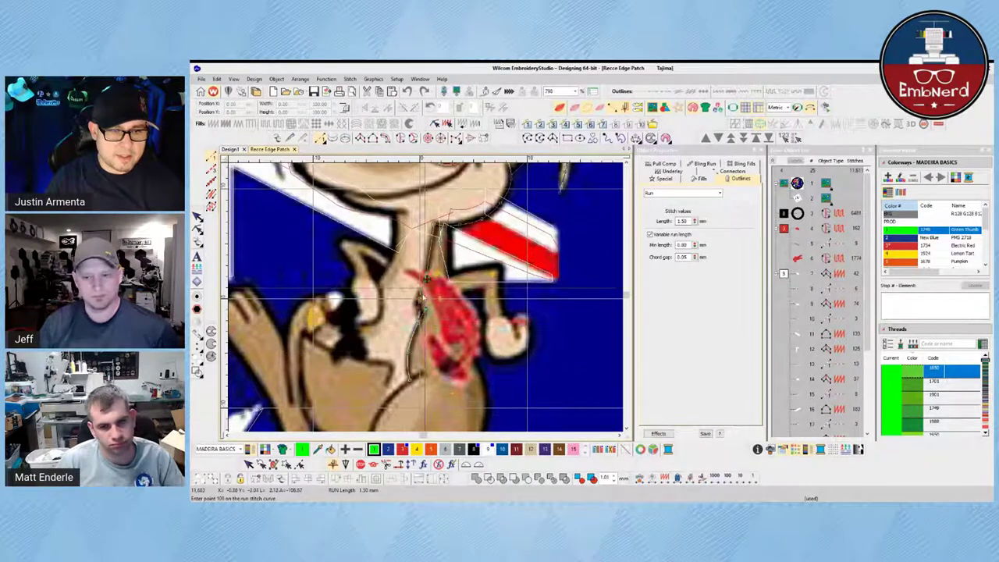
# Bring the run line back up the chest to the neck and finish the green run object, leaving nothing selected.
pyautogui.click(427, 276)
pyautogui.click(442, 226)
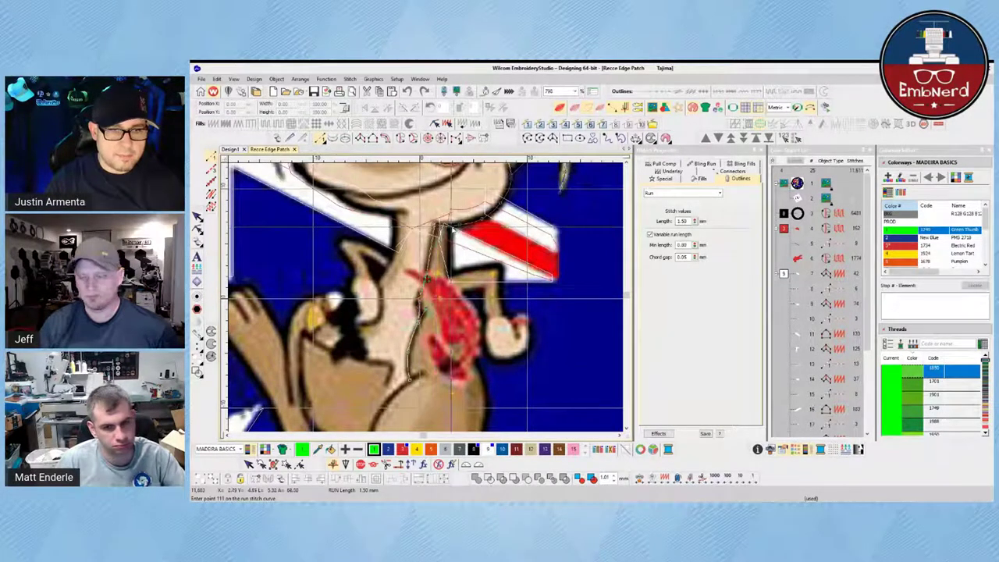
pyautogui.press('Return')
pyautogui.scroll(-3, 383, 365)
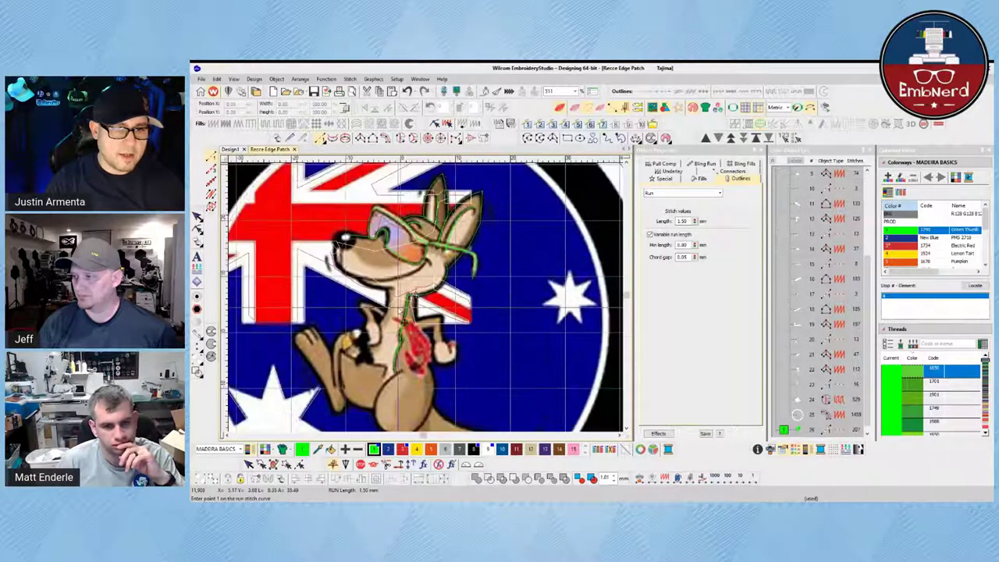
pyautogui.click(197, 217)
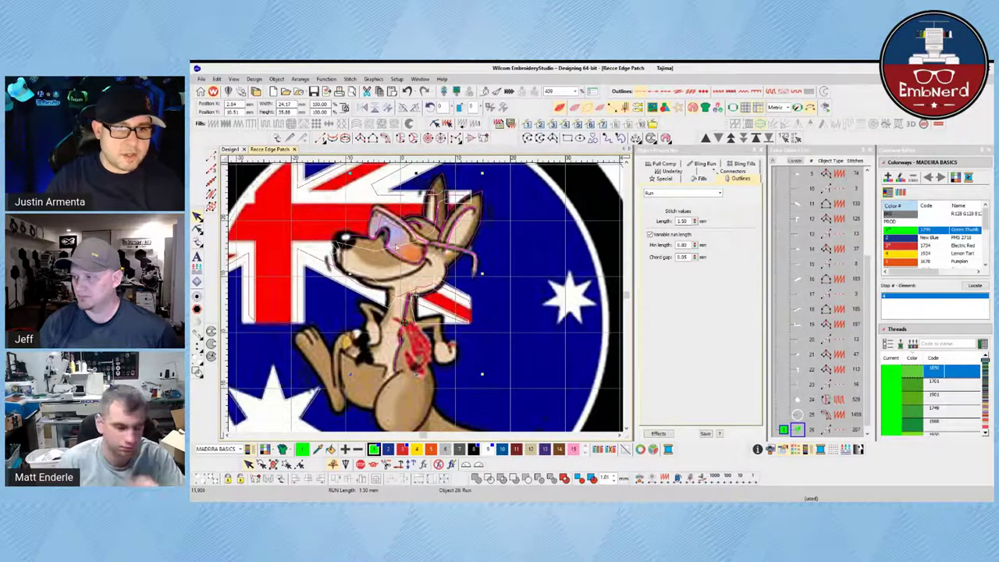
pyautogui.press('Escape')
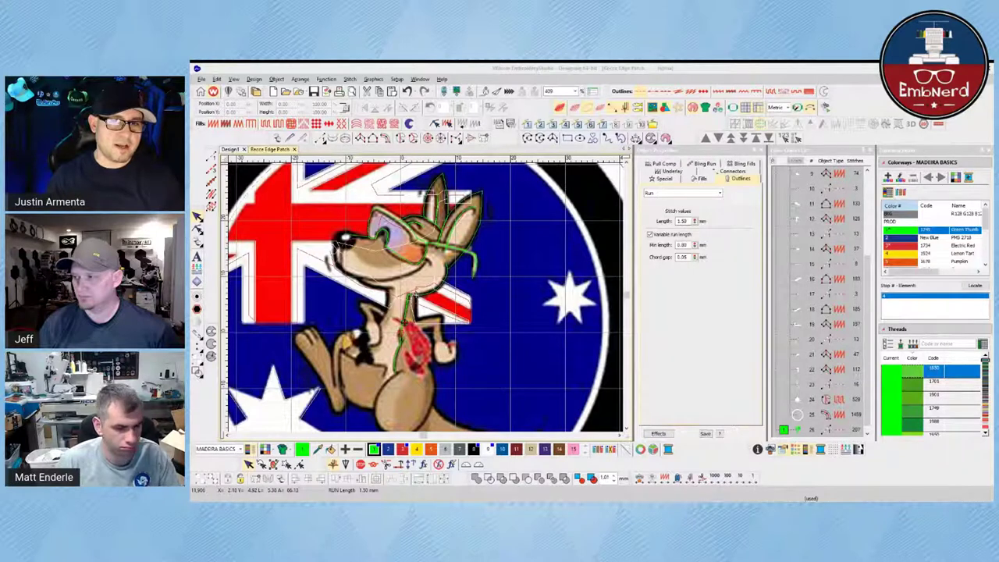
pyautogui.click(548, 273)
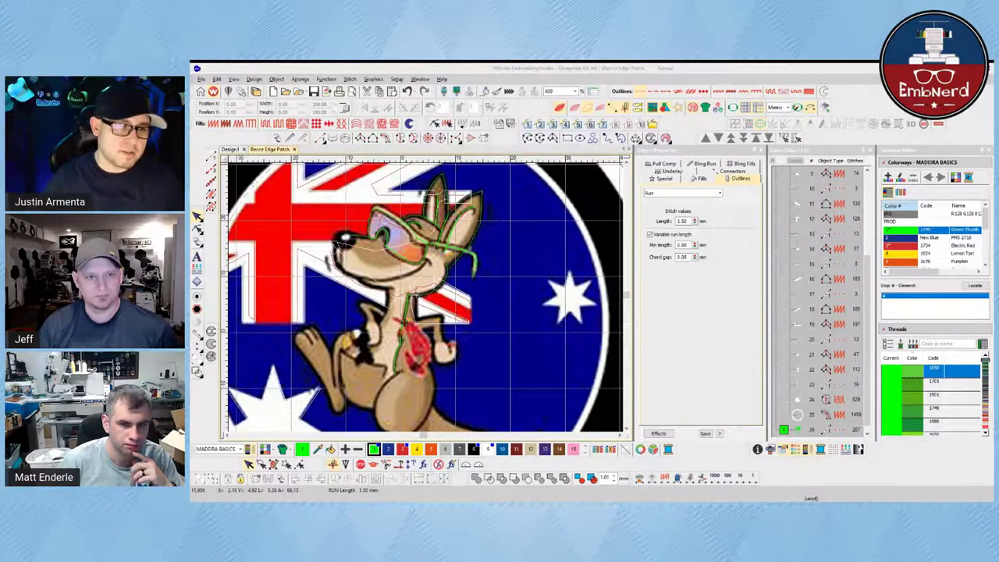
pyautogui.click(473, 293)
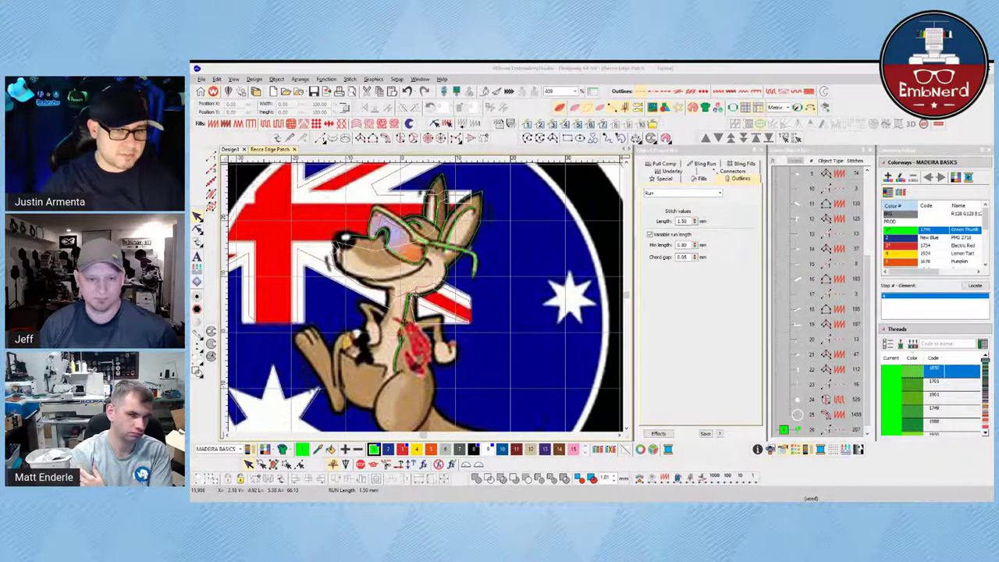
pyautogui.click(386, 278)
# Start a new green run outline at the finger of the kangaroo's fist and trace around the fist's outer edge.
pyautogui.scroll(3, 421, 356)
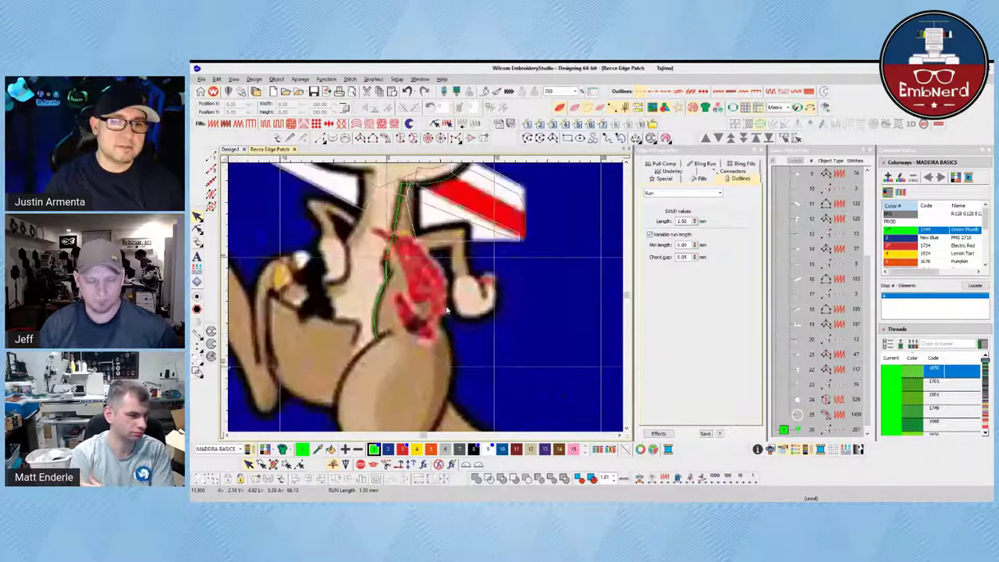
pyautogui.scroll(-2, 426, 299)
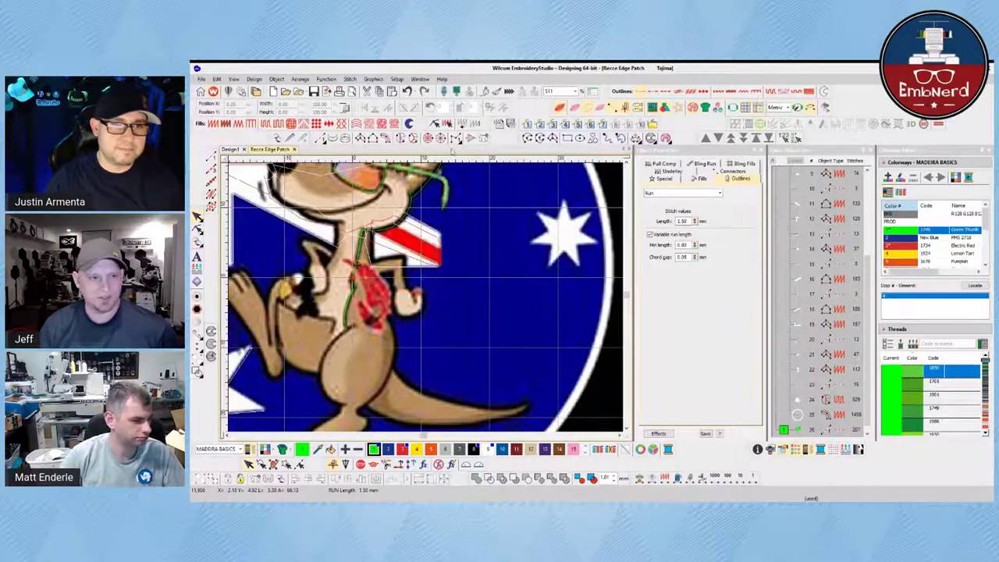
pyautogui.click(323, 139)
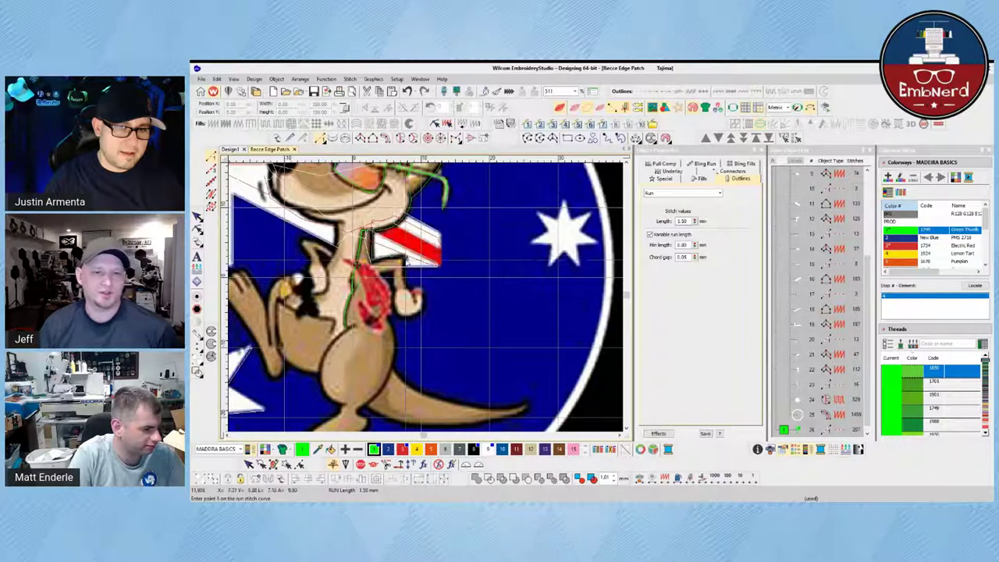
pyautogui.click(411, 294)
pyautogui.click(412, 285)
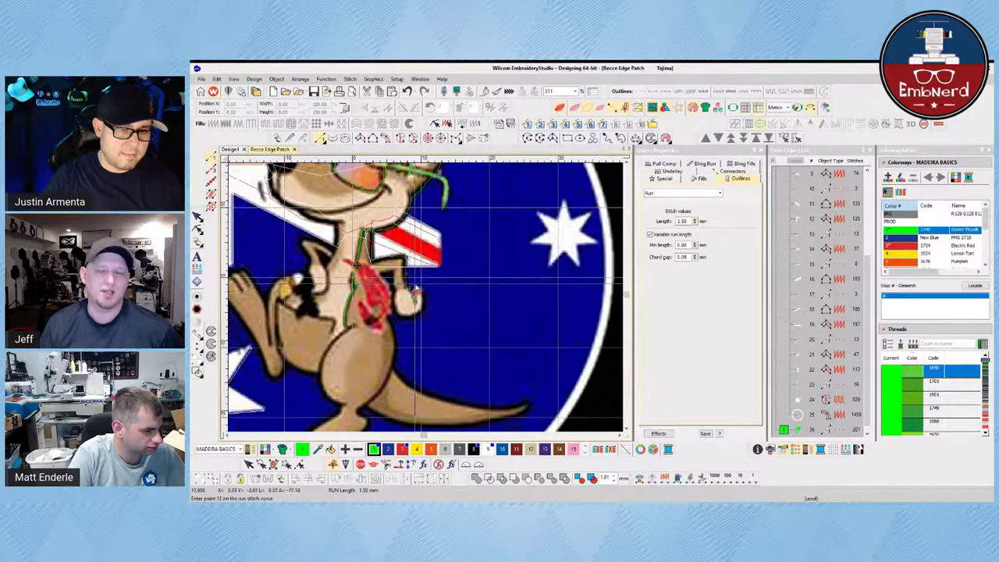
pyautogui.click(422, 286)
pyautogui.click(424, 295)
pyautogui.click(425, 308)
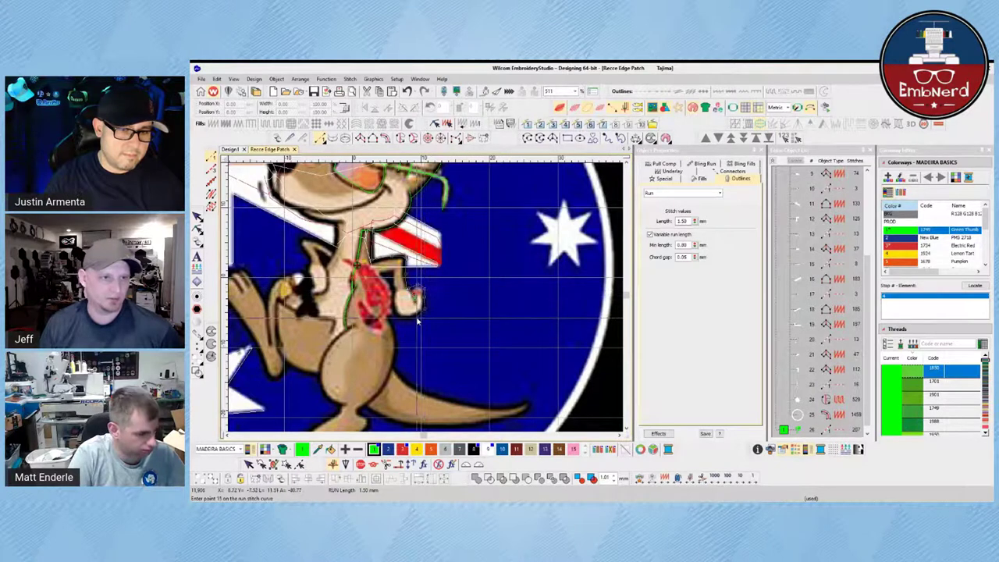
# Continue the run outline under the fist and up the inner side of the forearm to the elbow area beside the red marking.
pyautogui.click(416, 318)
pyautogui.click(399, 318)
pyautogui.click(395, 310)
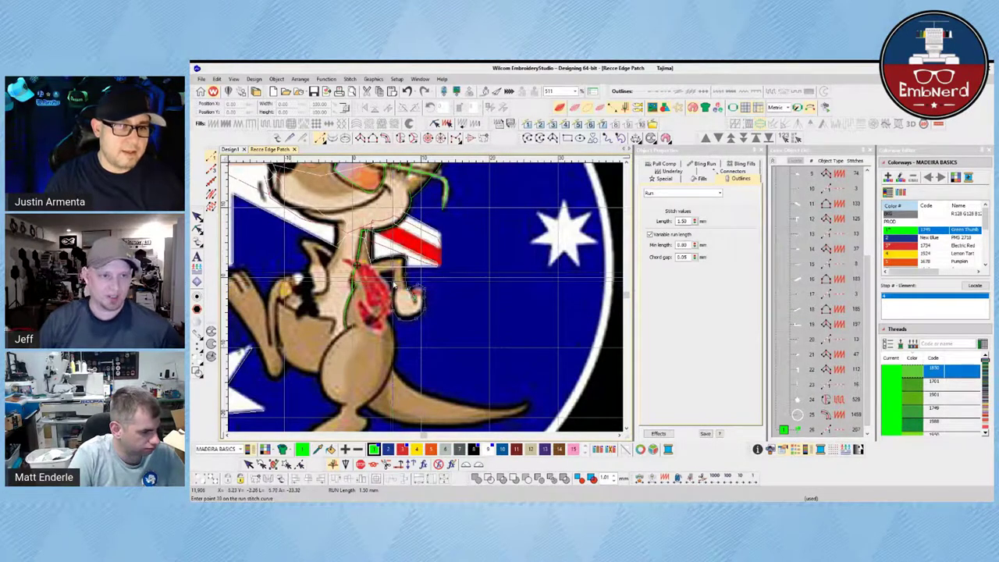
pyautogui.click(389, 278)
pyautogui.click(380, 276)
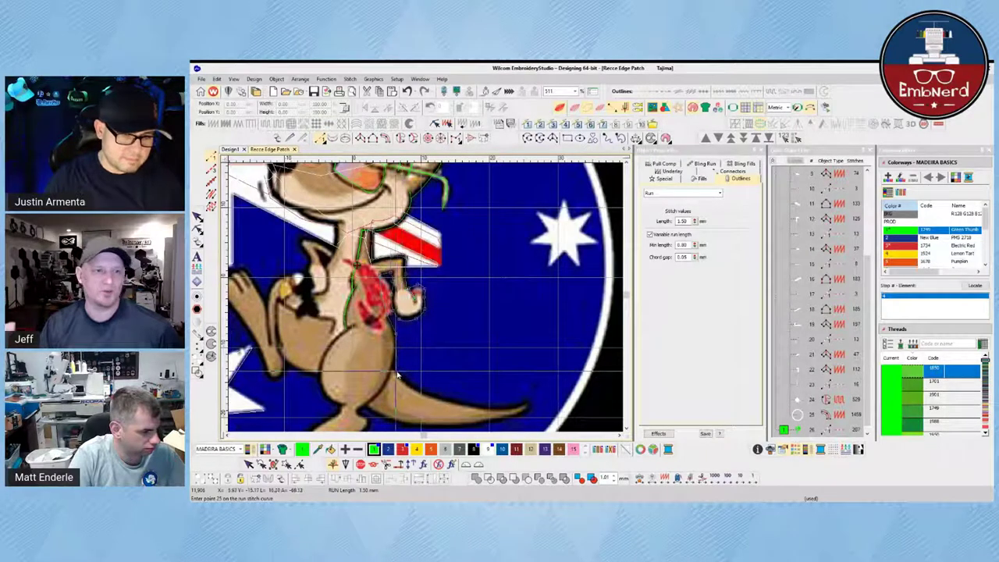
# Continue the run outline along the back of the thigh to the tail base and out along the tail's upper edge to its tip.
pyautogui.scroll(-2, 426, 297)
pyautogui.scroll(2, 426, 298)
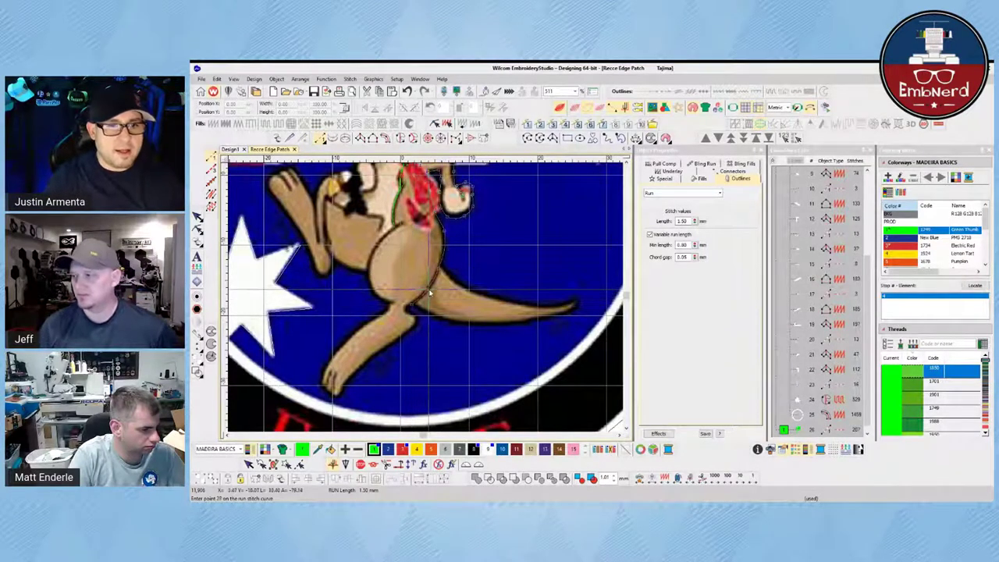
pyautogui.click(436, 281)
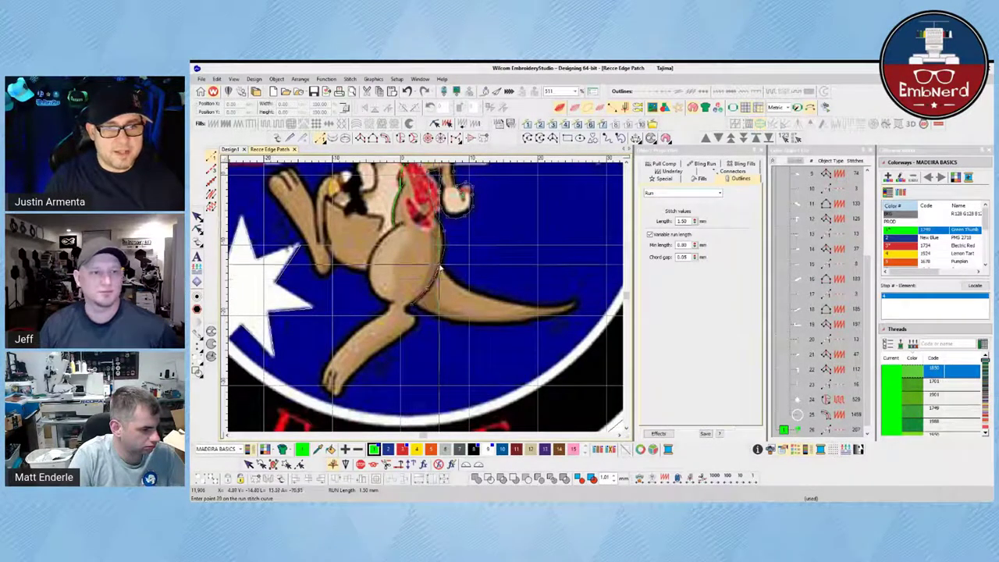
pyautogui.click(440, 268)
pyautogui.rightClick(459, 284)
pyautogui.rightClick(503, 303)
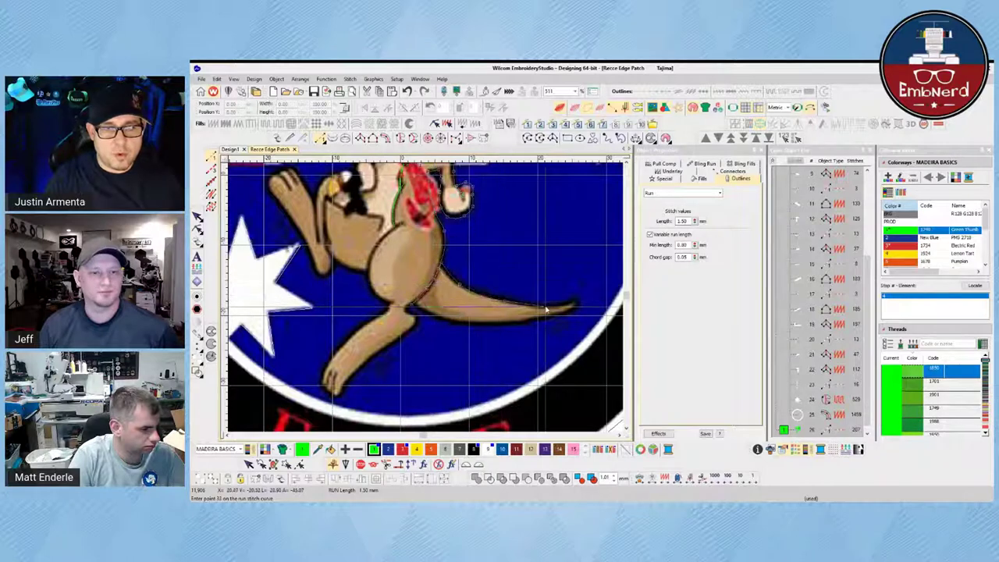
pyautogui.rightClick(576, 301)
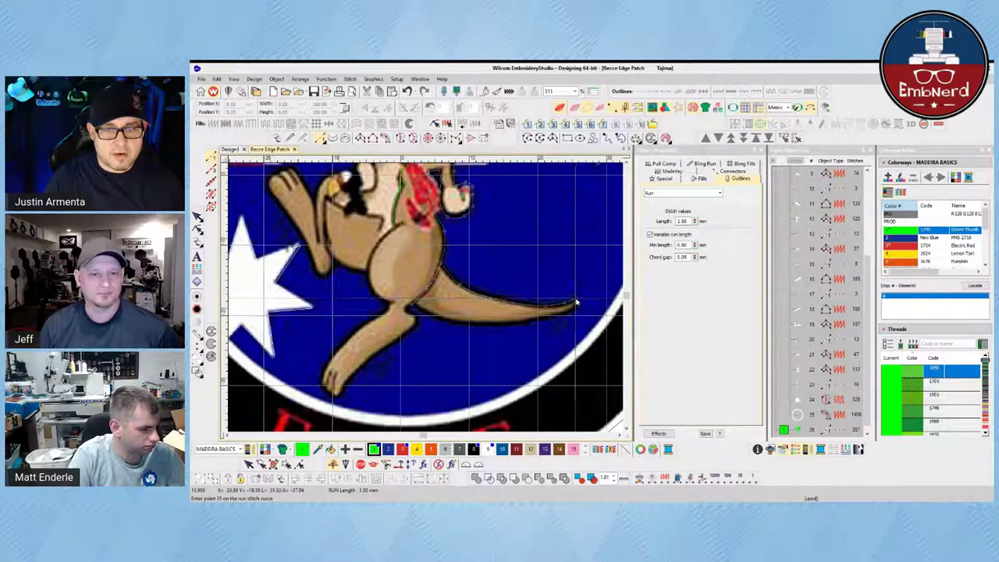
# Carry the run outline around the tail tip and back along the tail's underside to the ankle of the standing leg.
pyautogui.rightClick(577, 309)
pyautogui.rightClick(539, 319)
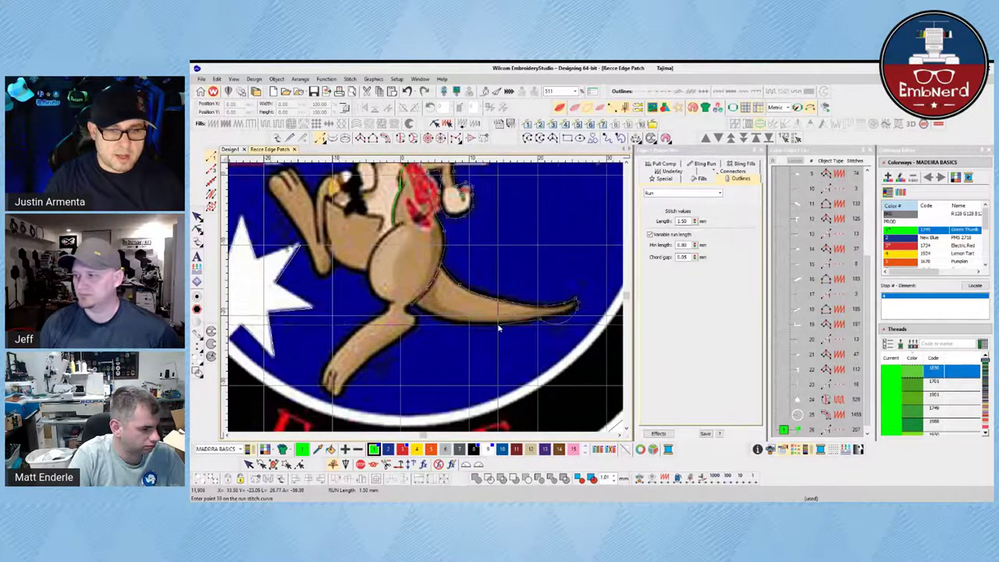
pyautogui.rightClick(494, 325)
pyautogui.rightClick(444, 317)
pyautogui.rightClick(413, 304)
pyautogui.rightClick(406, 309)
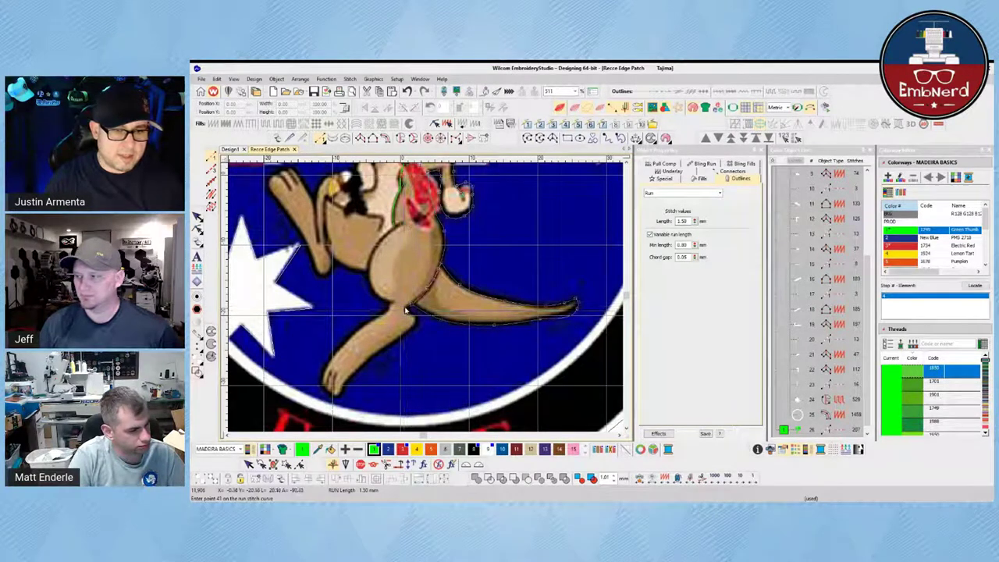
# Trace the run outline around the heel and down the rear edge of the standing foot to the toes.
pyautogui.rightClick(412, 312)
pyautogui.rightClick(417, 319)
pyautogui.rightClick(414, 326)
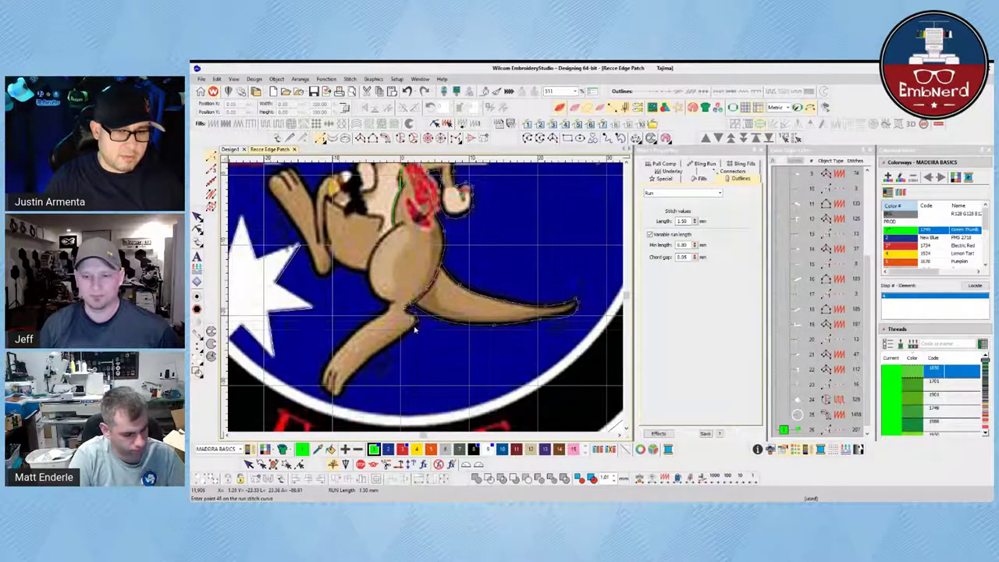
pyautogui.rightClick(370, 355)
pyautogui.rightClick(357, 374)
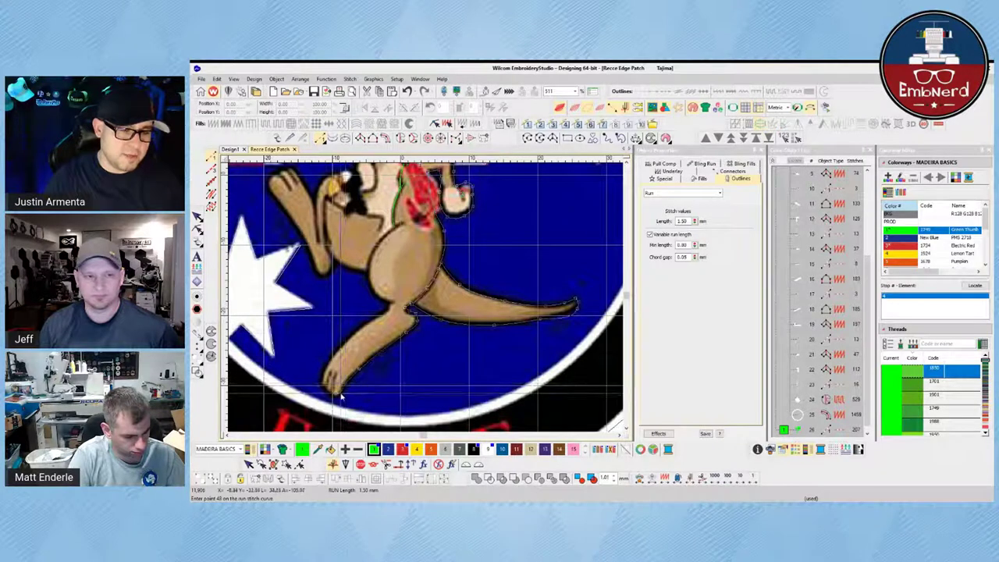
pyautogui.rightClick(341, 393)
pyautogui.rightClick(338, 396)
pyautogui.rightClick(334, 396)
pyautogui.rightClick(334, 396)
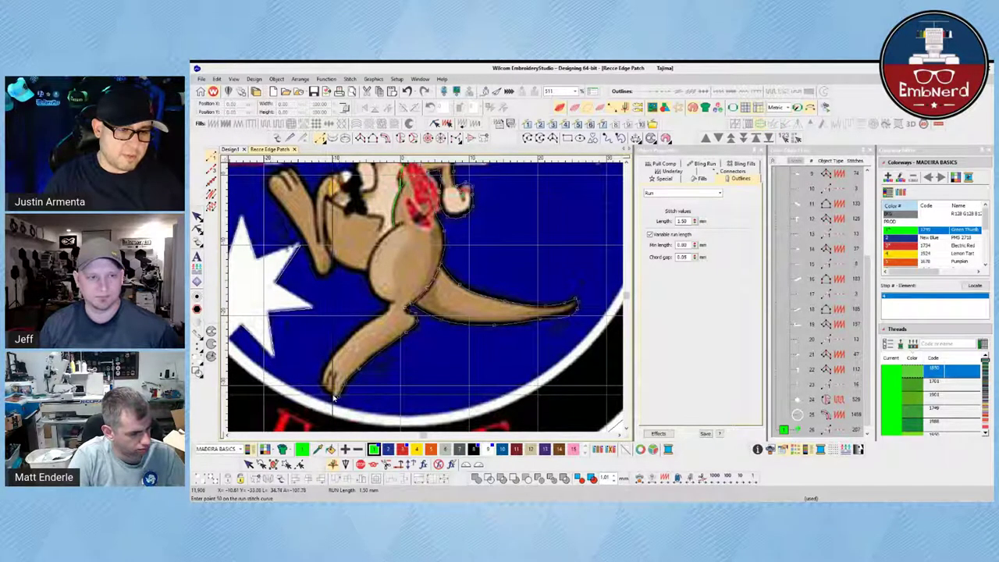
pyautogui.rightClick(330, 395)
pyautogui.press('BackSpace')
pyautogui.press('BackSpace')
pyautogui.press('BackSpace')
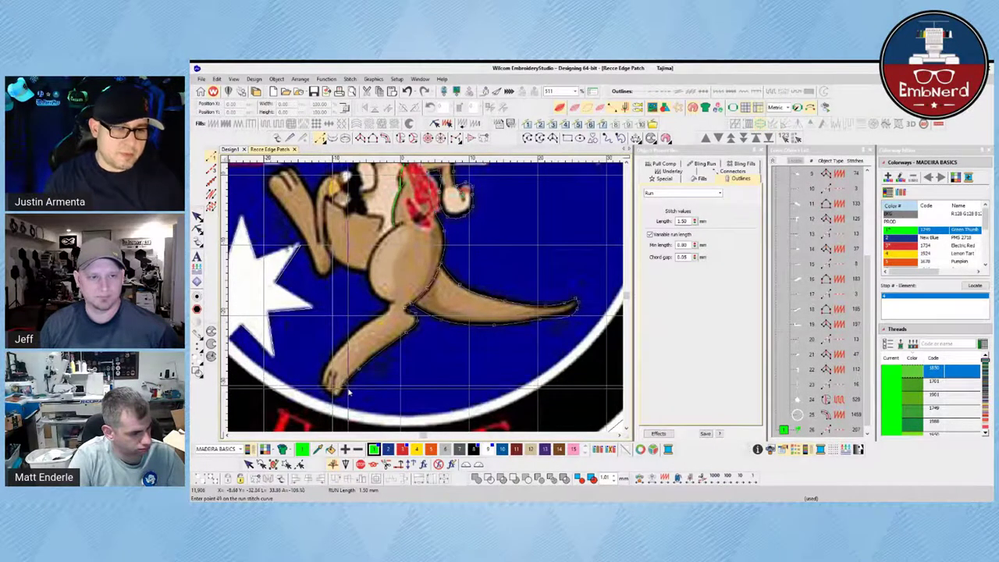
# Trace the standing foot's toe tips and carry the run outline up the leg, around the thigh and along the pouch edge.
pyautogui.rightClick(337, 395)
pyautogui.rightClick(333, 393)
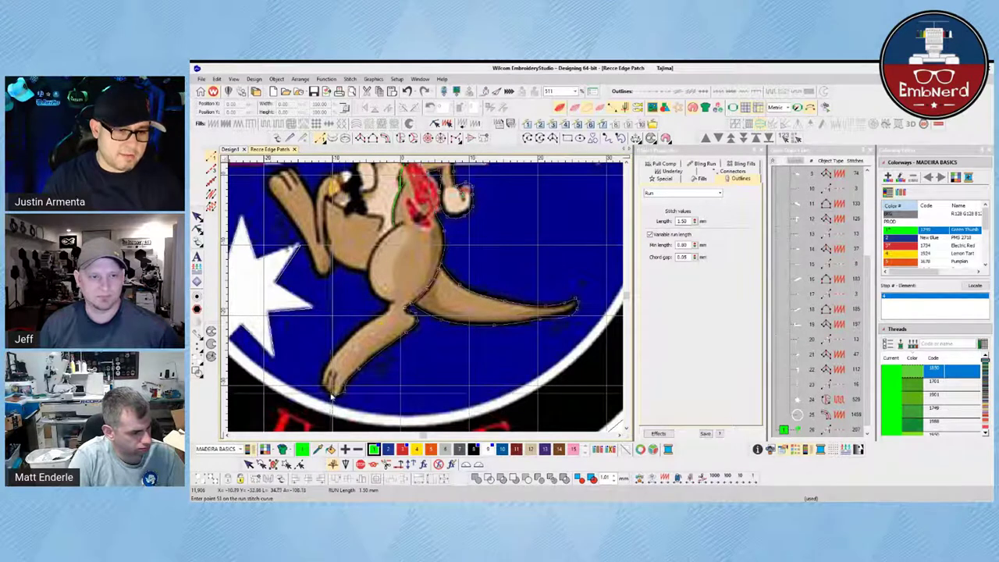
pyautogui.rightClick(330, 385)
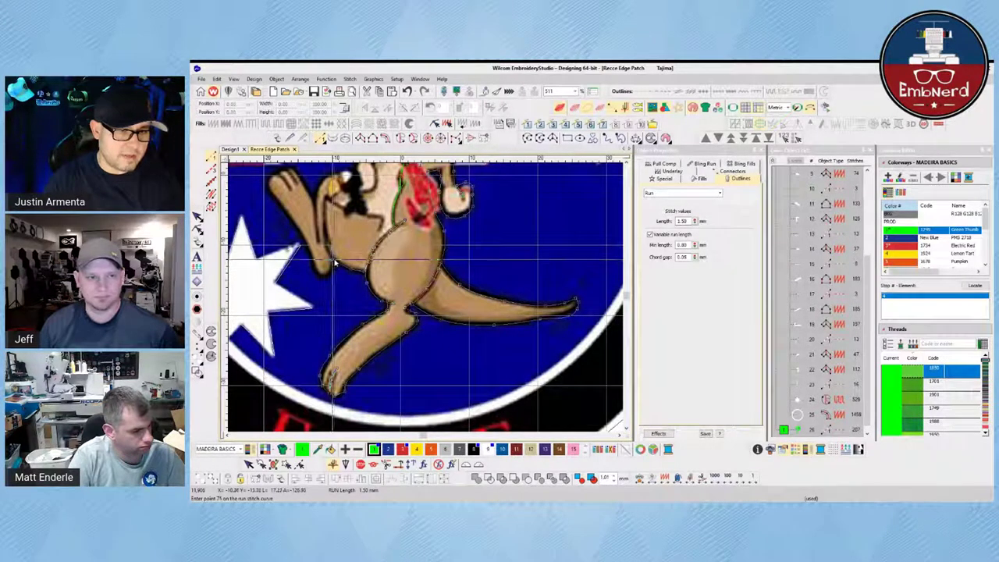
pyautogui.scroll(1, 426, 301)
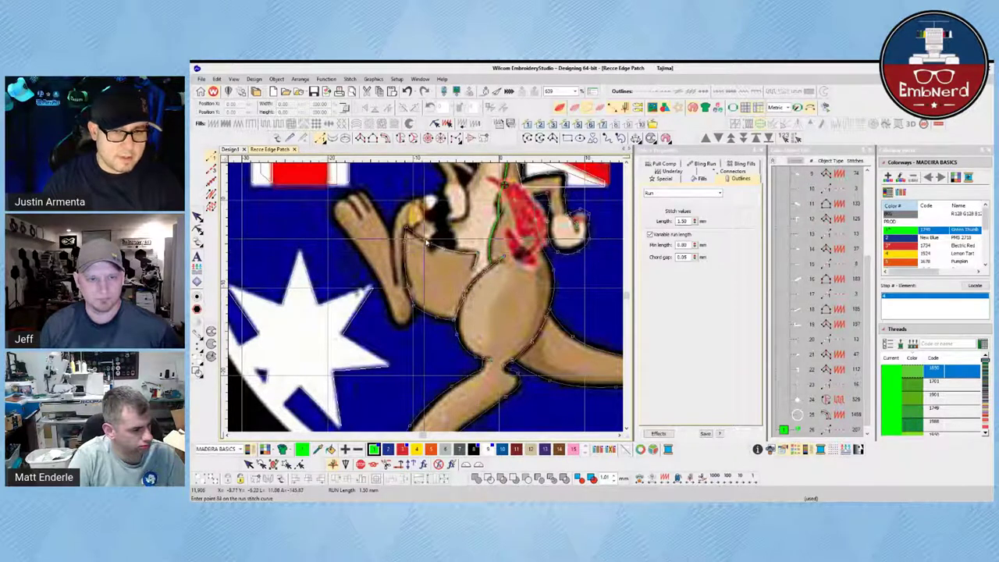
pyautogui.press('BackSpace')
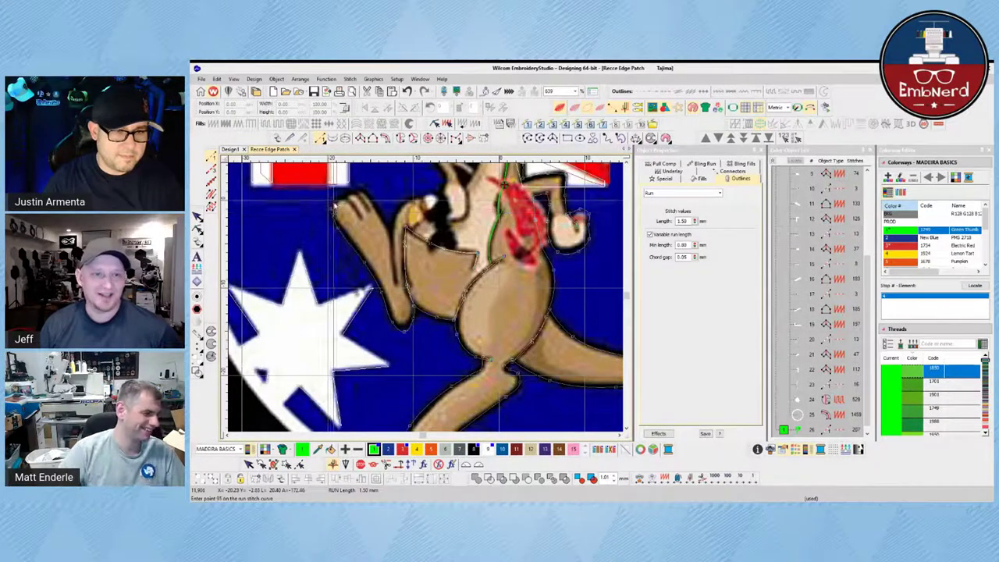
# Correct the last outline point and trace the run line around the toes of the raised foot, including the line between the toes.
pyautogui.press('BackSpace')
pyautogui.click(350, 207)
pyautogui.click(356, 217)
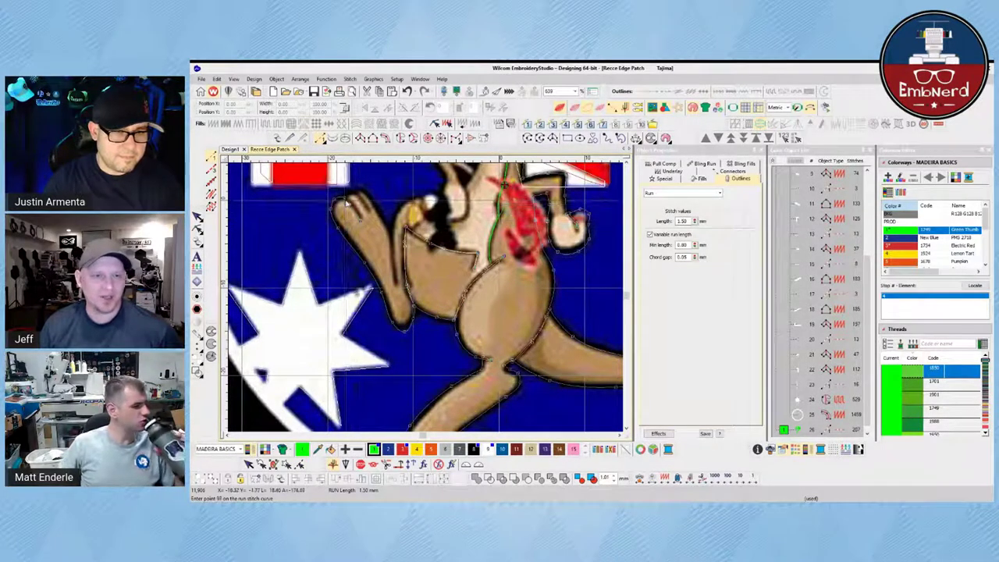
pyautogui.click(349, 207)
pyautogui.click(342, 199)
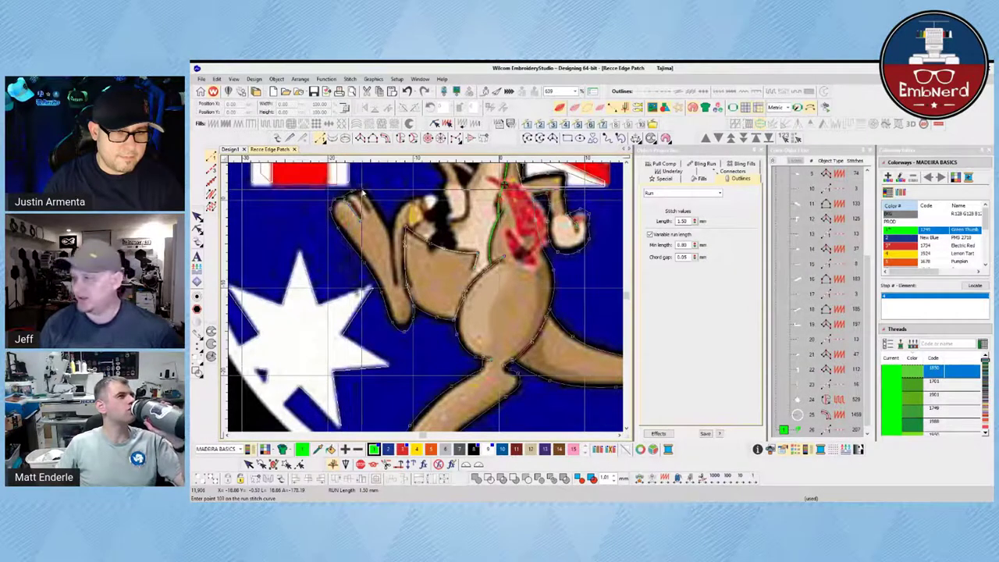
pyautogui.click(375, 204)
pyautogui.click(377, 209)
pyautogui.click(380, 214)
pyautogui.click(382, 218)
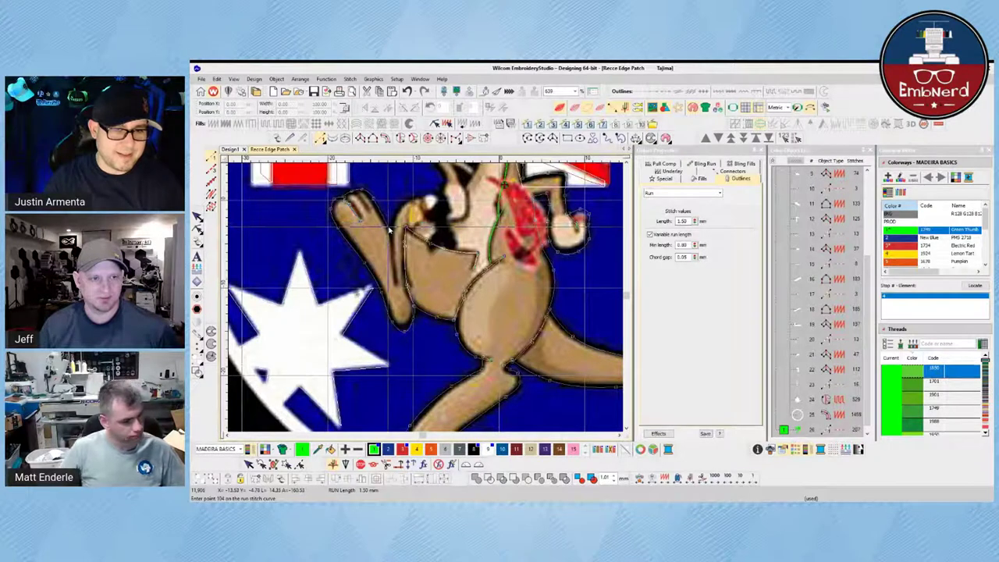
# Run the outline down the inner edge of the raised foot and back up toward the raised knee.
pyautogui.click(393, 239)
pyautogui.click(396, 278)
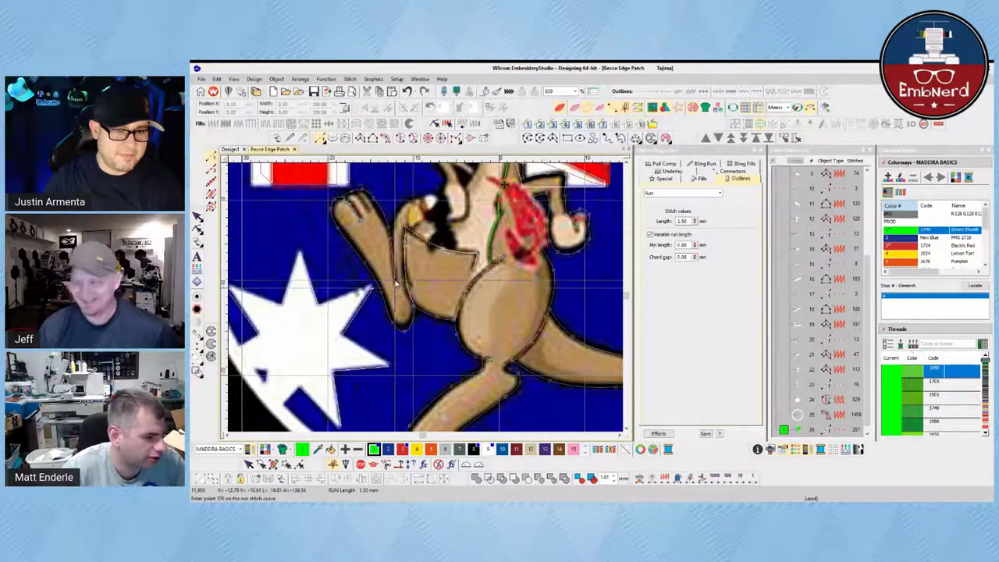
pyautogui.click(393, 244)
pyautogui.click(392, 231)
pyautogui.click(393, 219)
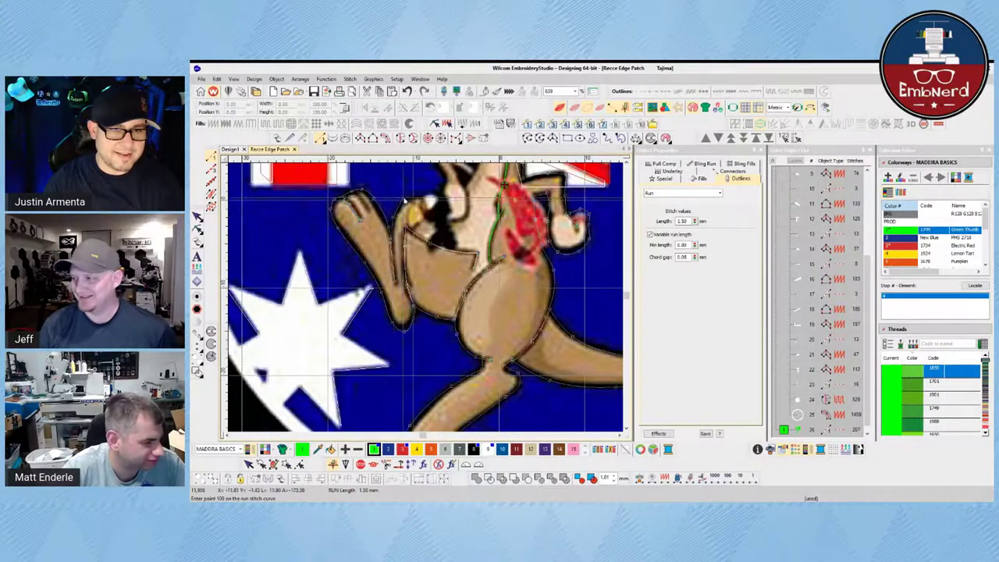
# Continue the run outline over the raised knee and the yellow and white detail to the black area beside the hand.
pyautogui.click(405, 205)
pyautogui.click(426, 192)
pyautogui.click(431, 196)
pyautogui.click(434, 203)
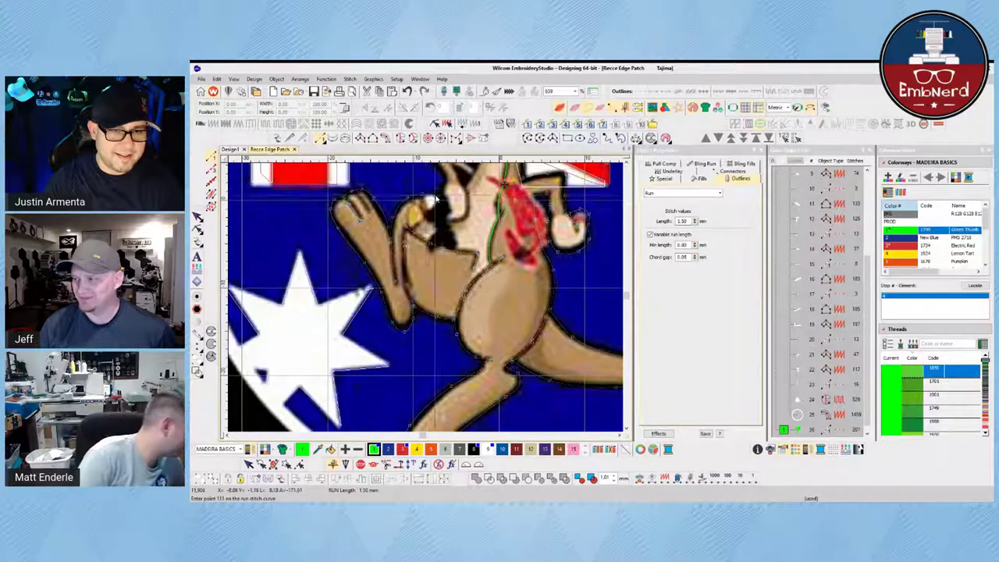
pyautogui.click(442, 214)
# Trace the run outline under the hand in front of the chest, up its inner side and along the forearm to the chest.
pyautogui.scroll(-1, 444, 203)
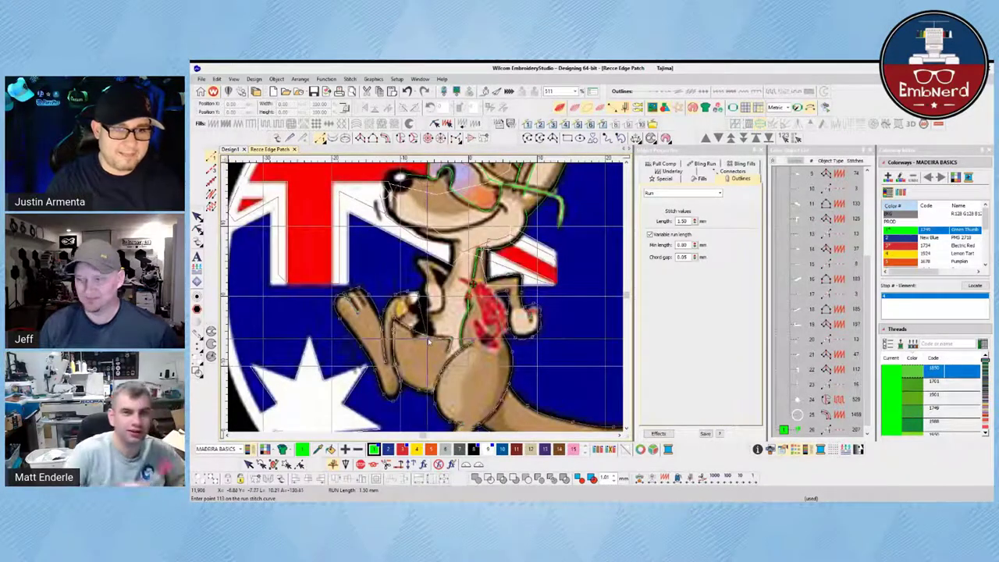
pyautogui.scroll(2, 428, 341)
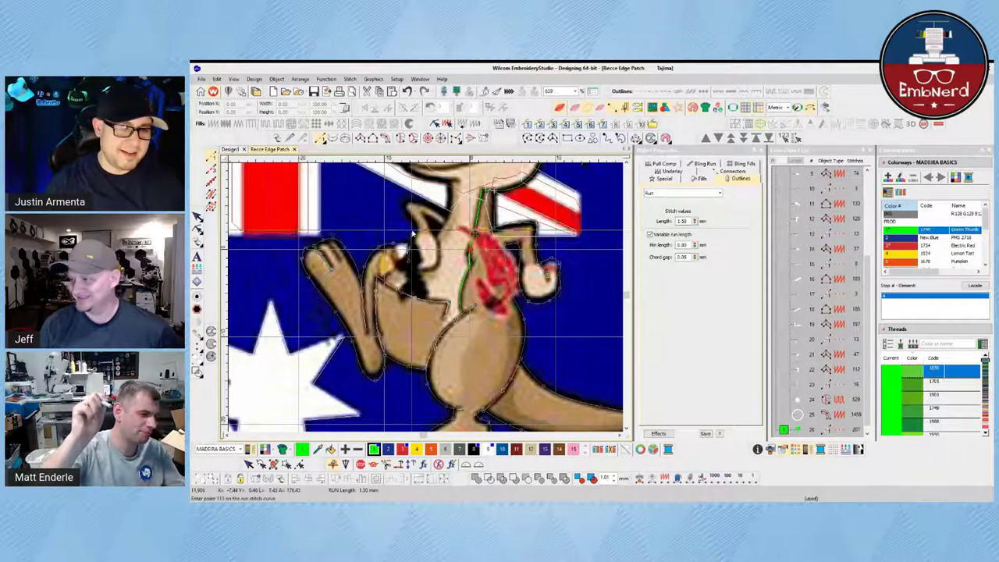
pyautogui.scroll(1, 421, 310)
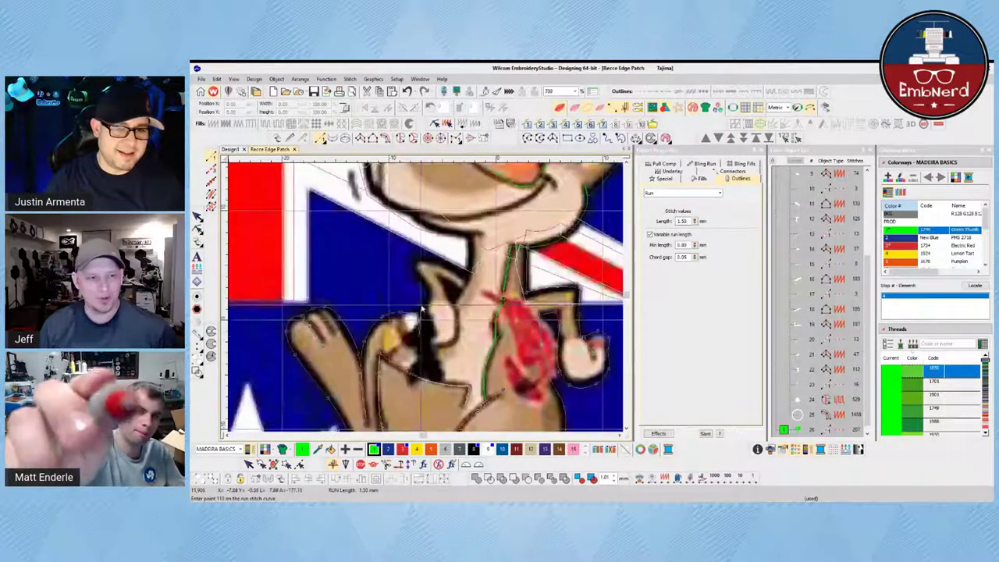
pyautogui.rightClick(424, 344)
pyautogui.rightClick(442, 345)
pyautogui.rightClick(455, 338)
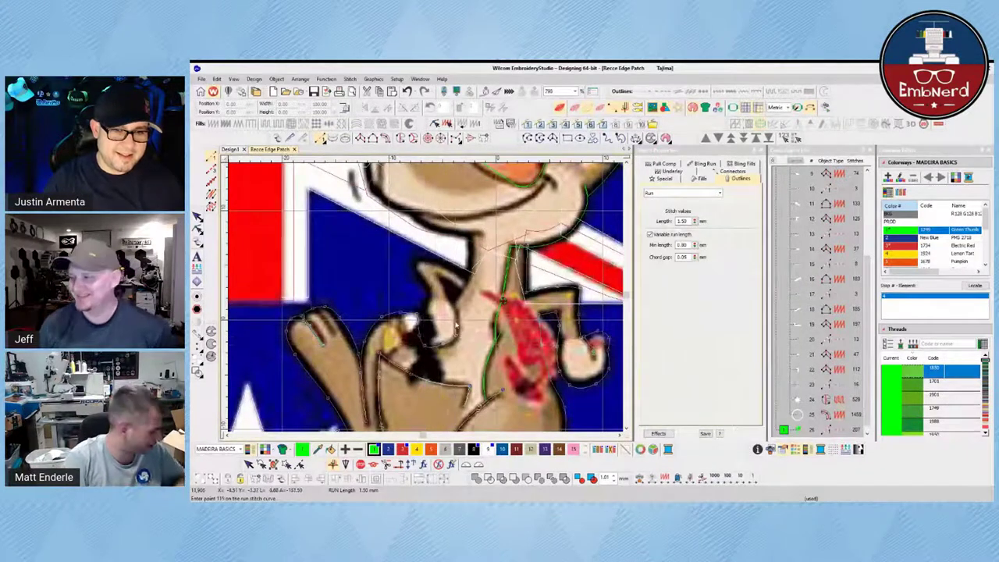
pyautogui.rightClick(456, 309)
pyautogui.rightClick(450, 299)
pyautogui.rightClick(443, 293)
pyautogui.rightClick(446, 283)
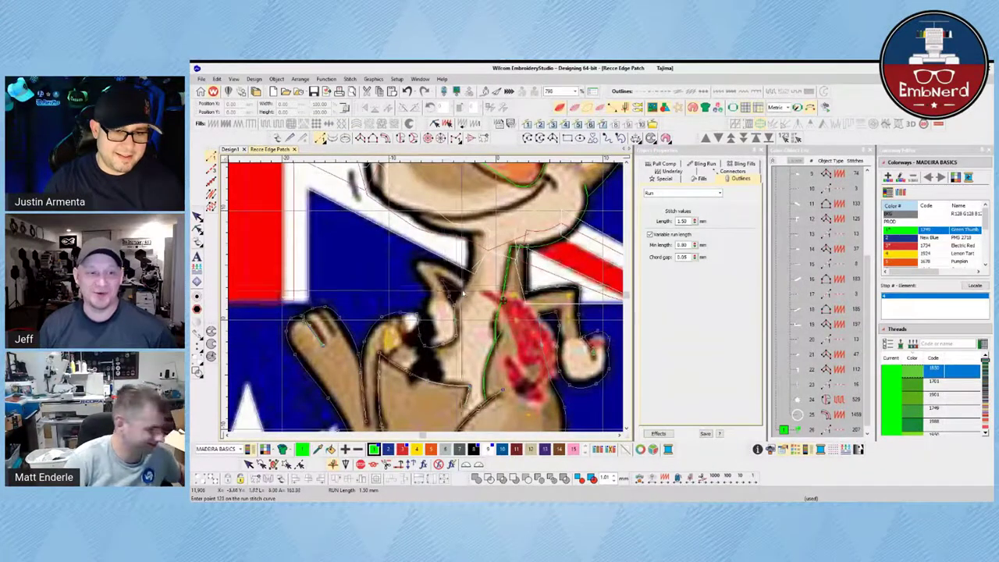
pyautogui.rightClick(462, 290)
pyautogui.rightClick(457, 302)
pyautogui.rightClick(467, 281)
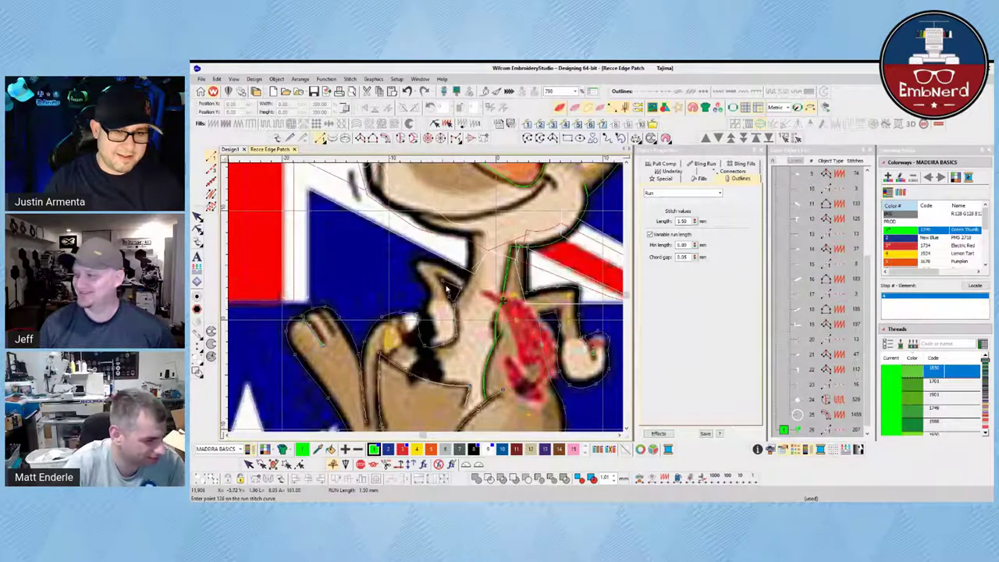
# Bring the run outline back down the hand's inner side, around its underside and up the outer side to the wrist.
pyautogui.rightClick(453, 293)
pyautogui.rightClick(457, 306)
pyautogui.rightClick(456, 320)
pyautogui.rightClick(455, 334)
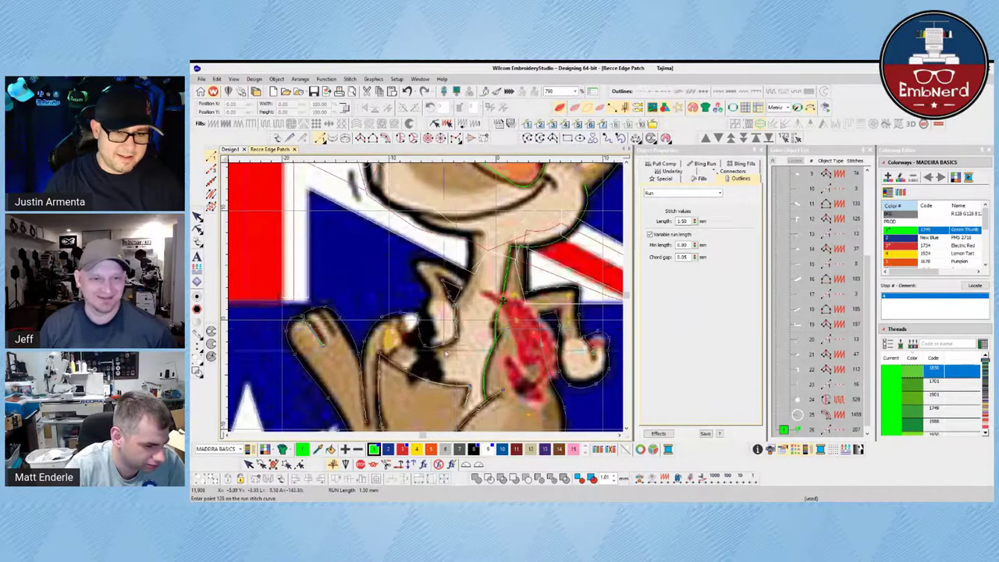
pyautogui.rightClick(451, 342)
pyautogui.rightClick(443, 346)
pyautogui.rightClick(426, 348)
pyautogui.rightClick(421, 337)
pyautogui.rightClick(426, 327)
pyautogui.rightClick(433, 316)
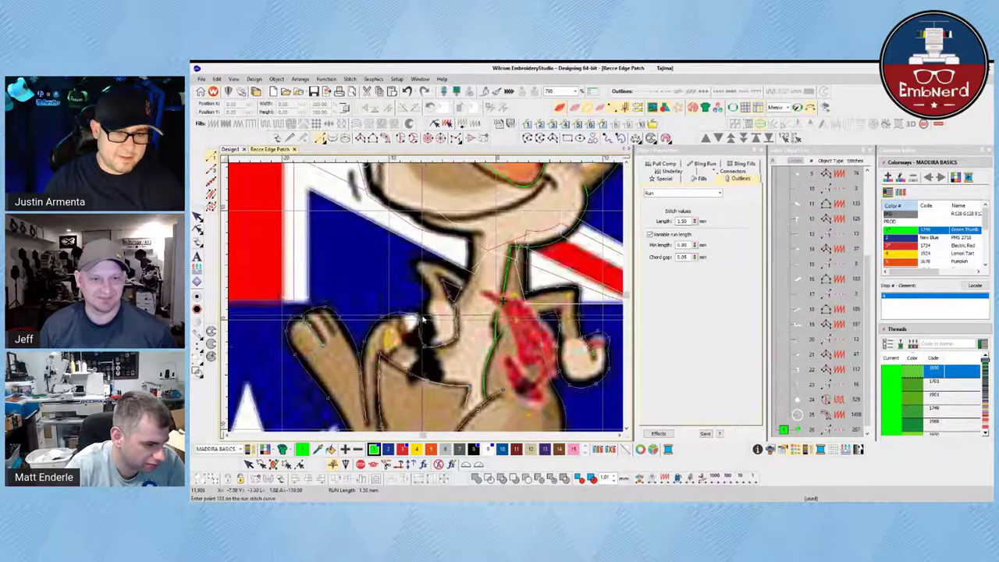
# Carry the outline around the bent elbow and up to the neck under the jaw, finish the run object and deselect it.
pyautogui.rightClick(432, 310)
pyautogui.rightClick(422, 285)
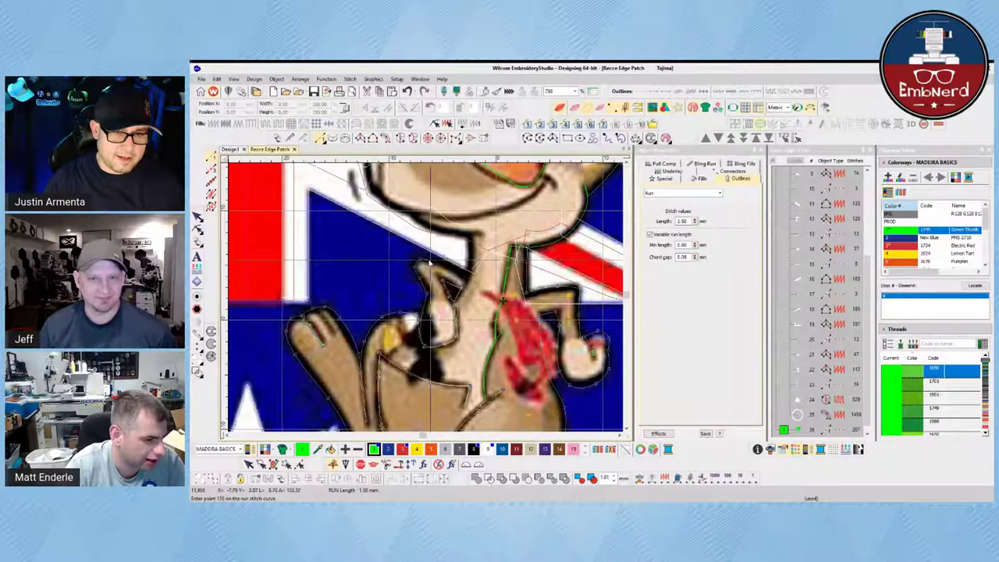
pyautogui.rightClick(472, 268)
pyautogui.rightClick(475, 235)
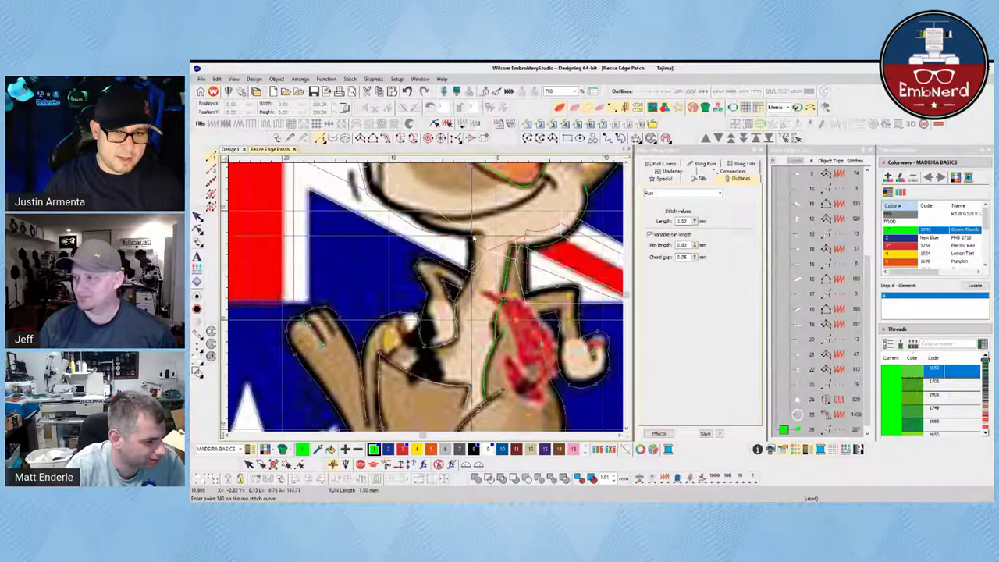
pyautogui.rightClick(469, 236)
pyautogui.press('Return')
pyautogui.scroll(-2, 338, 306)
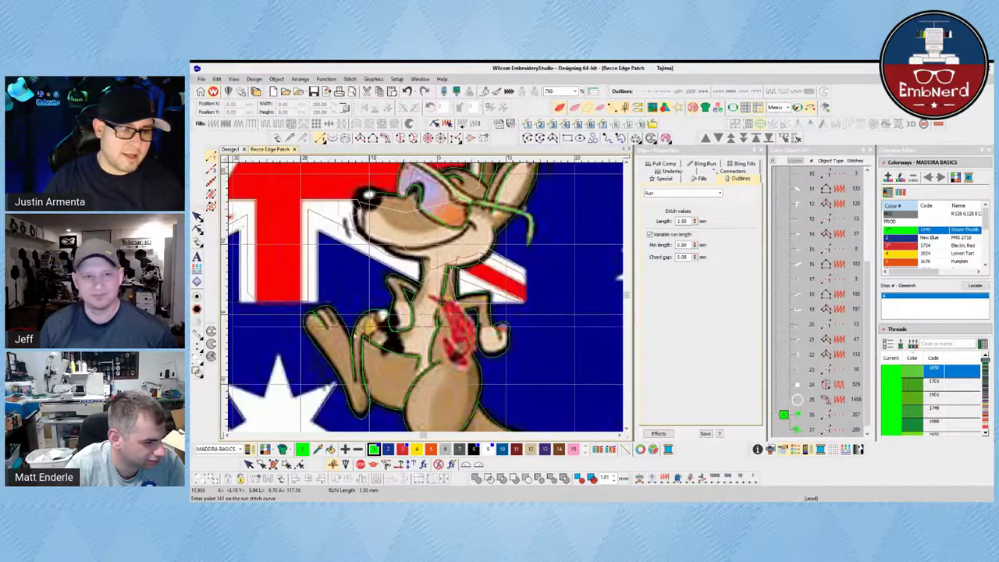
pyautogui.press('Escape')
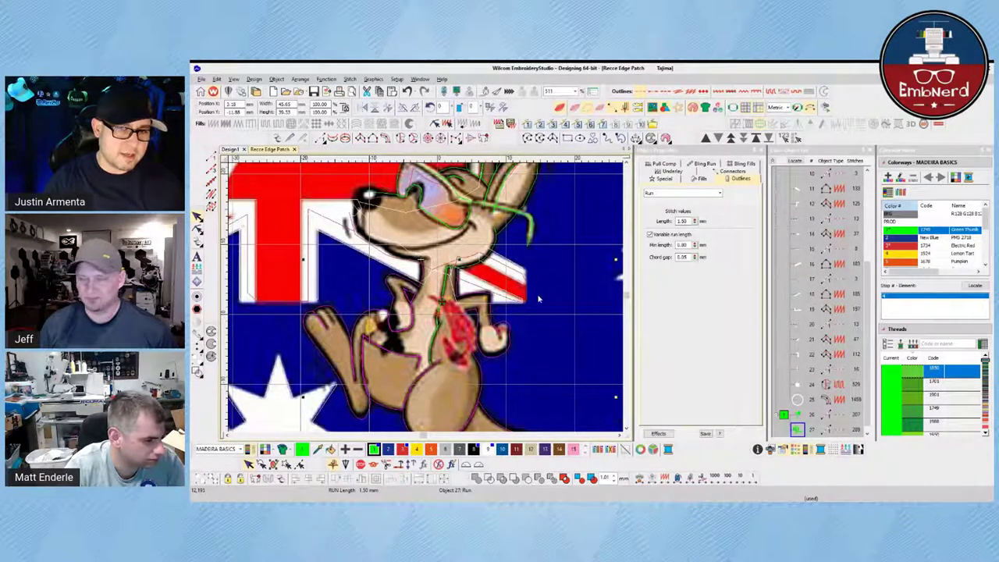
pyautogui.click(582, 264)
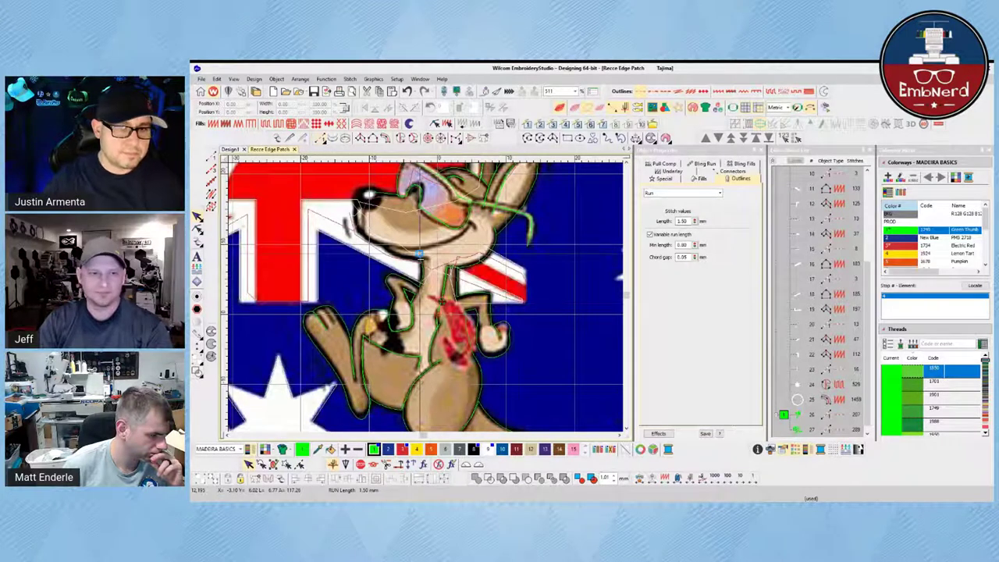
# Start a new run line under the jaw and trace it up to the cheek crease at the corner of the smile.
pyautogui.press('space')
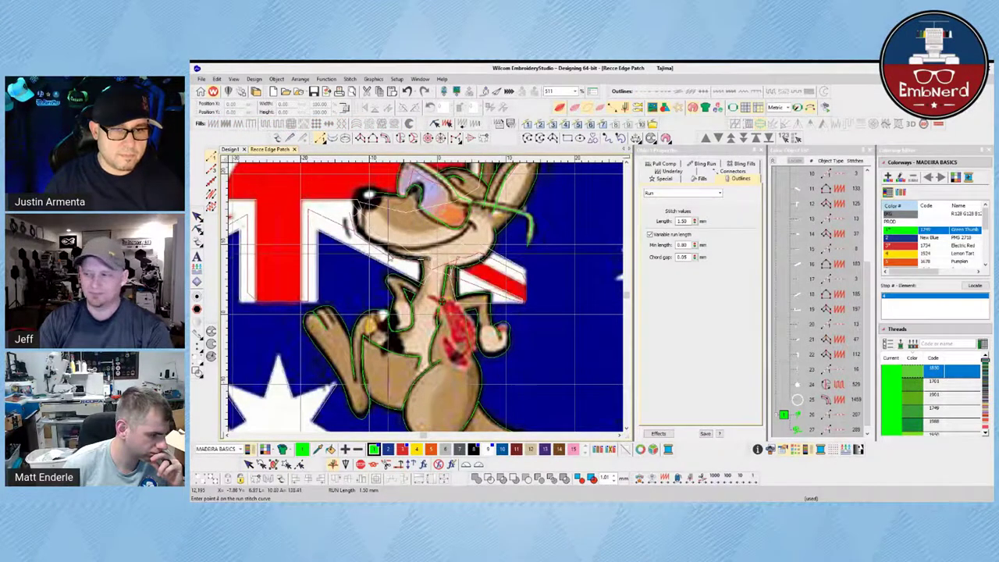
pyautogui.click(467, 245)
pyautogui.click(471, 234)
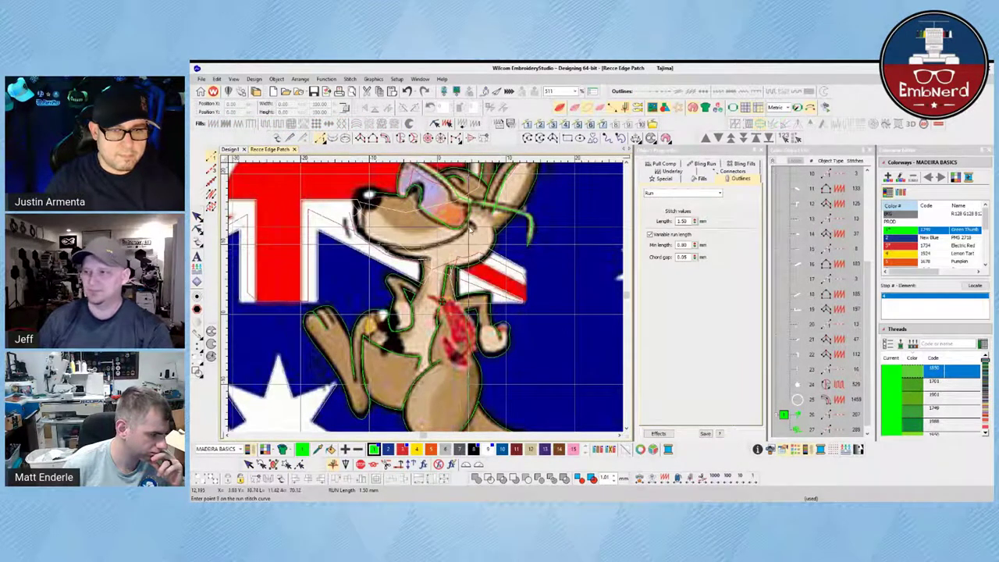
pyautogui.click(477, 222)
pyautogui.click(484, 211)
pyautogui.click(478, 201)
pyautogui.click(473, 228)
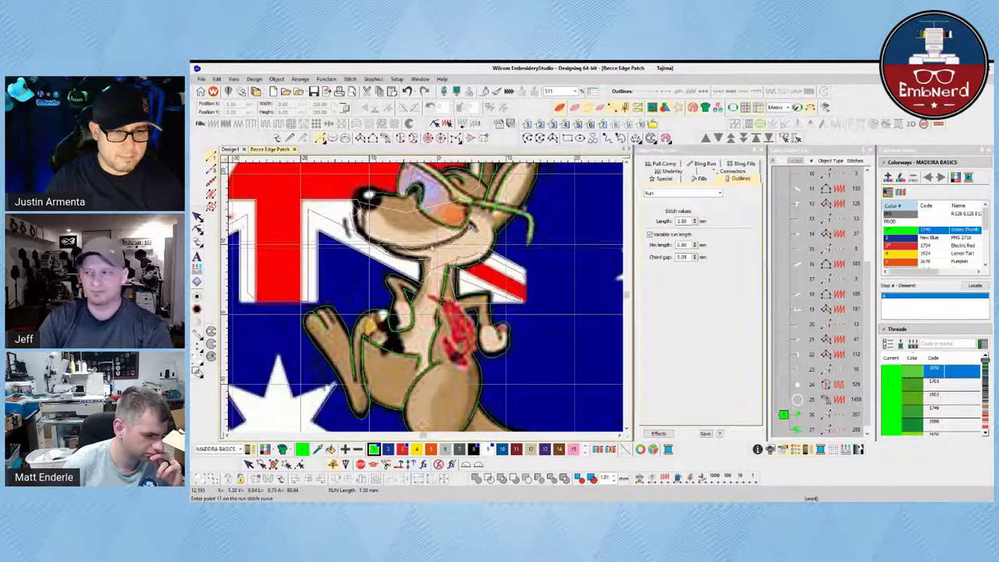
# Carry the run line back along the mouth to the front of the muzzle and up to the nose, and finish it.
pyautogui.rightClick(425, 249)
pyautogui.rightClick(377, 243)
pyautogui.rightClick(364, 237)
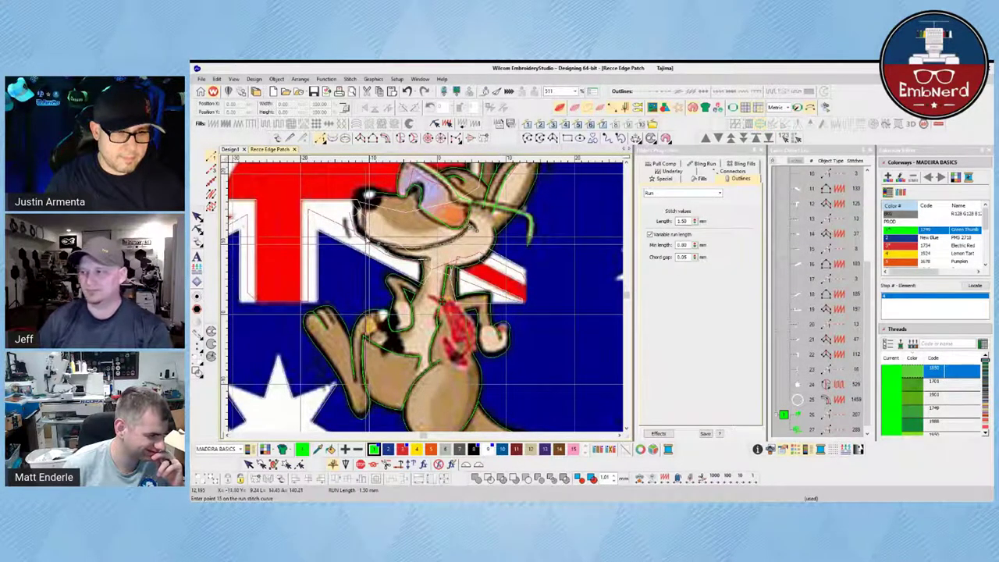
pyautogui.rightClick(358, 230)
pyautogui.rightClick(356, 221)
pyautogui.rightClick(363, 217)
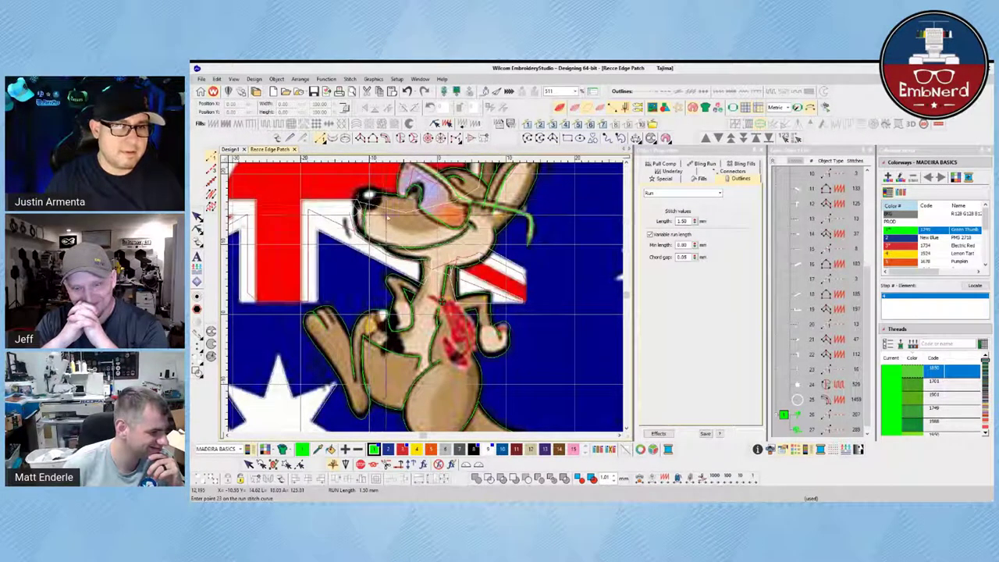
pyautogui.press('Return')
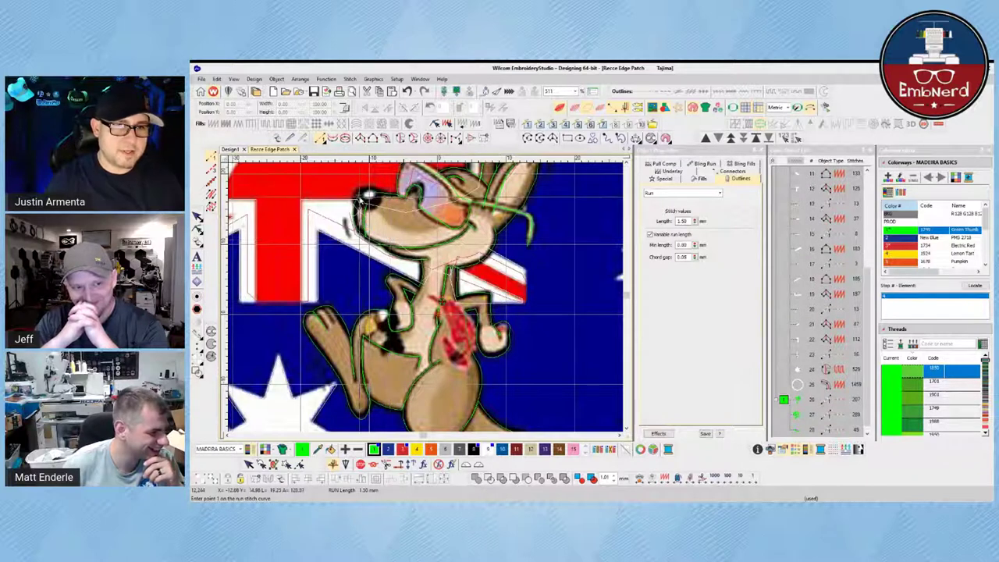
# Start another run outline at the nose and trace the underside of the jaw to the neck and the near shoulder.
pyautogui.click(357, 199)
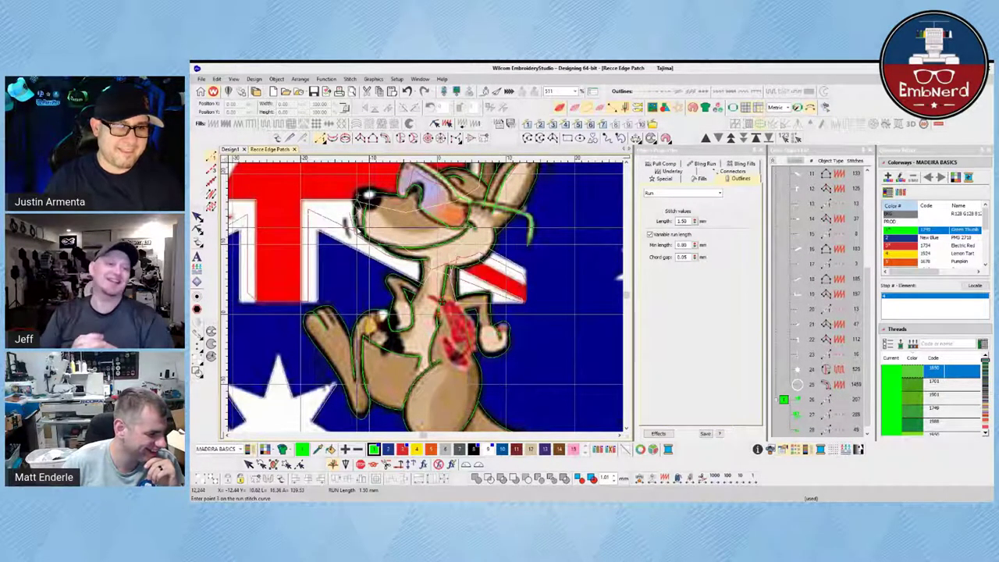
pyautogui.click(370, 243)
pyautogui.click(397, 255)
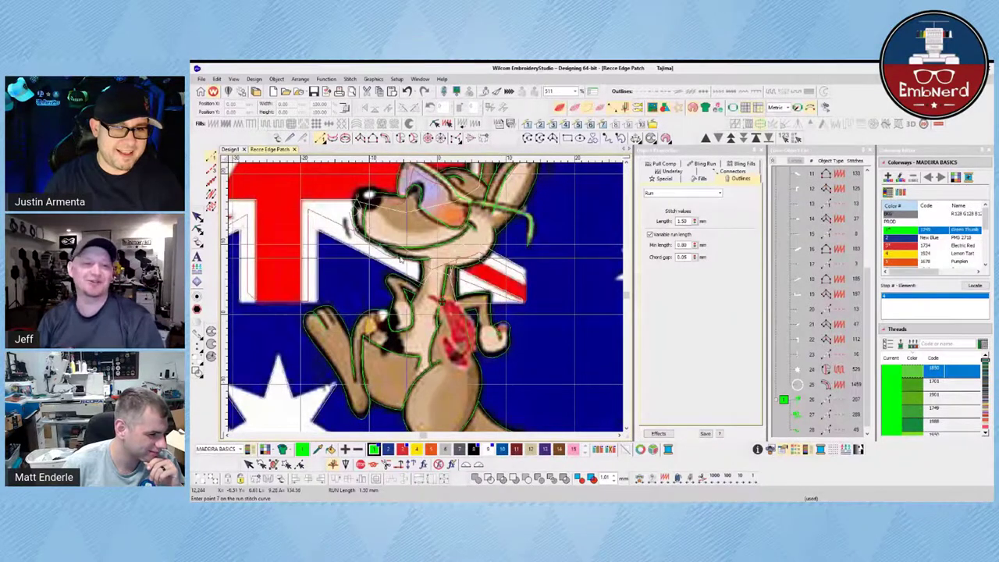
pyautogui.click(423, 268)
pyautogui.click(427, 274)
pyautogui.click(420, 284)
pyautogui.click(415, 290)
# Continue the run outline along the upper arm and around the bent elbow, and finish the object.
pyautogui.click(404, 287)
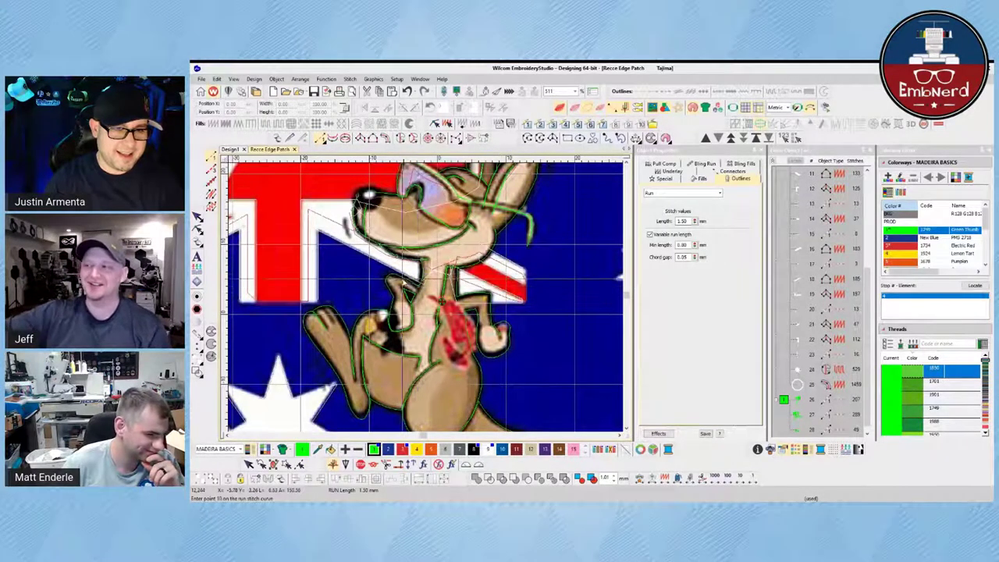
pyautogui.click(399, 280)
pyautogui.click(395, 275)
pyautogui.click(392, 278)
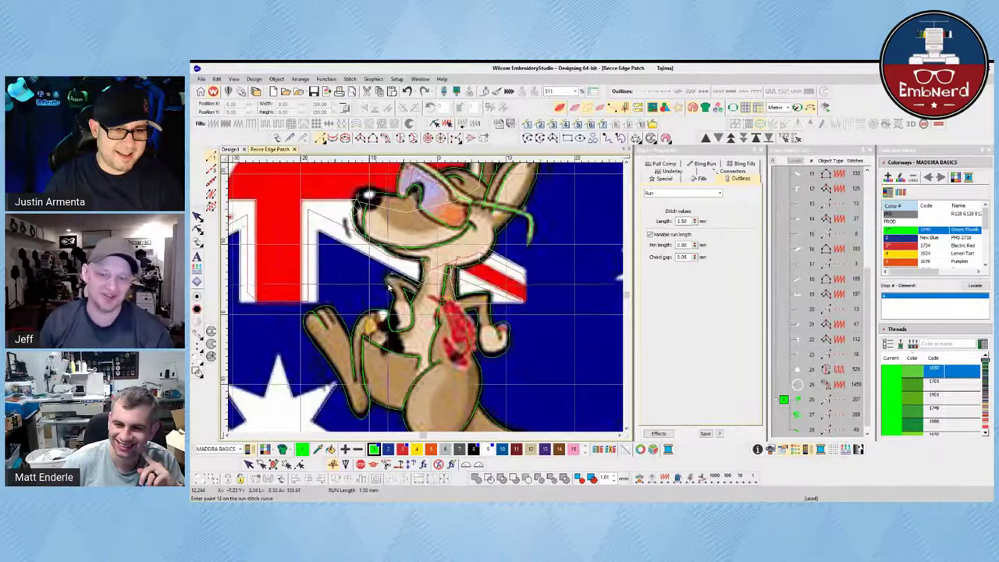
pyautogui.click(388, 283)
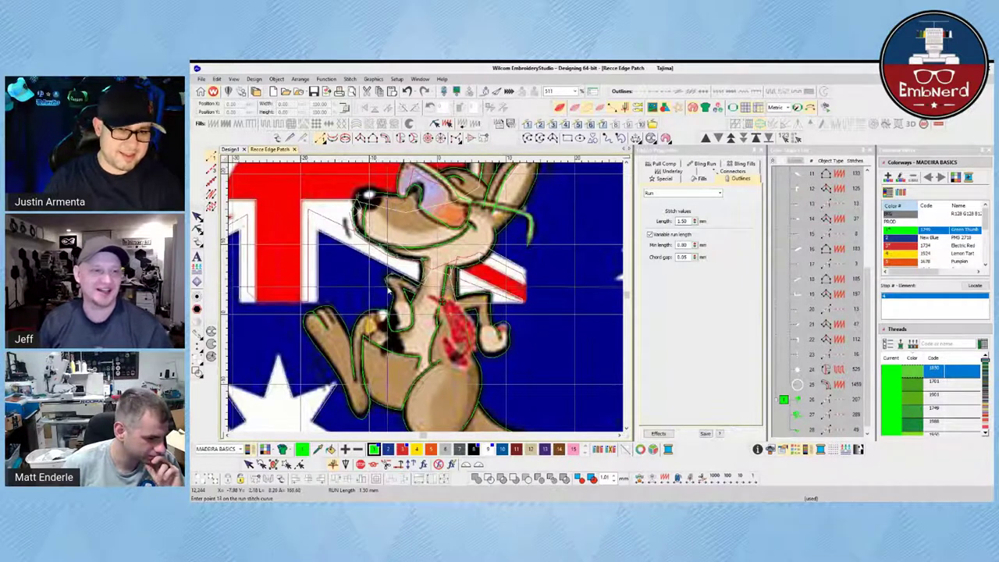
pyautogui.click(395, 299)
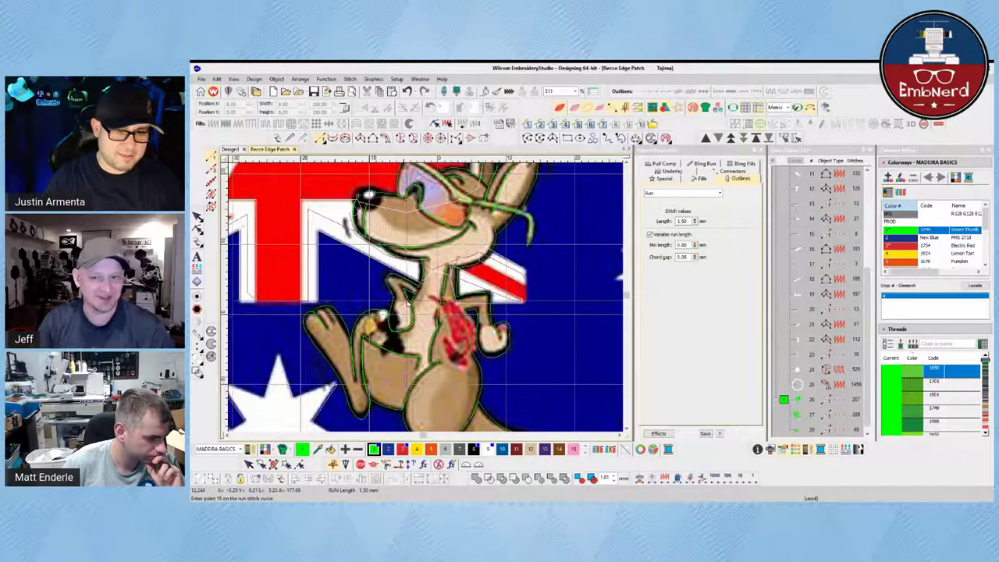
pyautogui.press('Return')
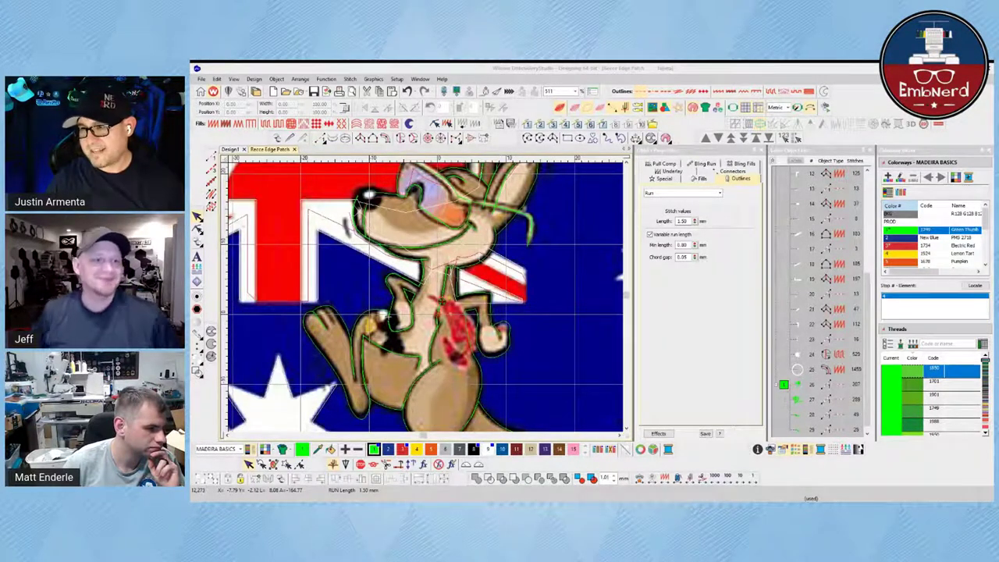
# Preview the design as realistic stitches to check the kangaroo's outlines, and return to the plain stitch view.
pyautogui.click(555, 287)
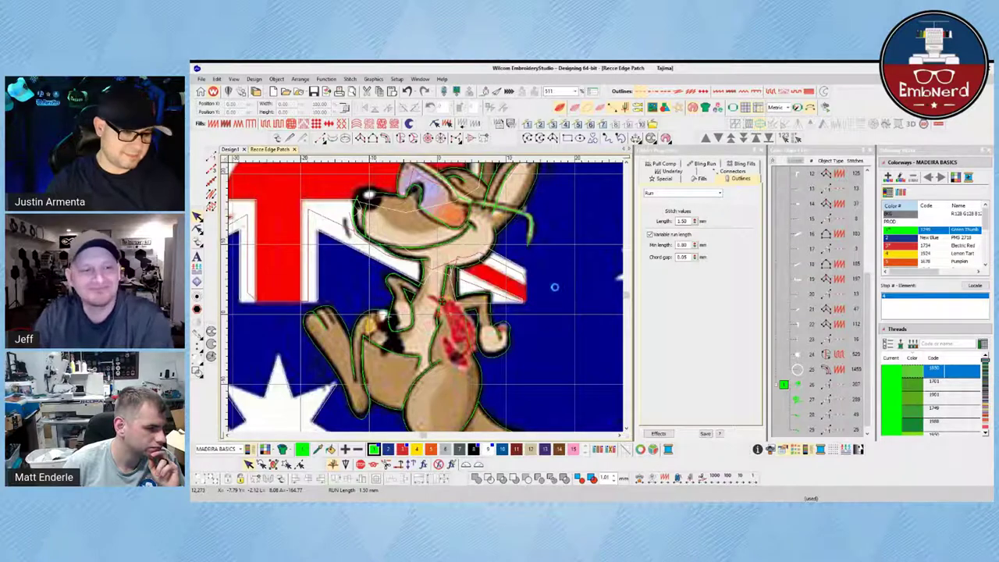
pyautogui.press('t')
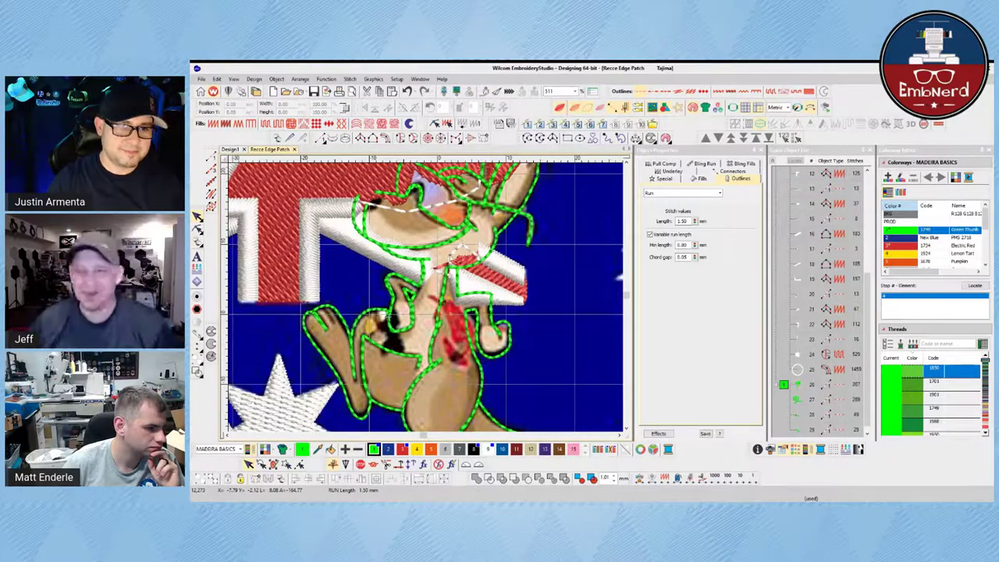
pyautogui.press('t')
# Digitize a small satin column over the lower black detail beside the raised knee and tighten its stitch spacing.
pyautogui.scroll(2, 420, 344)
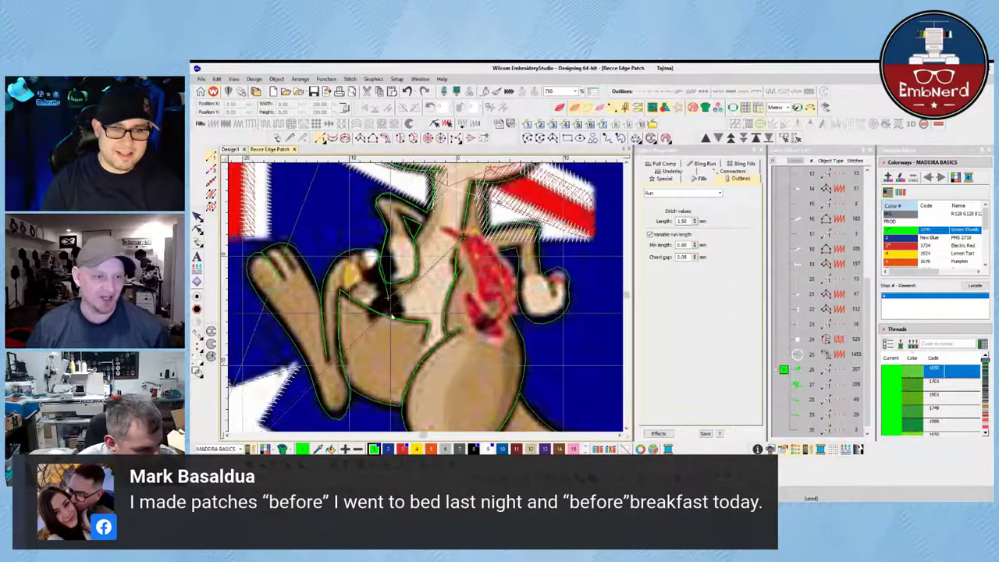
pyautogui.click(380, 320)
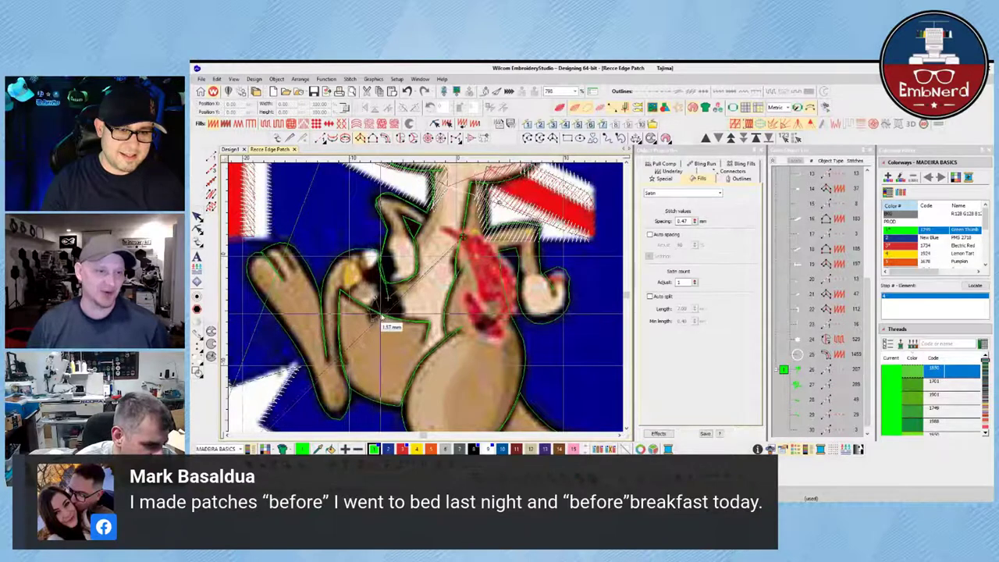
pyautogui.press('Return')
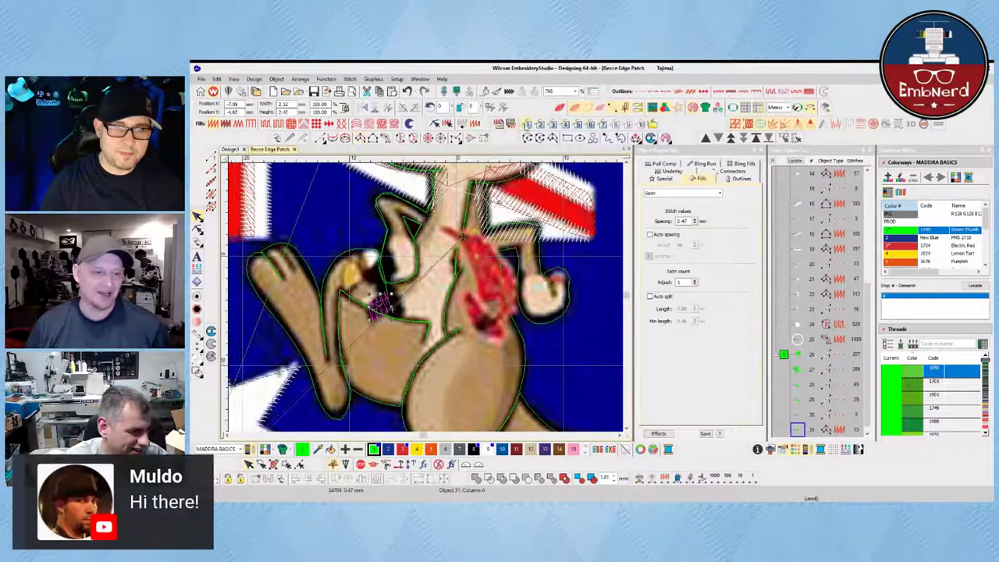
pyautogui.click(527, 125)
pyautogui.click(684, 220)
pyautogui.press('Return')
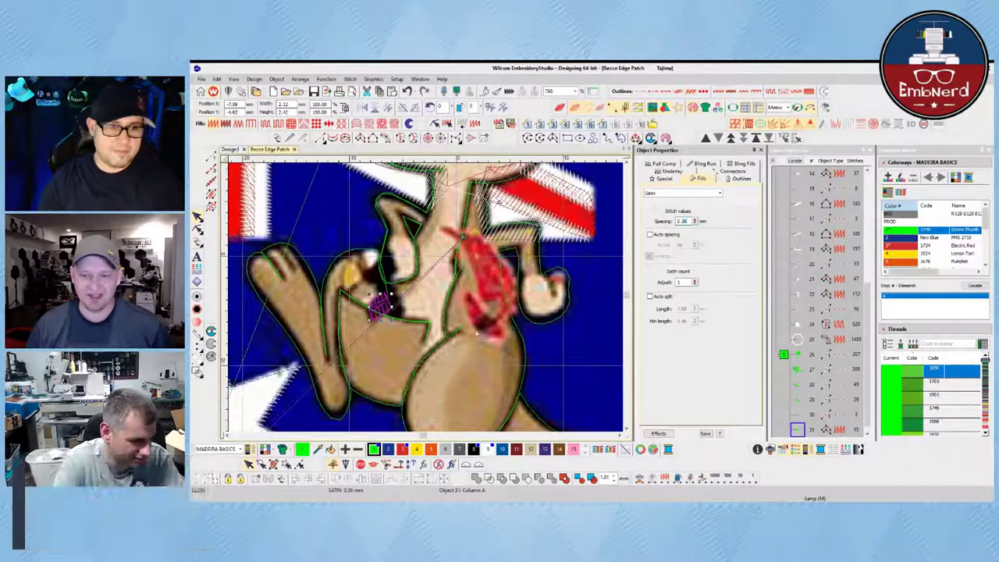
pyautogui.click(411, 345)
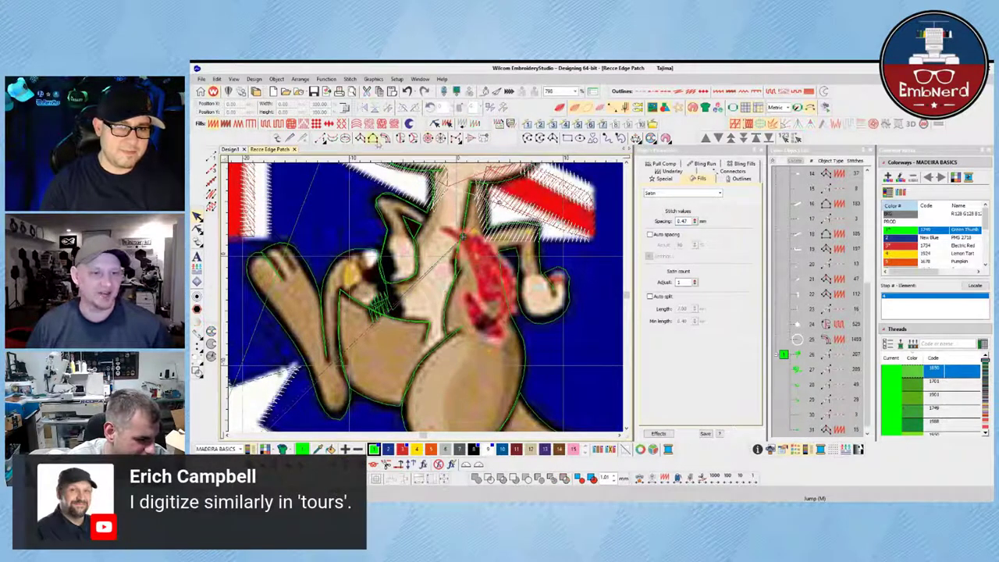
# Add a second Column A satin object over the black area just above the first one, toward the hand.
pyautogui.click(362, 139)
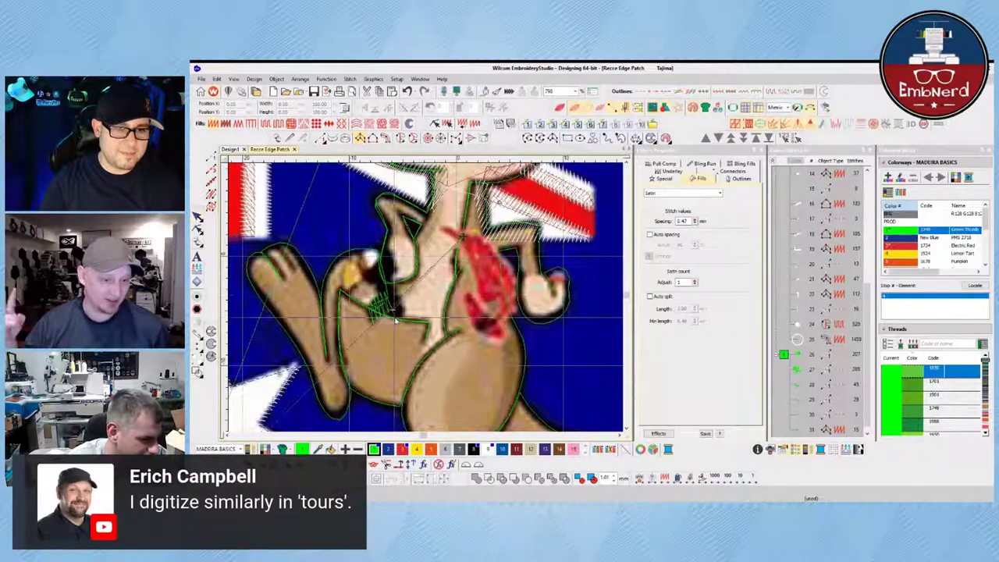
pyautogui.press('m')
pyautogui.click(393, 309)
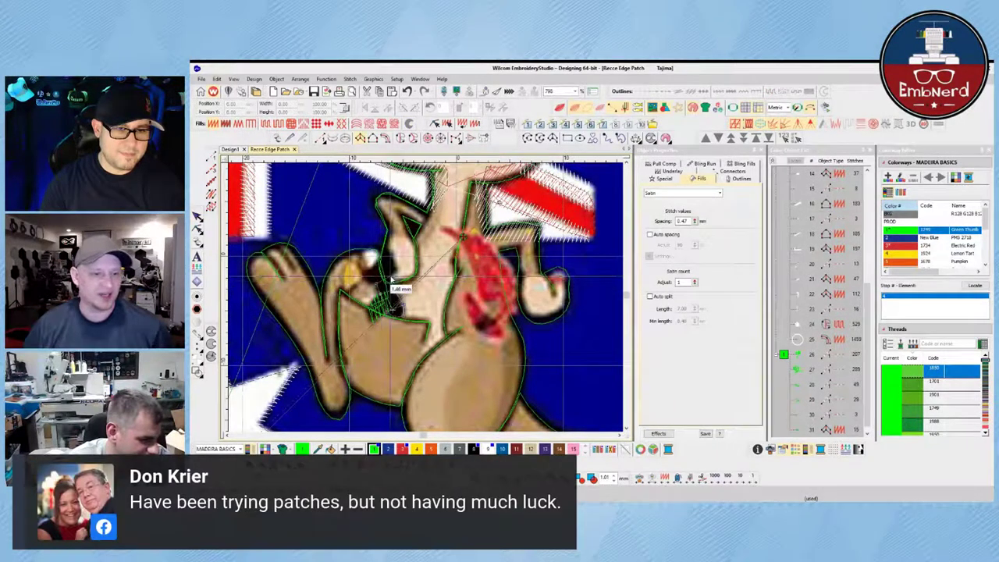
pyautogui.click(373, 282)
pyautogui.press('Return')
# Digitize a third satin column up the remaining black area between the yellow and white detail and the hand, and leave the tool.
pyautogui.click(364, 273)
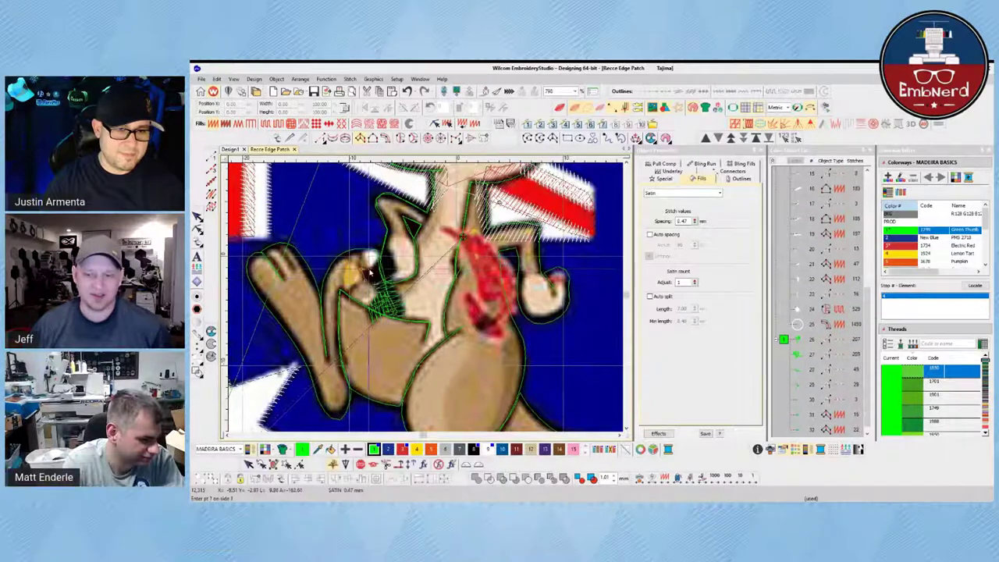
pyautogui.click(384, 270)
pyautogui.click(396, 283)
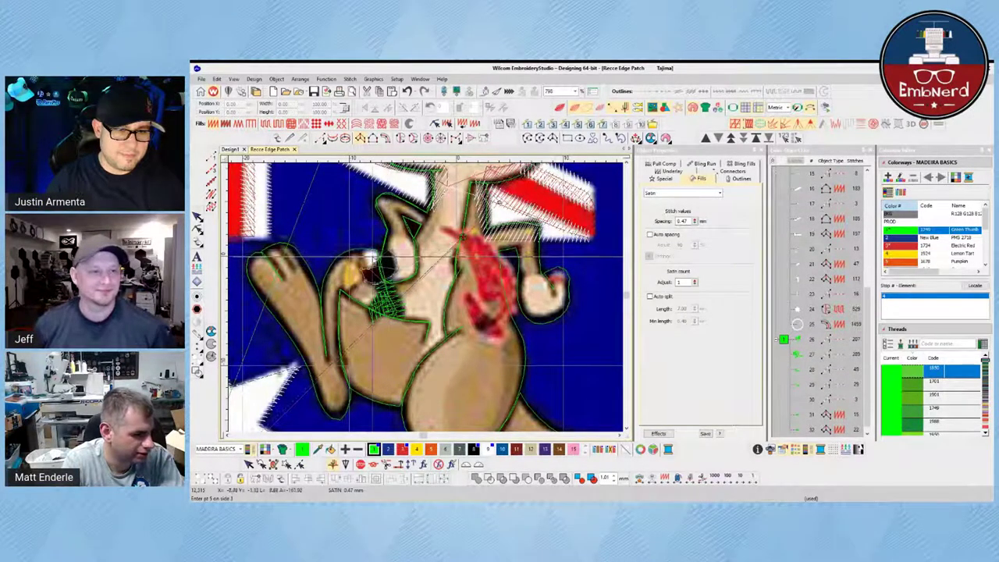
pyautogui.click(394, 257)
pyautogui.click(367, 257)
pyautogui.click(379, 246)
pyautogui.press('Return')
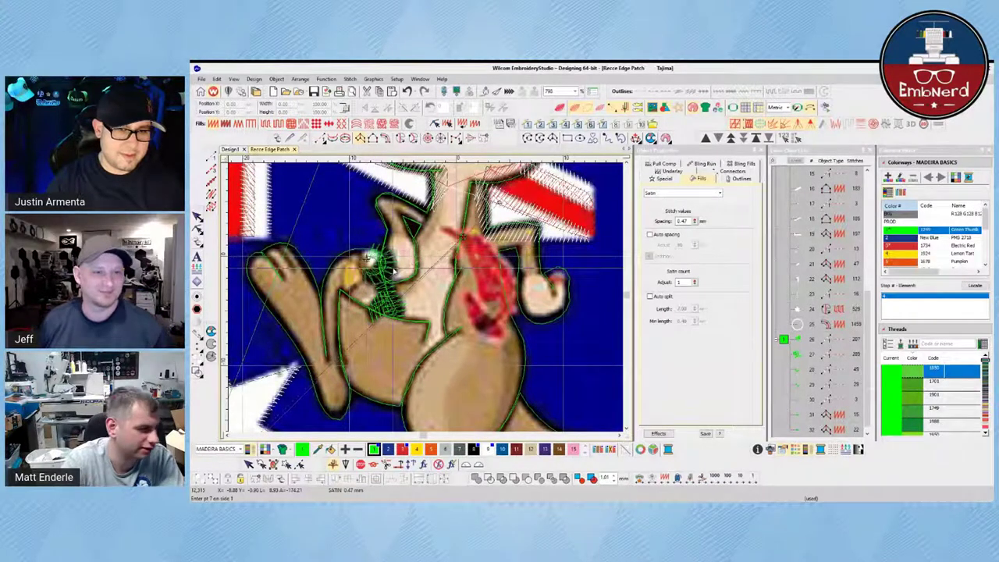
pyautogui.press('Escape')
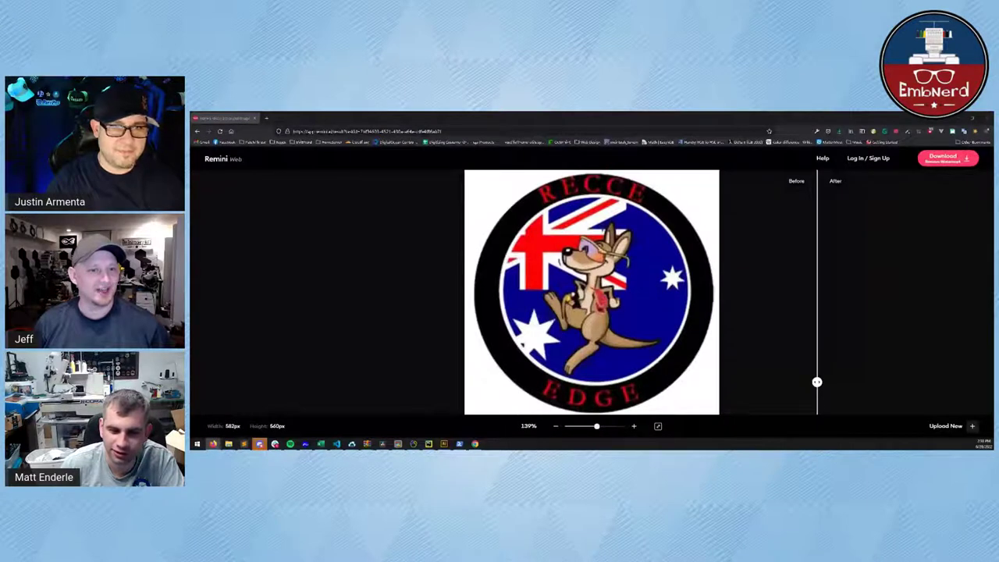
# Switch to Remini Web, enlarge the kangaroo patch and compare the original artwork with the enhanced version across the image.
pyautogui.click(598, 426)
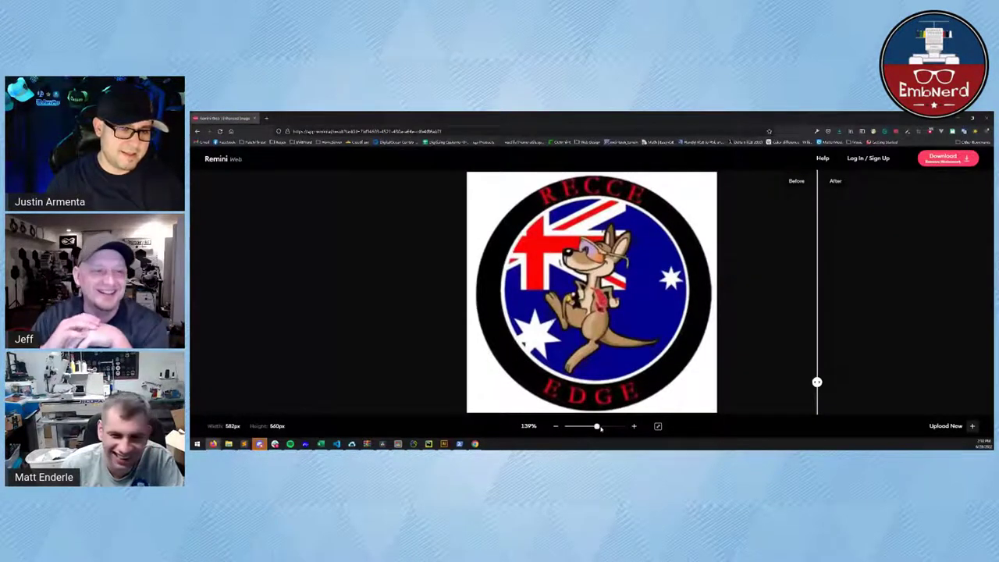
pyautogui.moveTo(597, 426); pyautogui.dragTo(609, 425)
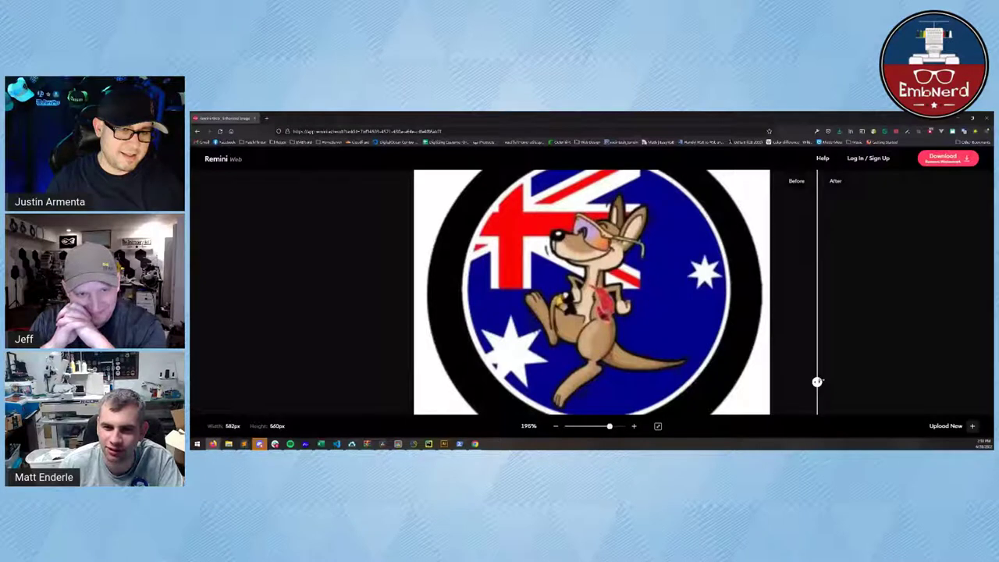
pyautogui.moveTo(817, 382); pyautogui.dragTo(517, 382)
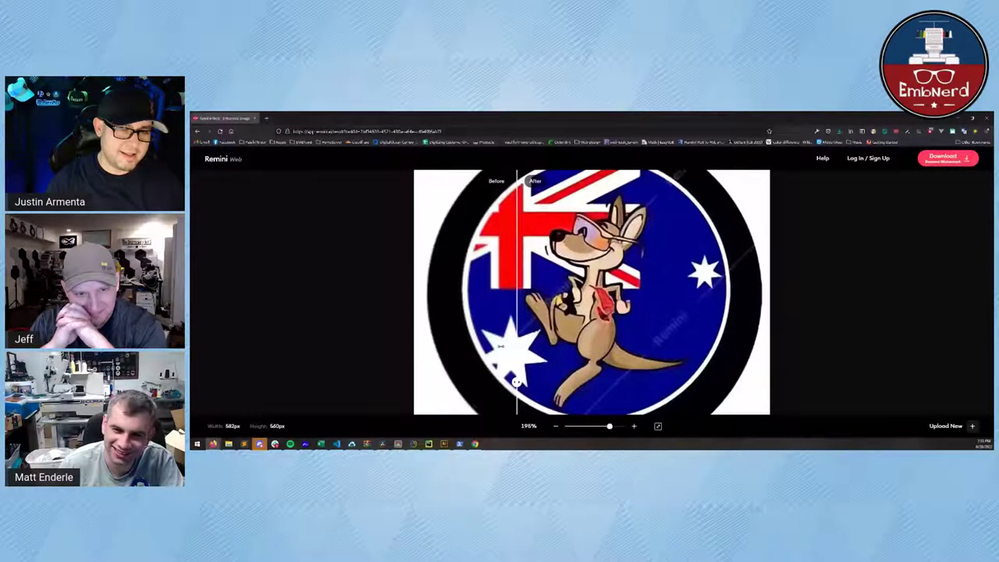
pyautogui.moveTo(516, 381); pyautogui.dragTo(679, 382)
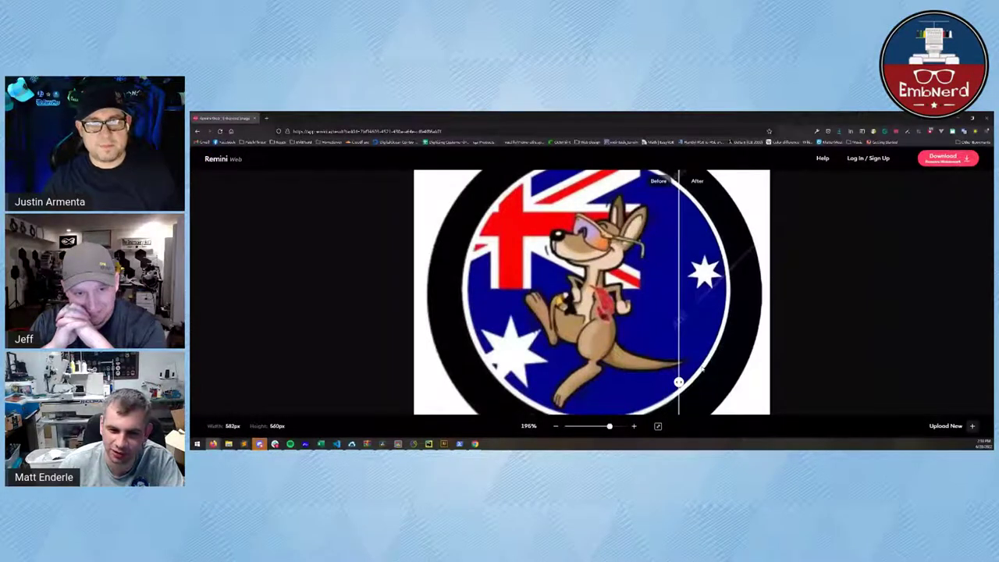
pyautogui.moveTo(701, 370); pyautogui.dragTo(511, 366)
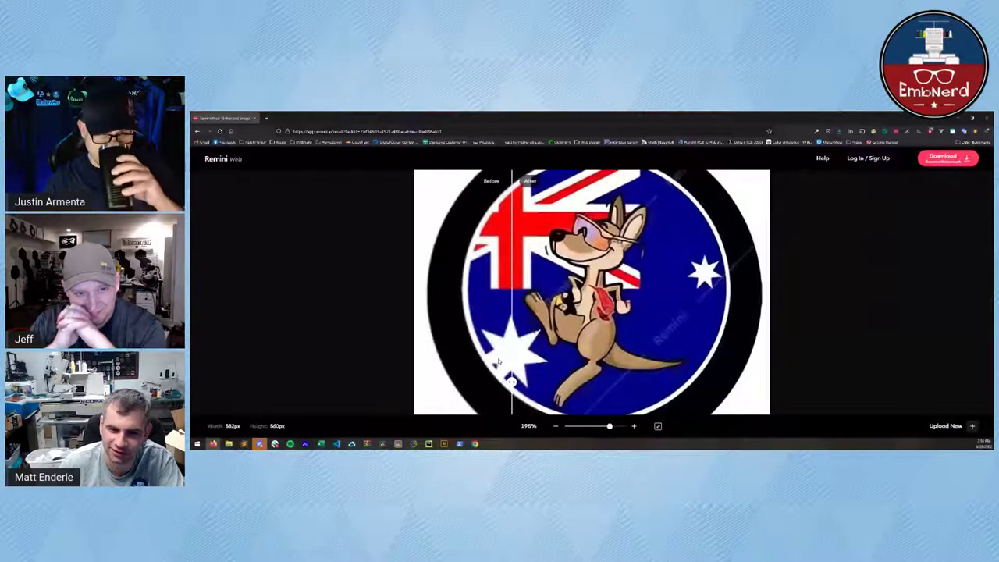
pyautogui.moveTo(511, 381); pyautogui.dragTo(425, 380)
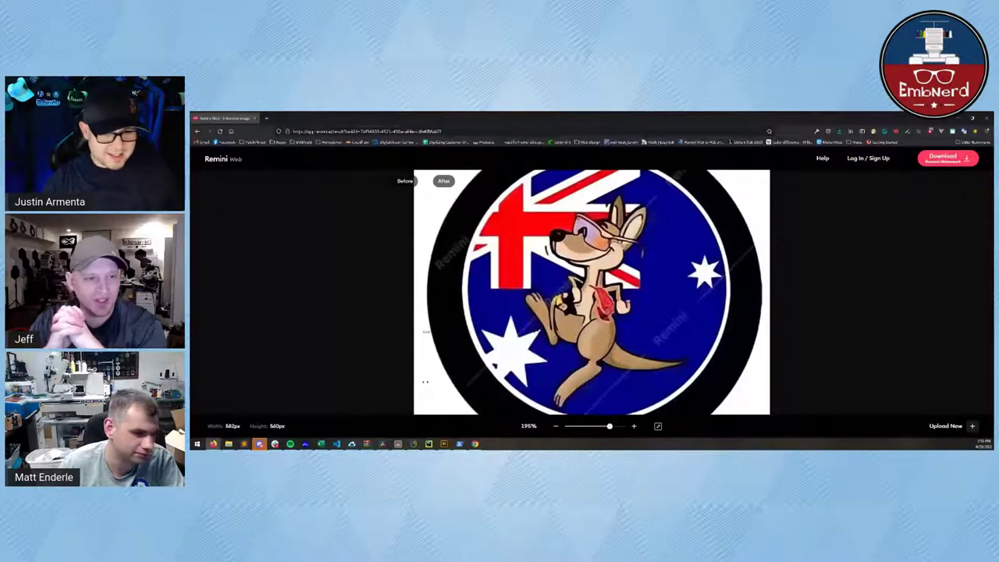
pyautogui.moveTo(425, 380); pyautogui.dragTo(420, 381)
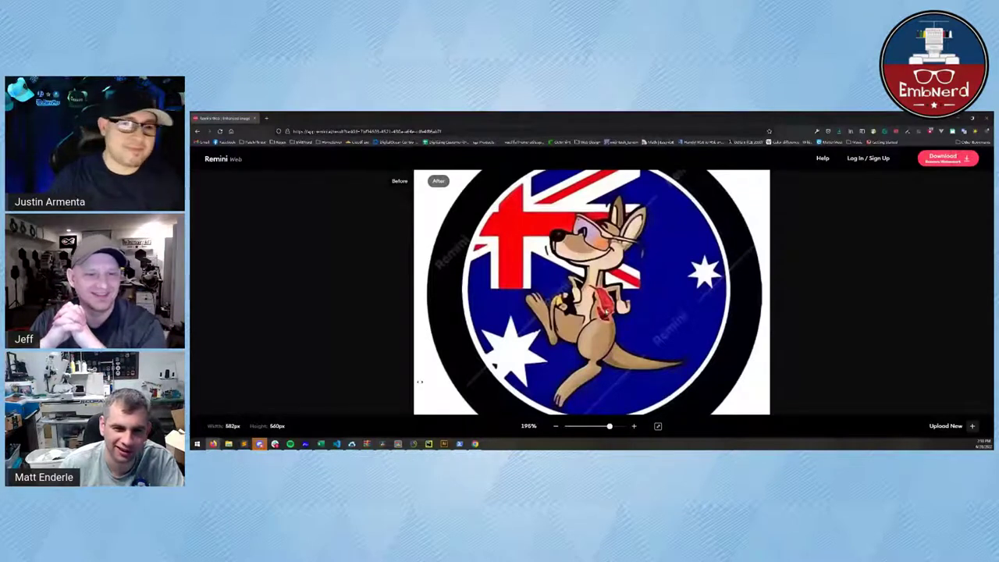
pyautogui.moveTo(367, 240); pyautogui.dragTo(332, 256)
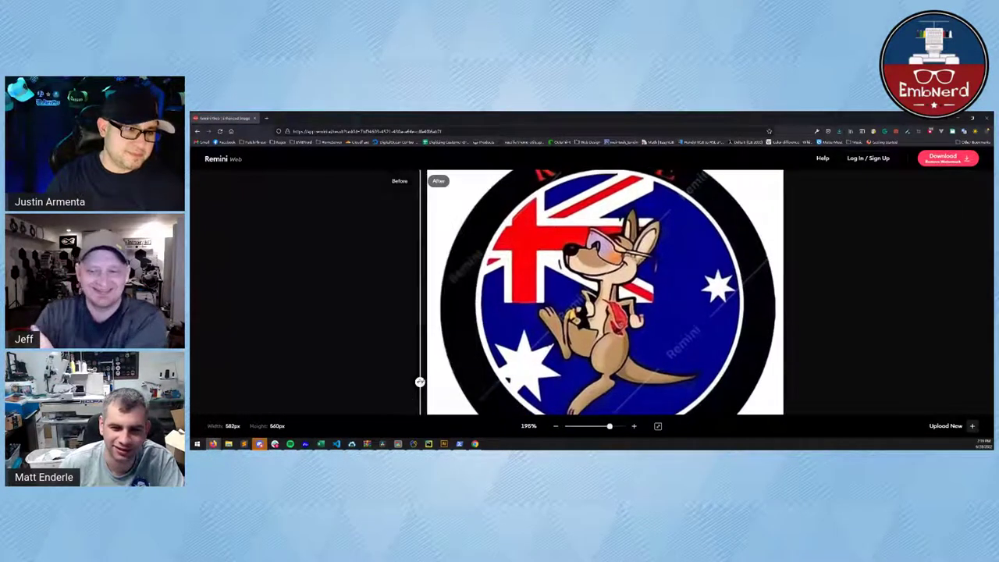
pyautogui.moveTo(420, 381); pyautogui.dragTo(516, 362)
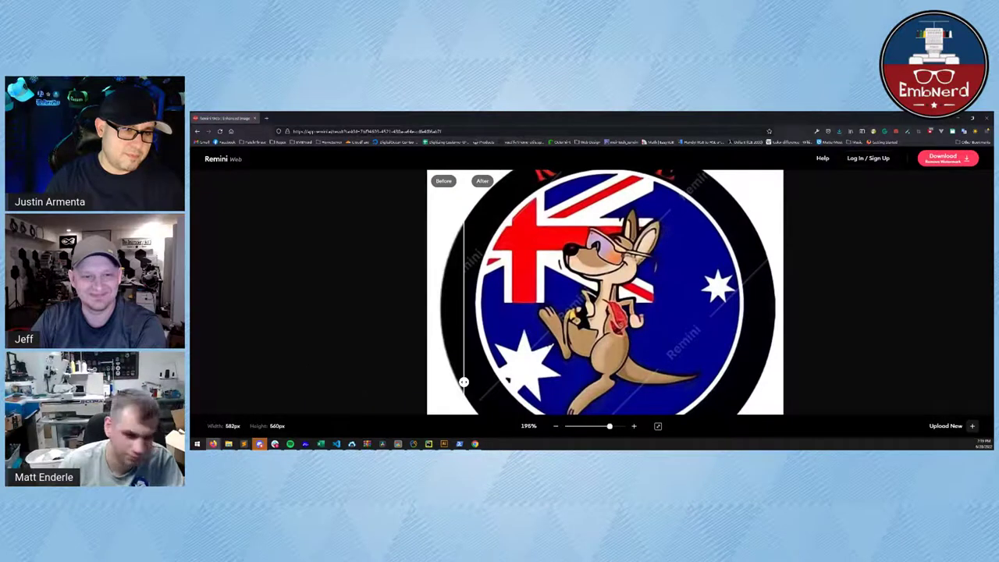
# Switch back to EmbroideryStudio and extend the green run outline past the belly and around the kangaroo's lower leg and foot.
pyautogui.click(633, 426)
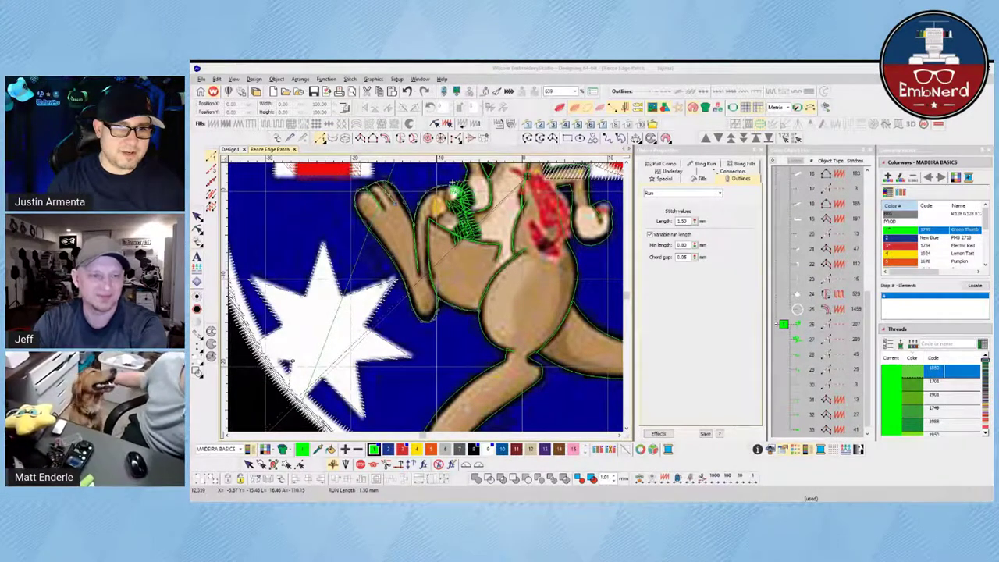
pyautogui.hscroll(2, 426, 296)
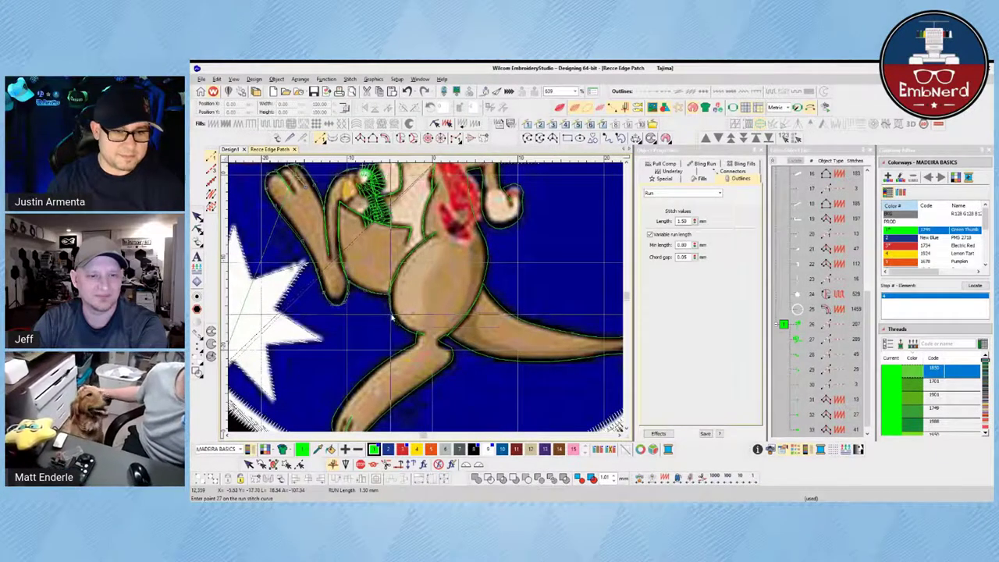
pyautogui.click(418, 336)
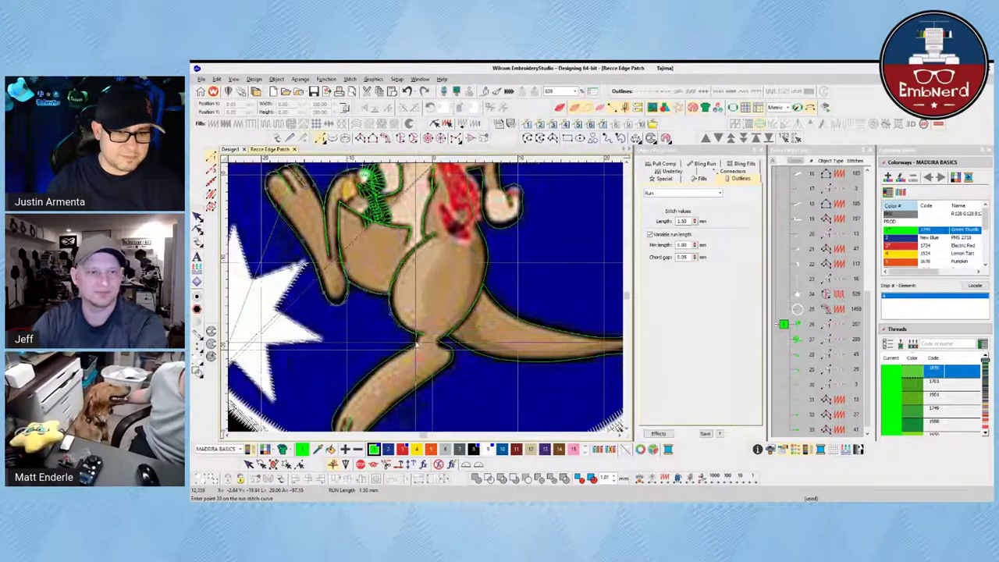
pyautogui.scroll(-3, 417, 335)
pyautogui.scroll(-1, 426, 298)
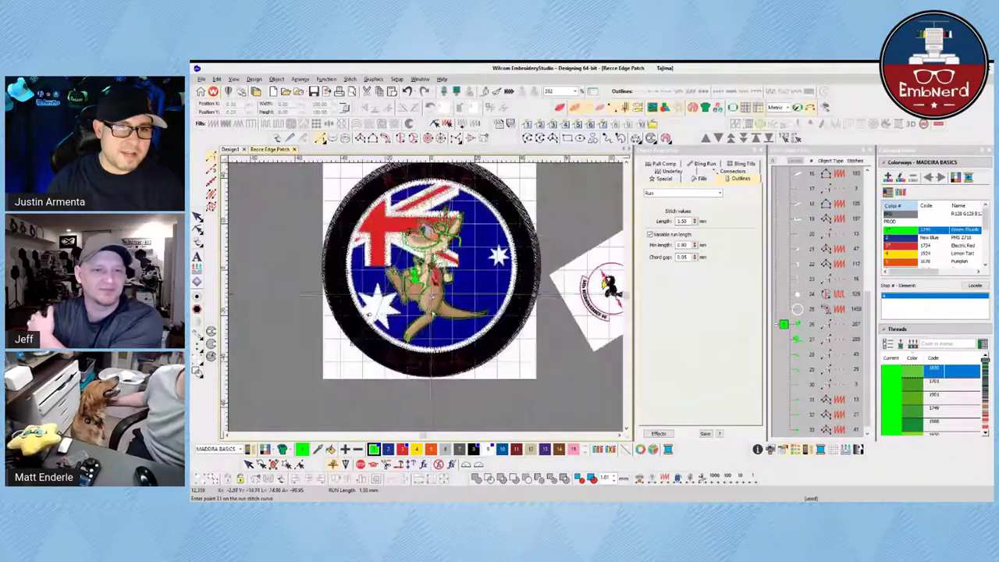
pyautogui.scroll(1, 425, 294)
pyautogui.scroll(1, 426, 294)
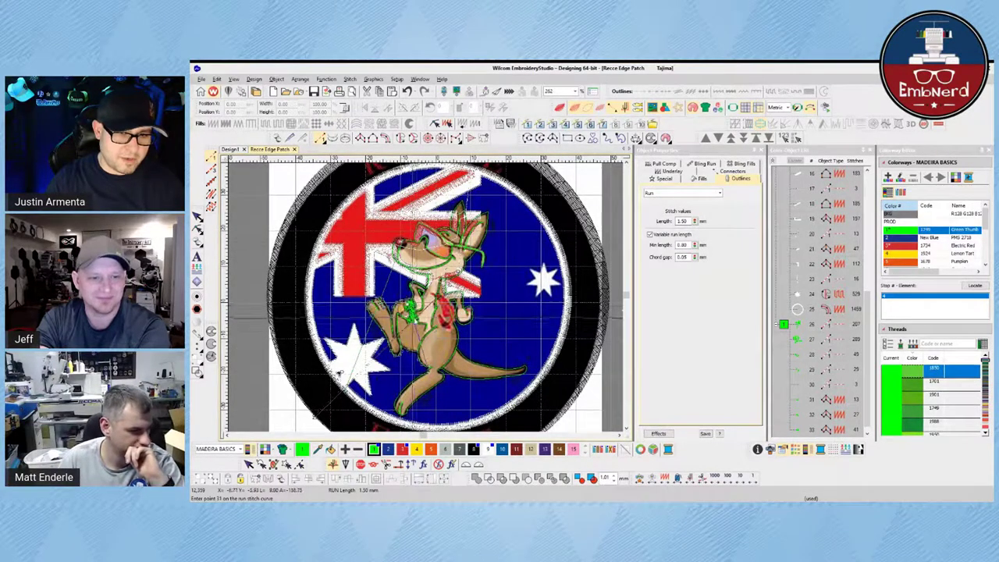
pyautogui.scroll(2, 427, 384)
pyautogui.scroll(2, 422, 295)
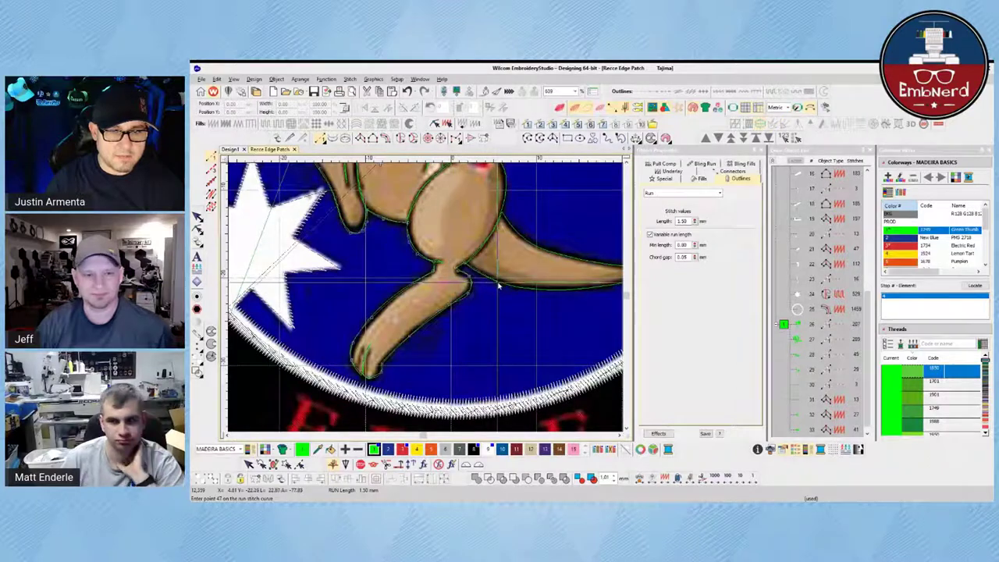
# Continue the run outline along the underside of the tail and around its tip.
pyautogui.scroll(-2, 444, 302)
pyautogui.click(444, 301)
pyautogui.click(474, 289)
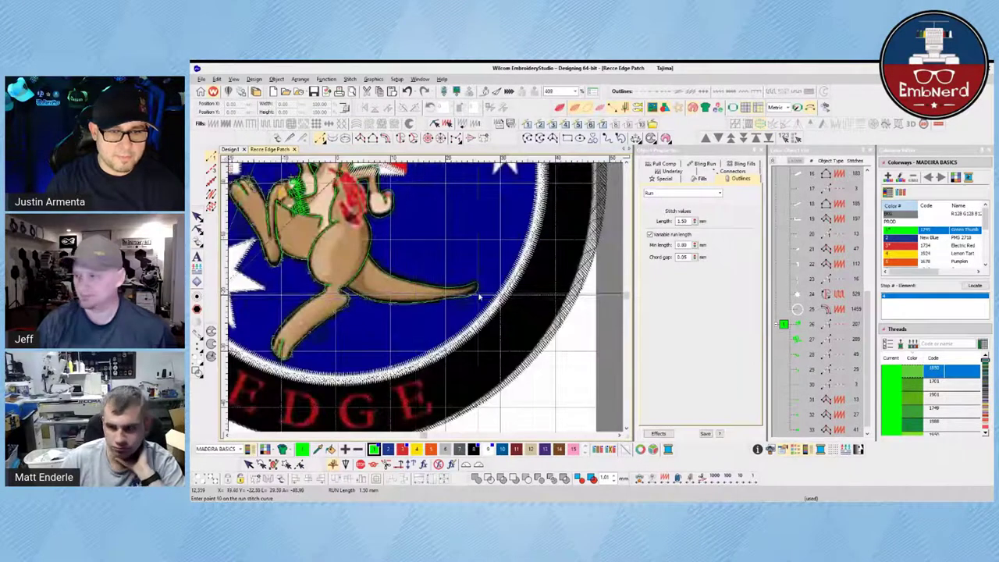
pyautogui.click(471, 290)
pyautogui.click(474, 287)
pyautogui.click(479, 291)
pyautogui.click(474, 283)
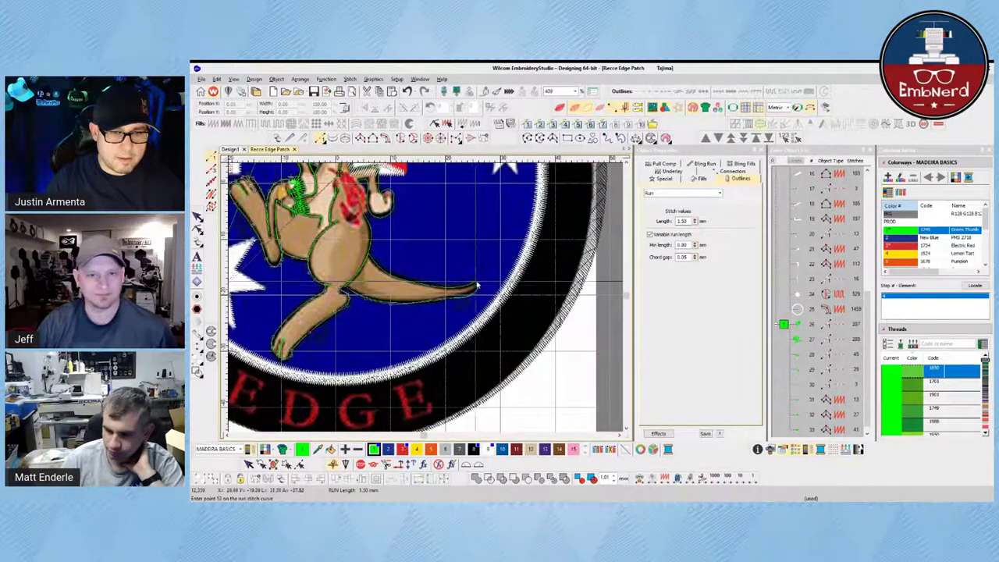
# Trace the run outline back along the tail's upper edge and up the kangaroo's back toward the arm.
pyautogui.click(455, 287)
pyautogui.click(417, 286)
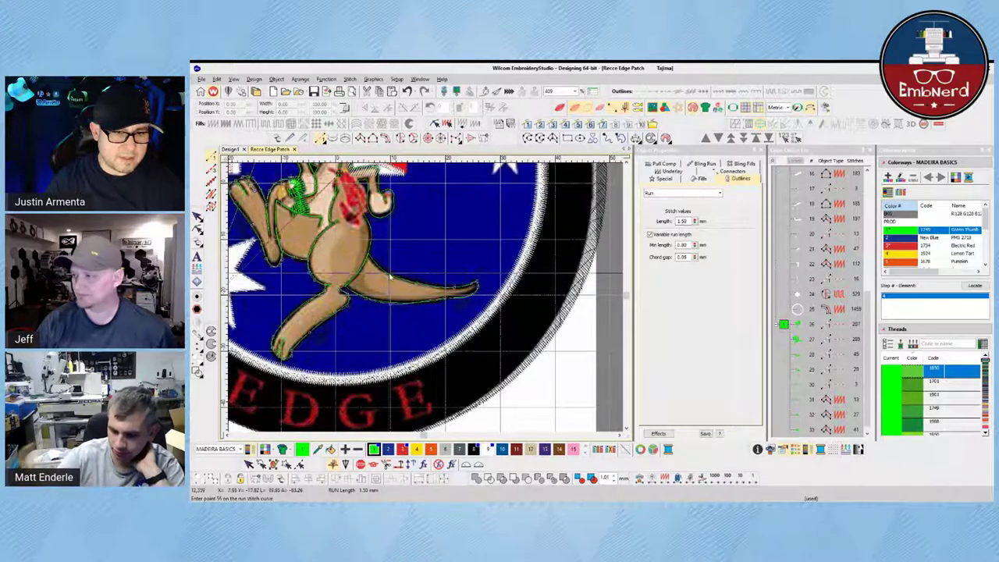
pyautogui.click(386, 274)
pyautogui.click(370, 254)
pyautogui.click(373, 242)
pyautogui.click(370, 231)
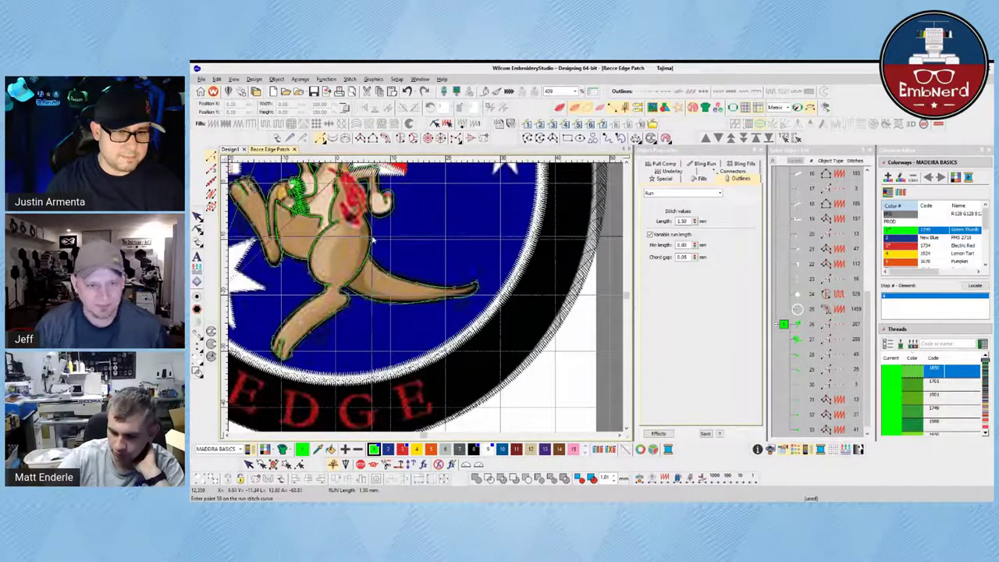
pyautogui.click(366, 222)
pyautogui.click(364, 212)
pyautogui.click(367, 204)
# Carry the run outline around the hand beside the red detail, including the raised thumb.
pyautogui.scroll(3, 367, 196)
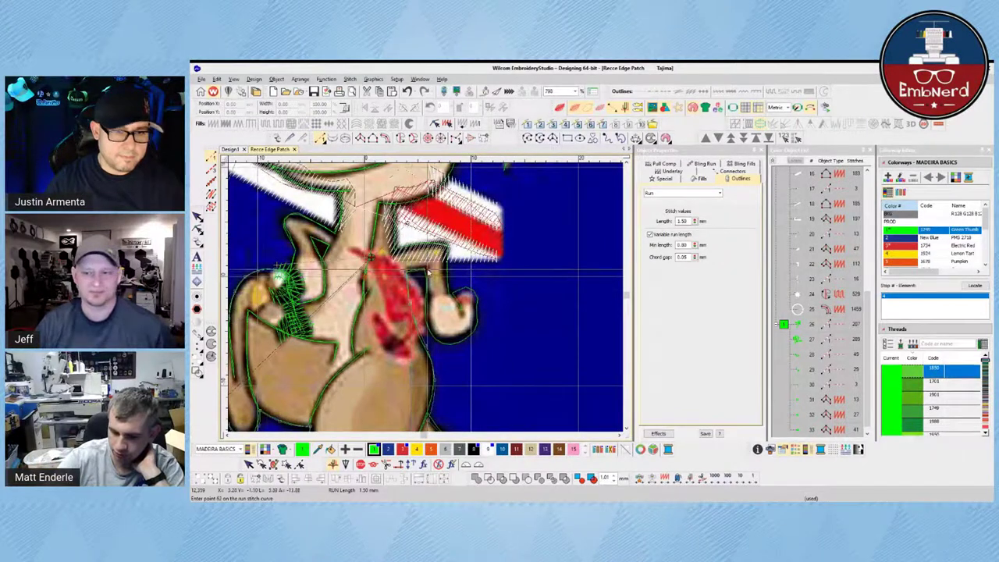
pyautogui.click(441, 339)
pyautogui.click(445, 341)
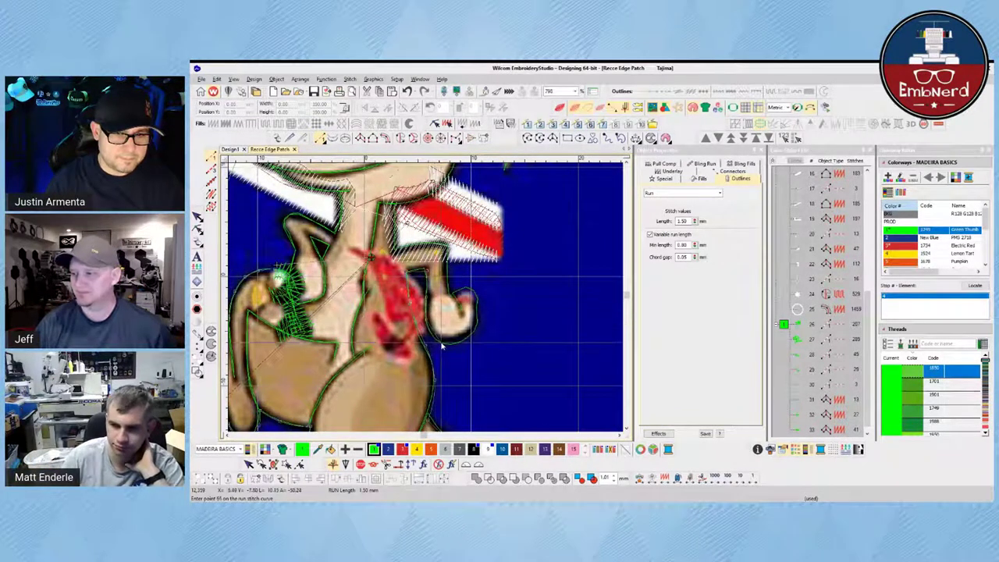
pyautogui.click(462, 335)
pyautogui.click(472, 327)
pyautogui.click(477, 328)
pyautogui.click(477, 315)
pyautogui.click(474, 296)
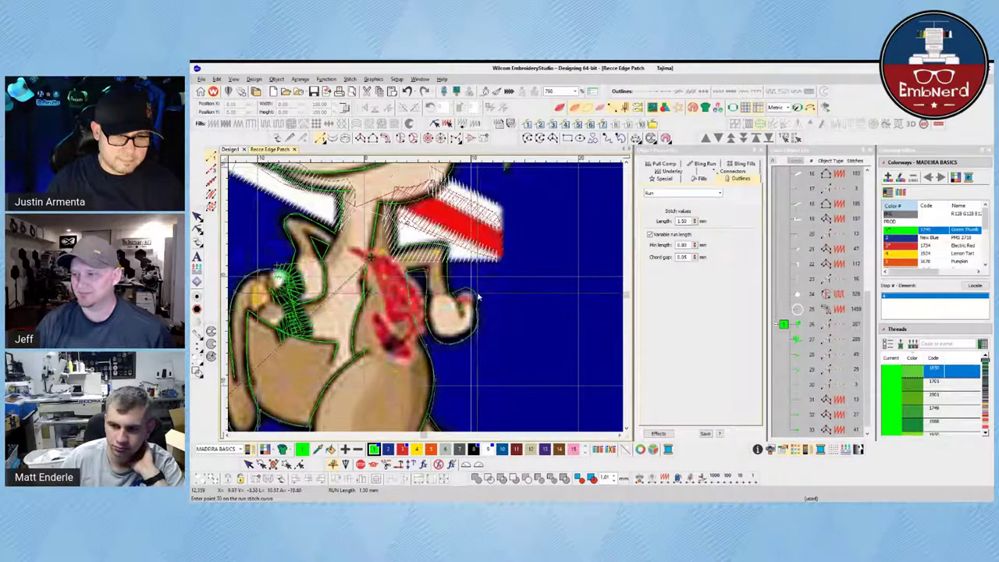
pyautogui.click(469, 287)
pyautogui.click(463, 286)
pyautogui.click(455, 294)
pyautogui.click(449, 291)
# Extend the run outline up the forearm, along the top of the arm and up to the neck.
pyautogui.click(449, 266)
pyautogui.click(447, 247)
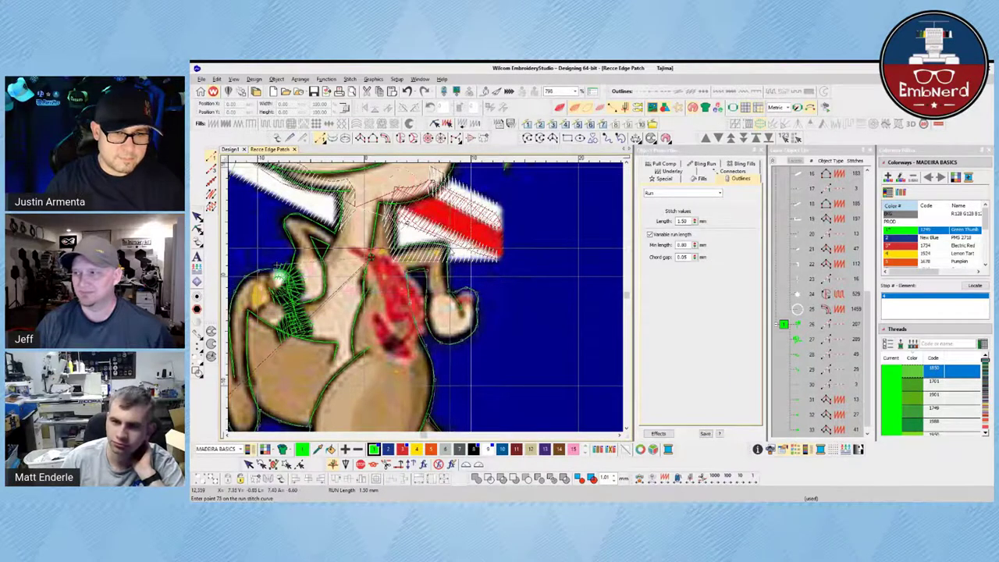
pyautogui.click(437, 249)
pyautogui.click(423, 248)
pyautogui.click(396, 248)
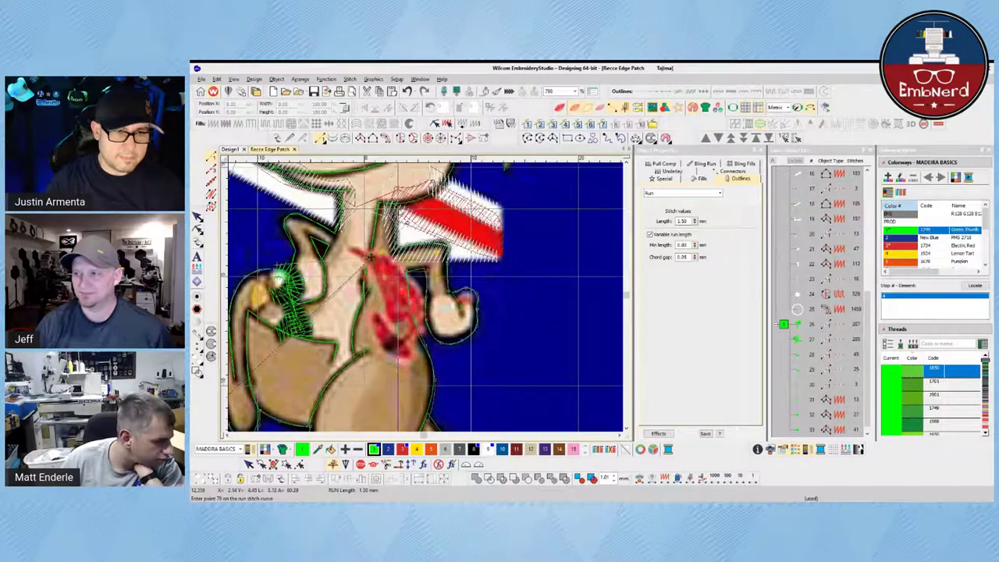
pyautogui.click(396, 204)
# Trace the run outline under the jaw and cheek, then up the back ear's outer edge to its tip.
pyautogui.scroll(-1, 446, 180)
pyautogui.click(394, 311)
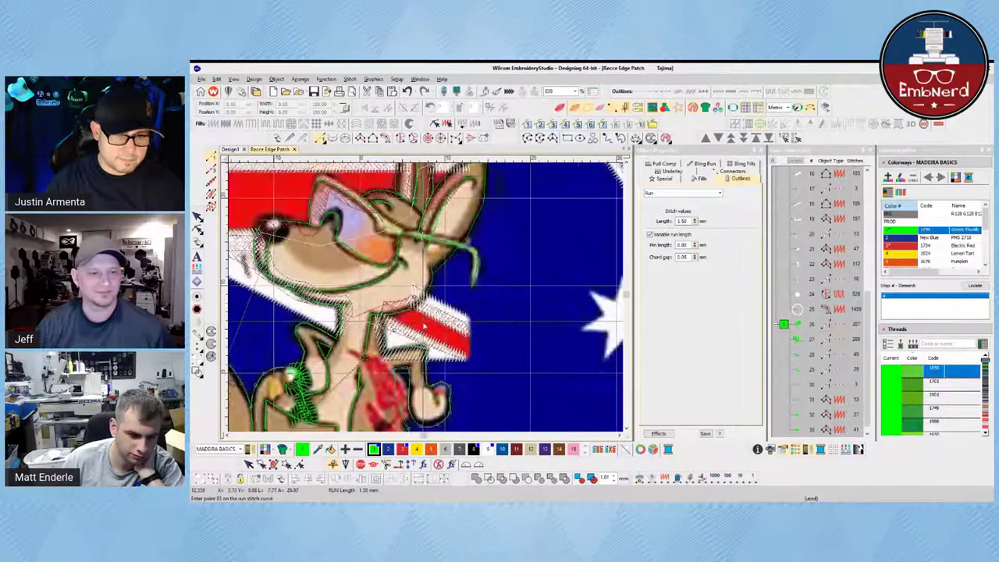
pyautogui.click(422, 302)
pyautogui.click(429, 292)
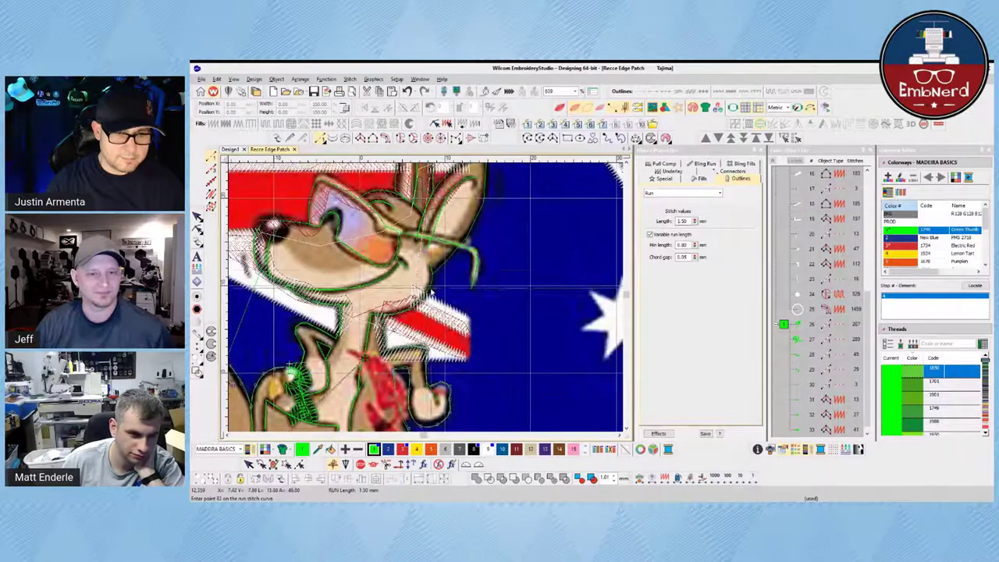
pyautogui.click(471, 247)
pyautogui.click(482, 207)
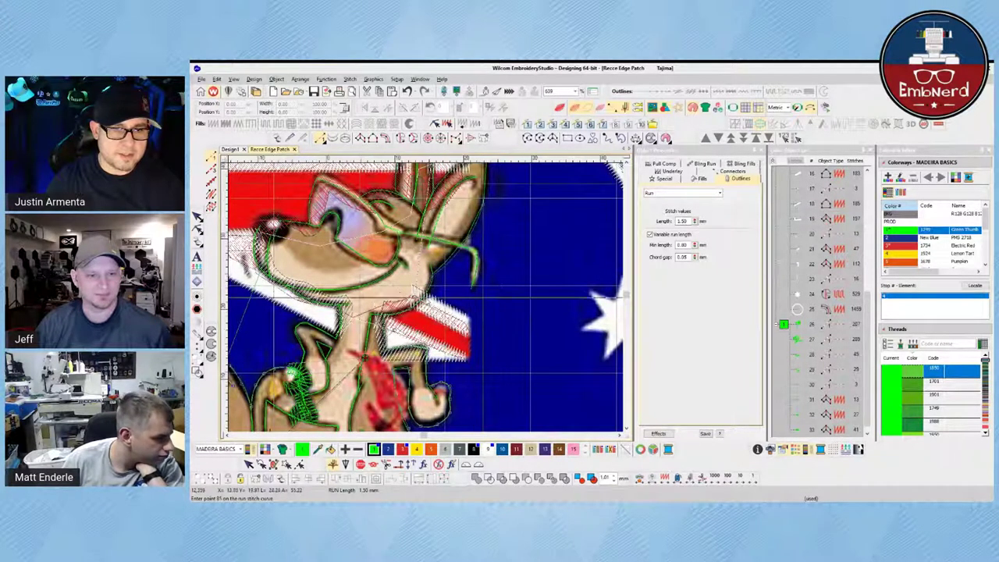
pyautogui.click(480, 188)
pyautogui.click(444, 273)
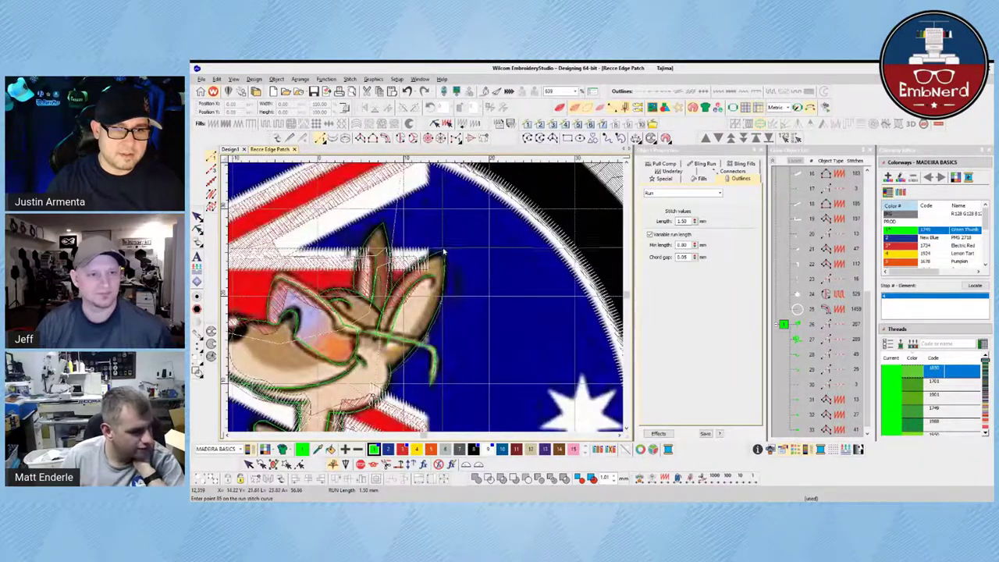
pyautogui.click(443, 253)
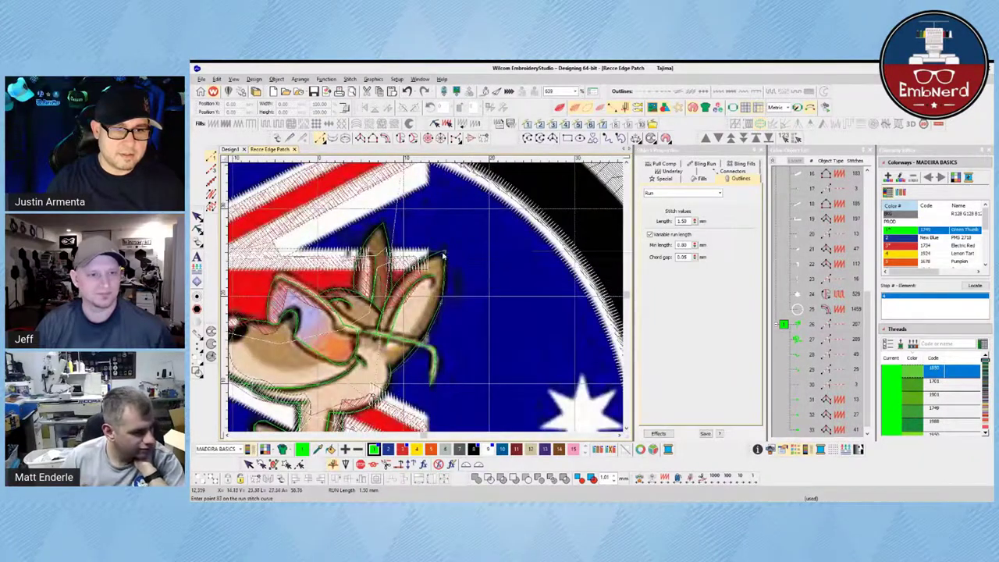
# Continue the run outline down the back ear's inner edge and around the front ear to its base.
pyautogui.click(390, 295)
pyautogui.click(390, 256)
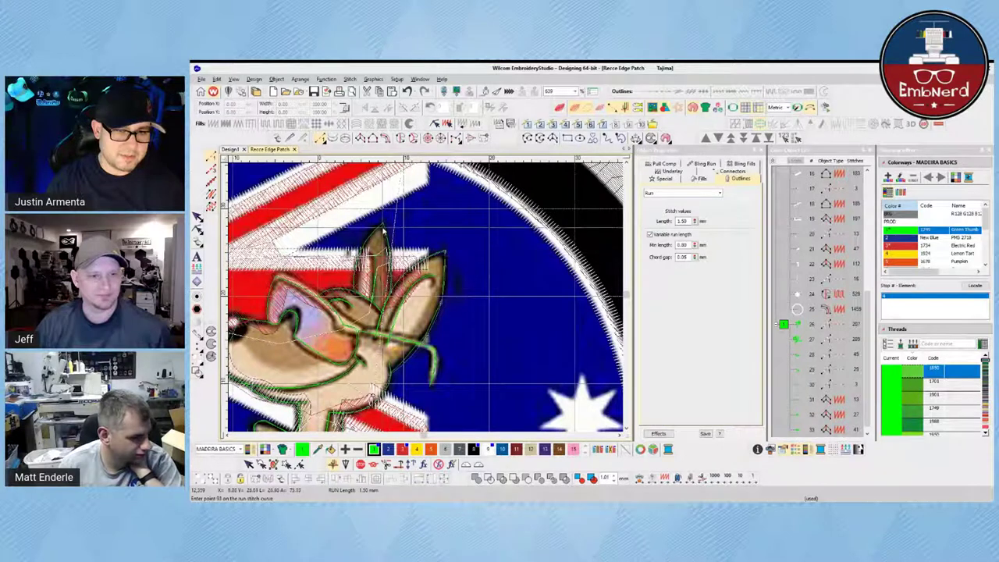
pyautogui.click(382, 224)
pyautogui.click(372, 236)
pyautogui.click(360, 254)
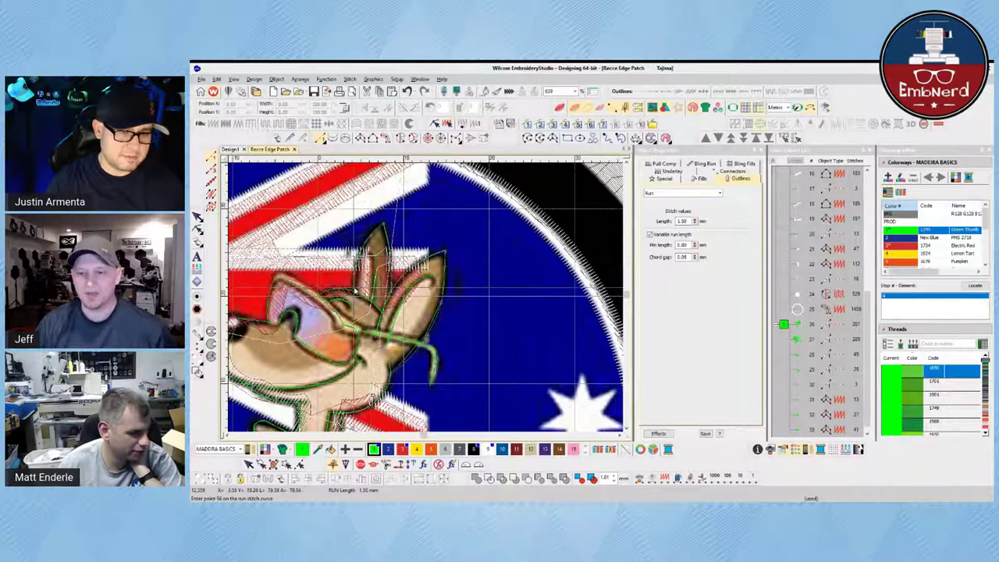
pyautogui.click(356, 272)
pyautogui.click(354, 291)
# Carry the run outline over the head, around the sunglasses and along the muzzle toward the nose, and complete the object.
pyautogui.click(338, 290)
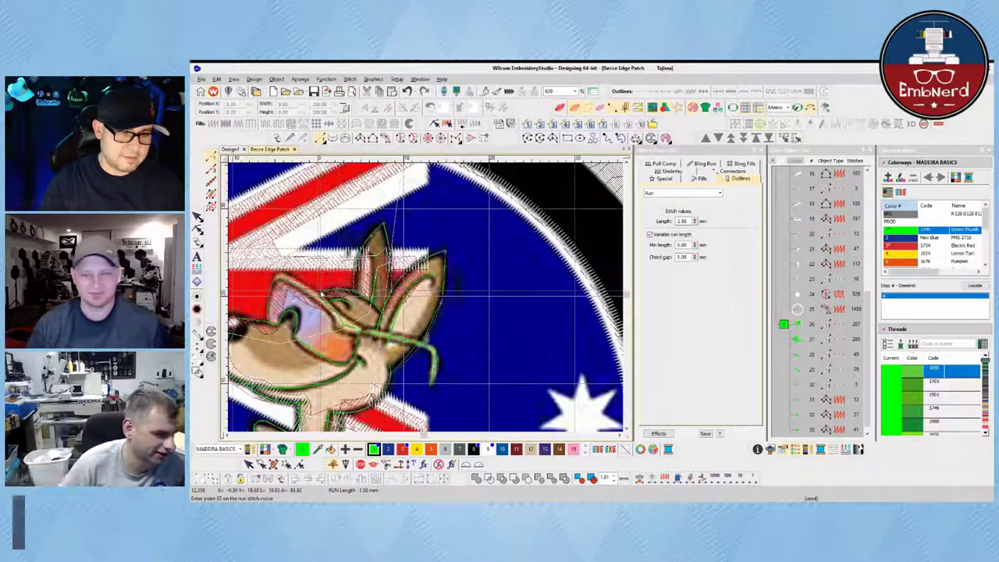
pyautogui.click(316, 297)
pyautogui.click(276, 277)
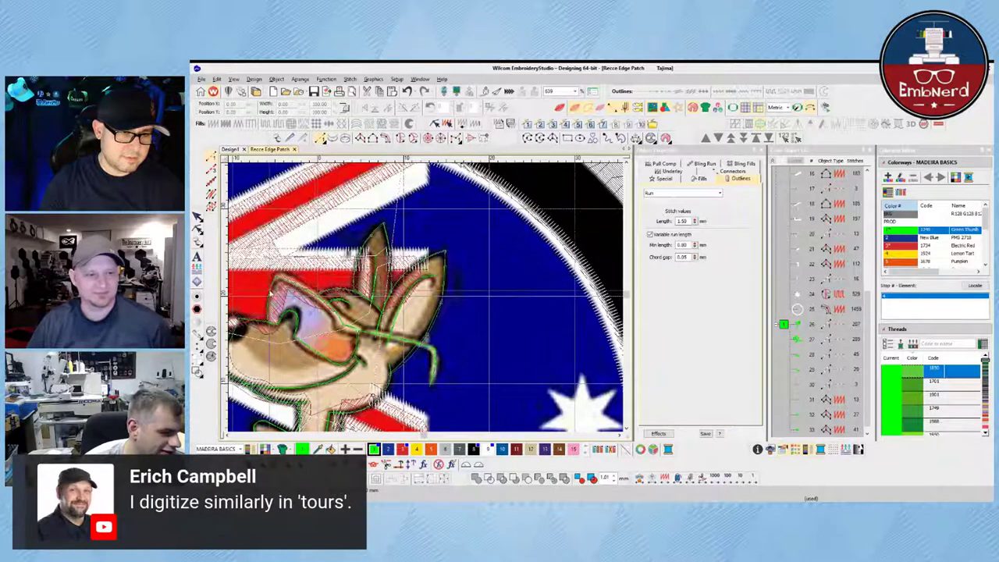
pyautogui.click(268, 294)
pyautogui.click(258, 321)
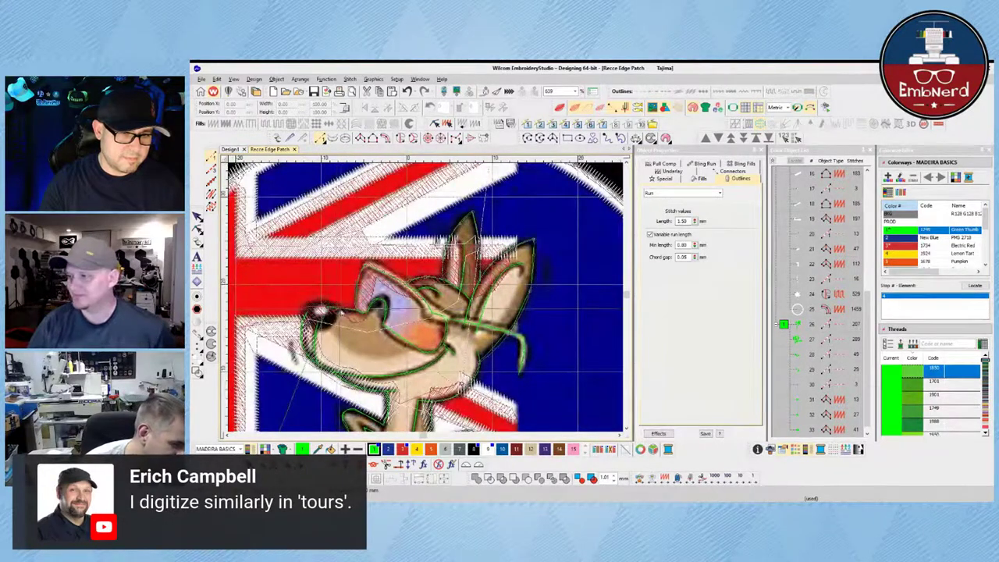
pyautogui.scroll(1, 366, 309)
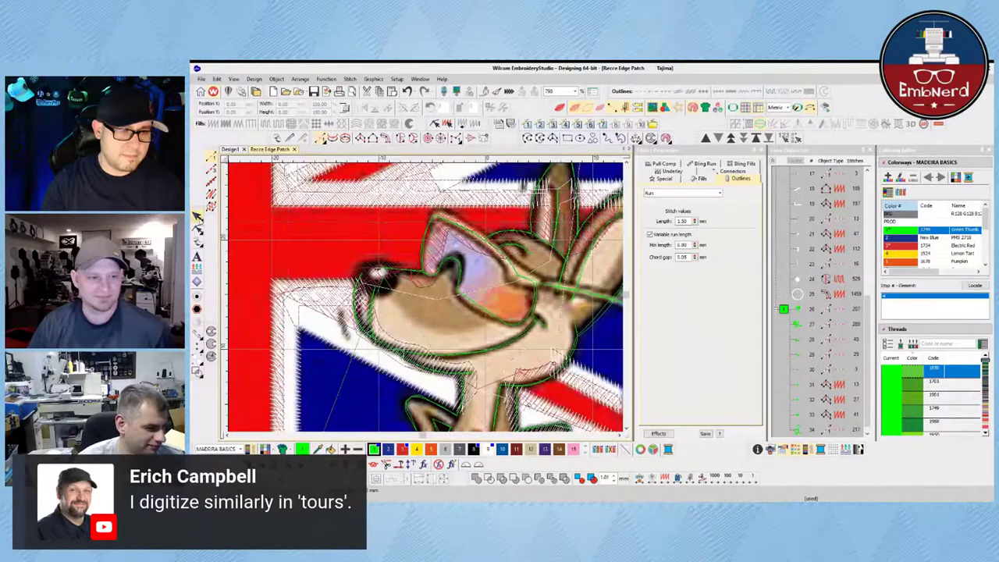
pyautogui.press('Return')
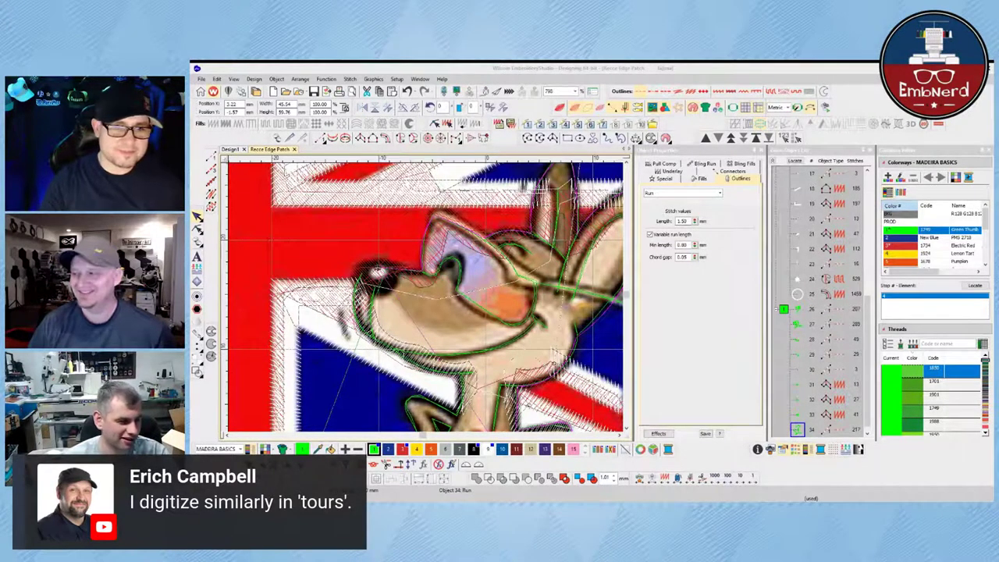
# Digitize a satin column with 0.38 mm spacing over the kangaroo's black nose.
pyautogui.click(422, 299)
pyautogui.scroll(3, 422, 299)
pyautogui.scroll(-2, 422, 299)
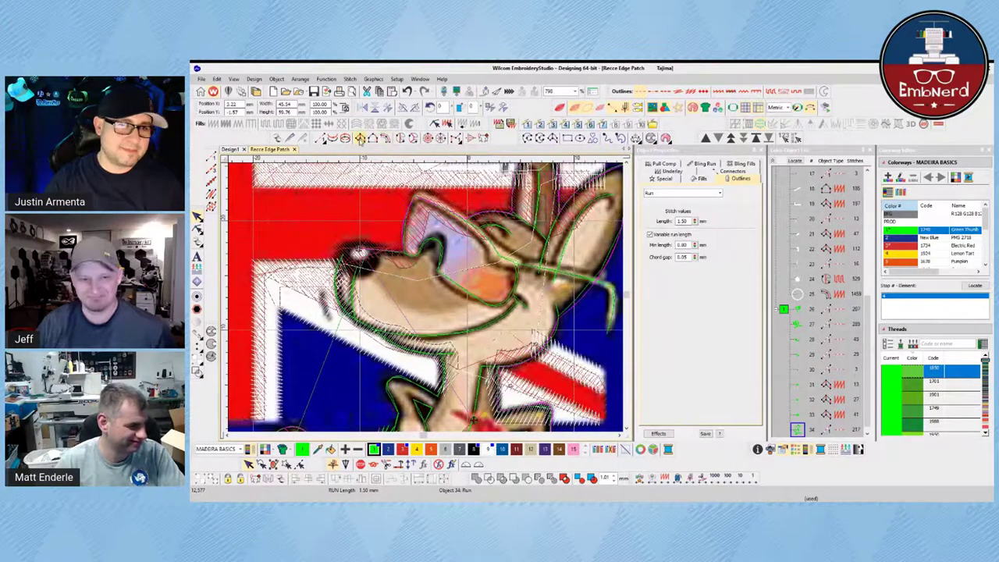
pyautogui.click(360, 138)
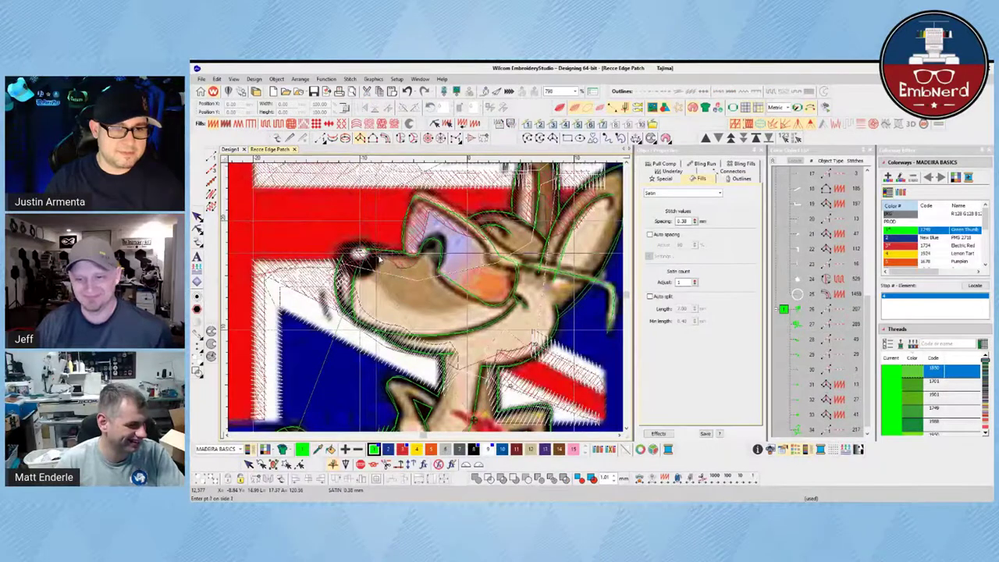
pyautogui.click(378, 258)
pyautogui.click(368, 277)
pyautogui.click(342, 243)
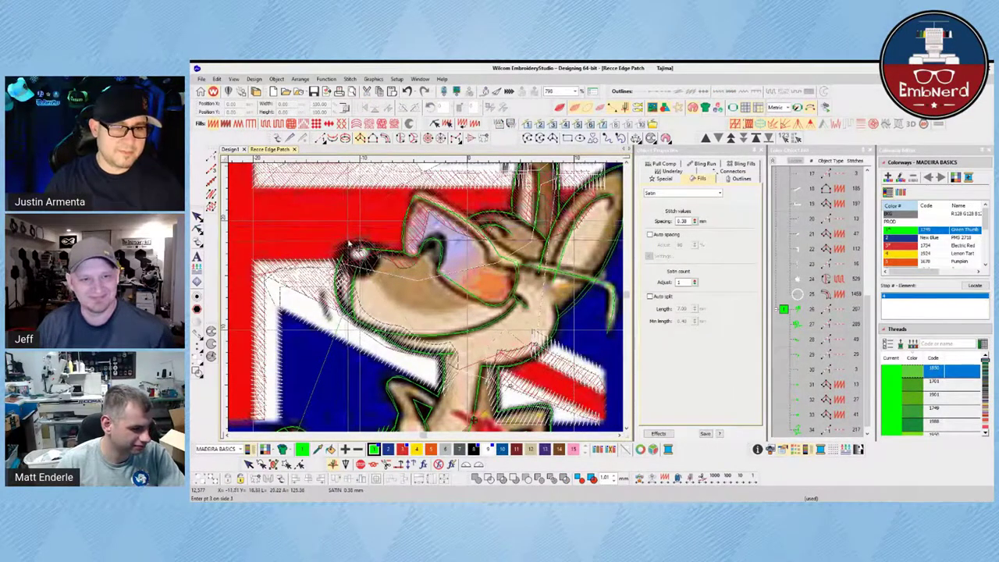
pyautogui.click(349, 240)
pyautogui.click(346, 267)
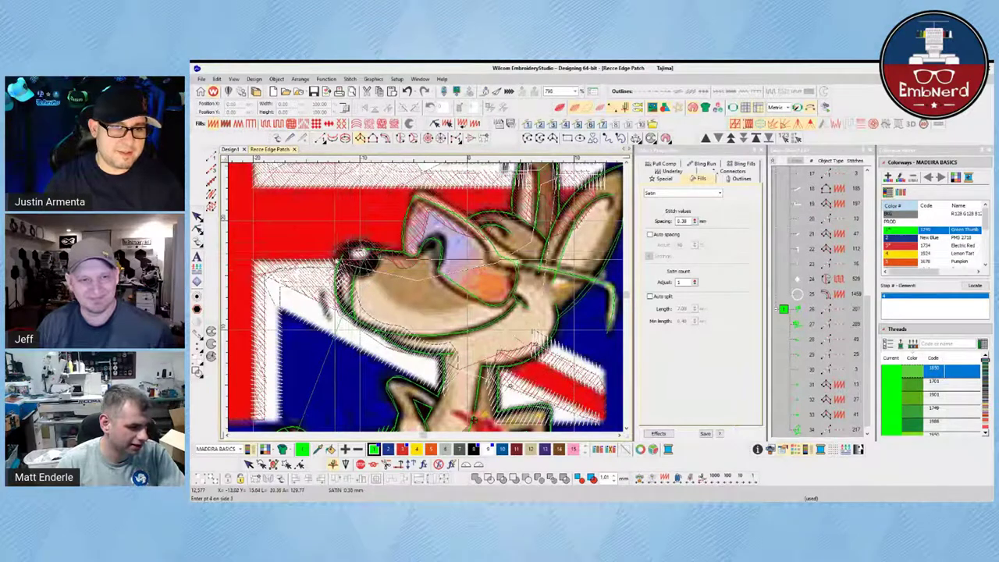
pyautogui.click(354, 266)
pyautogui.press('Return')
# Reshape the green run outline at the tail tip by moving its lower curve point outward.
pyautogui.scroll(-5, 377, 274)
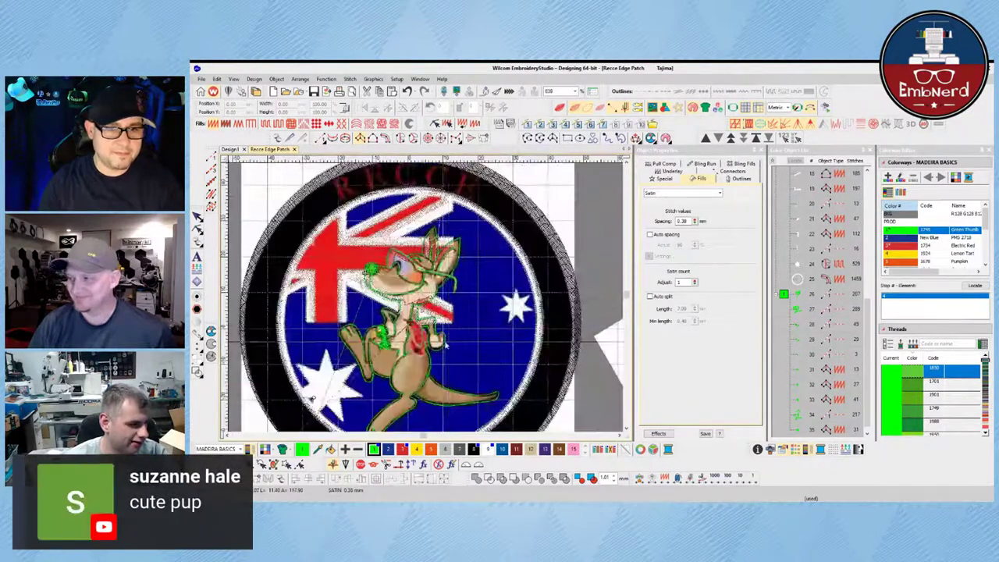
pyautogui.scroll(6, 446, 345)
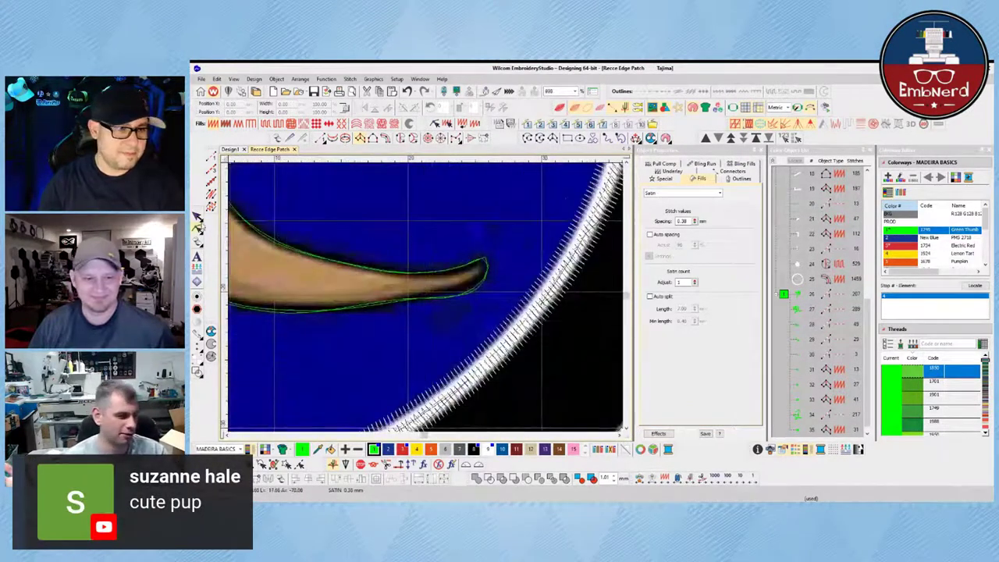
pyautogui.click(198, 228)
pyautogui.click(468, 295)
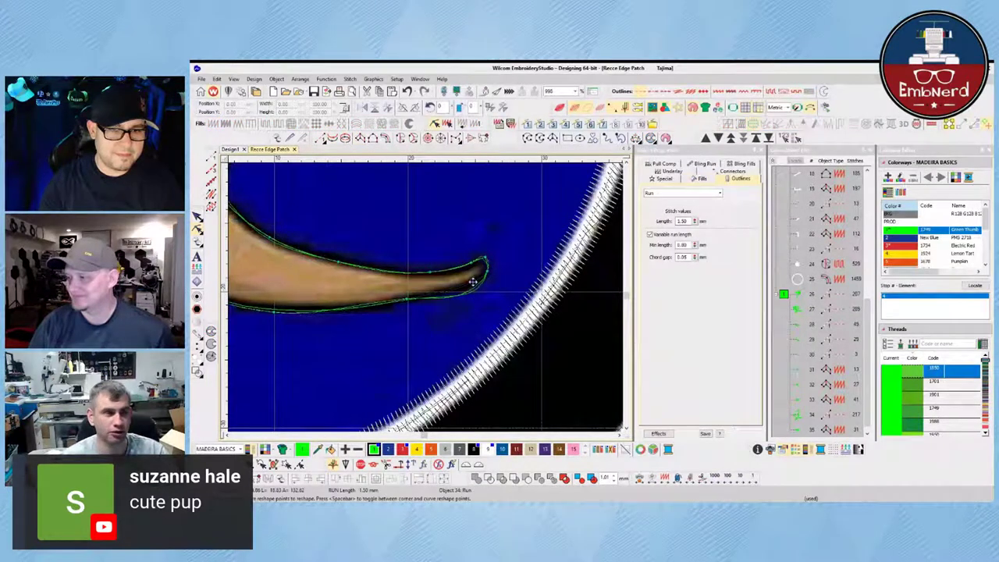
pyautogui.moveTo(473, 282); pyautogui.dragTo(486, 285)
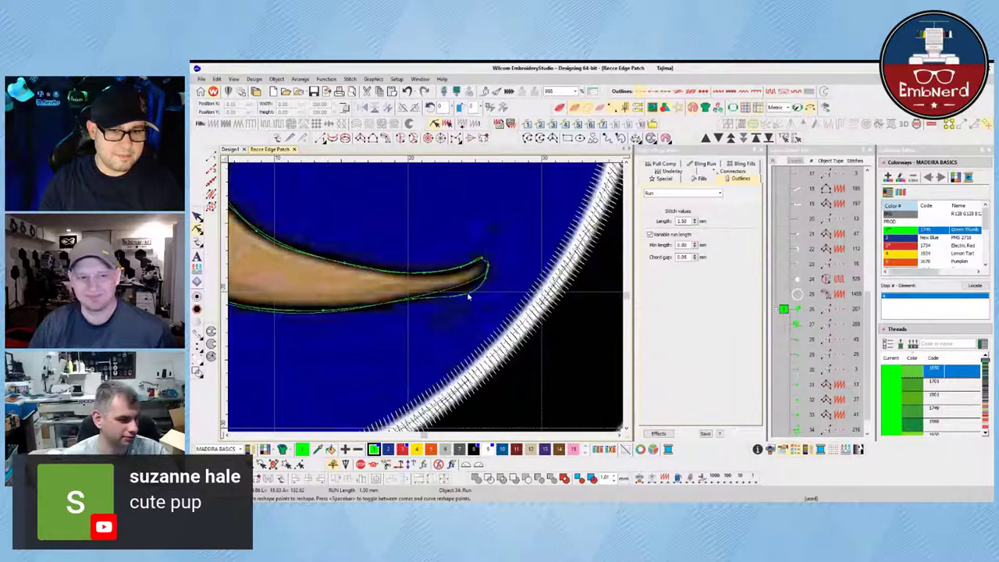
# Reshape the green run outline beneath the tail tip, moving its lower edge inward to follow the artwork.
pyautogui.click(471, 294)
pyautogui.moveTo(469, 282); pyautogui.dragTo(476, 284)
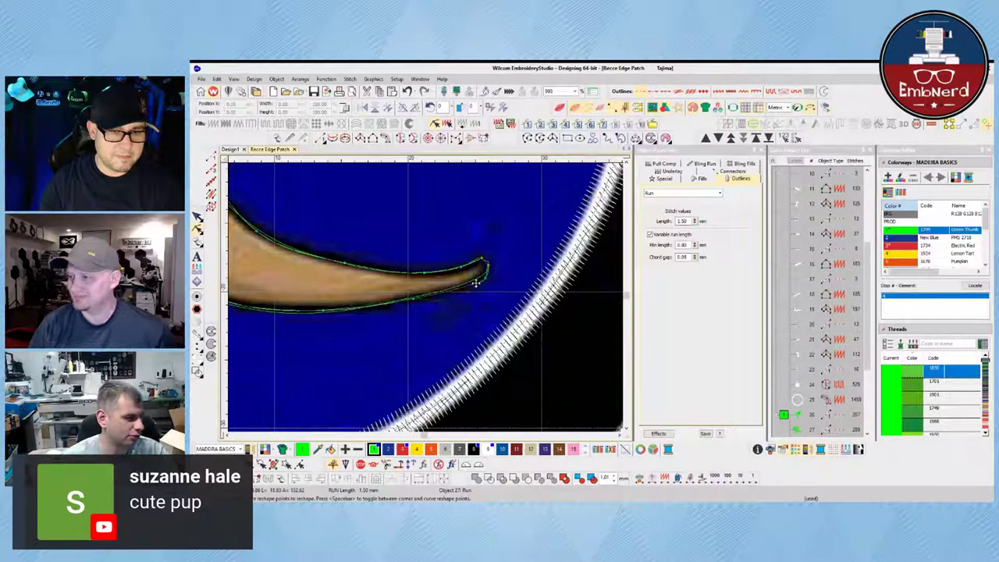
pyautogui.press('Escape')
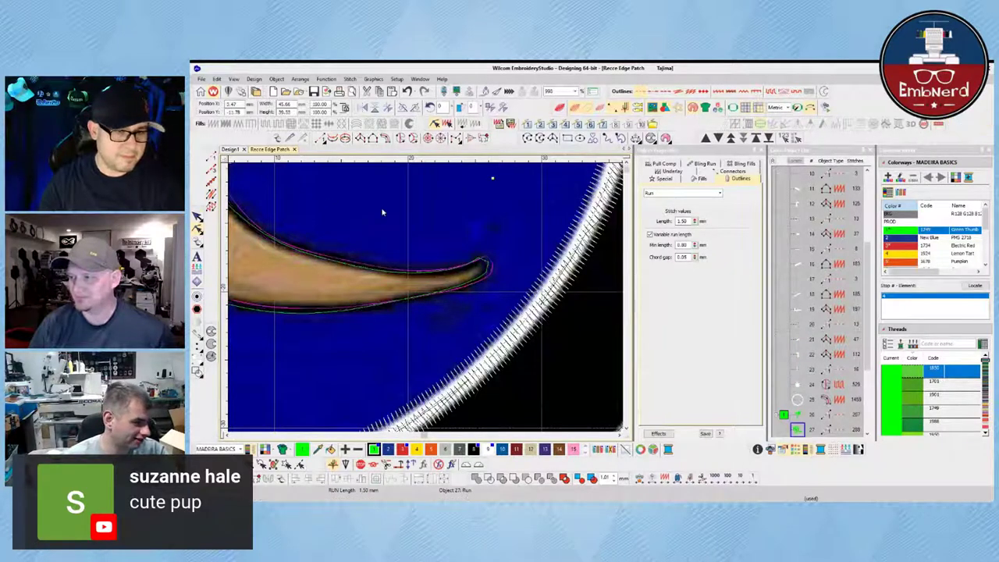
# Hide the flag, star and border stitching, from the black ring (object 3) through the white satin ring (object 25).
pyautogui.press('v')
pyautogui.scroll(-1, 344, 259)
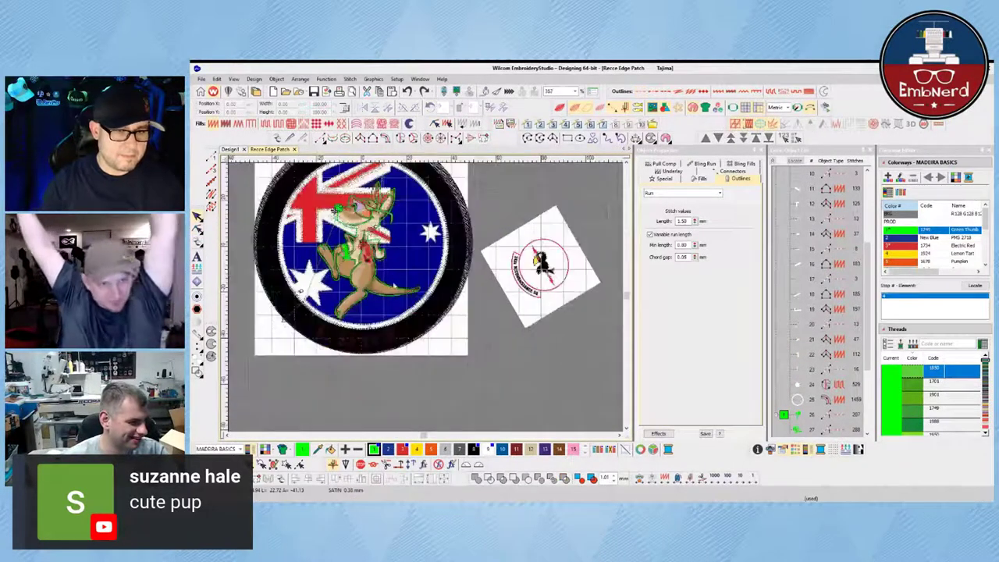
pyautogui.scroll(2, 359, 226)
pyautogui.scroll(-1, 427, 304)
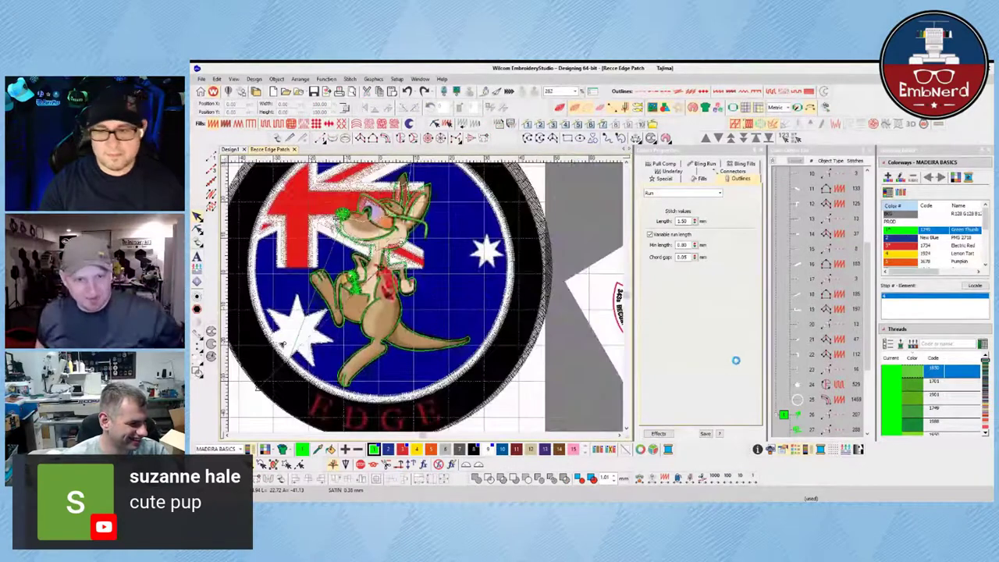
pyautogui.click(798, 398)
pyautogui.moveTo(867, 305); pyautogui.dragTo(867, 228)
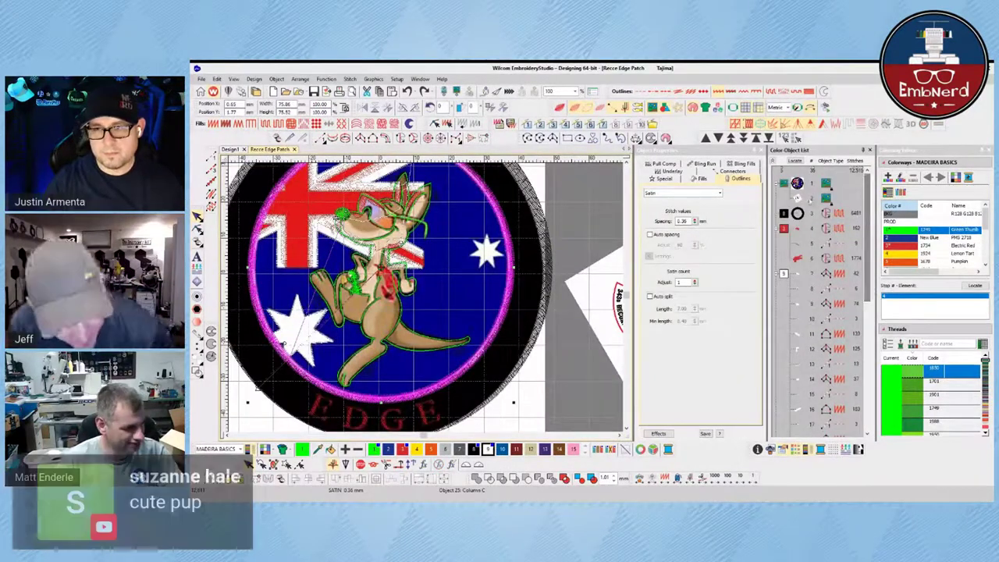
pyautogui.keyDown('shift'); pyautogui.click(798, 212); pyautogui.keyUp('shift')
pyautogui.rightClick(794, 208)
pyautogui.click(833, 331)
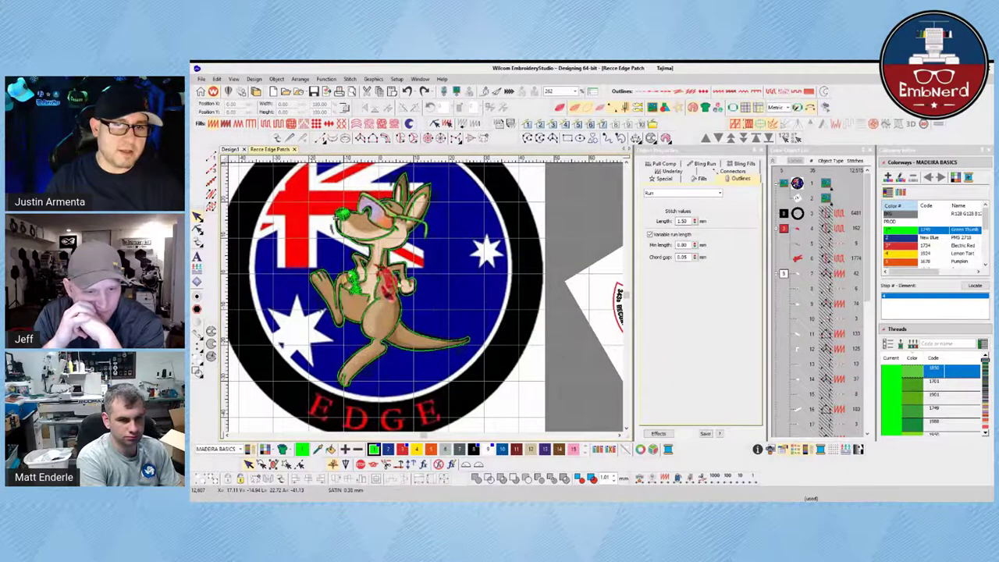
# Examine the kangaroo's outlines against the artwork, comparing realistic and plain stitch display from head to tail.
pyautogui.scroll(4, 387, 214)
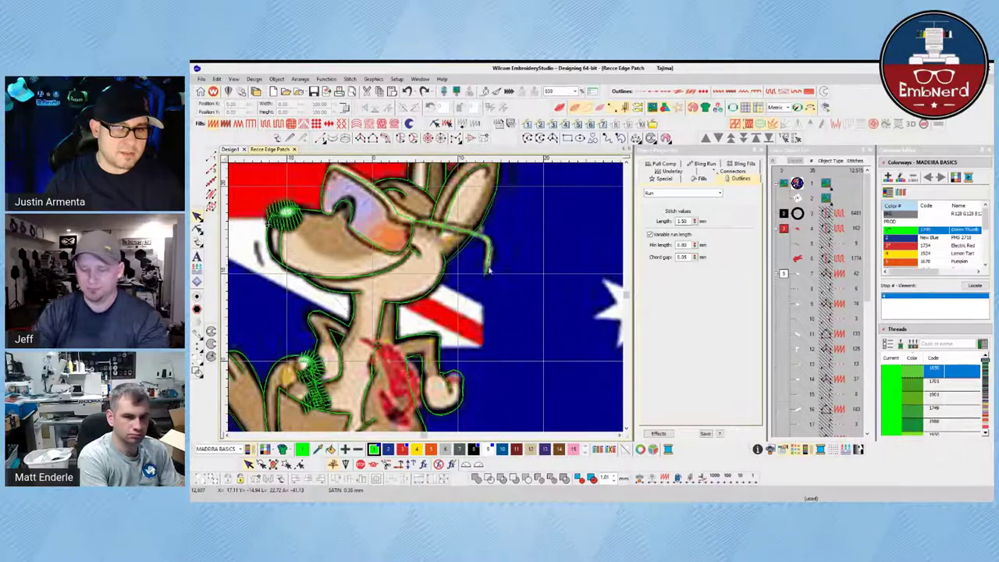
pyautogui.press('t')
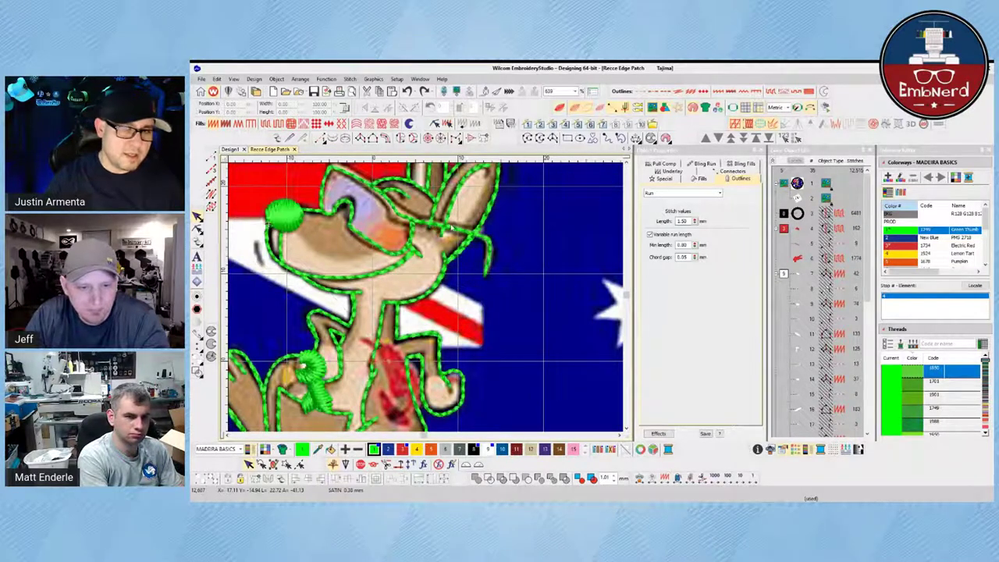
pyautogui.press('t')
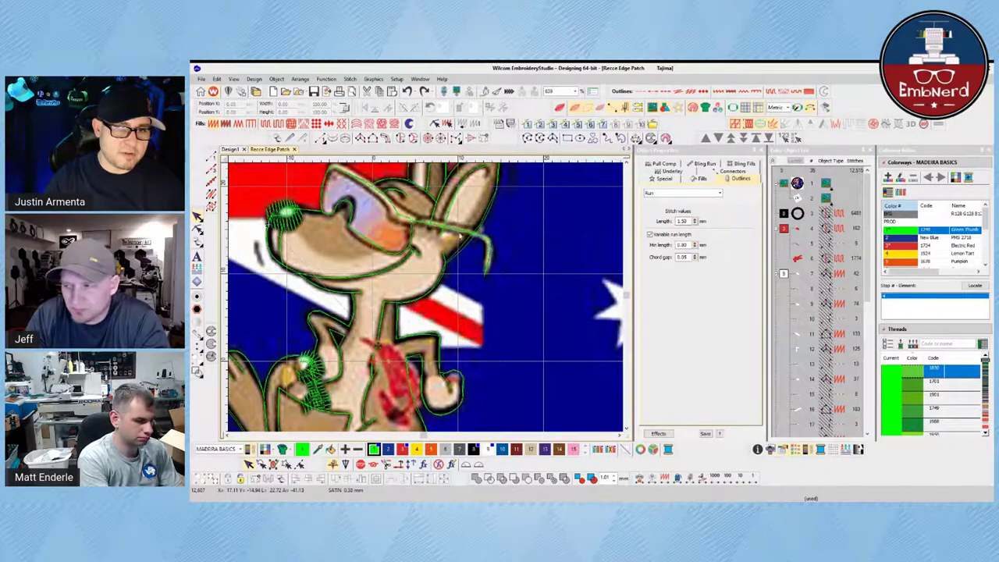
pyautogui.scroll(-2, 473, 320)
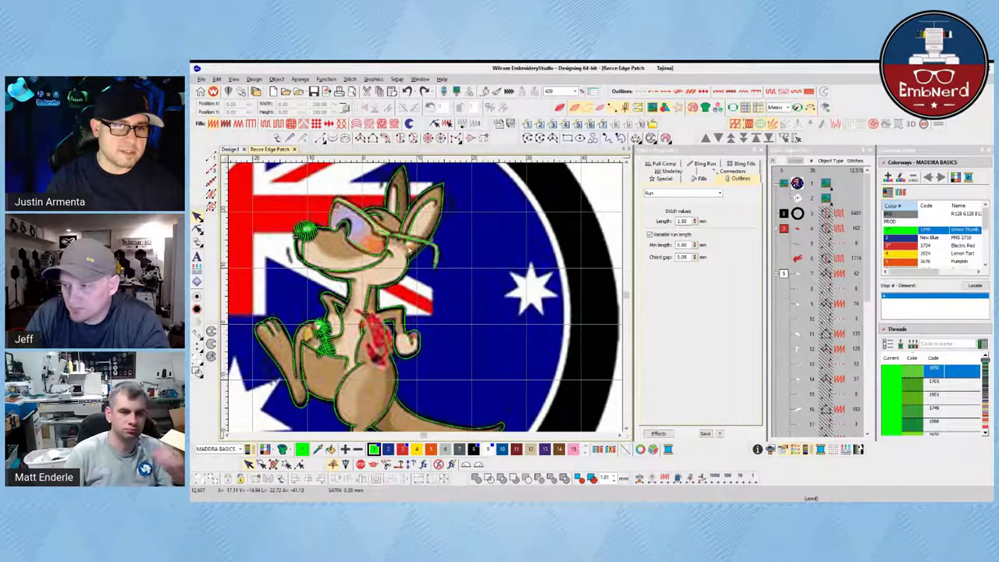
pyautogui.scroll(1, 426, 299)
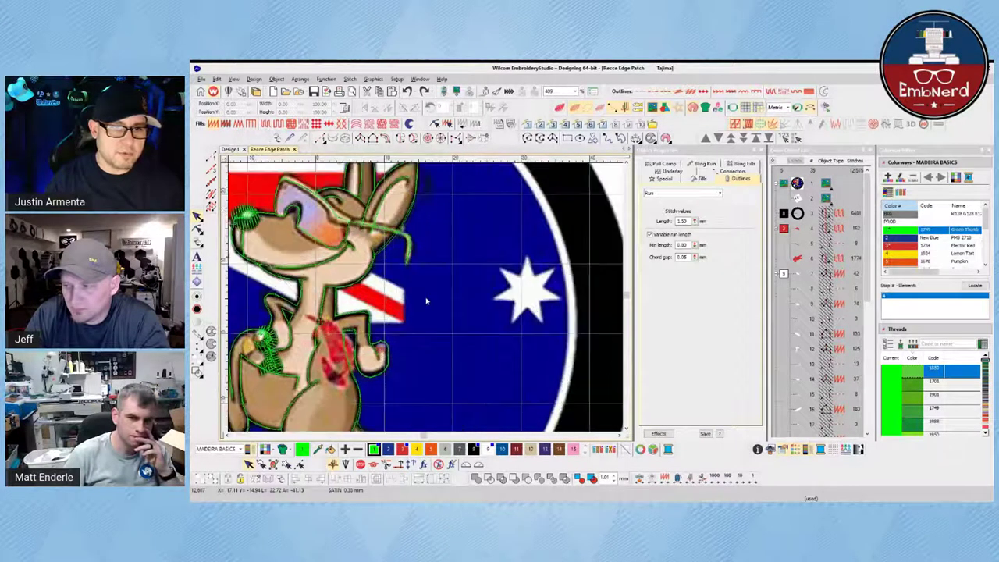
pyautogui.scroll(-3, 426, 299)
pyautogui.scroll(1, 438, 360)
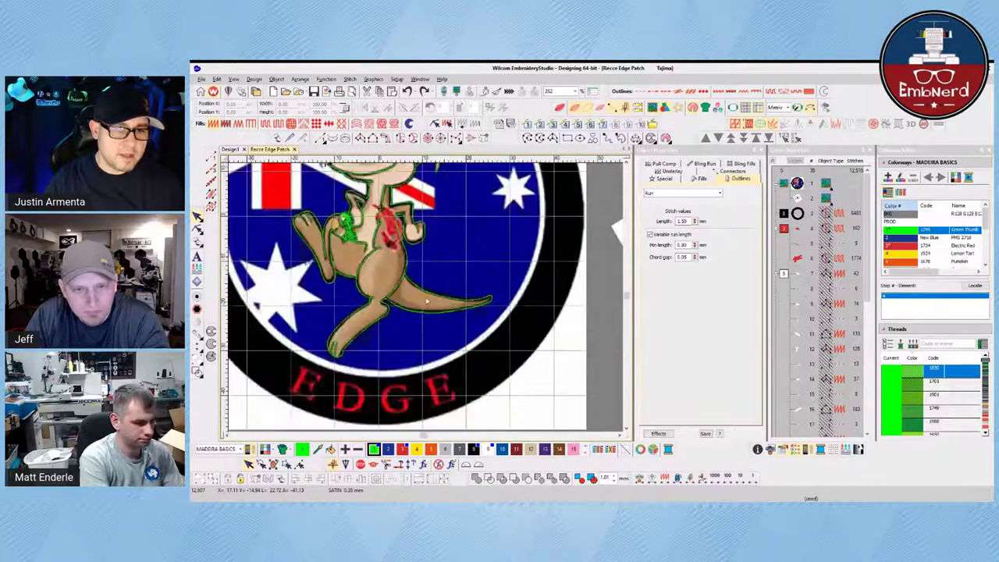
pyautogui.scroll(-1, 373, 233)
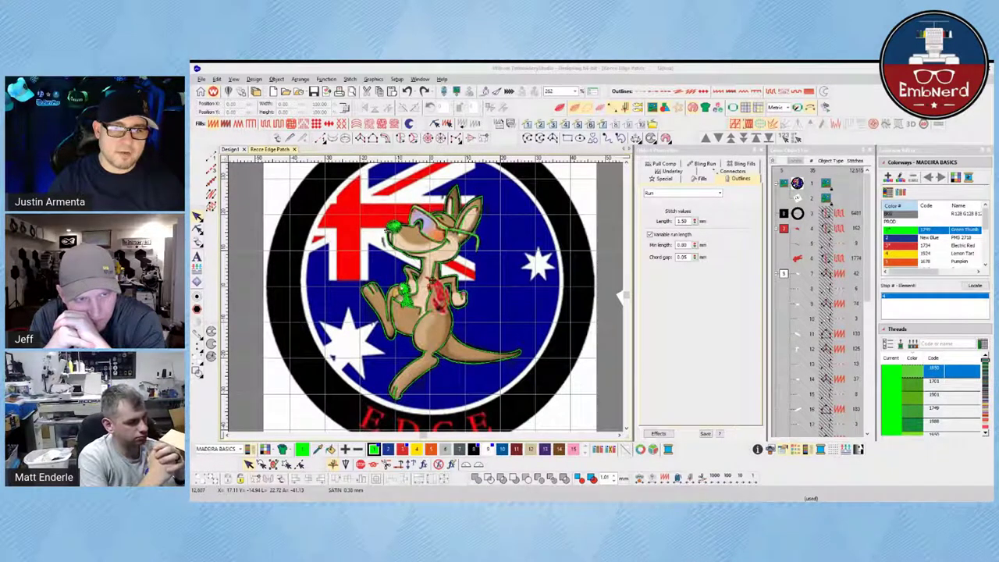
pyautogui.scroll(2, 470, 337)
pyautogui.scroll(-2, 426, 299)
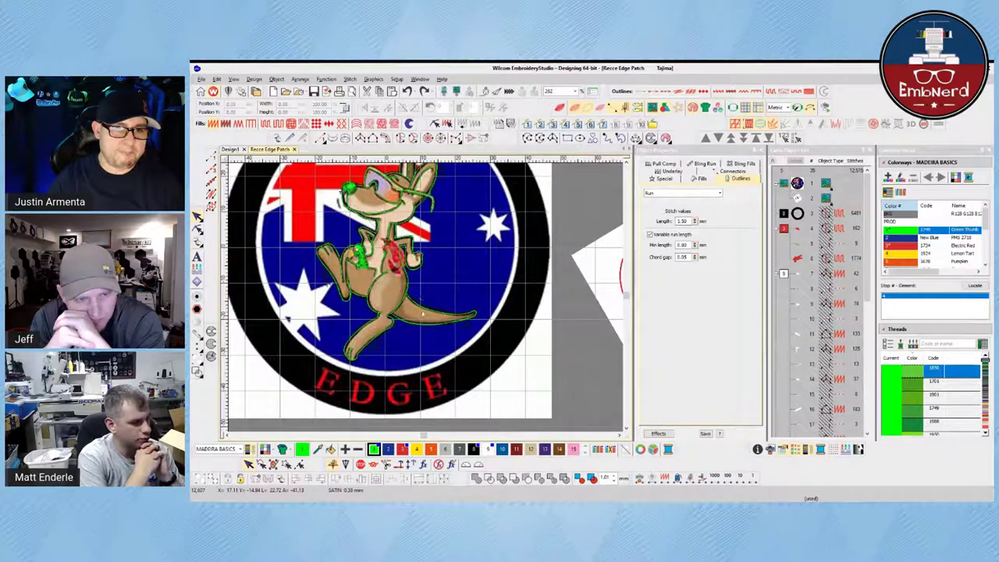
pyautogui.scroll(2, 423, 299)
pyautogui.scroll(-2, 409, 298)
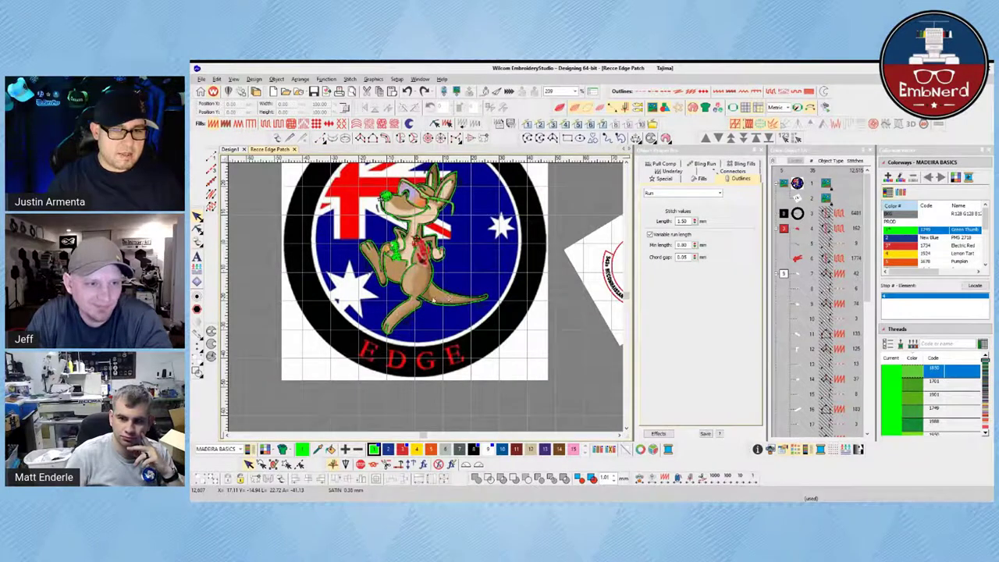
# Digitize a satin column with 0.38 mm spacing over the tail, from the tip to the body.
pyautogui.scroll(3, 442, 310)
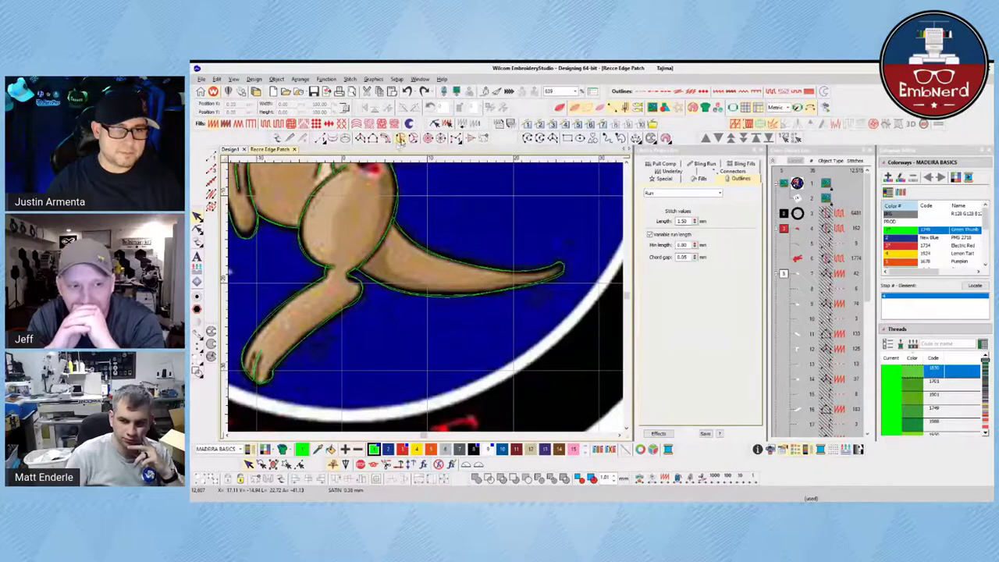
pyautogui.click(372, 138)
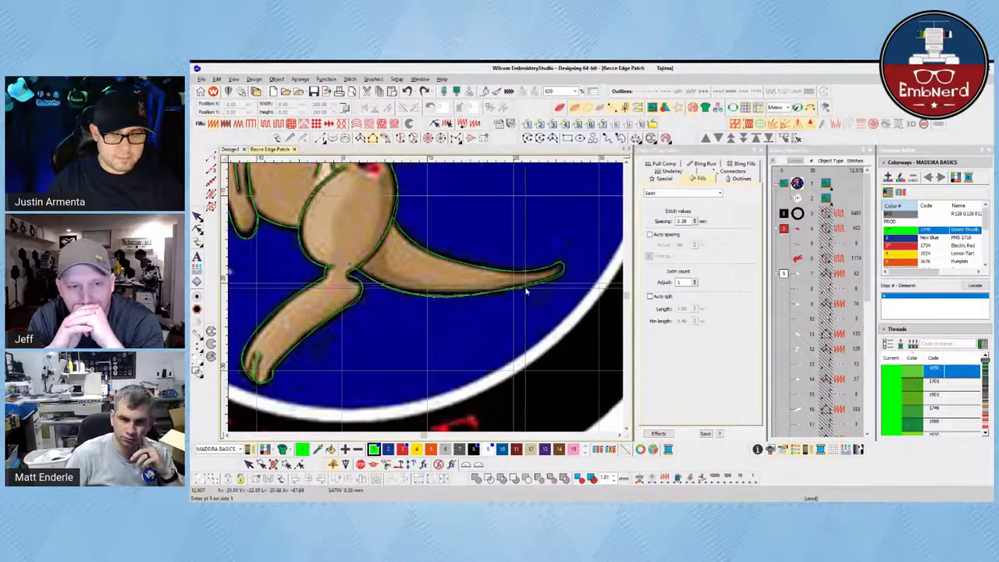
pyautogui.click(555, 282)
pyautogui.click(557, 277)
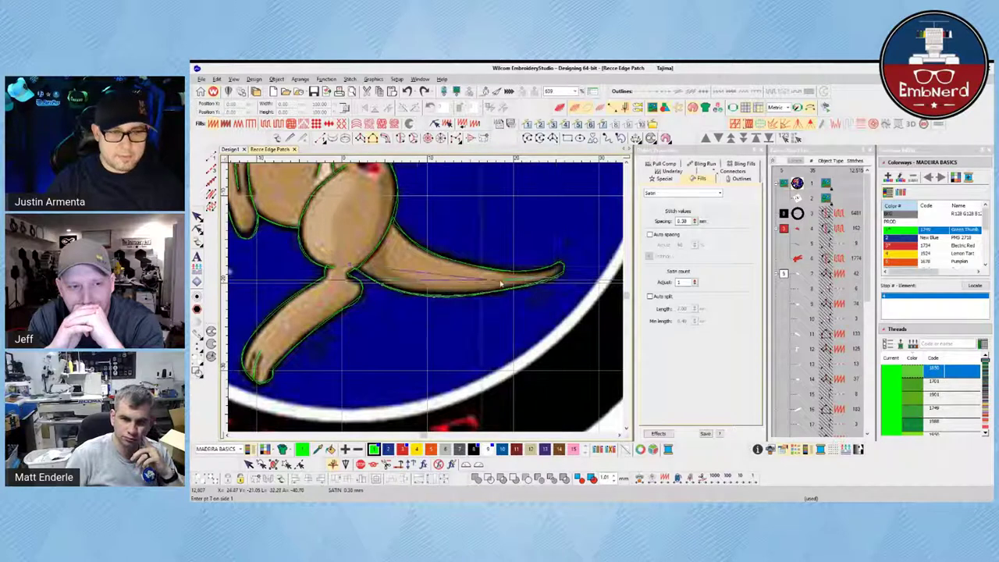
pyautogui.click(356, 255)
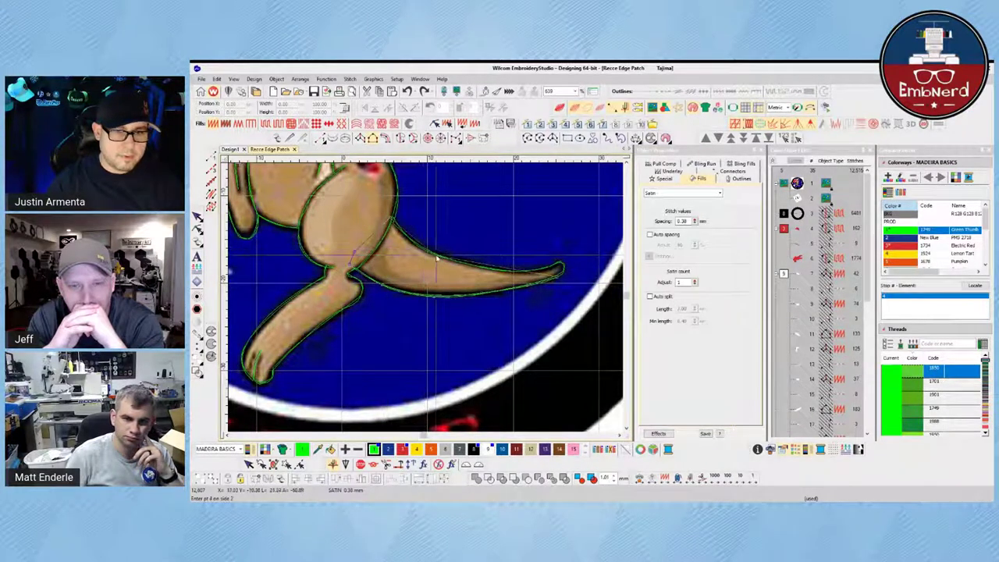
pyautogui.click(559, 268)
pyautogui.press('Return')
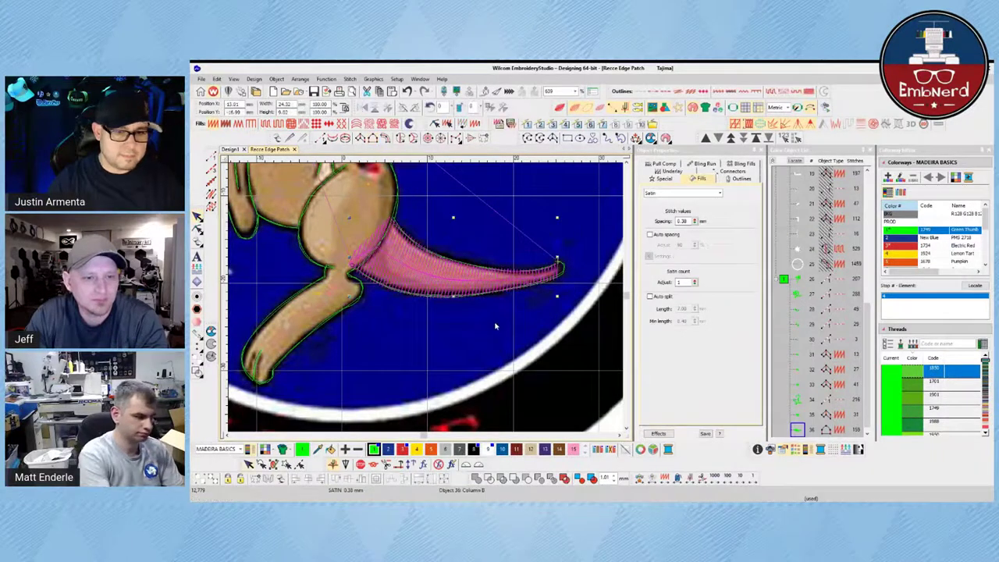
# Recolor the tail column with color 15 and set its pull compensation to 0.25 mm.
pyautogui.press('Escape')
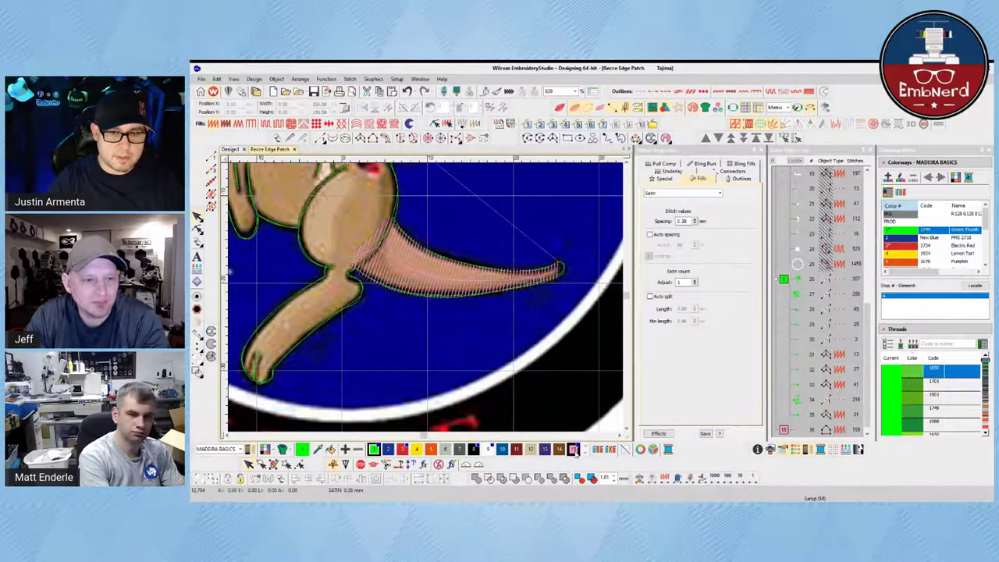
pyautogui.click(441, 297)
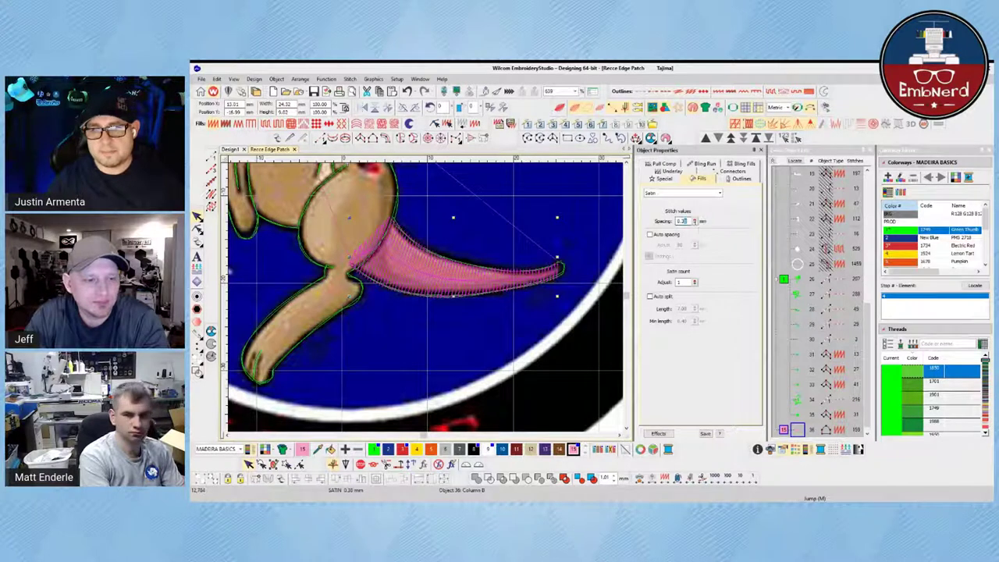
pyautogui.click(678, 172)
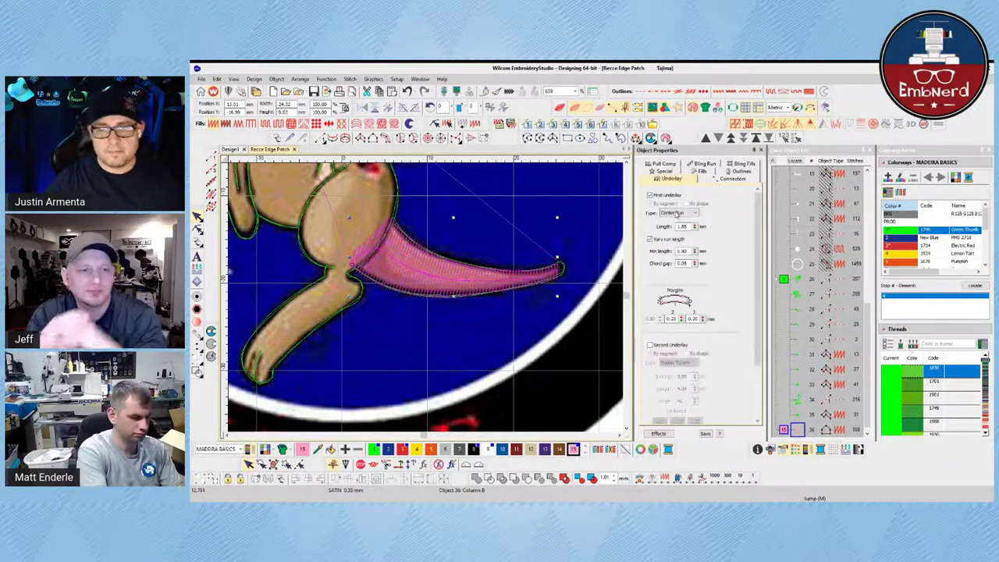
pyautogui.click(663, 163)
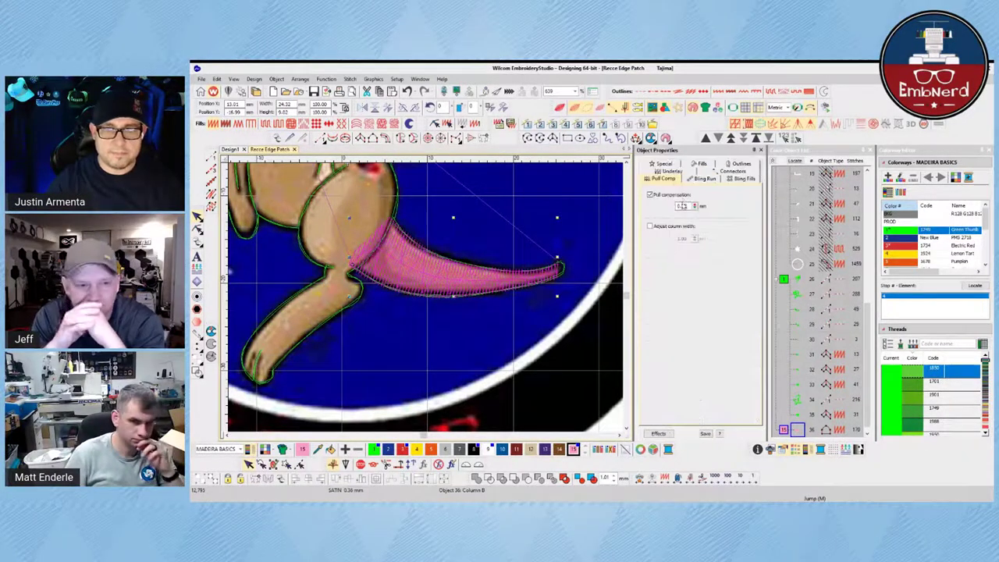
pyautogui.moveTo(686, 206); pyautogui.dragTo(683, 206)
pyautogui.write('3')
pyautogui.press('Return')
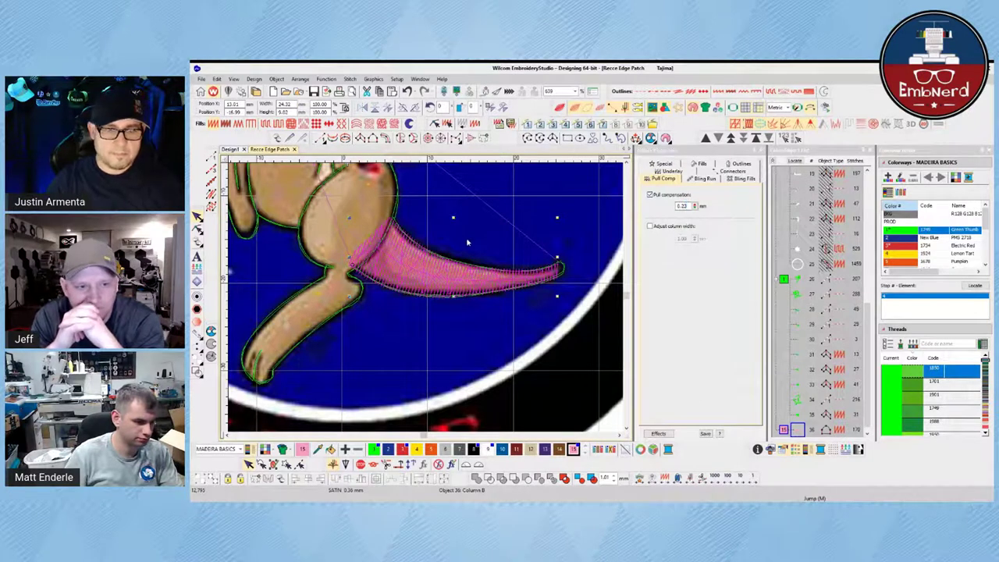
pyautogui.doubleClick(685, 206)
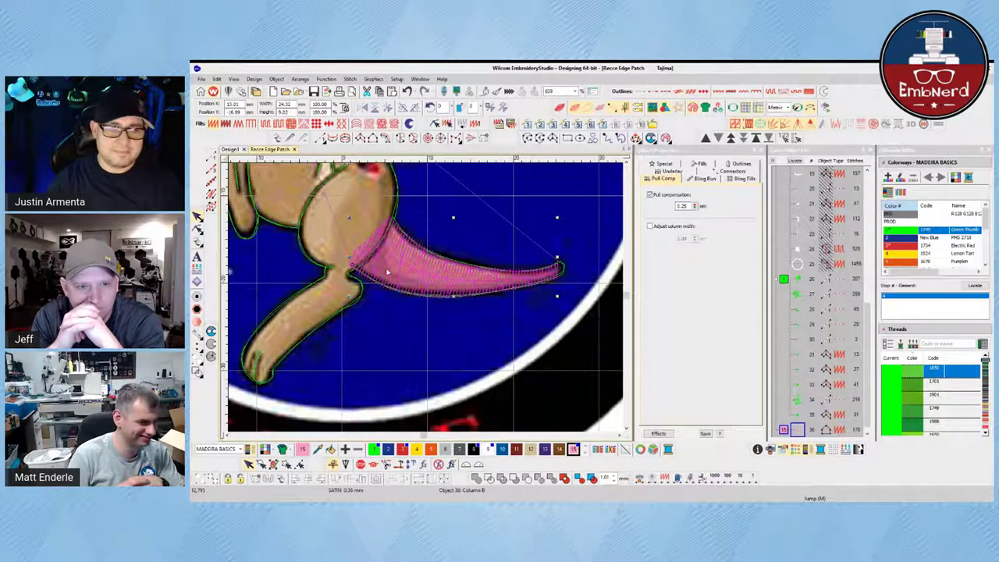
# Adjust the tail column in reshape mode, moving its stitch exit point to the base near the leg.
pyautogui.scroll(-1, 388, 271)
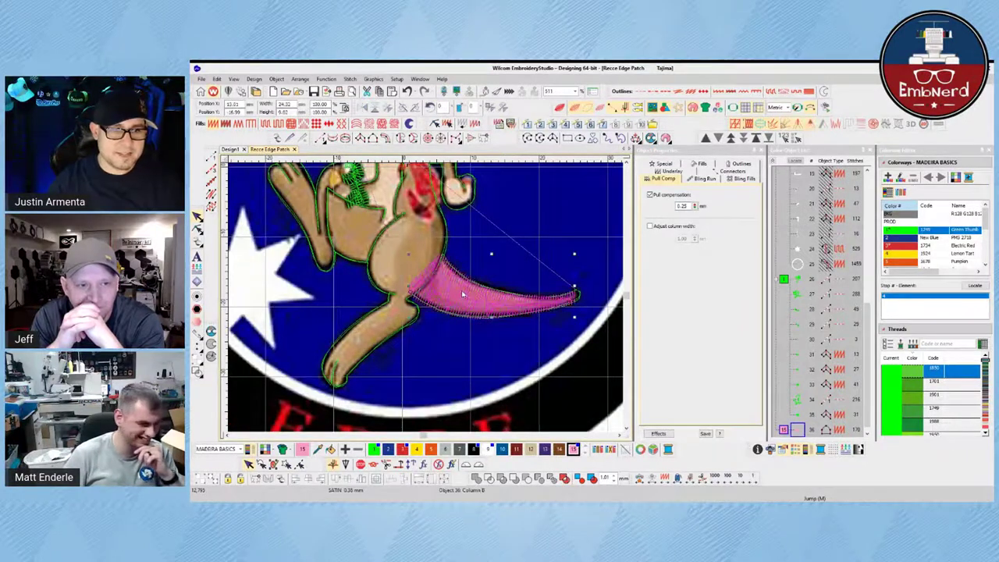
pyautogui.press('h')
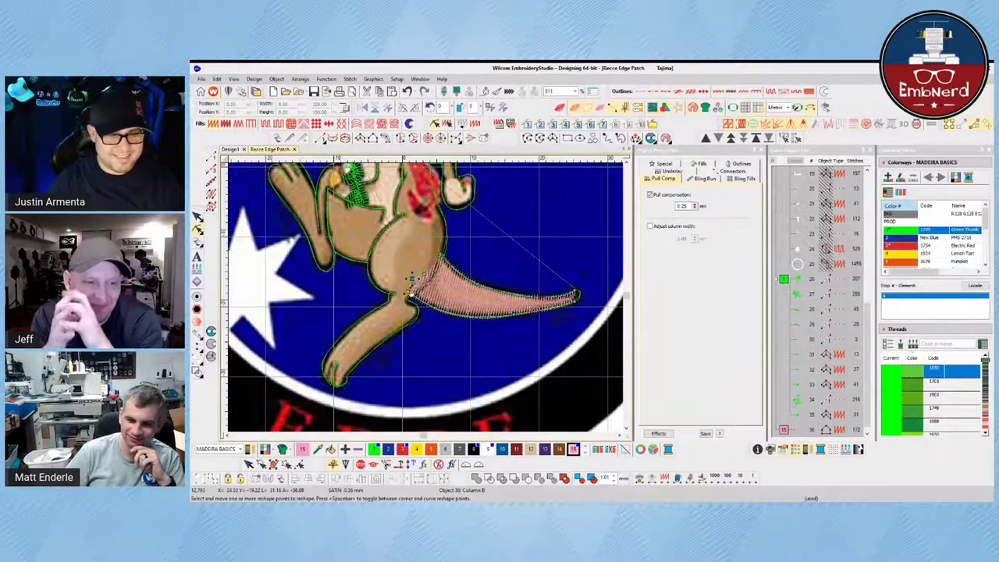
pyautogui.press('Escape')
pyautogui.press('Escape')
# Digitize a short run from the tail's base to the top of the lower leg as a connection.
pyautogui.scroll(1, 387, 335)
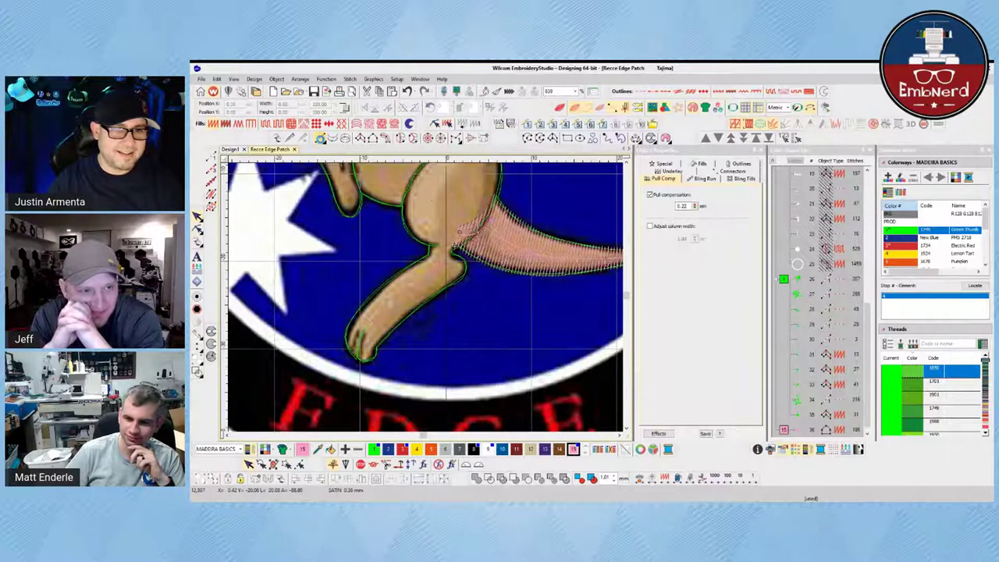
pyautogui.click(319, 138)
pyautogui.click(437, 269)
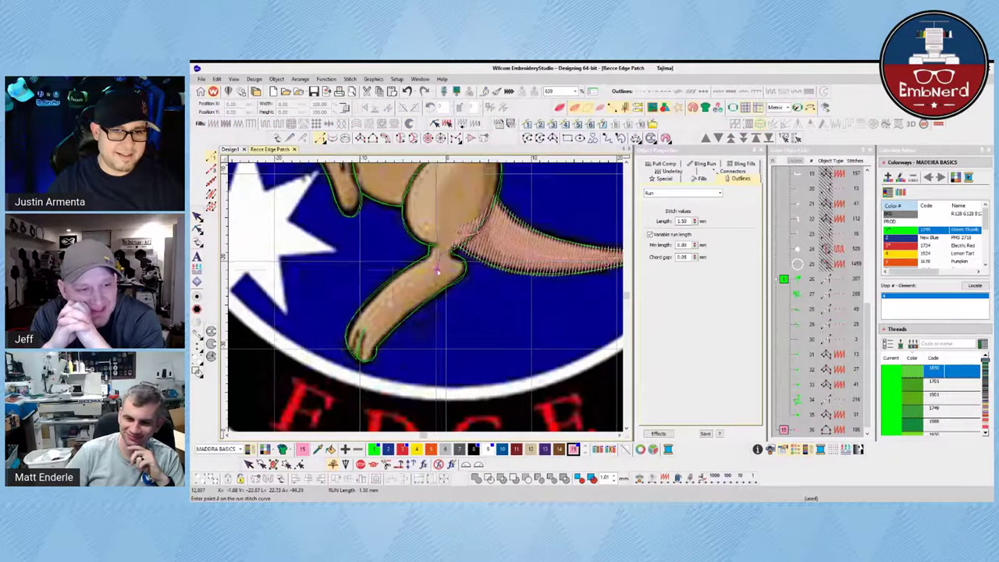
pyautogui.press('Return')
# Digitize a satin column over the lower leg and foot, tracing both sides from the toes up to the top of the leg.
pyautogui.press('space')
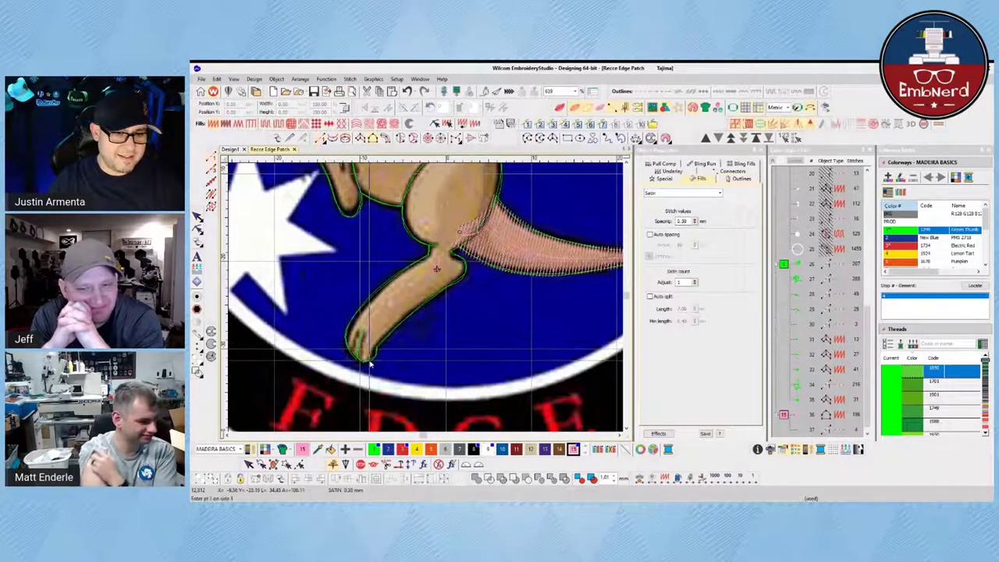
pyautogui.rightClick(418, 311)
pyautogui.rightClick(442, 288)
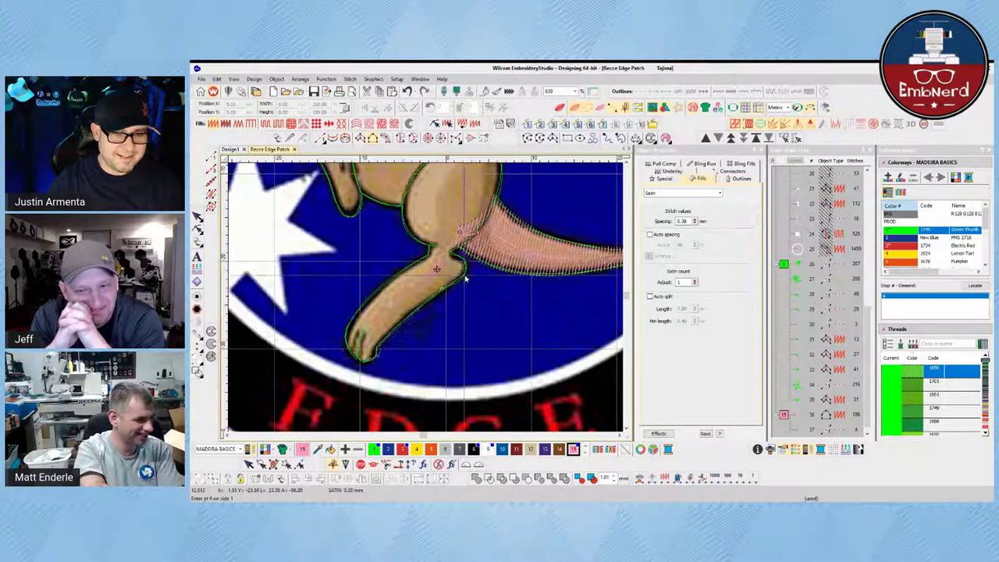
pyautogui.rightClick(463, 276)
pyautogui.press('Return')
pyautogui.click(355, 354)
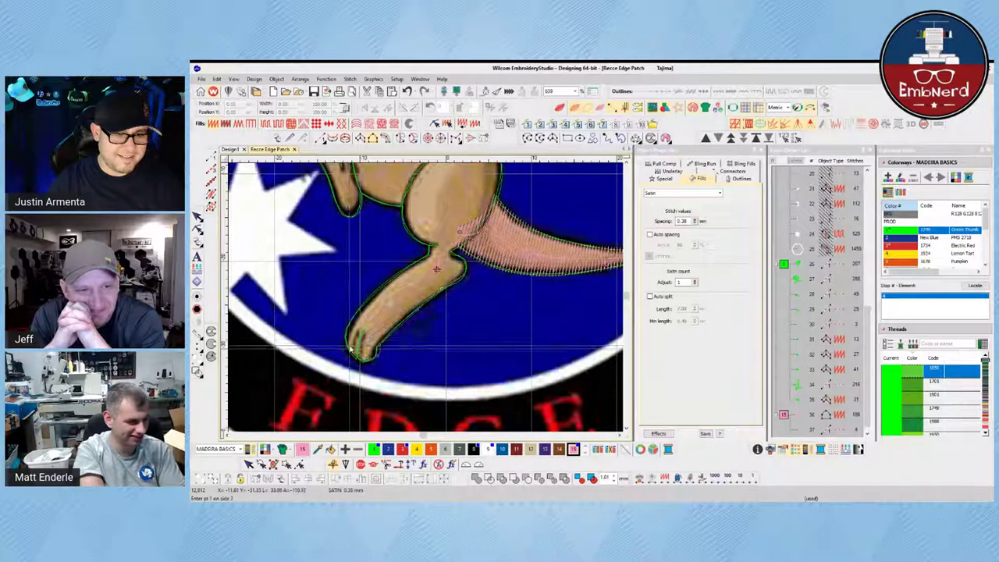
pyautogui.rightClick(348, 334)
pyautogui.rightClick(362, 308)
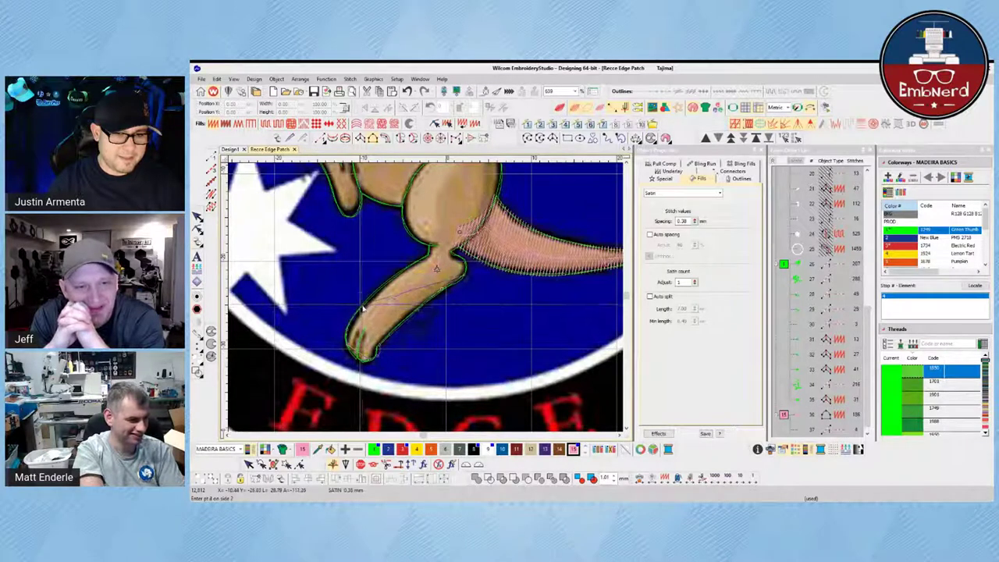
pyautogui.rightClick(395, 280)
pyautogui.rightClick(420, 268)
pyautogui.rightClick(435, 255)
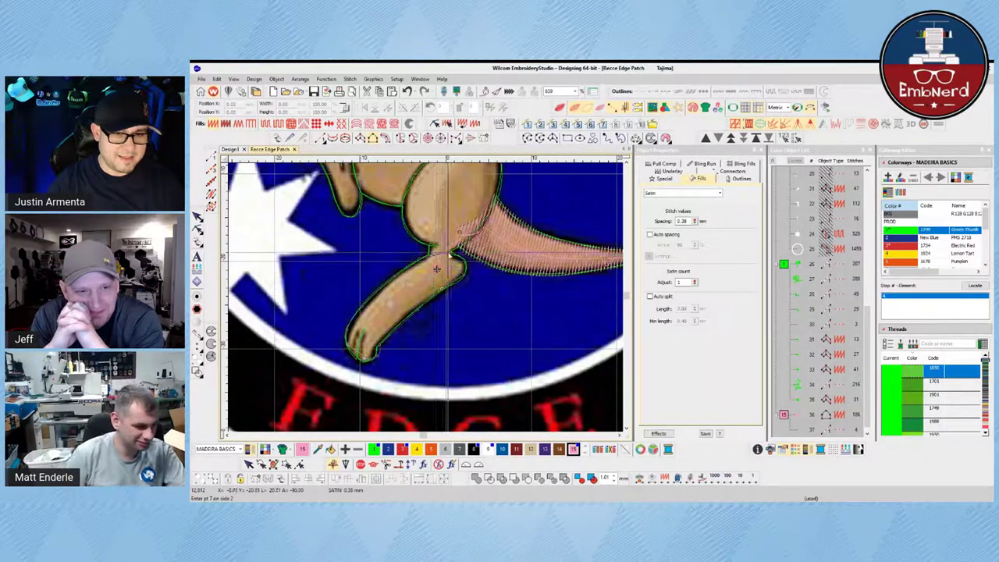
pyautogui.press('Return')
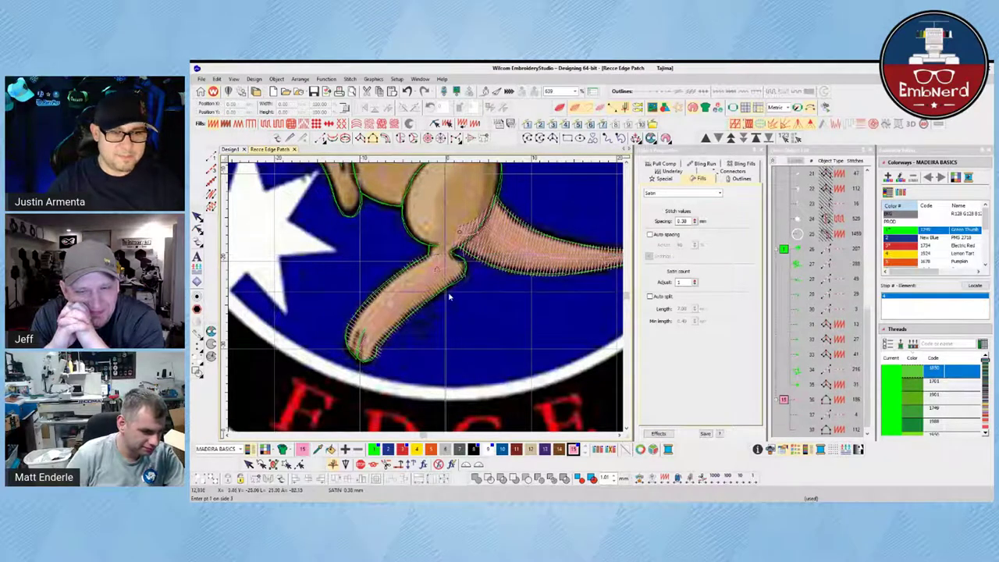
# Select the lower-leg column and adjust it in reshape mode, moving its stitch exit point to the top of the leg.
pyautogui.click(537, 209)
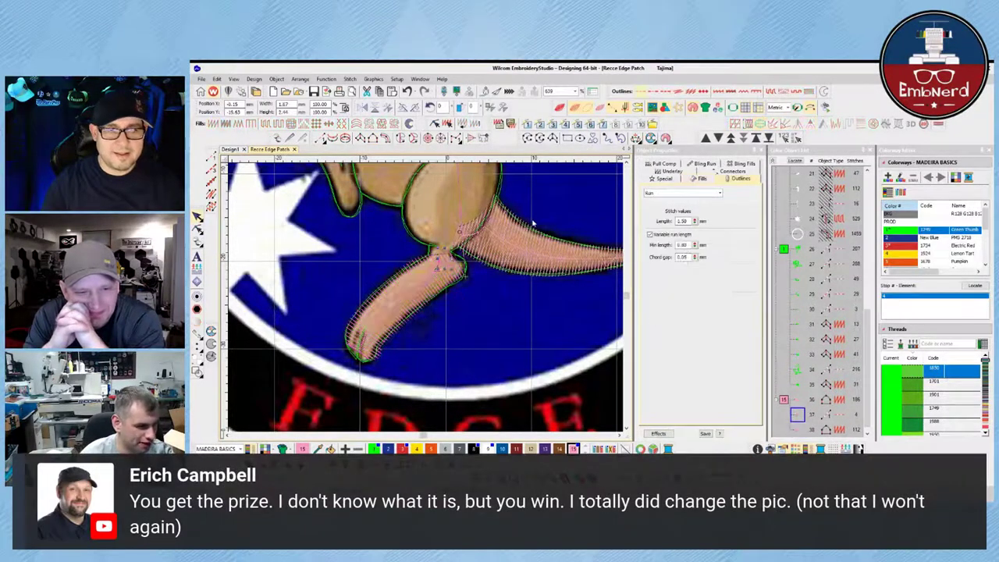
pyautogui.press('Tab')
pyautogui.press('Tab')
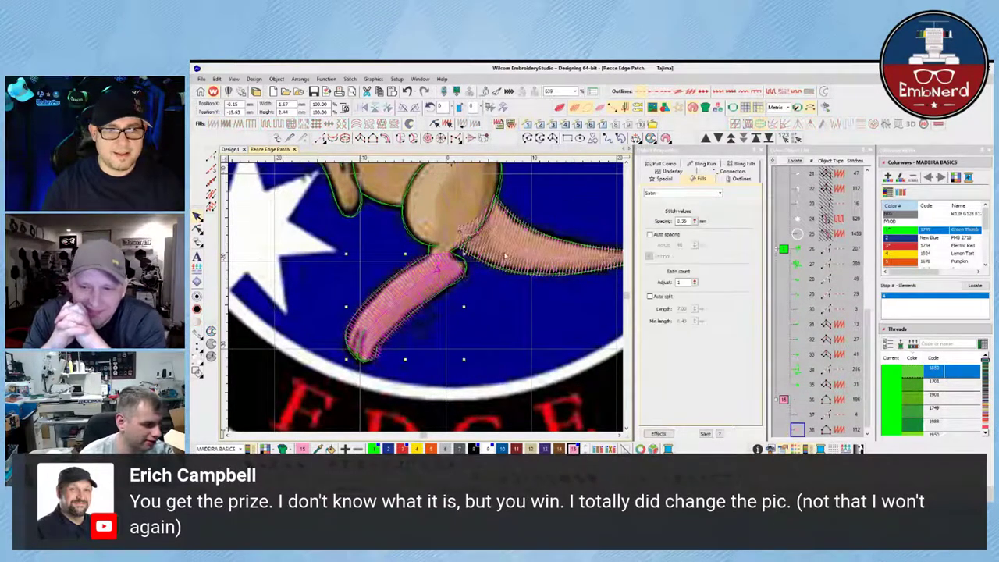
pyautogui.click(486, 314)
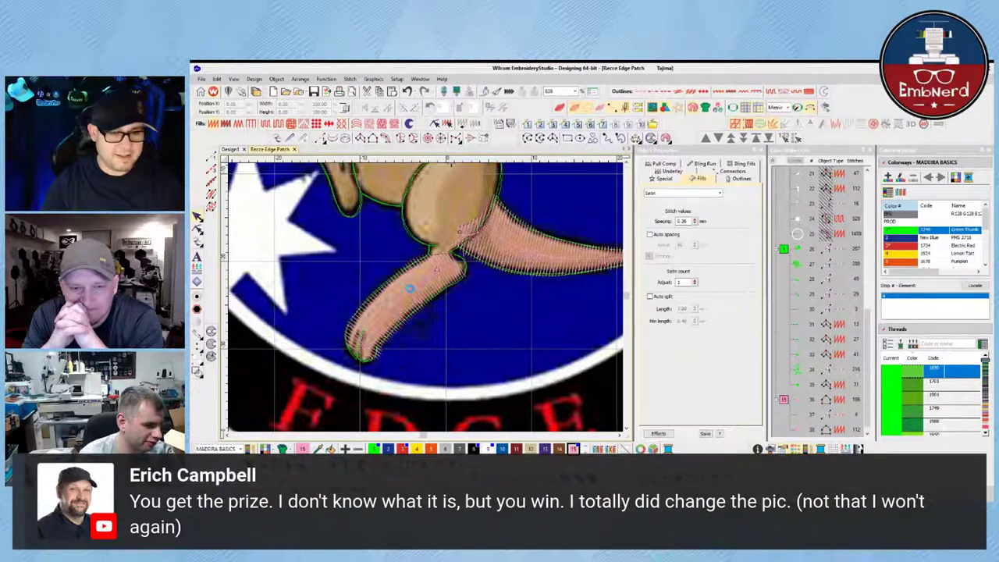
pyautogui.press('t')
pyautogui.press('t')
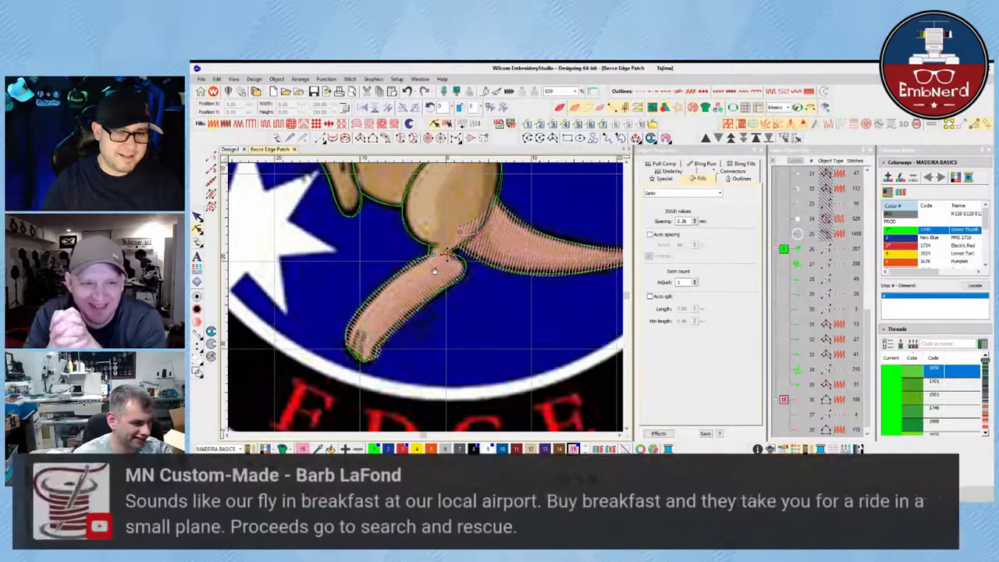
pyautogui.press('Escape')
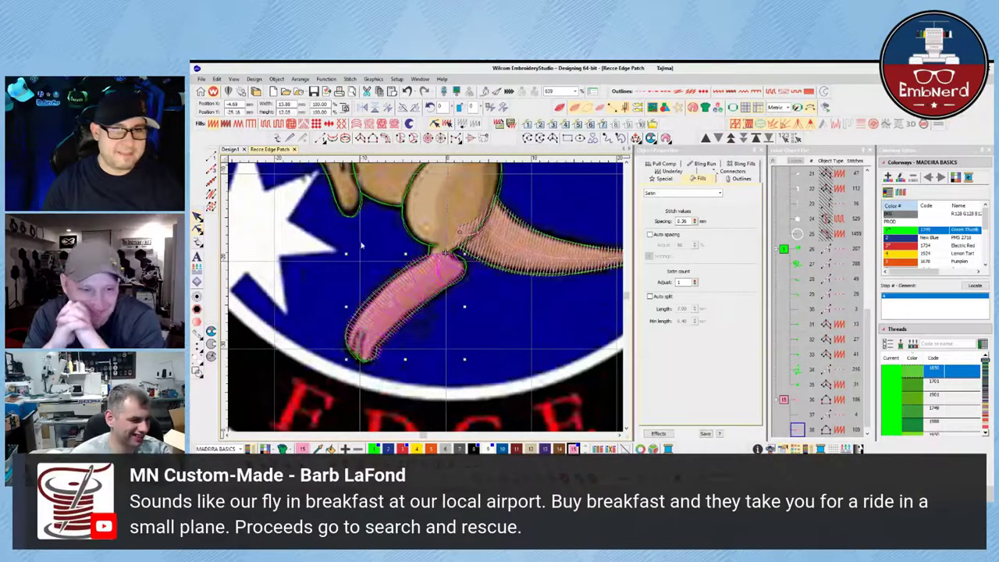
pyautogui.press('Escape')
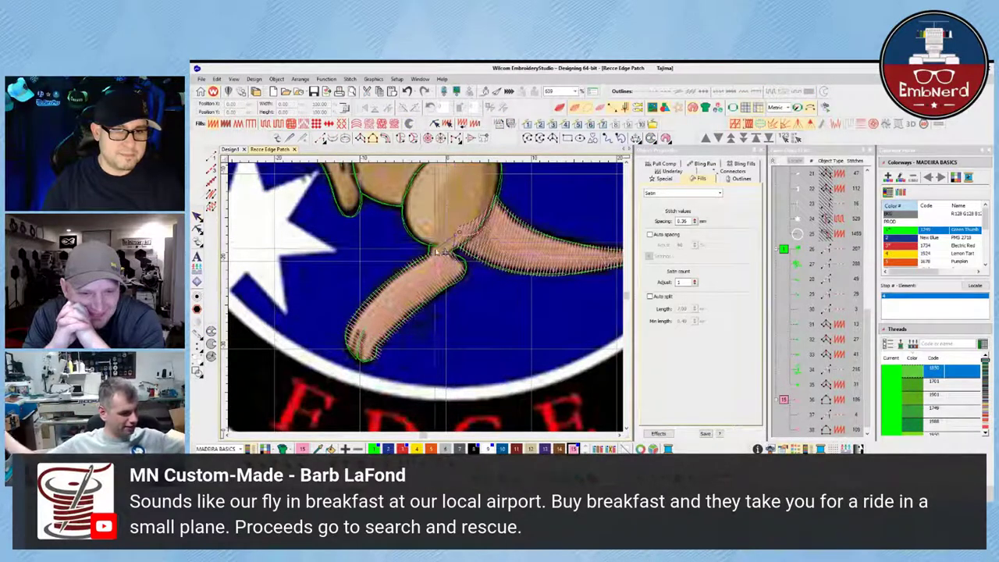
# Digitize a short satin column bridging the top of the lower leg and the thigh, and remove its first underlay.
pyautogui.click(433, 234)
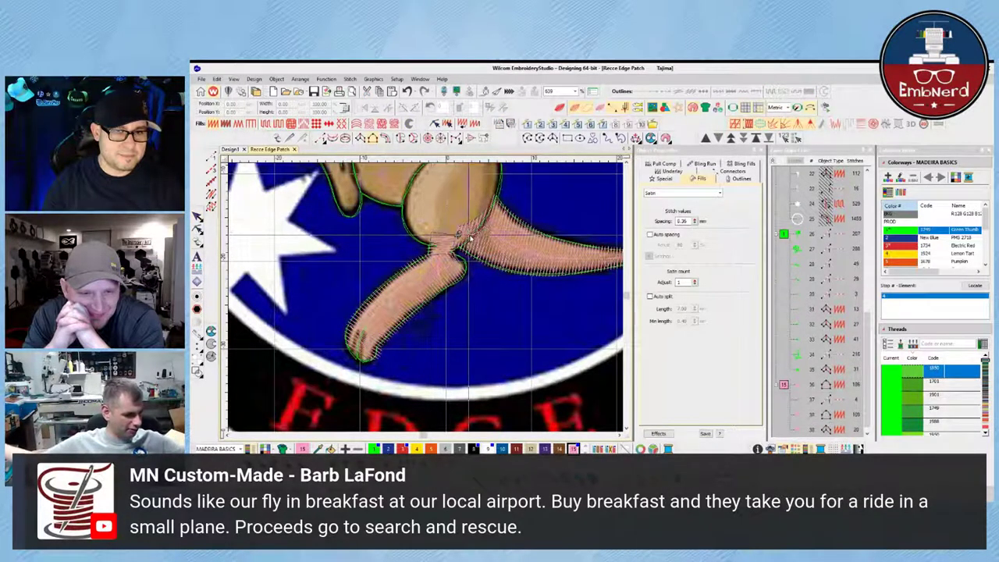
pyautogui.click(668, 171)
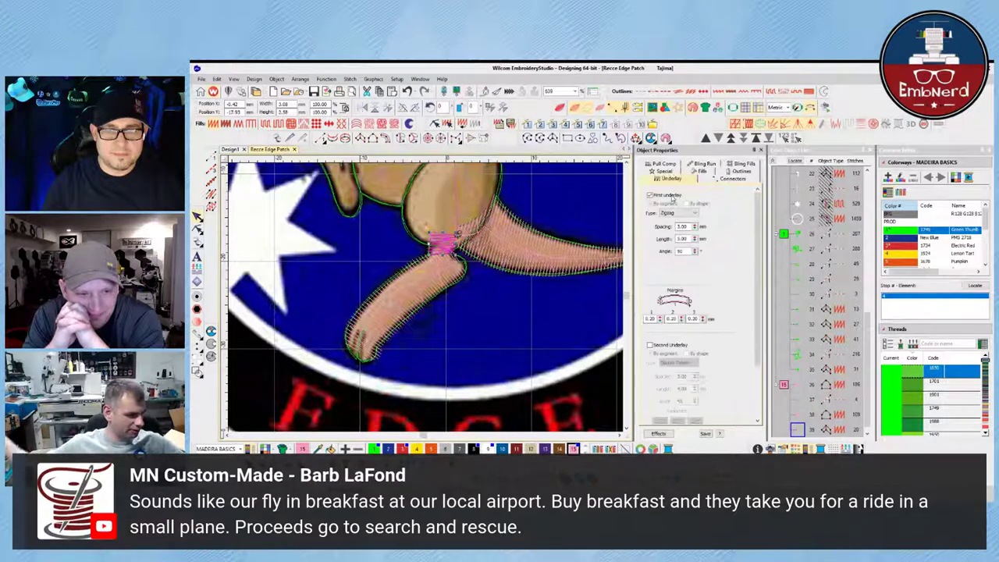
pyautogui.click(614, 220)
# Digitize a connecting run from the short bridging column through the thigh and body into the middle of the raised foot.
pyautogui.click(626, 164)
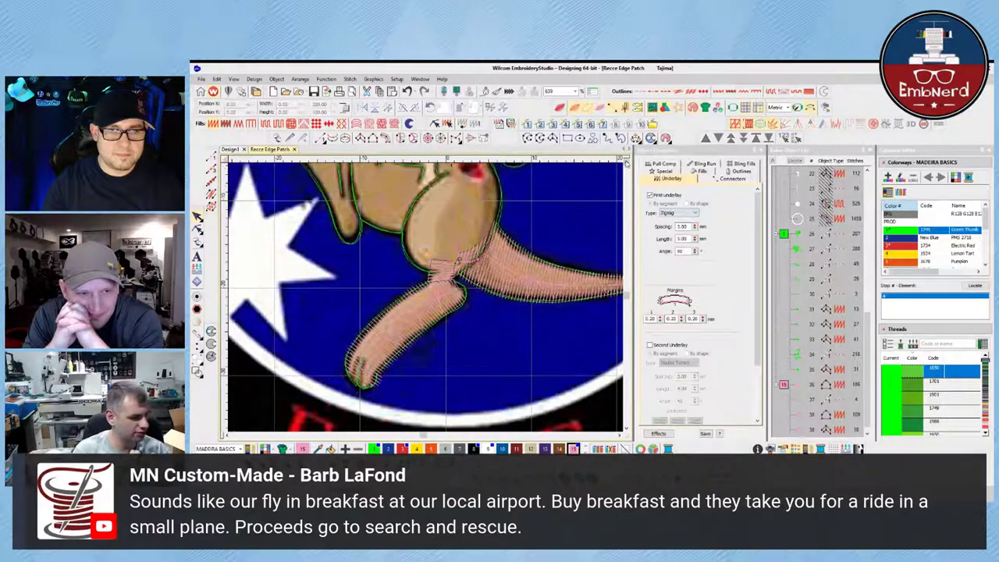
pyautogui.click(626, 164)
pyautogui.click(626, 163)
pyautogui.scroll(-2, 424, 293)
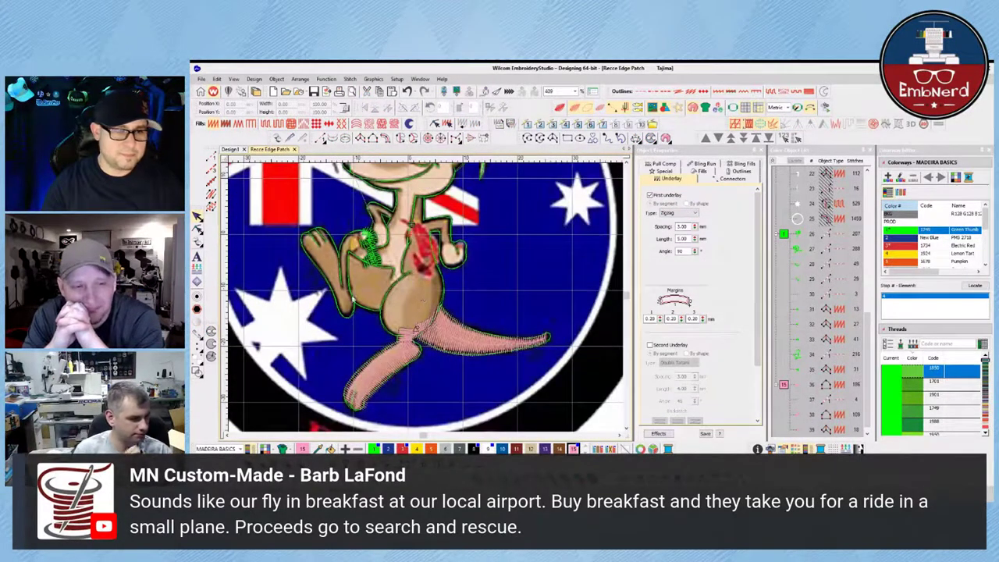
pyautogui.scroll(1, 413, 326)
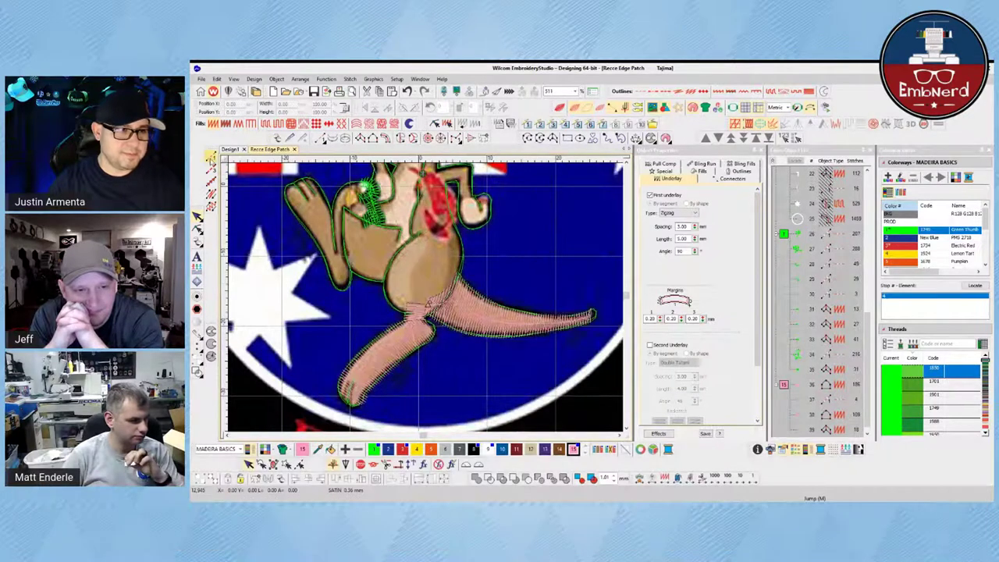
pyautogui.click(211, 156)
pyautogui.click(425, 302)
pyautogui.click(402, 254)
pyautogui.click(361, 245)
pyautogui.click(338, 258)
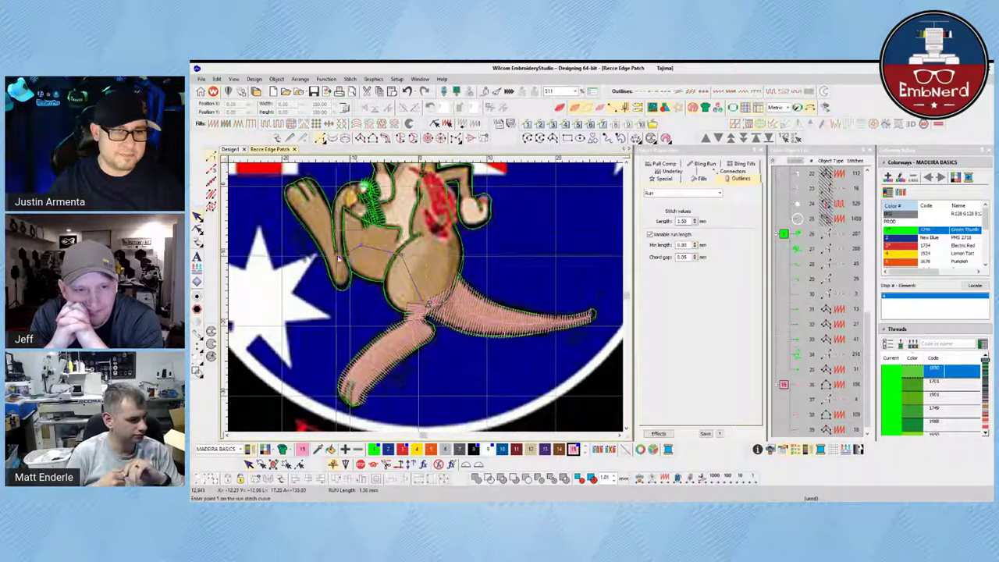
pyautogui.click(317, 226)
pyautogui.press('Return')
# Digitize a satin column over the raised foot, tracing both sides from the toes down to the heel.
pyautogui.click(210, 194)
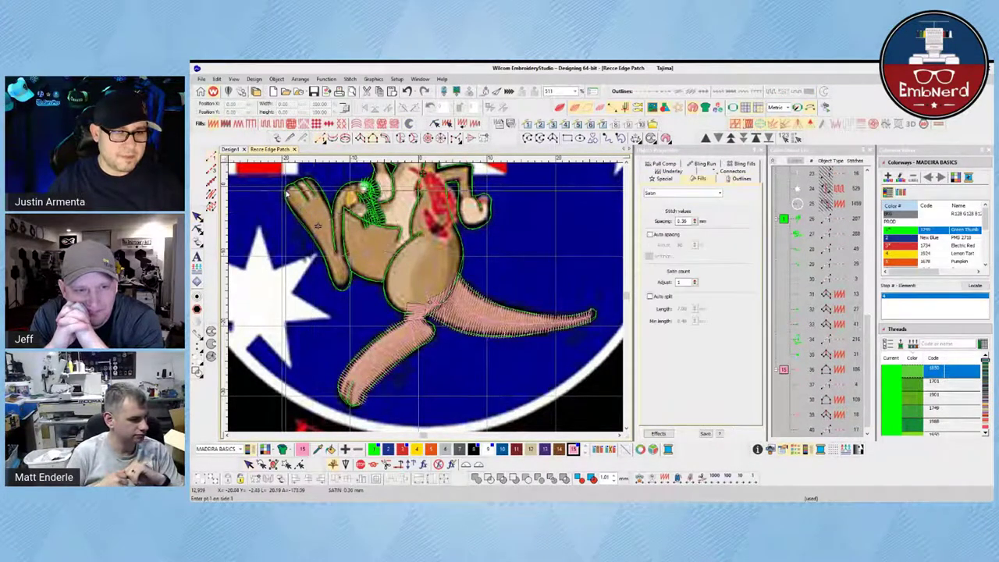
pyautogui.click(287, 194)
pyautogui.click(296, 206)
pyautogui.click(305, 226)
pyautogui.click(324, 253)
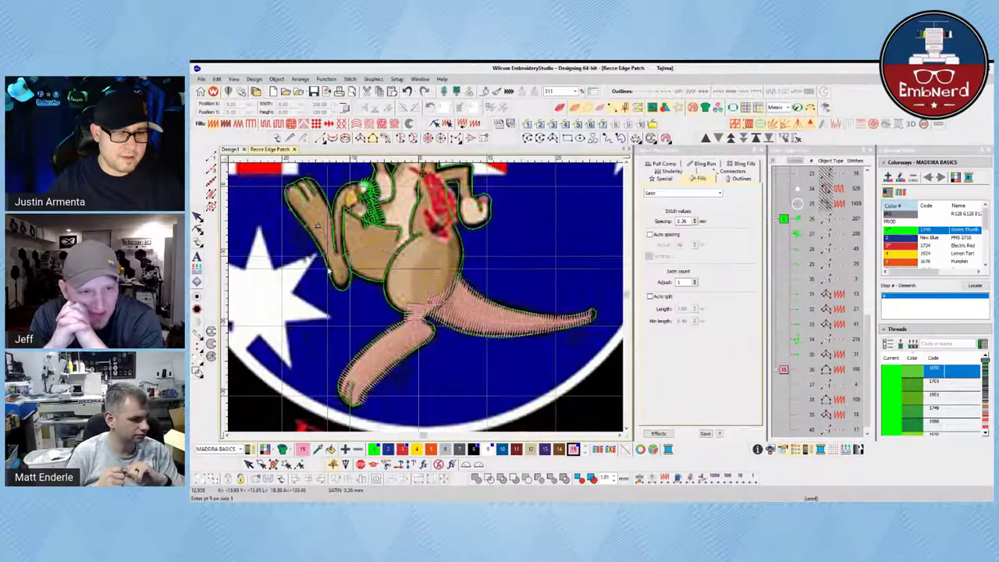
pyautogui.click(332, 274)
pyautogui.click(341, 286)
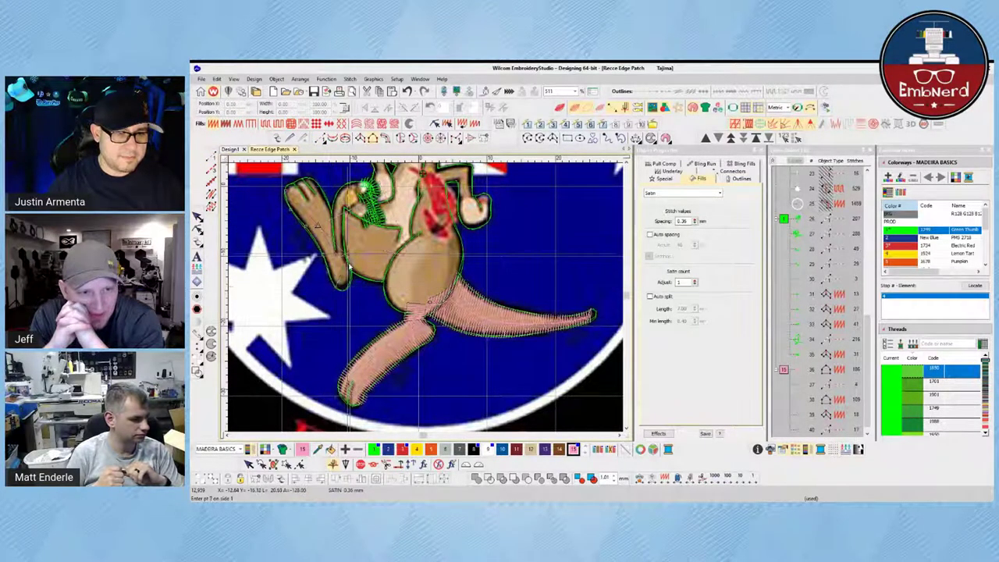
pyautogui.press('Return')
pyautogui.click(309, 183)
pyautogui.click(316, 195)
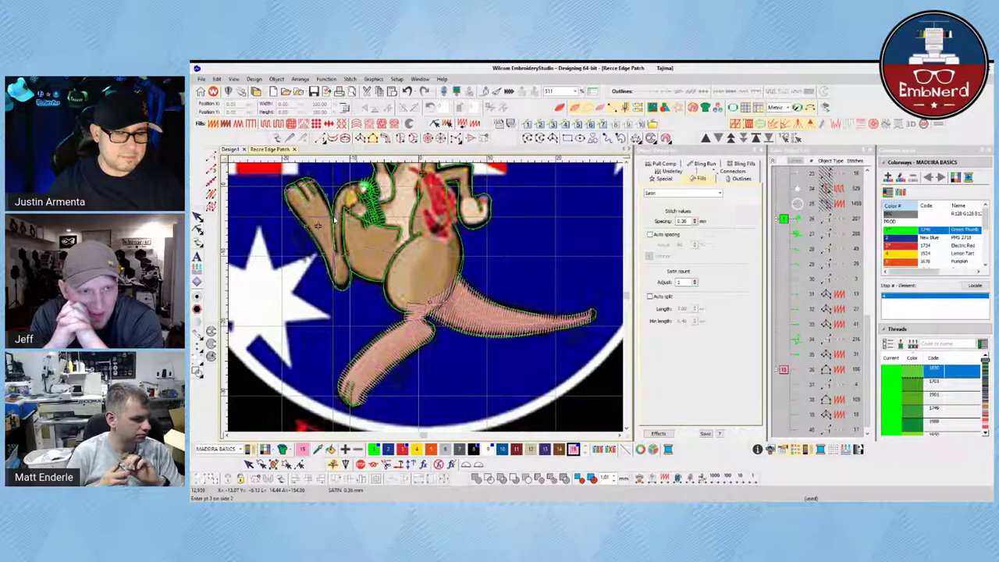
pyautogui.click(338, 237)
pyautogui.click(350, 272)
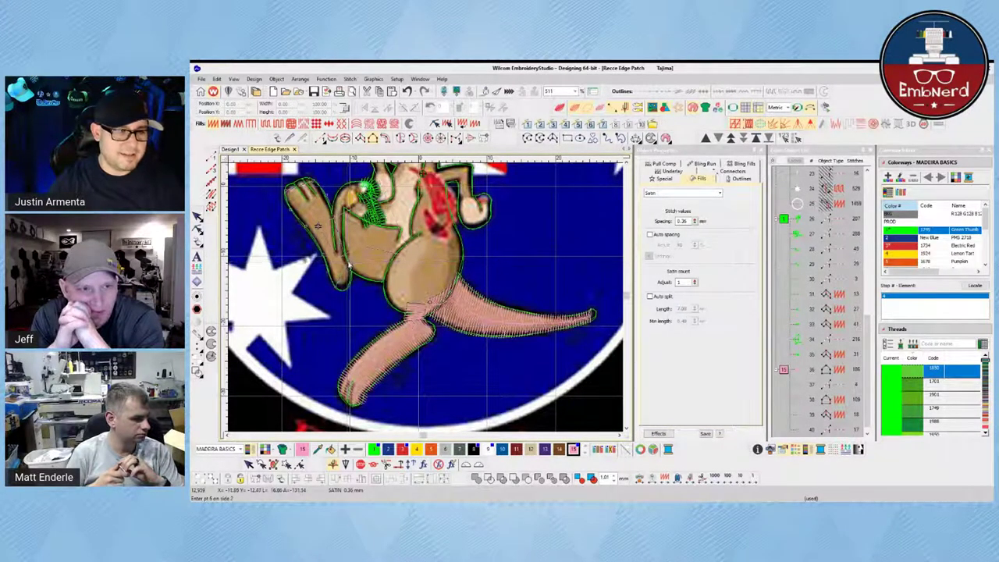
pyautogui.click(351, 278)
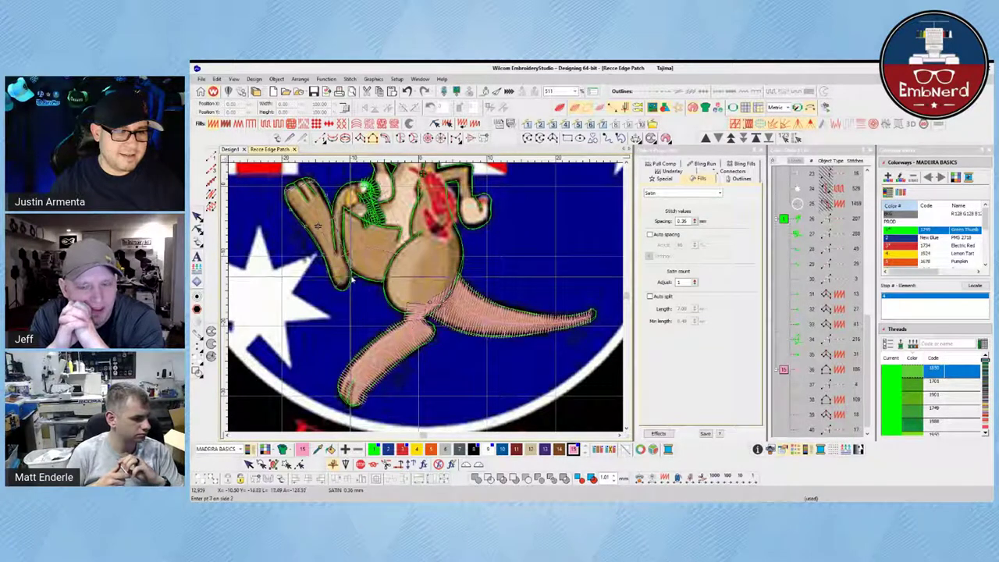
pyautogui.press('Return')
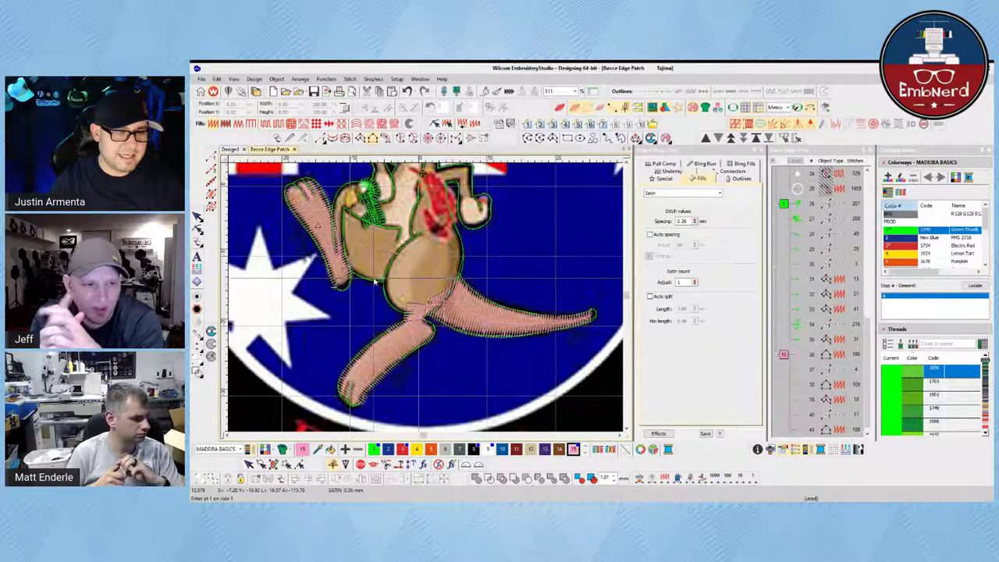
# Reshape the run connecting the thigh to the raised foot, moving its end point farther up toward the toes.
pyautogui.press('h')
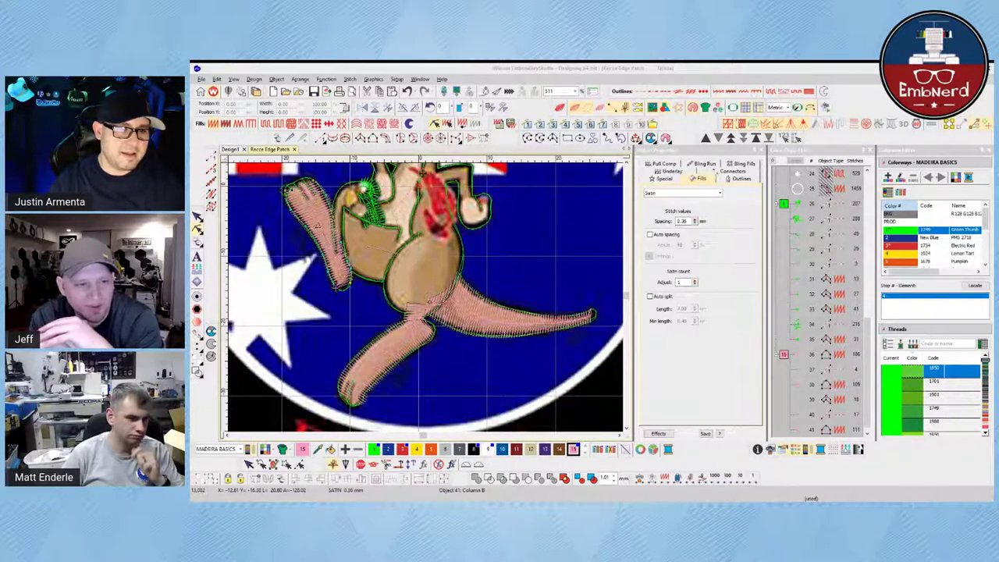
pyautogui.click(453, 292)
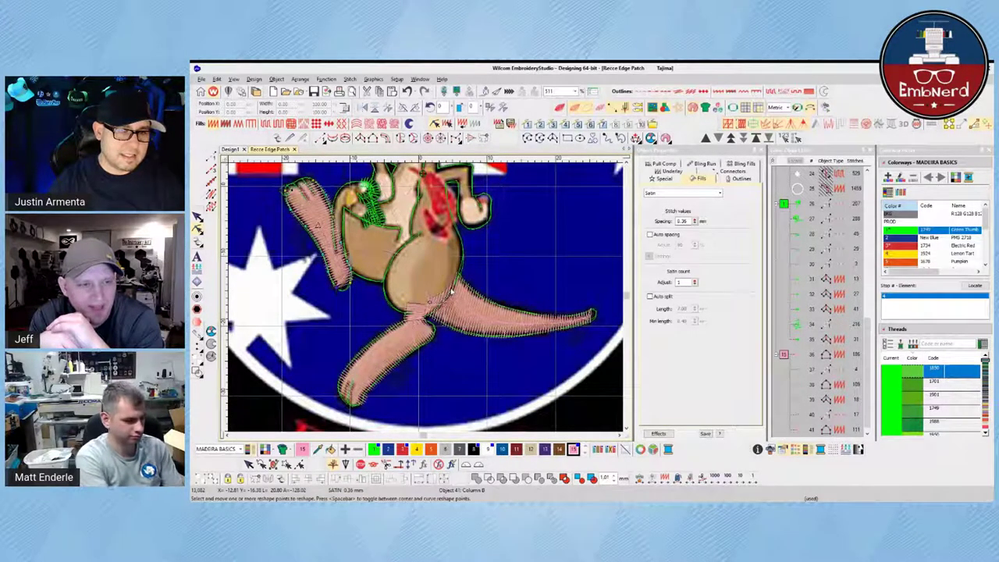
pyautogui.click(385, 254)
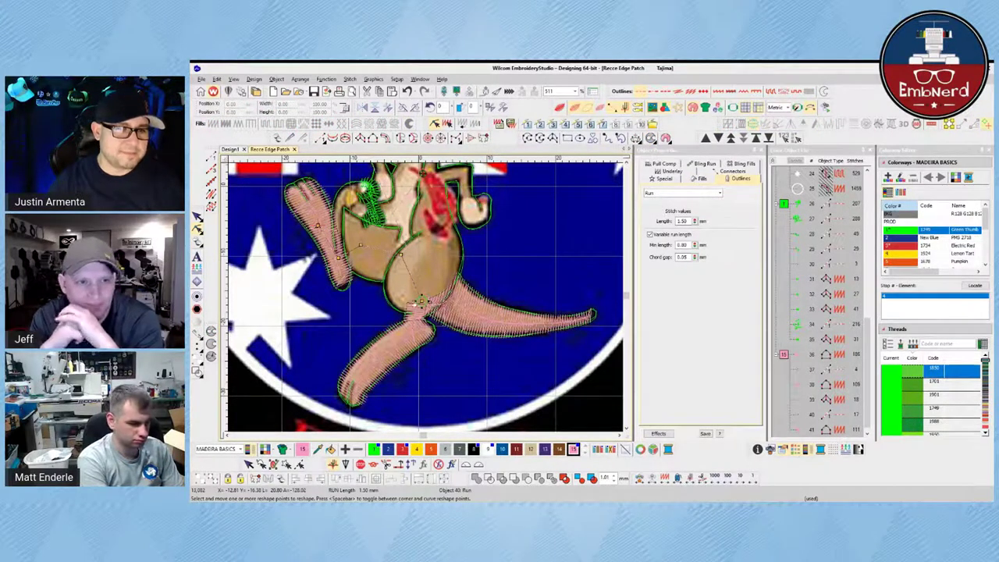
pyautogui.moveTo(318, 225); pyautogui.dragTo(303, 199)
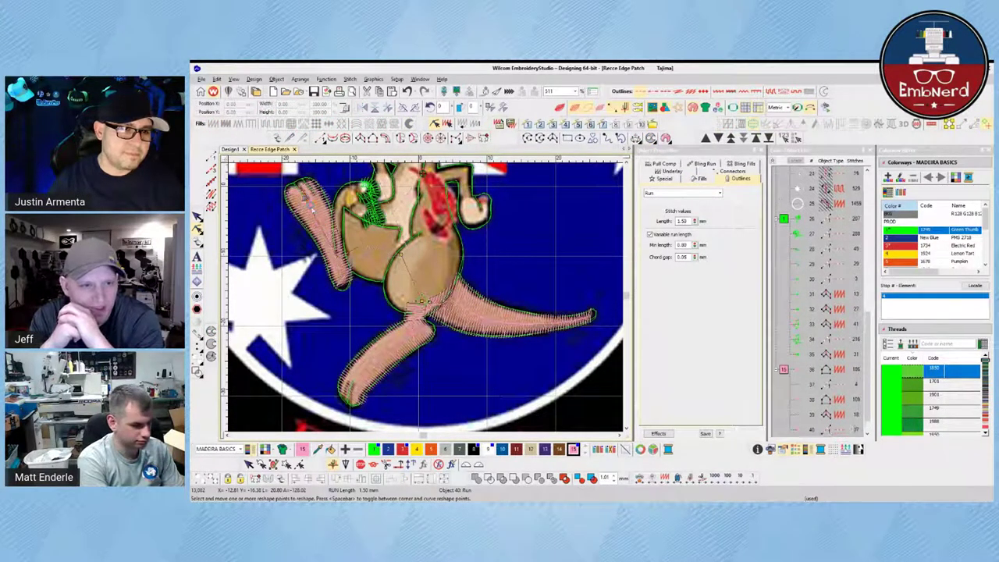
pyautogui.click(304, 198)
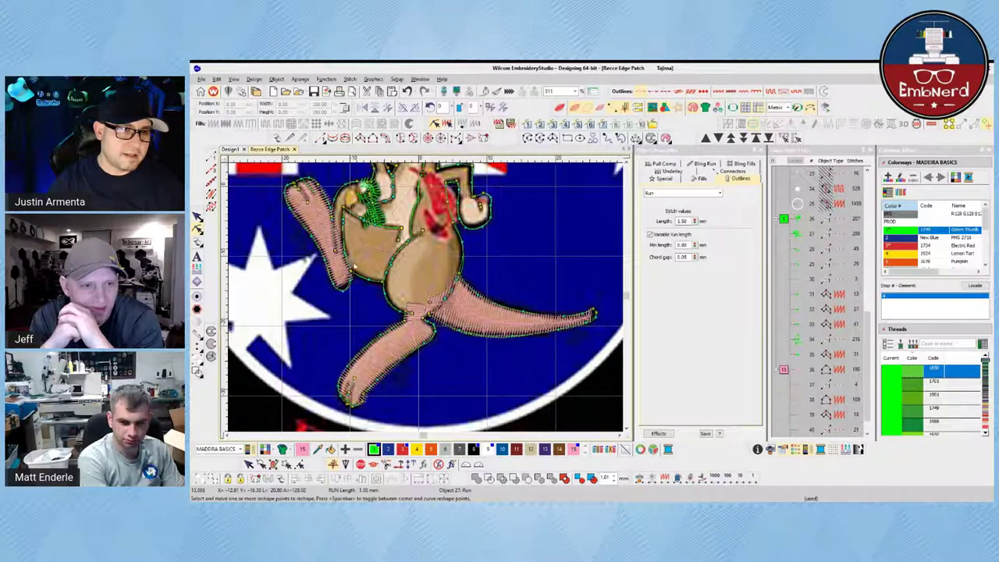
pyautogui.click(358, 247)
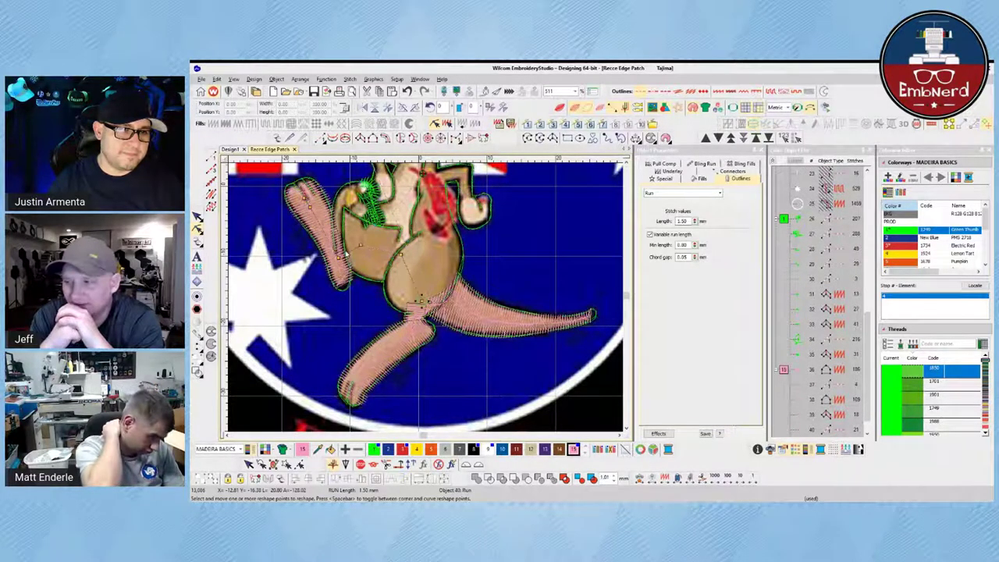
pyautogui.moveTo(304, 197); pyautogui.dragTo(283, 191)
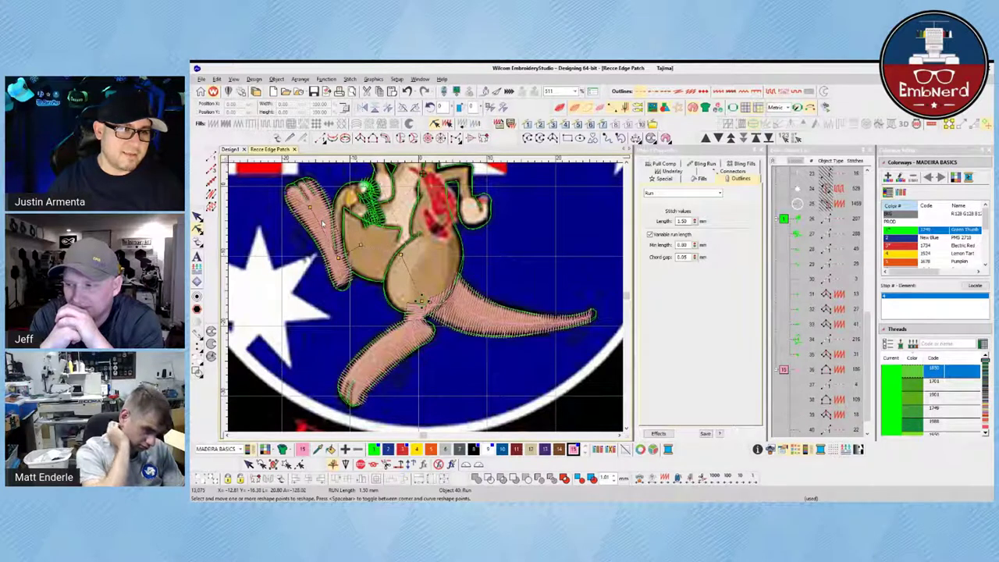
# Move the raised-foot column's stitch exit point to its inner edge beside the body, and preview the design as realistic stitching.
pyautogui.click(412, 264)
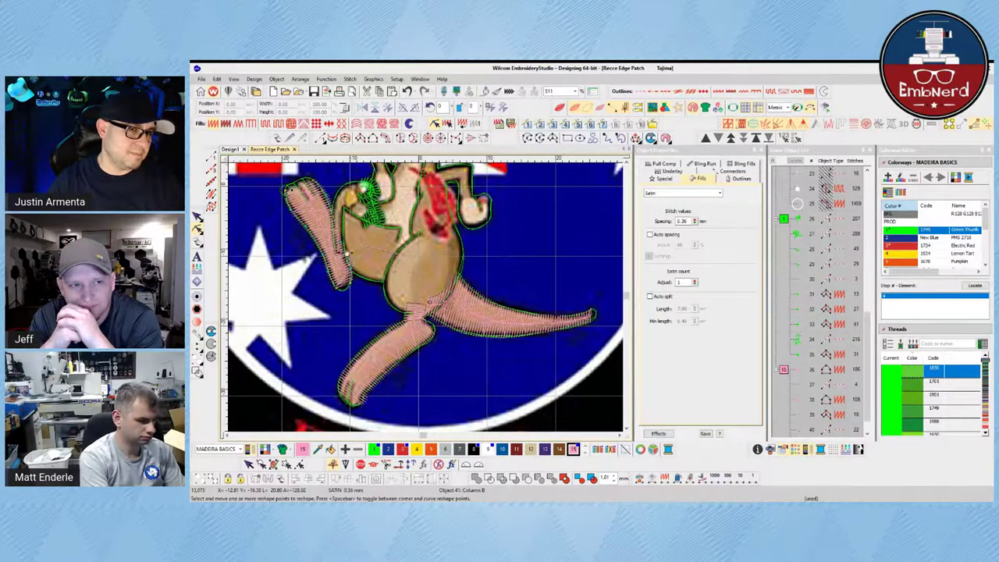
pyautogui.click(198, 217)
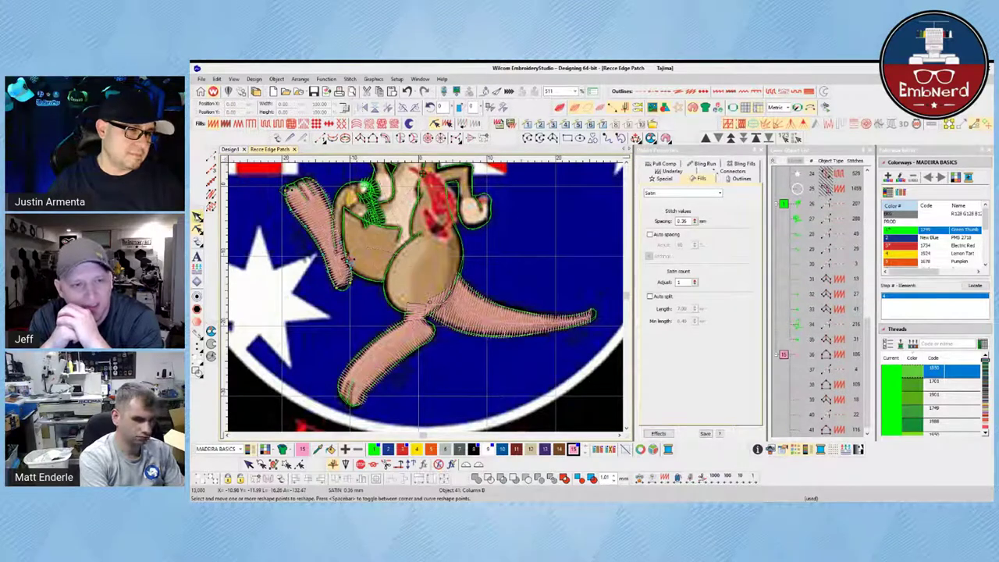
pyautogui.click(324, 257)
pyautogui.click(571, 230)
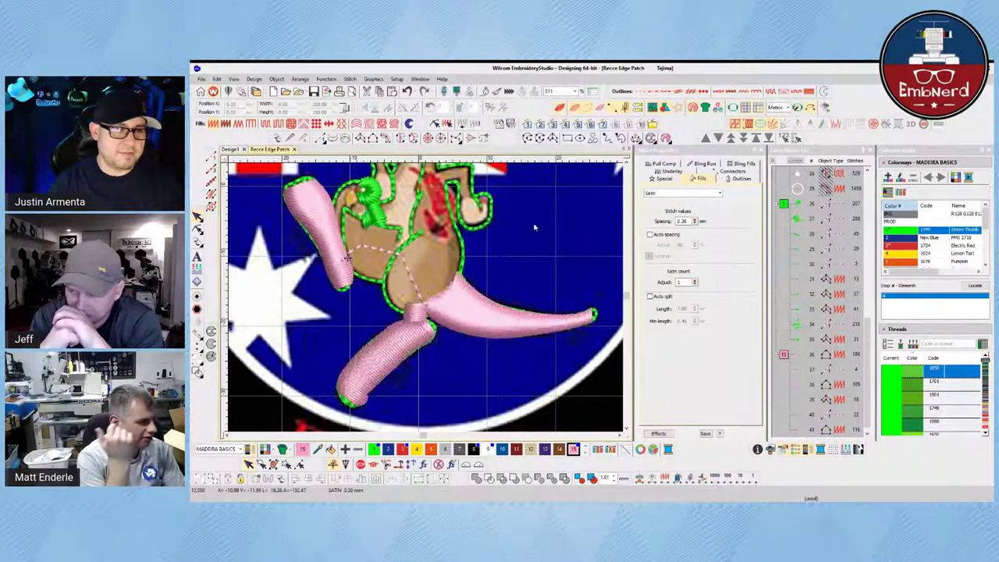
# Examine the raised-foot satin column's reshape points with the design shown as plain stitches.
pyautogui.press('t')
pyautogui.press('t')
pyautogui.click(345, 257)
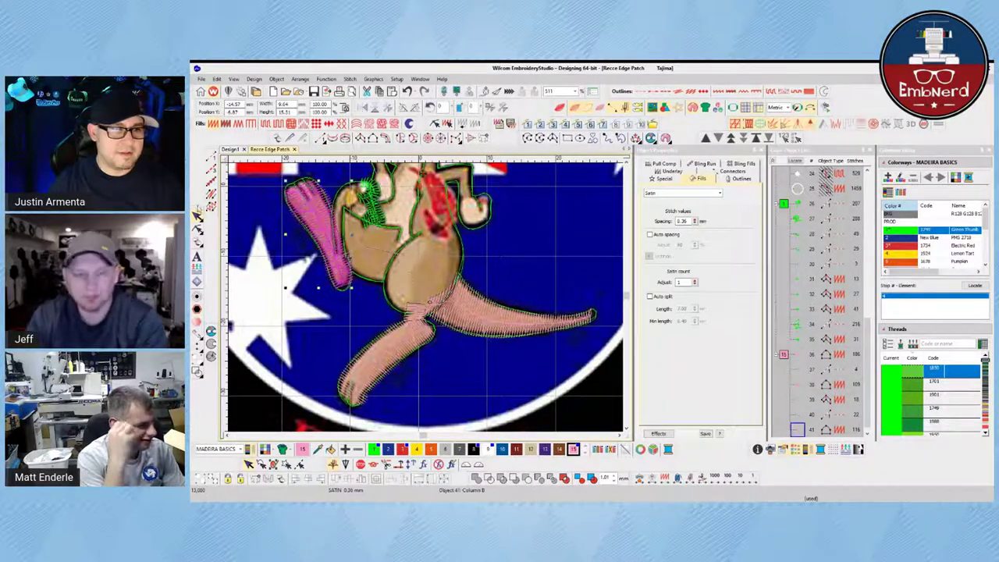
pyautogui.press('h')
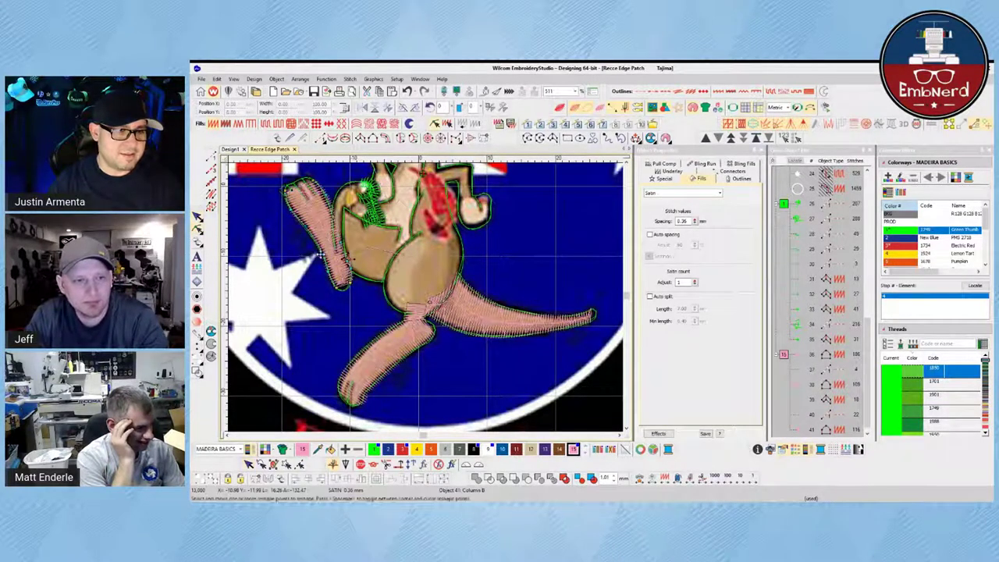
pyautogui.moveTo(304, 228); pyautogui.dragTo(306, 228)
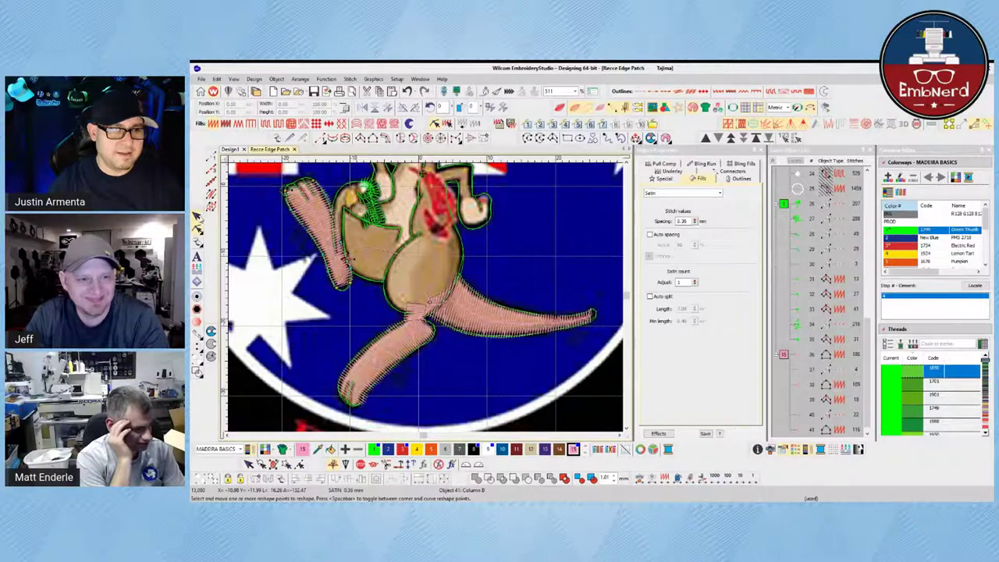
pyautogui.press('Return')
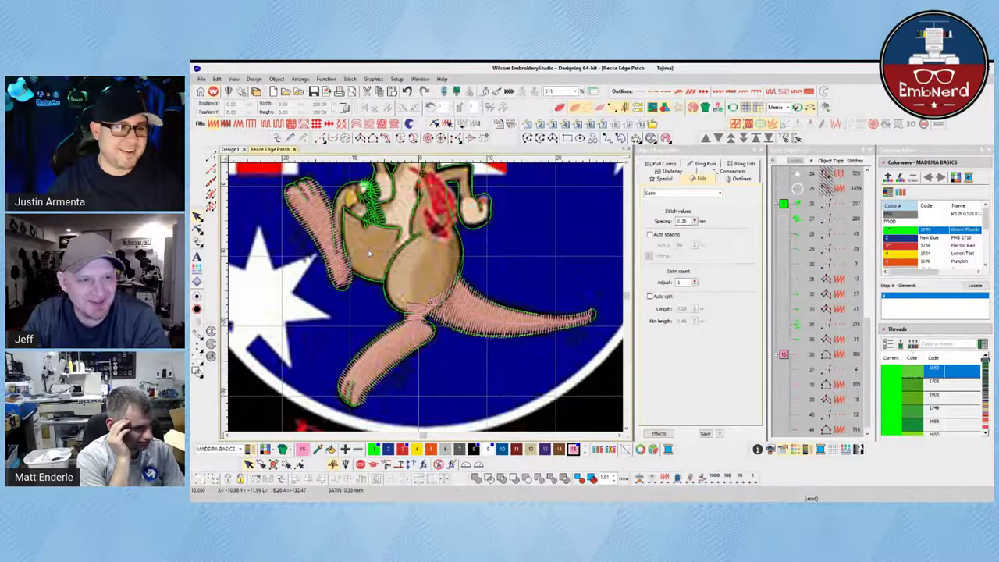
pyautogui.scroll(1, 374, 244)
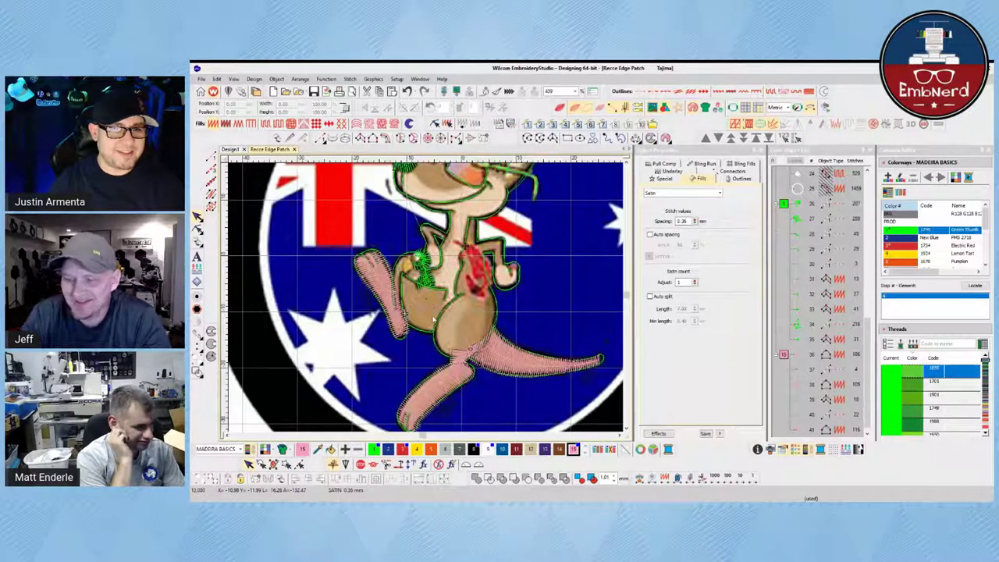
pyautogui.scroll(1, 398, 226)
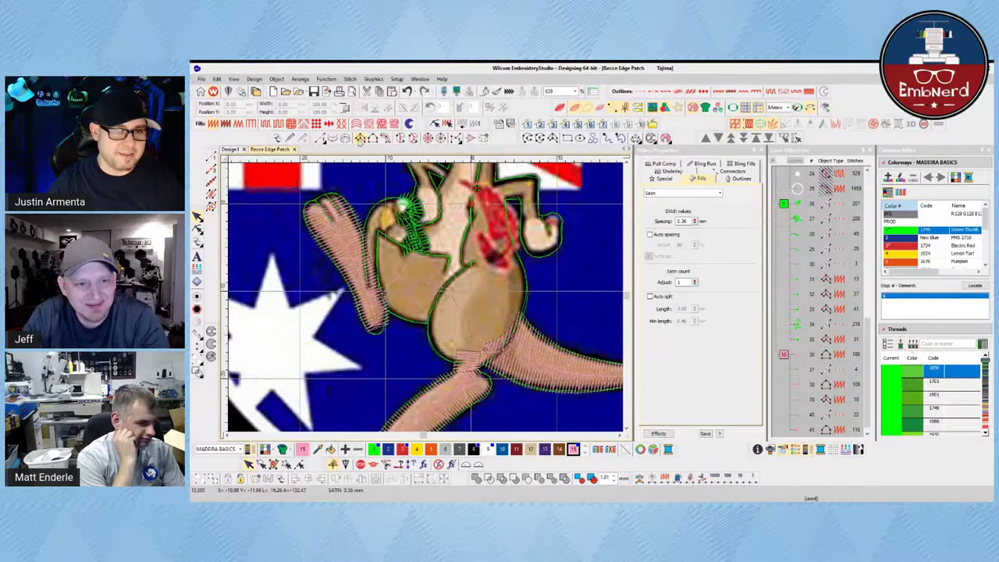
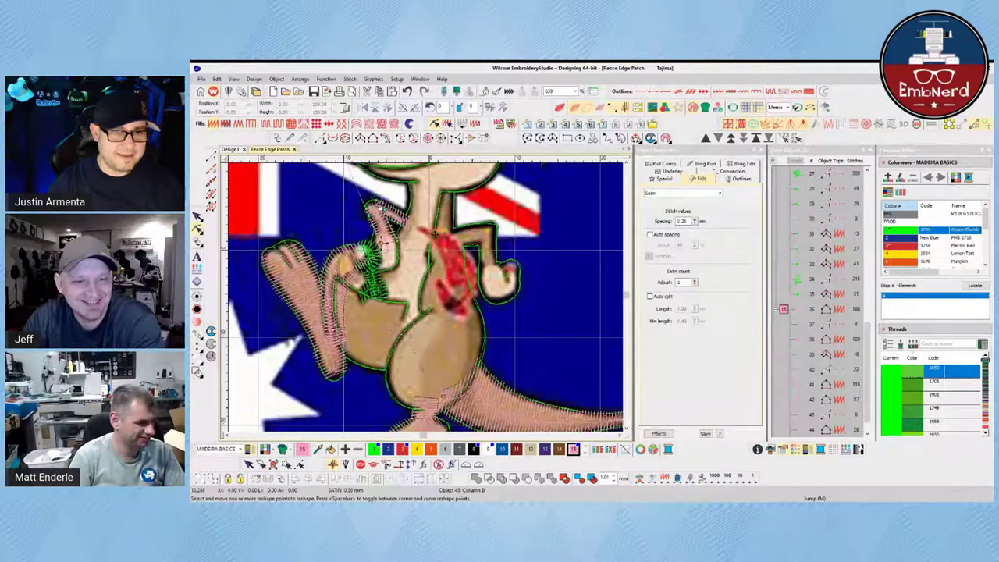
# Finish reshaping the satin column on the arm above the raised leg and check the design as realistic stitching.
pyautogui.press('Escape')
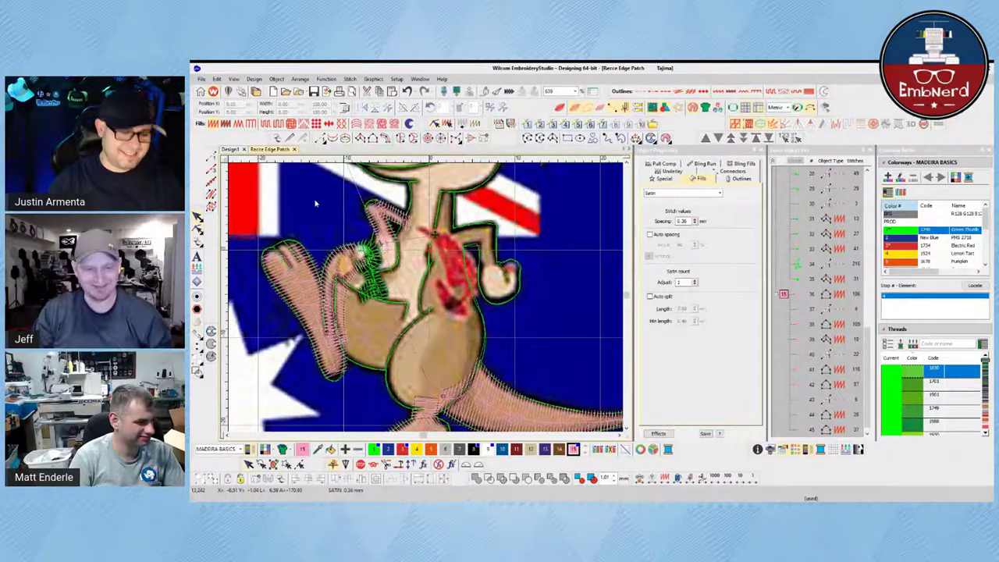
pyautogui.press('t')
pyautogui.press('t')
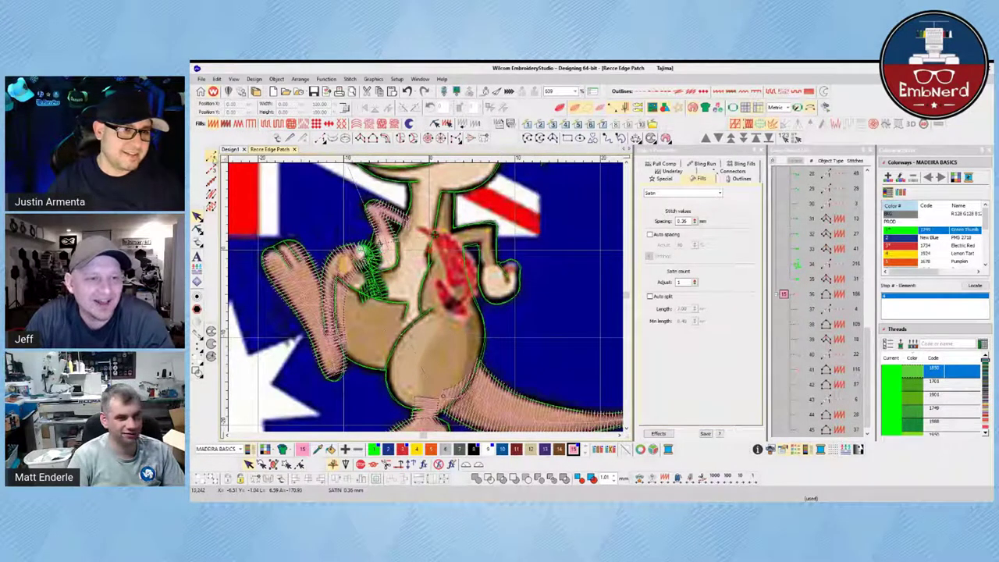
# Digitize a short connecting run from the arm above the raised leg down into the middle of that leg's thigh.
pyautogui.click(209, 154)
pyautogui.click(384, 295)
pyautogui.click(380, 318)
pyautogui.press('Return')
pyautogui.press('Escape')
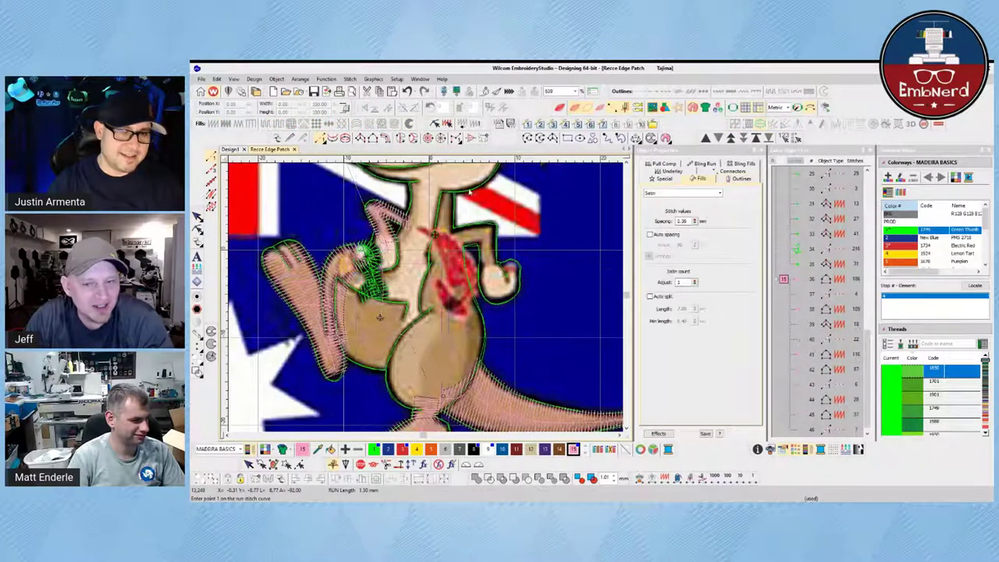
# Digitize a complex tatami fill over the raised leg's thigh, tracing its boundary and placing the stitch entry, exit and angle.
pyautogui.click(372, 138)
pyautogui.click(400, 139)
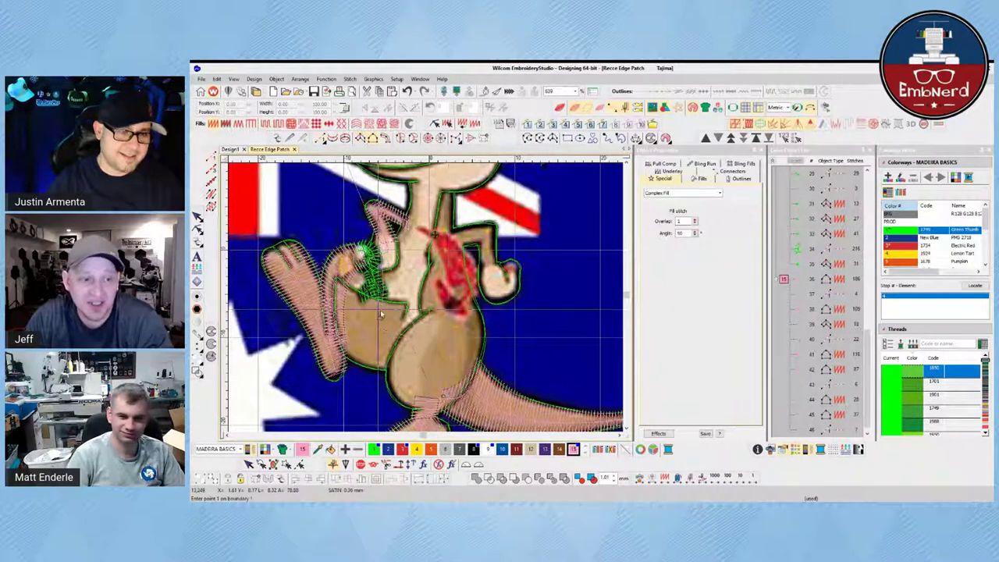
pyautogui.click(370, 261)
pyautogui.click(363, 264)
pyautogui.click(343, 265)
pyautogui.click(333, 322)
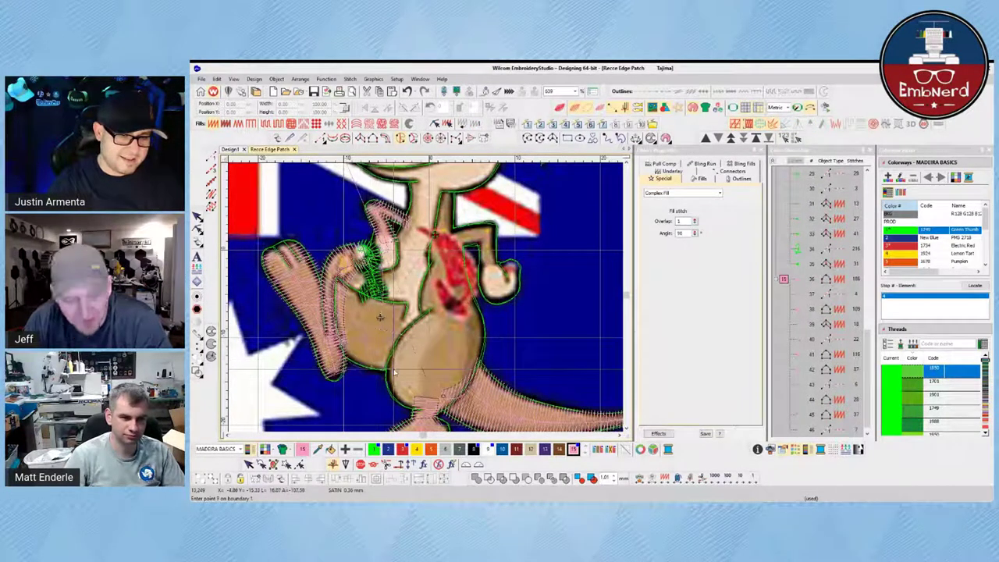
pyautogui.click(410, 336)
pyautogui.click(408, 323)
pyautogui.click(414, 295)
pyautogui.click(388, 293)
pyautogui.click(373, 287)
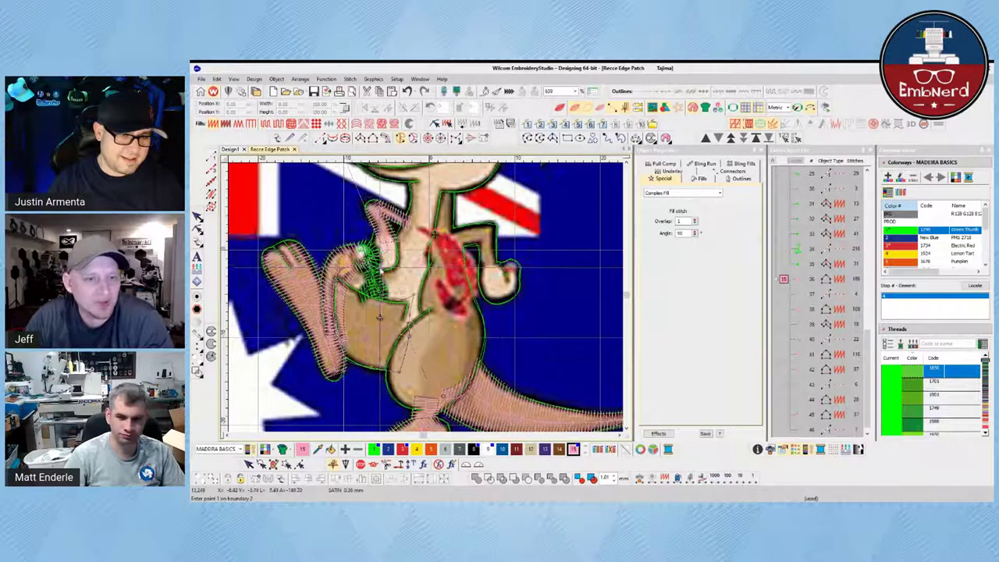
pyautogui.click(402, 368)
pyautogui.click(440, 333)
pyautogui.click(401, 368)
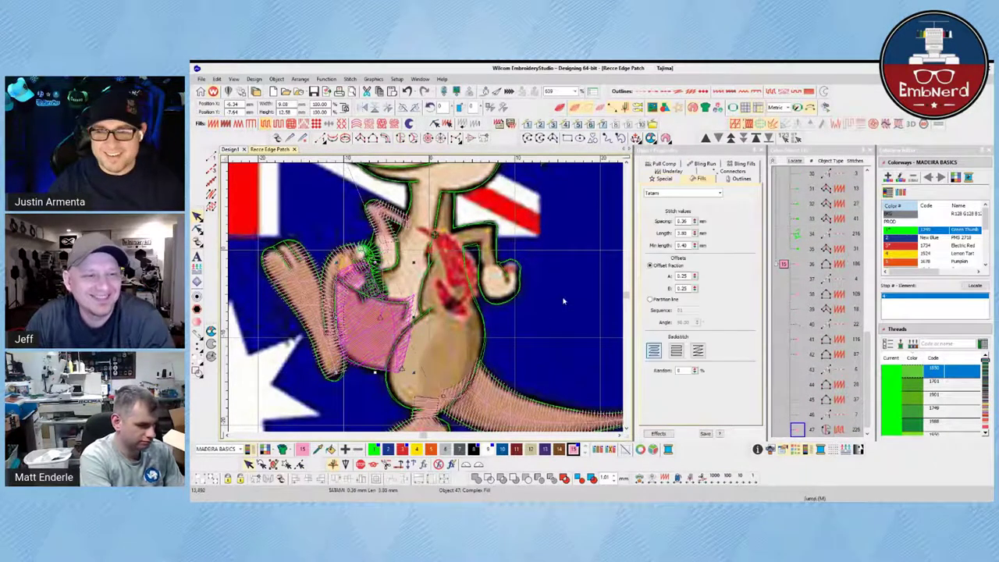
# Change the first underlay type of the raised-leg thigh fill and check the design as realistic stitching.
pyautogui.click(676, 171)
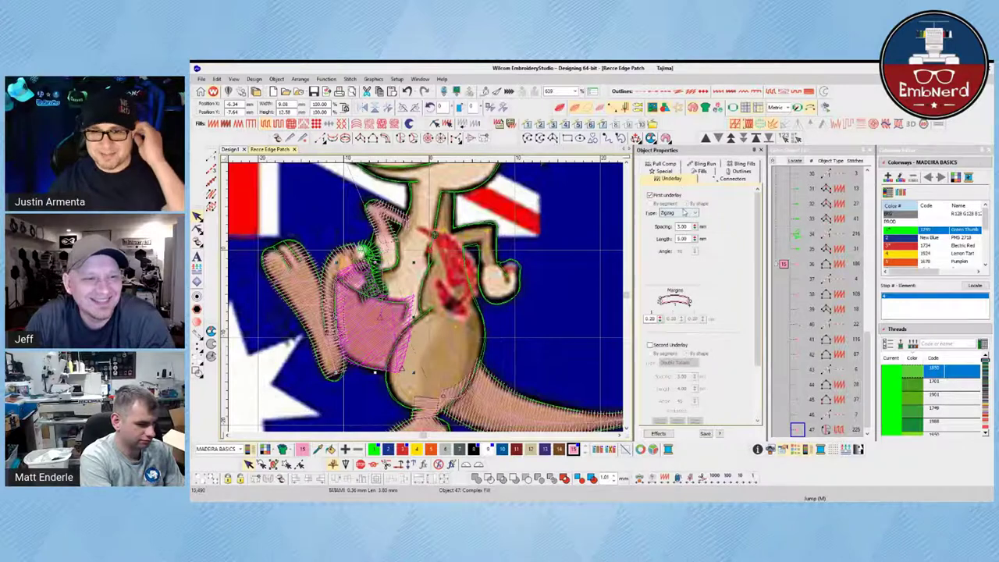
pyautogui.click(672, 249)
pyautogui.click(553, 318)
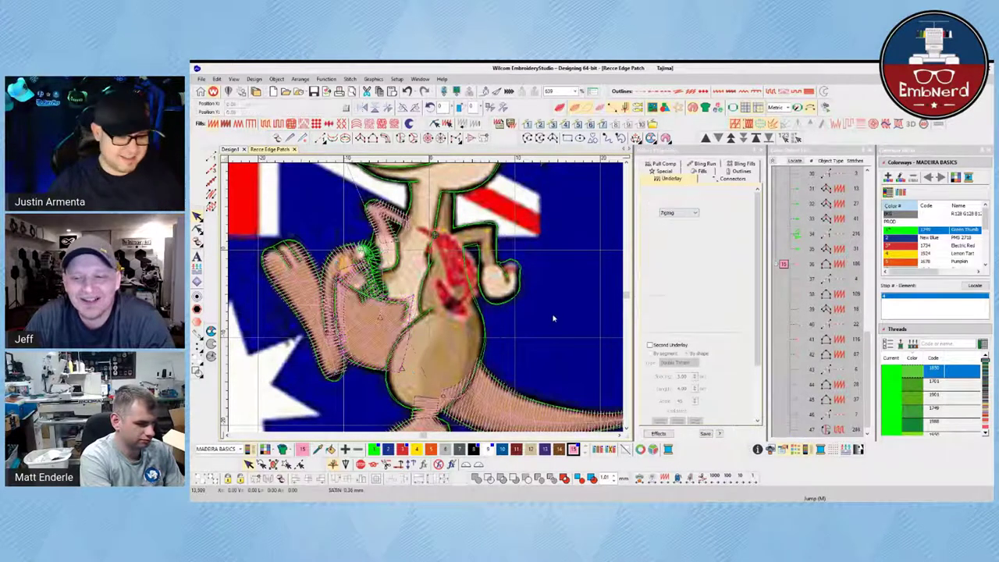
pyautogui.press('t')
pyautogui.press('t')
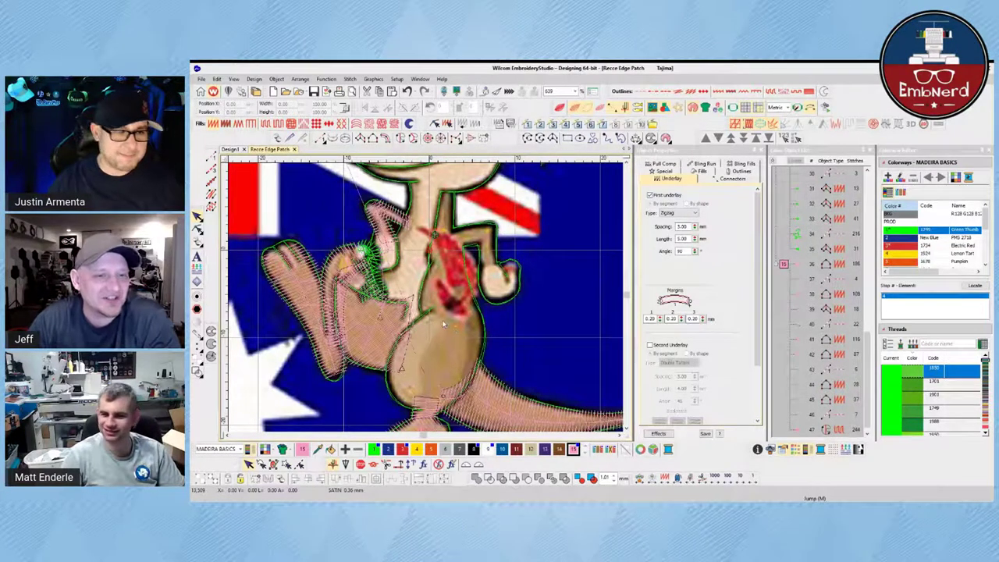
# Digitize a connecting run from the lower edge of the thigh fill up through the body to the shoulder of the tail-side arm.
pyautogui.click(211, 157)
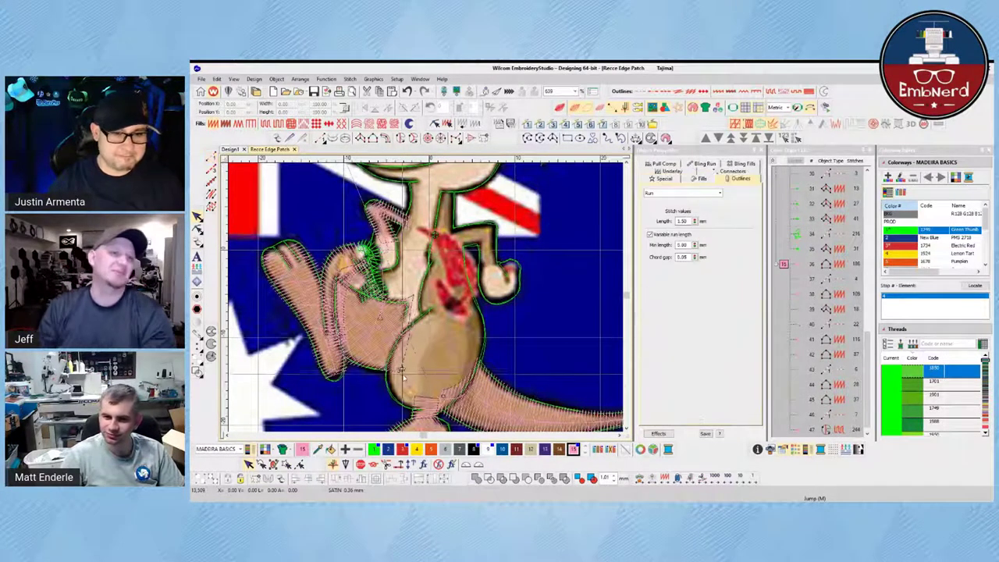
pyautogui.click(445, 271)
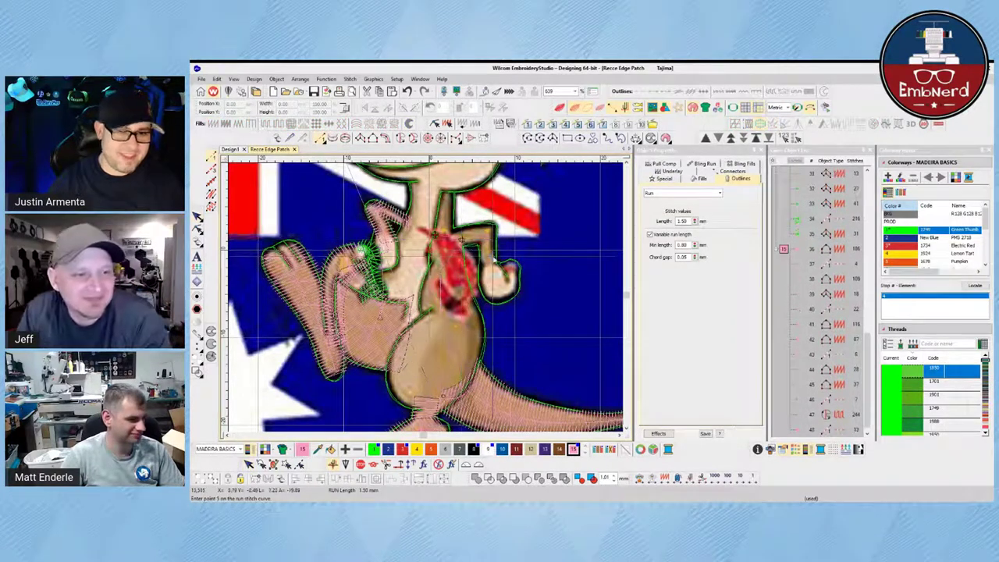
pyautogui.click(210, 194)
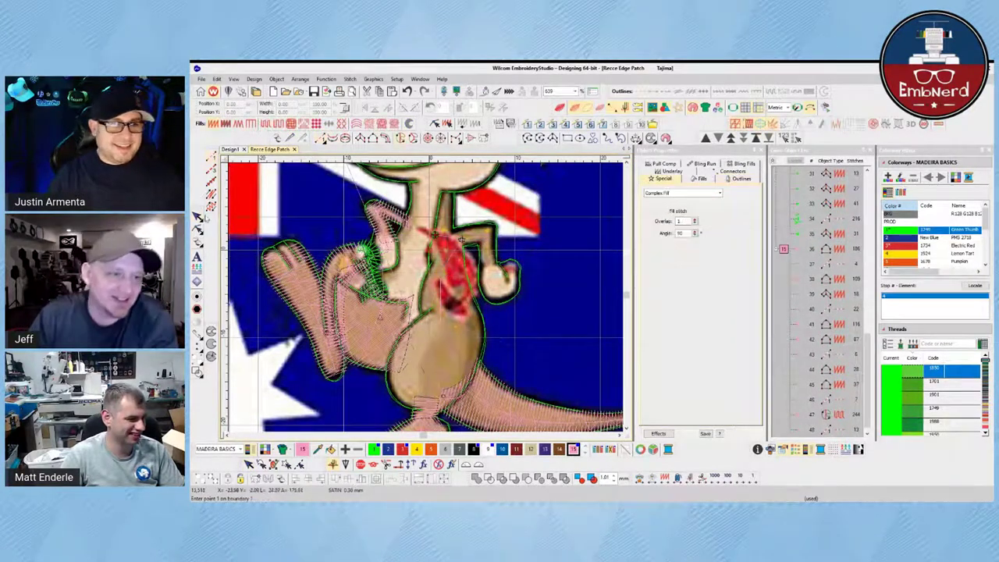
pyautogui.press('Escape')
pyautogui.click(394, 213)
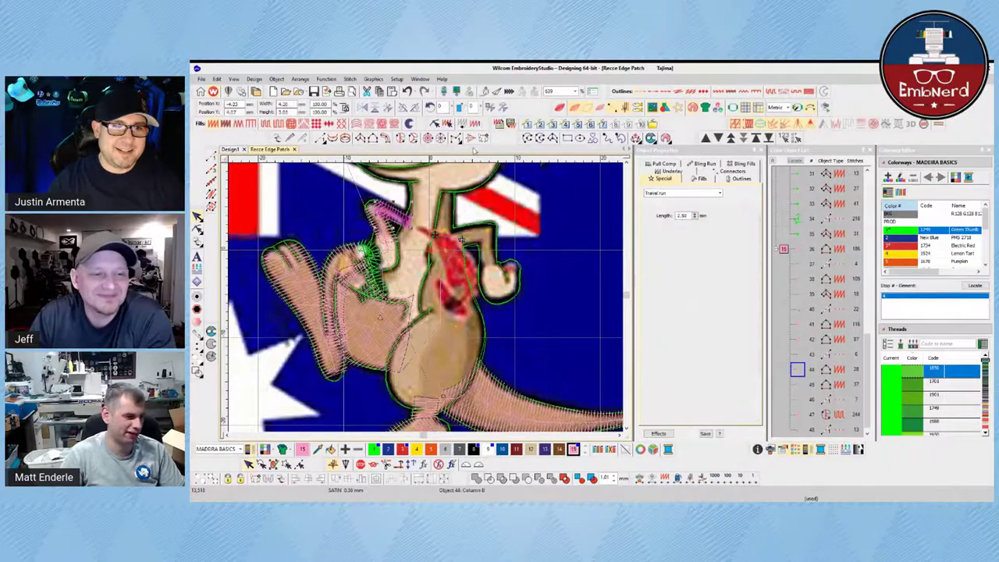
pyautogui.click(559, 226)
# Digitize a Column A satin over the tail-side arm, placing point pairs along both edges from the shoulder around the elbow to the wrist.
pyautogui.click(360, 138)
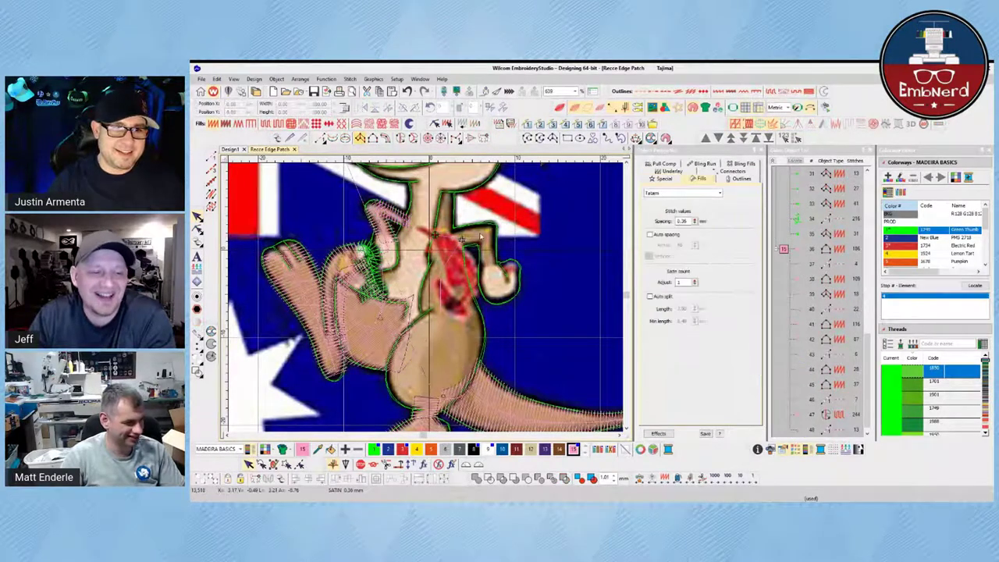
pyautogui.click(448, 234)
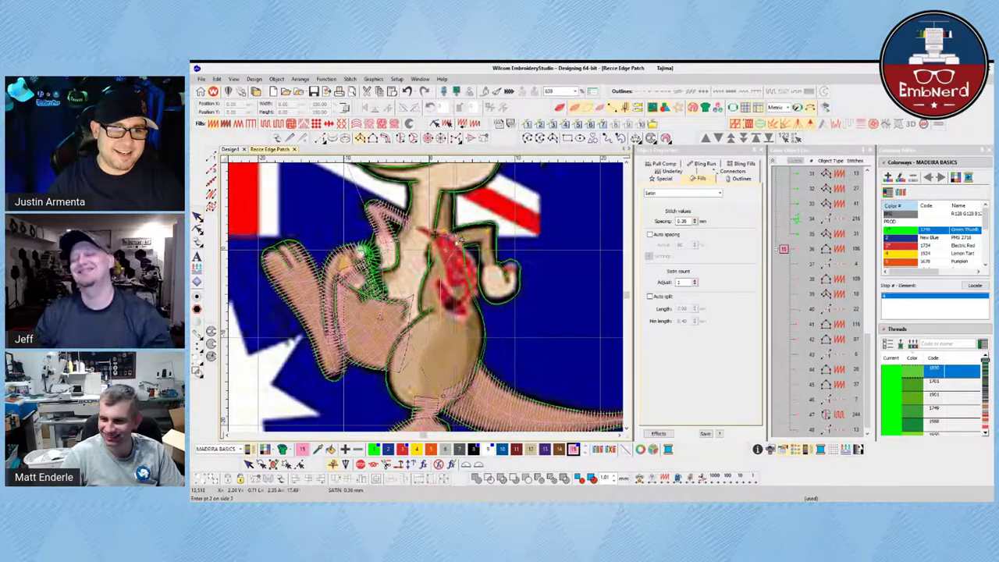
pyautogui.click(474, 224)
pyautogui.click(472, 245)
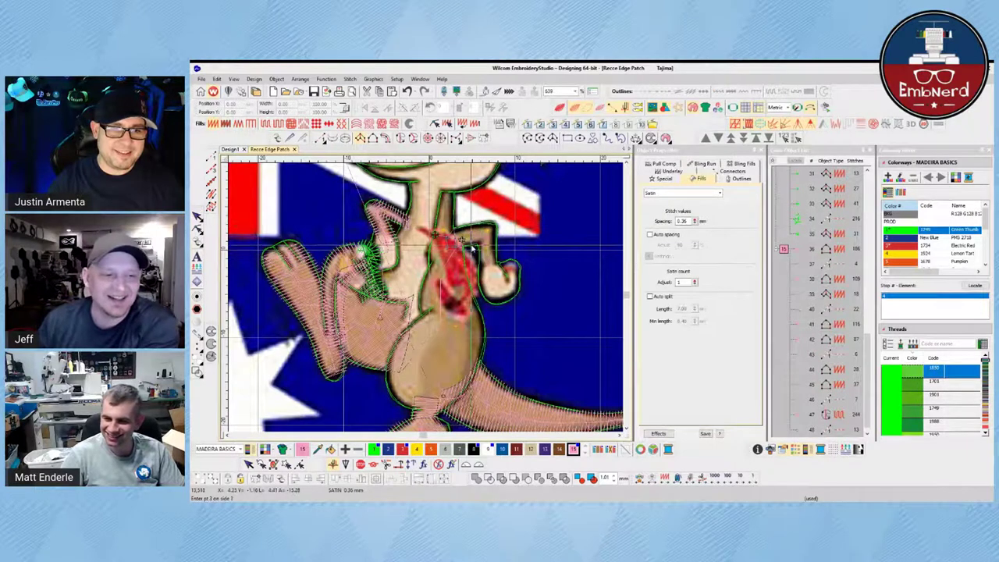
pyautogui.click(493, 226)
pyautogui.click(481, 247)
pyautogui.click(491, 233)
pyautogui.click(477, 250)
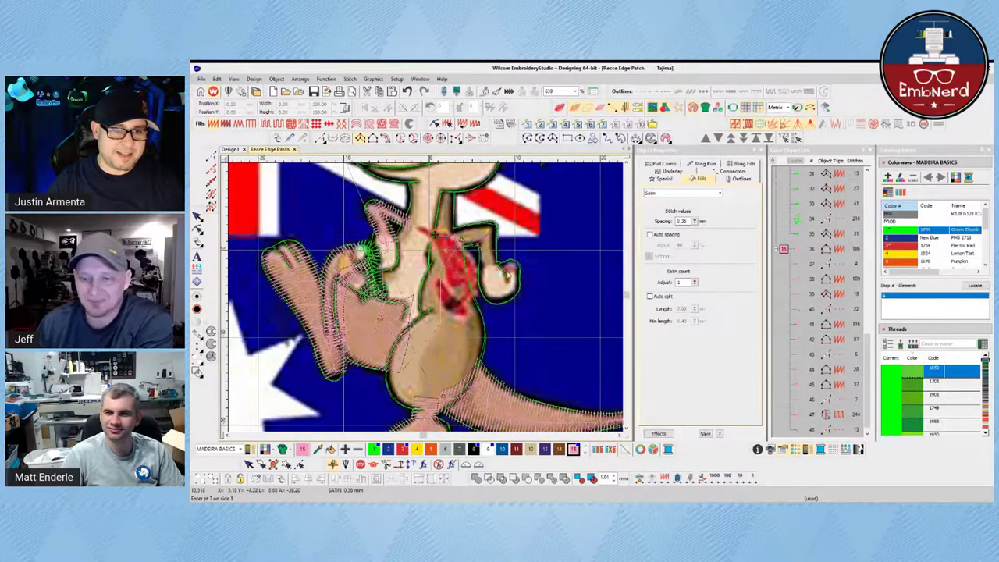
pyautogui.press('Return')
# Reshape the run through the body, moving its end point to the shoulder end of the tail-side arm column.
pyautogui.click(197, 228)
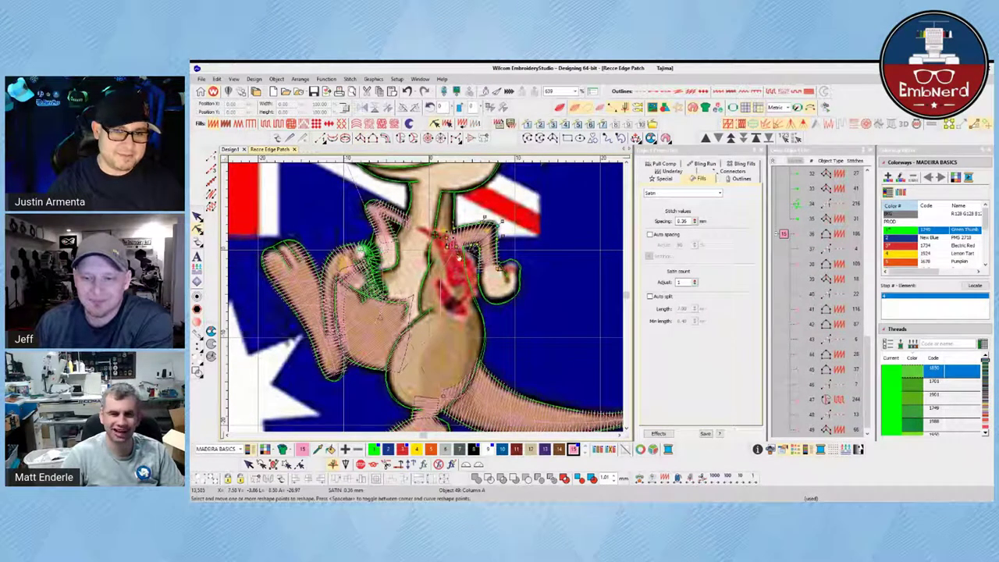
pyautogui.click(467, 257)
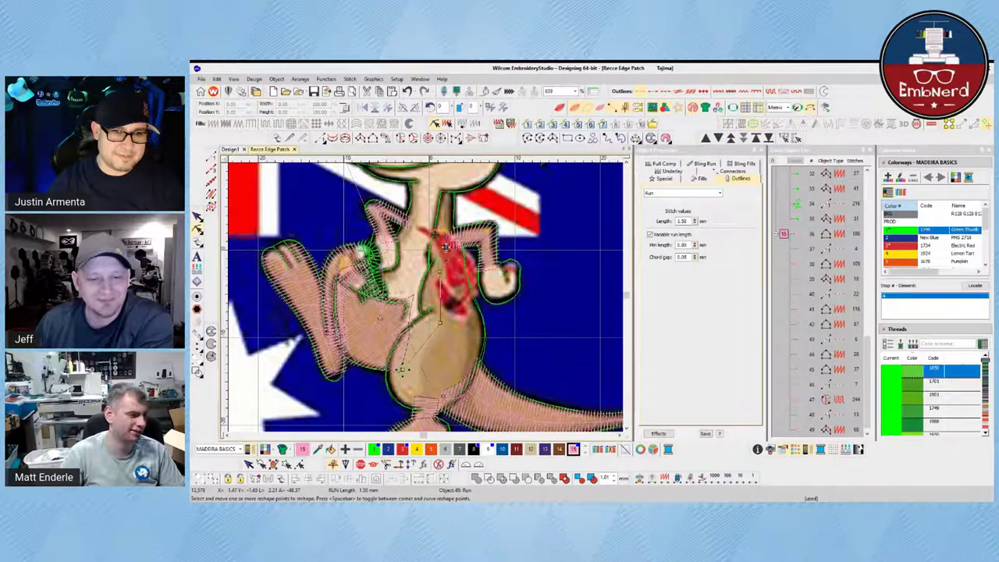
pyautogui.click(447, 245)
pyautogui.click(198, 217)
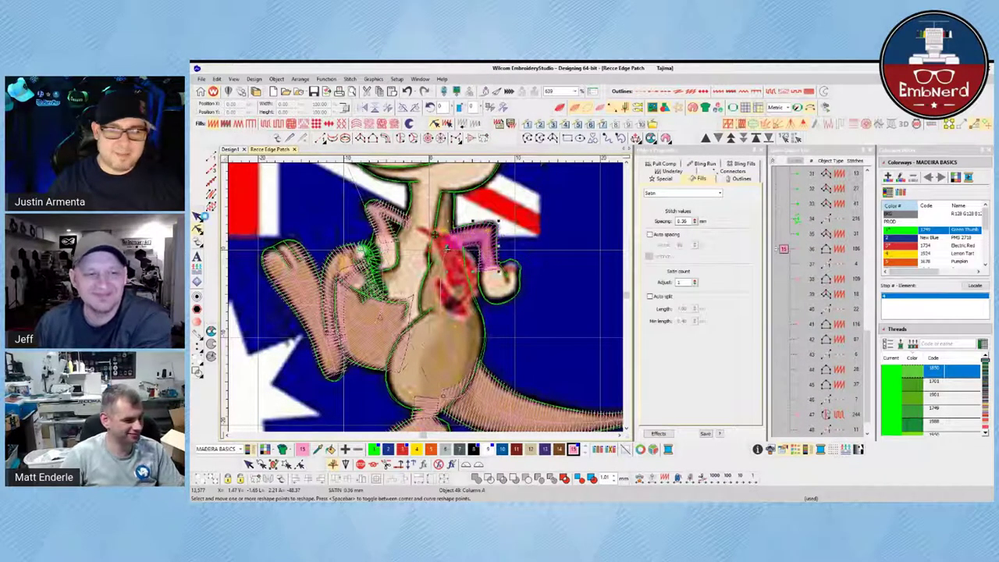
# Select all color 15 objects and turn off trimming after each object in their connector settings.
pyautogui.click(783, 250)
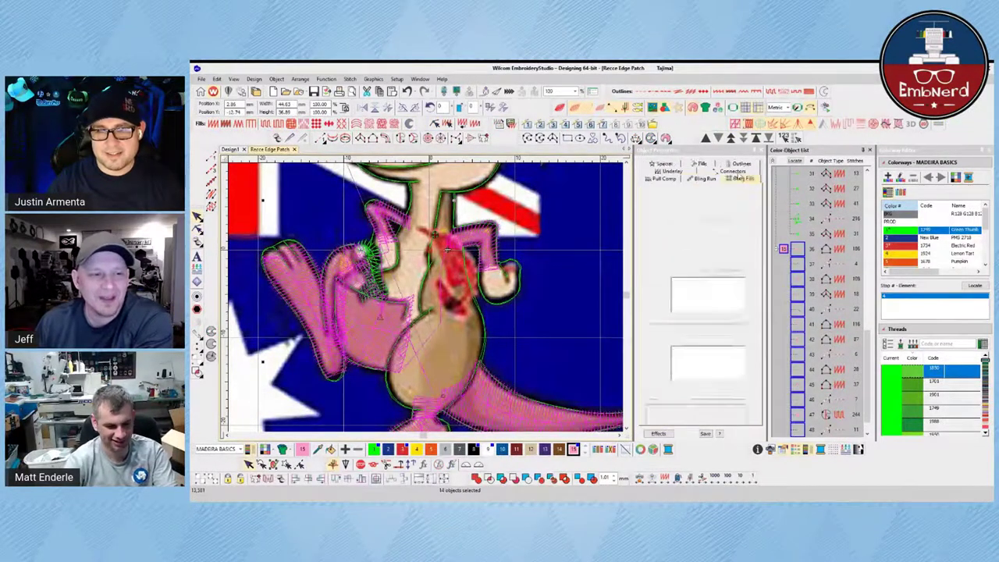
pyautogui.click(733, 172)
pyautogui.click(651, 257)
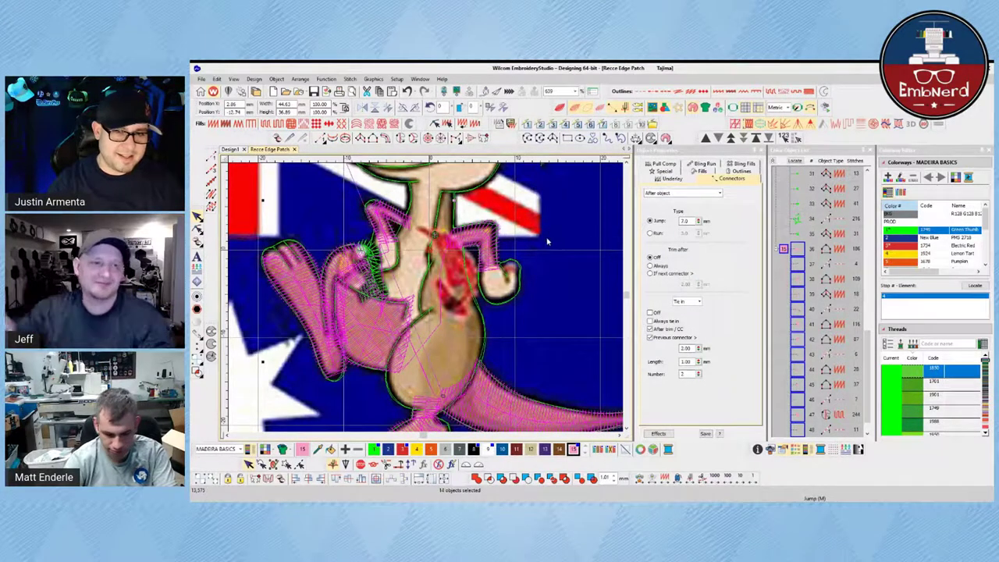
pyautogui.press('Escape')
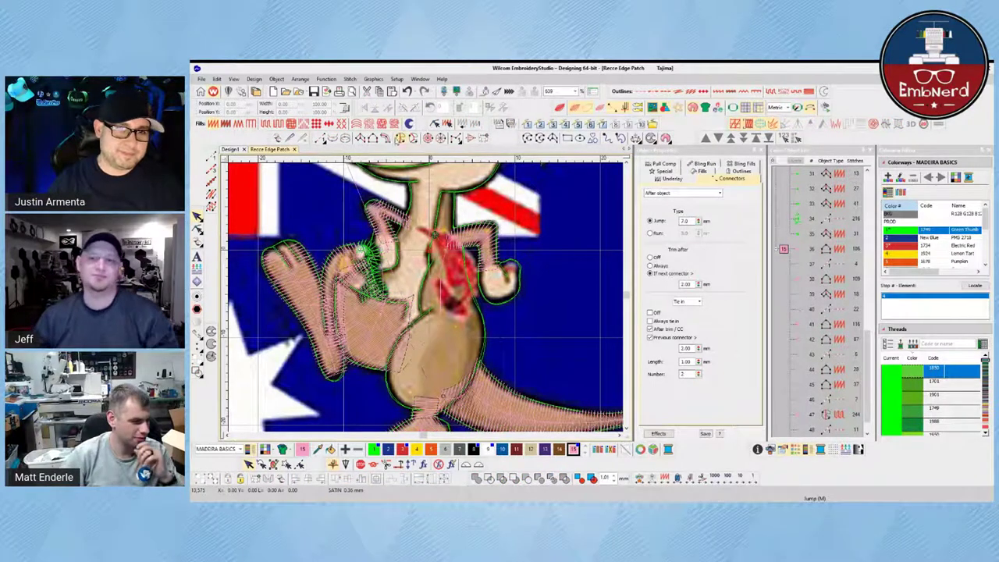
pyautogui.click(401, 138)
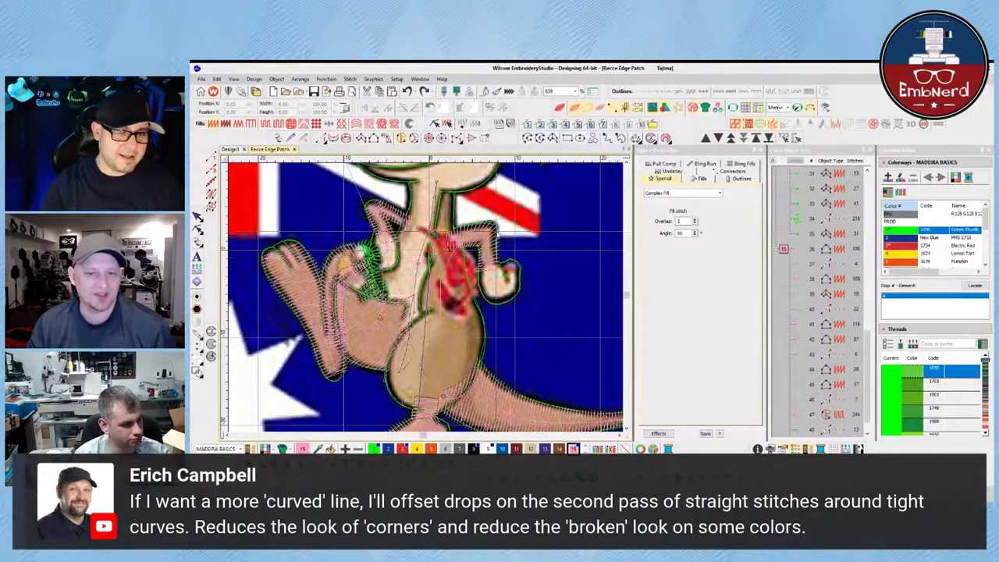
pyautogui.press('Return')
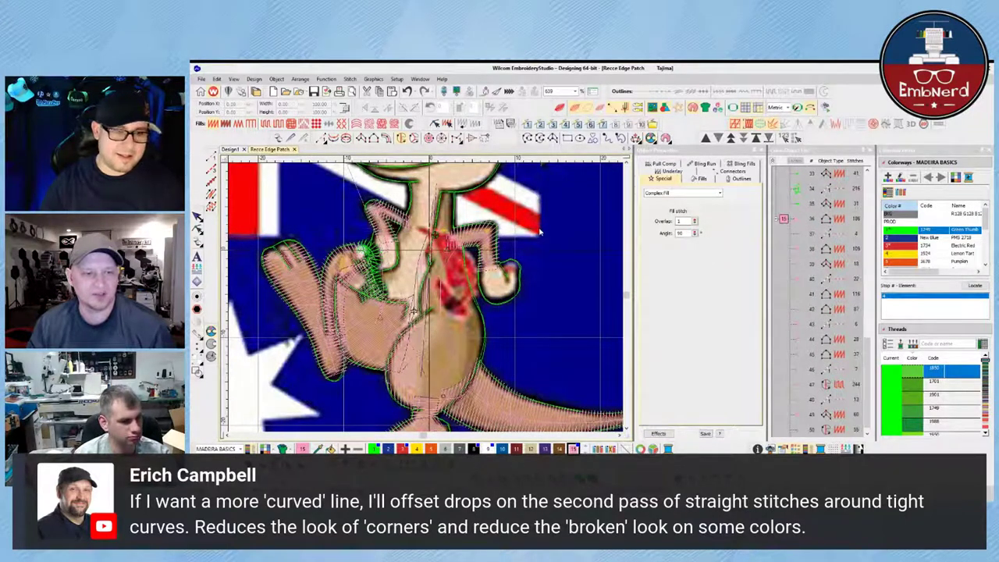
pyautogui.press('Escape')
pyautogui.press('Delete')
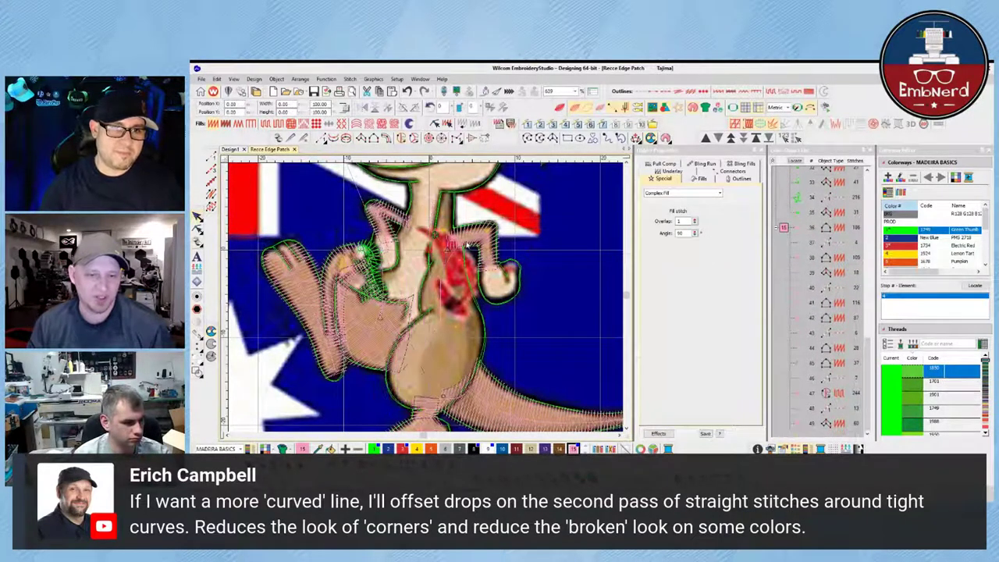
pyautogui.click(453, 250)
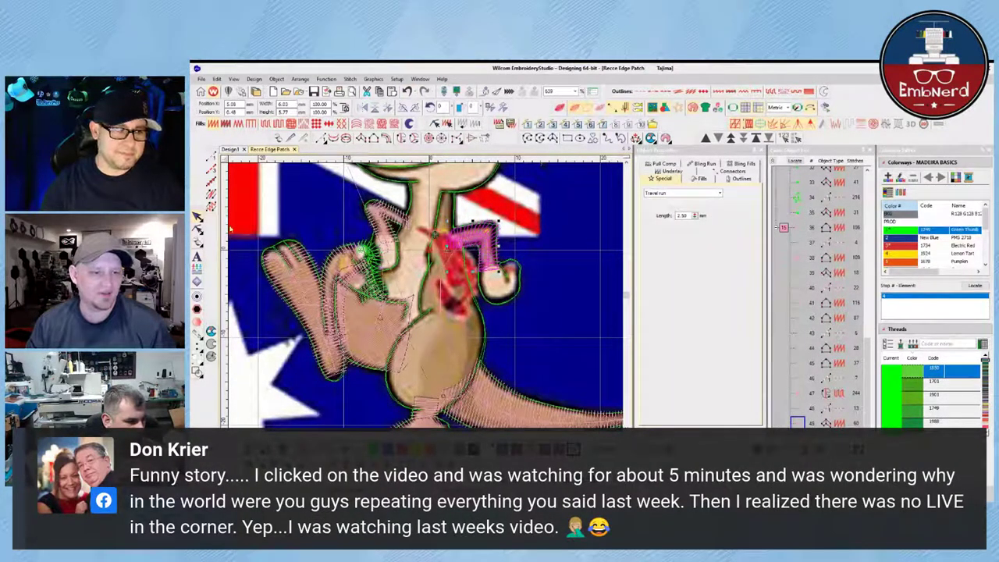
pyautogui.press('Escape')
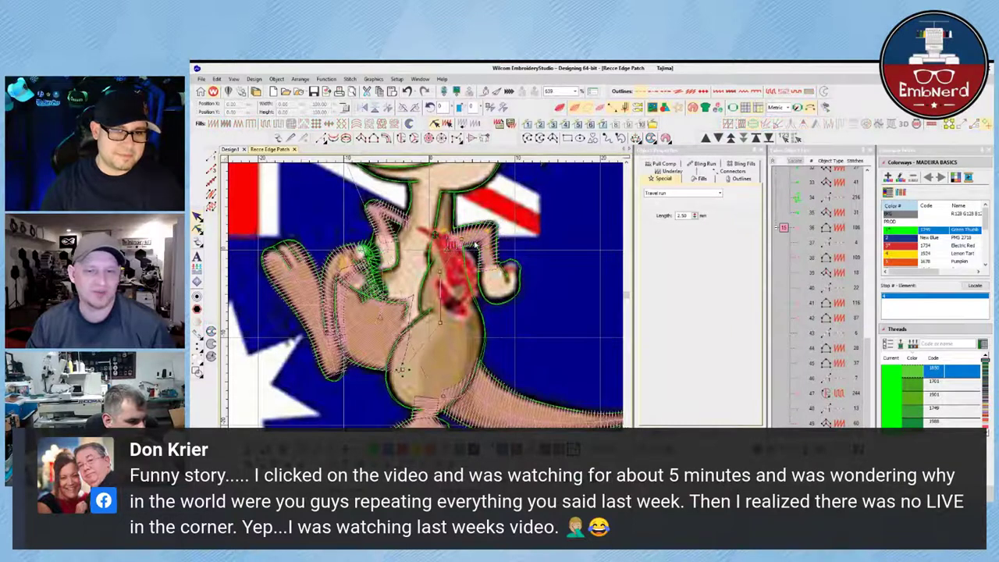
pyautogui.click(459, 242)
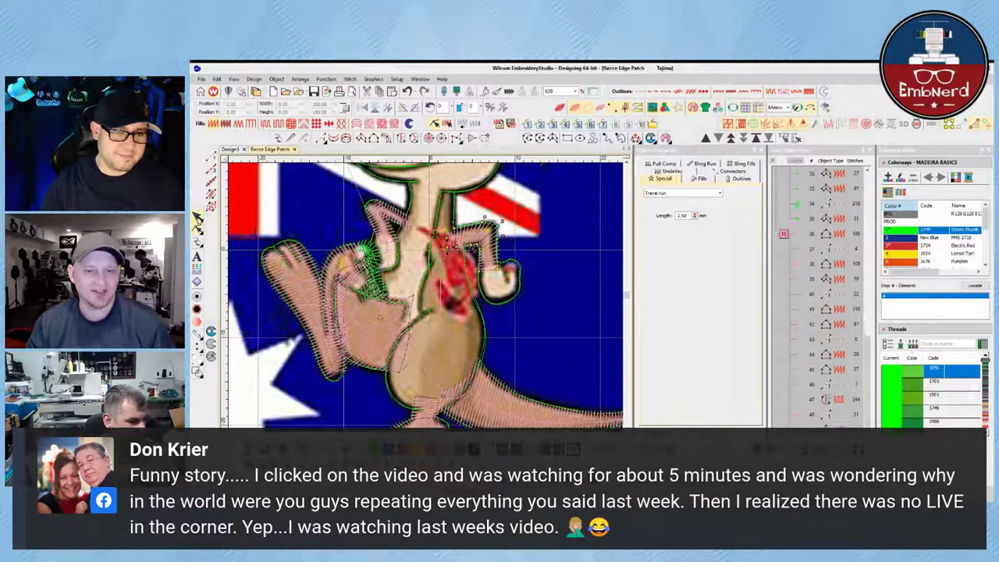
pyautogui.press('Escape')
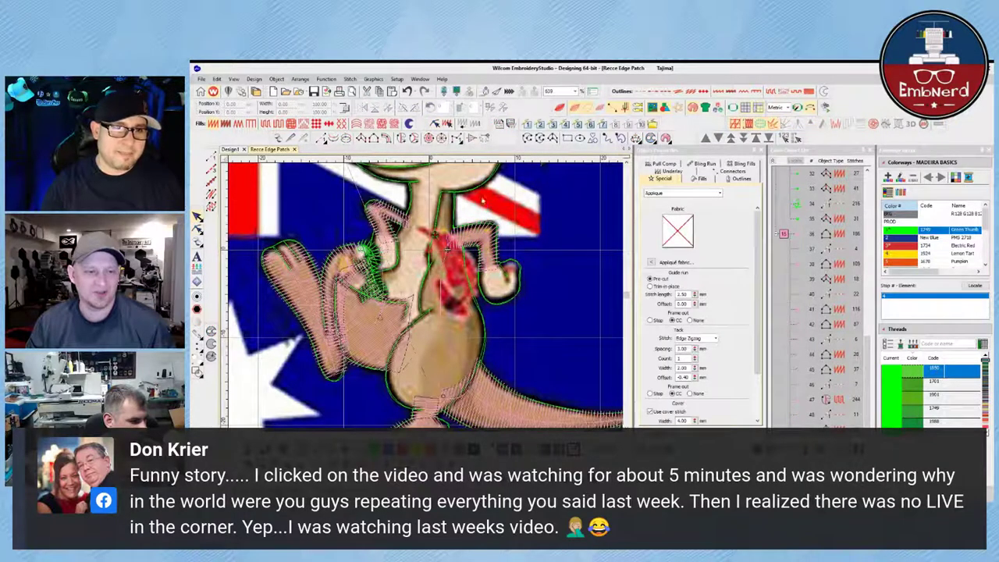
# Digitize a Complex Fill over the body, placing boundary points up the front to the neck and down the back around the thigh.
pyautogui.click(401, 138)
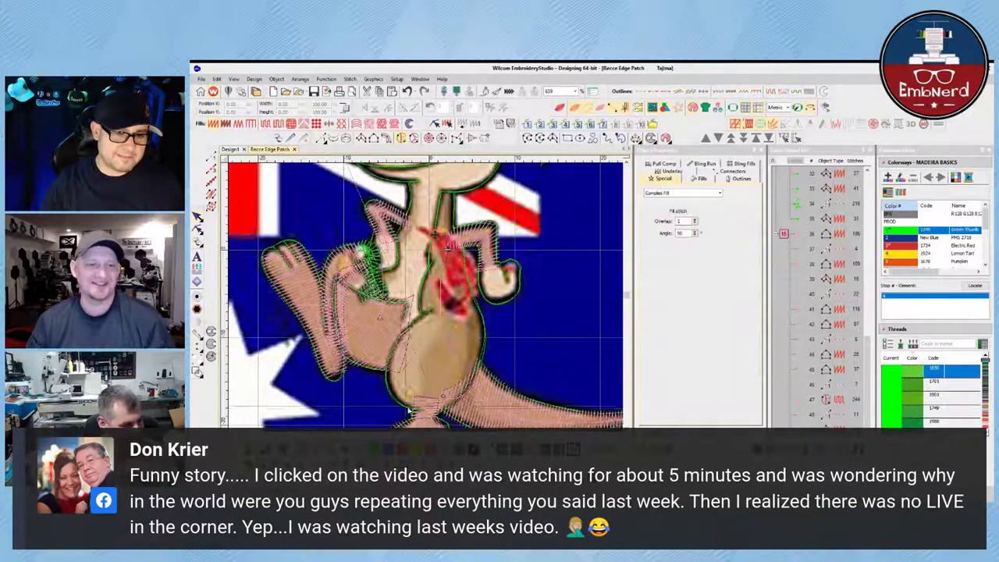
pyautogui.click(397, 389)
pyautogui.click(394, 363)
pyautogui.click(398, 336)
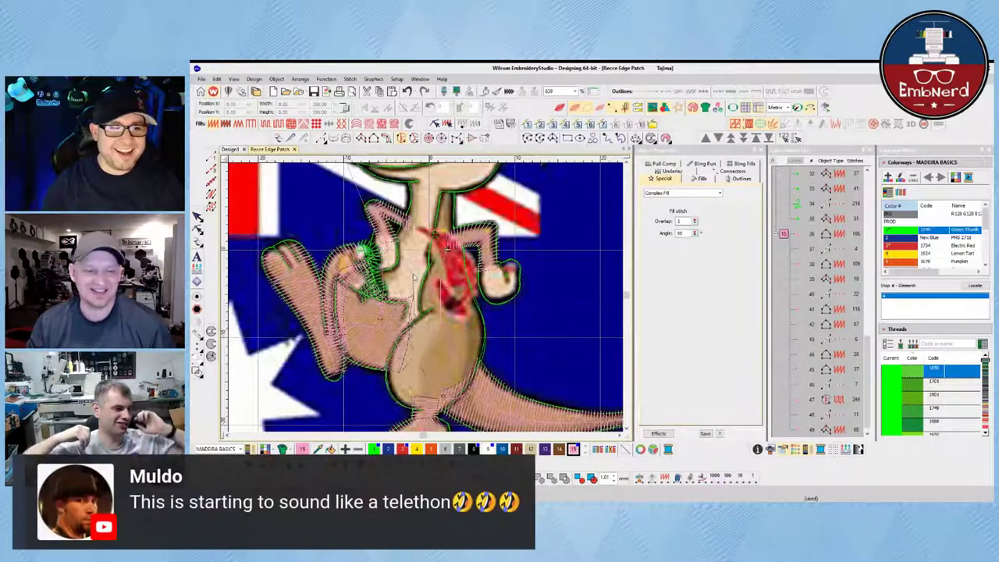
pyautogui.click(437, 187)
pyautogui.click(449, 184)
pyautogui.click(460, 199)
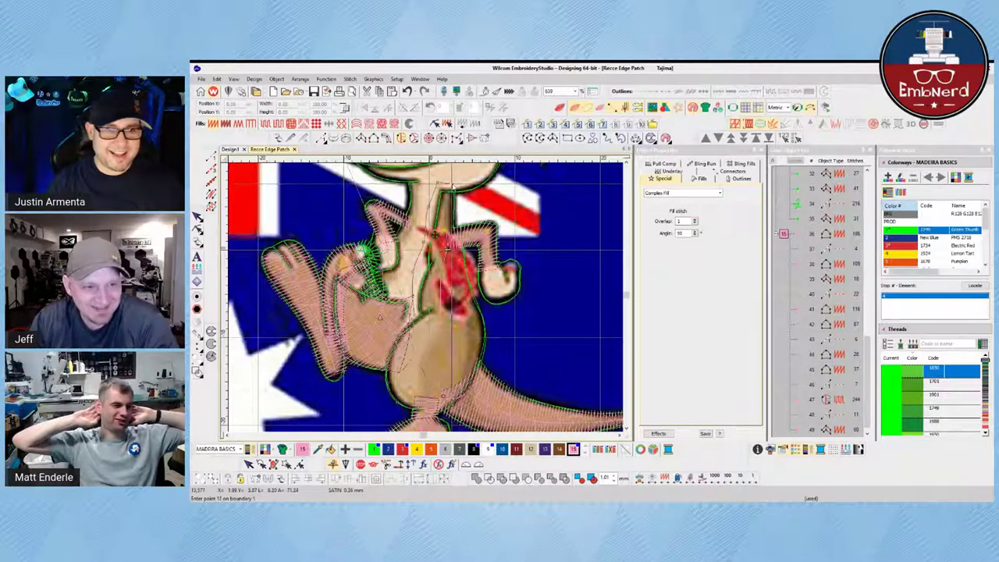
pyautogui.click(455, 226)
pyautogui.click(466, 251)
pyautogui.click(480, 312)
pyautogui.click(482, 332)
pyautogui.click(483, 337)
pyautogui.click(481, 366)
pyautogui.click(475, 380)
pyautogui.click(464, 394)
pyautogui.click(445, 408)
pyautogui.click(436, 411)
pyautogui.click(427, 410)
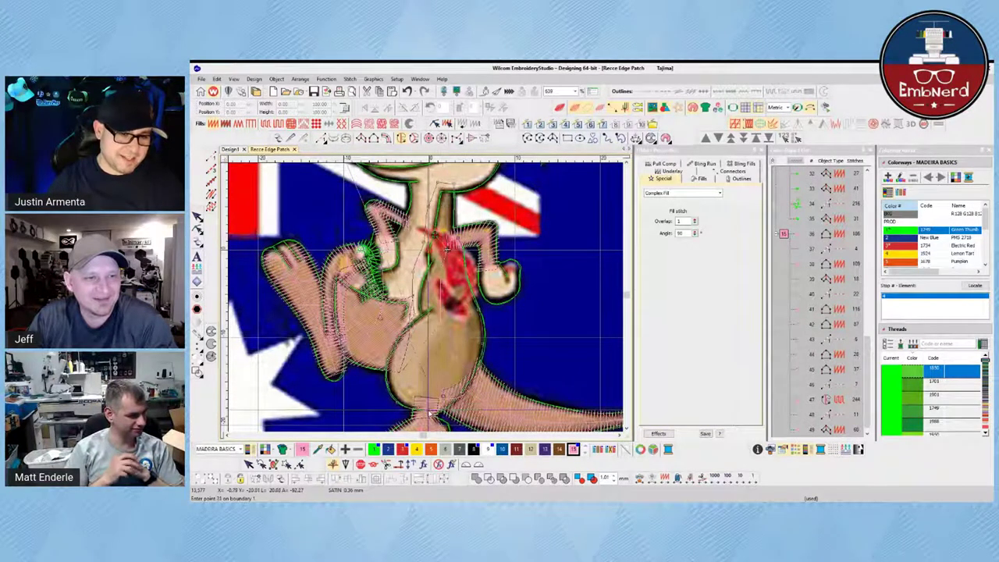
pyautogui.press('Return')
pyautogui.press('Return')
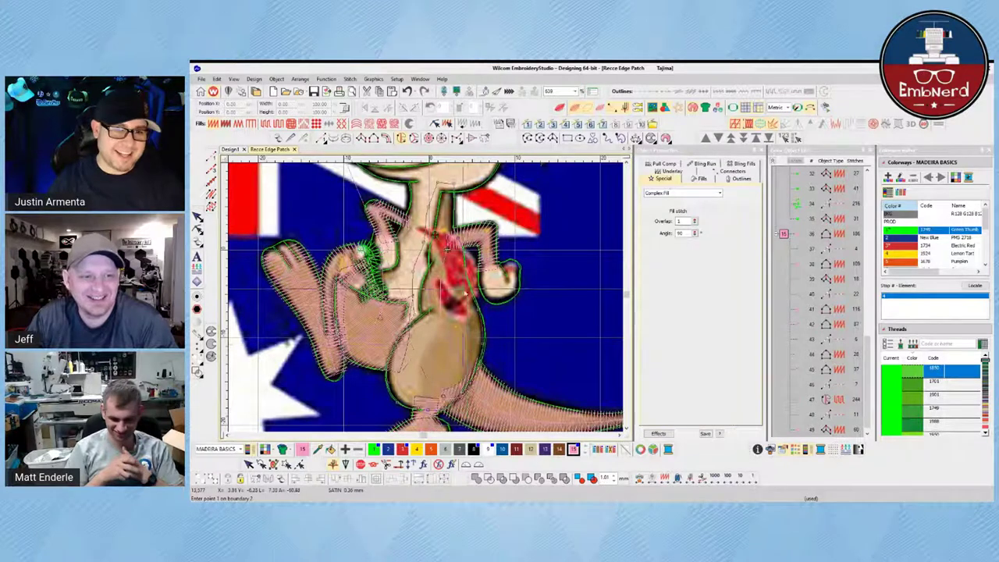
pyautogui.click(439, 187)
pyautogui.click(440, 184)
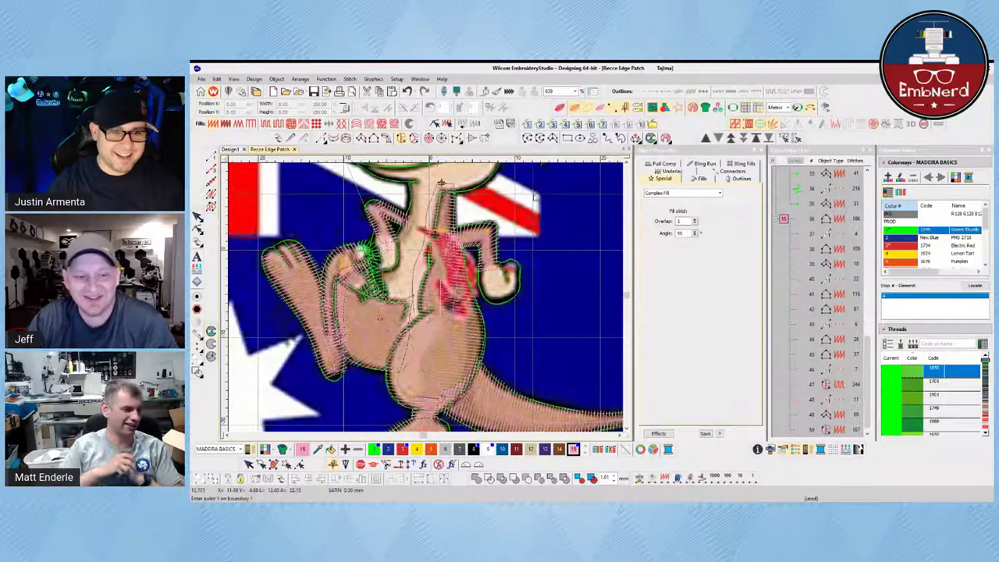
# Reshape the body fill, moving its lower entry/exit point to the middle of the thigh's bottom edge.
pyautogui.press('h')
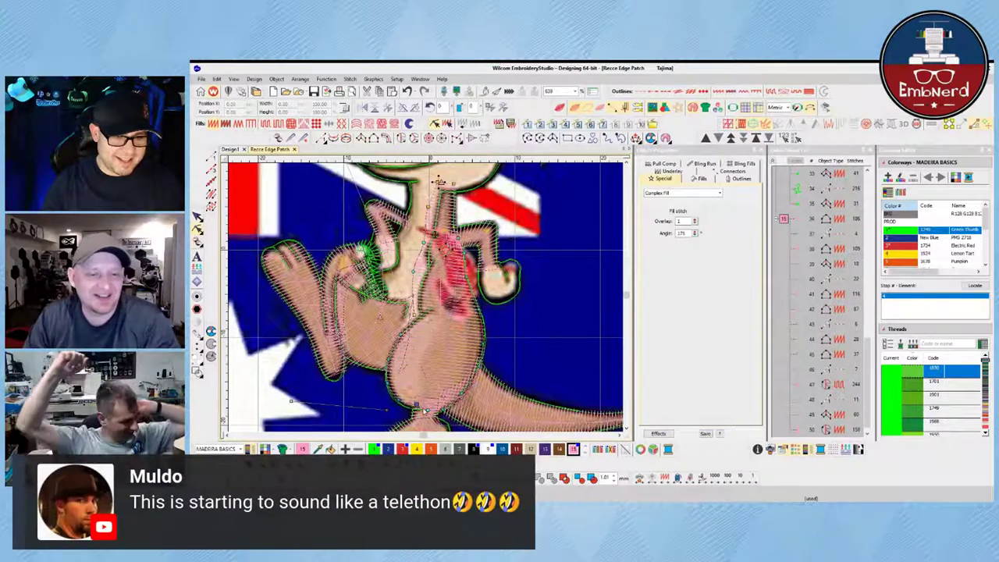
pyautogui.moveTo(432, 407); pyautogui.dragTo(433, 407)
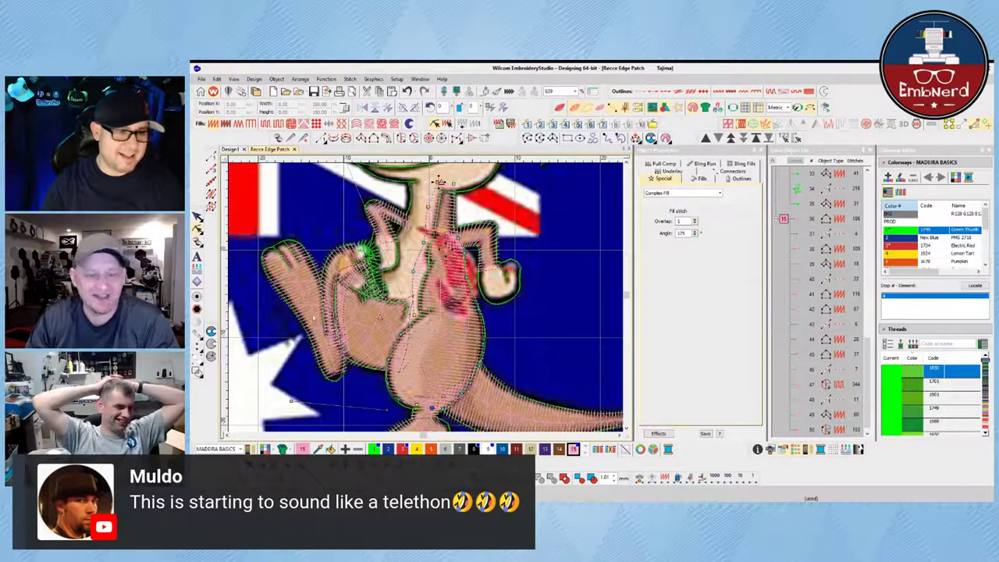
pyautogui.click(201, 216)
# Change the body fill to Tatami and turn on its first underlay.
pyautogui.click(384, 329)
pyautogui.click(405, 331)
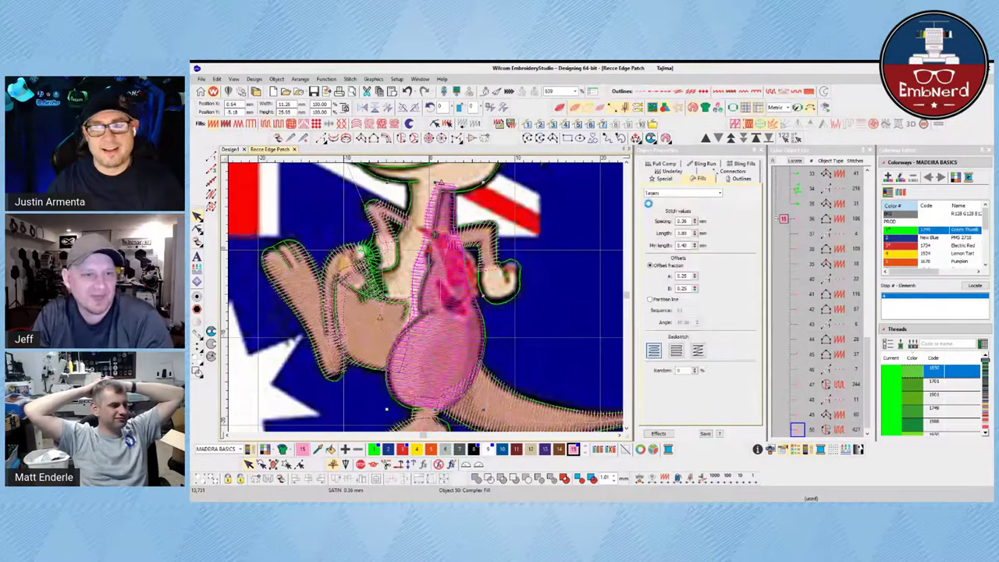
pyautogui.click(671, 171)
pyautogui.click(667, 195)
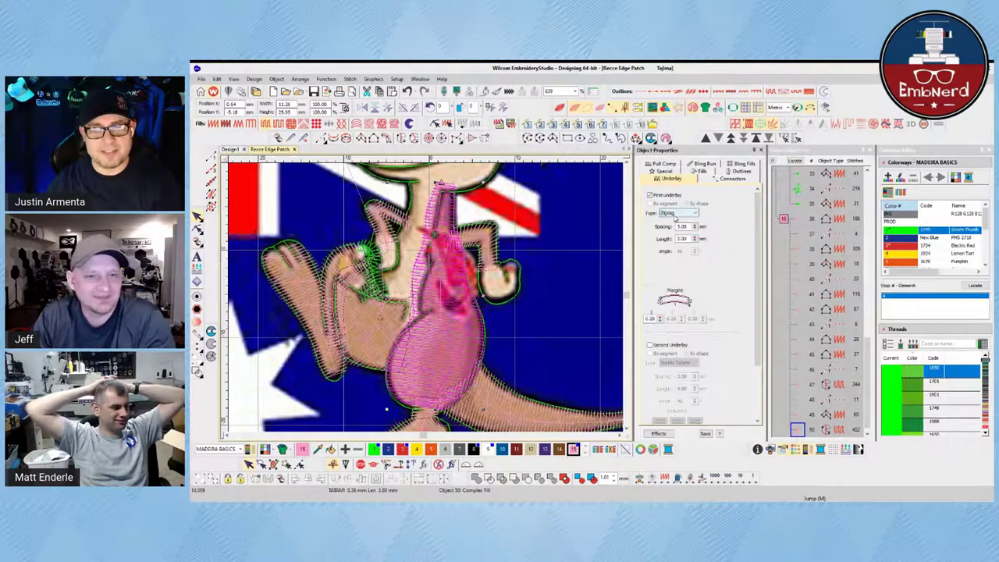
pyautogui.click(565, 320)
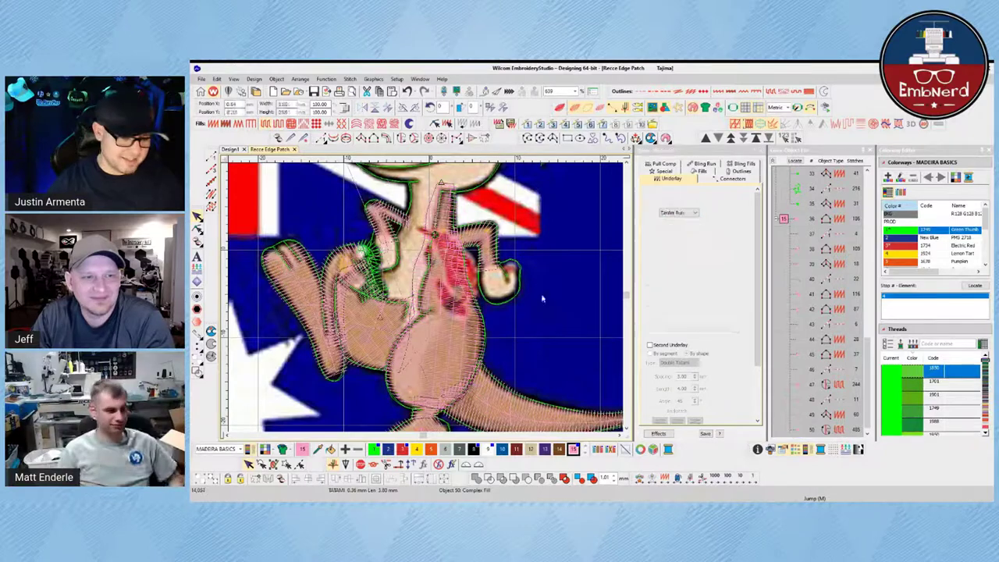
# Examine the filled body, tail, legs and arms in TrueView with the artwork hidden.
pyautogui.press('t')
pyautogui.press('t')
pyautogui.click(468, 344)
pyautogui.scroll(-2, 519, 320)
pyautogui.click(423, 295)
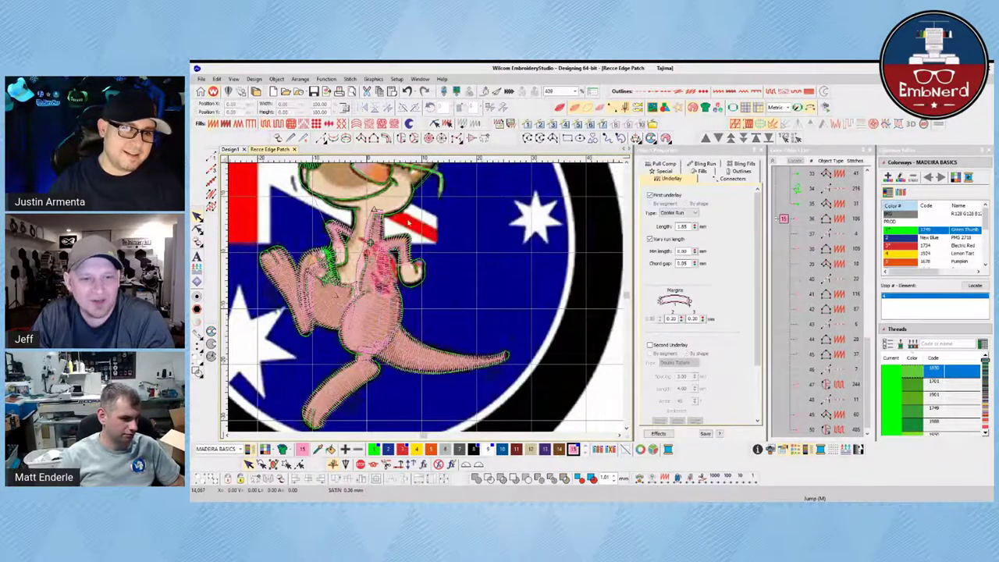
pyautogui.scroll(2, 424, 295)
pyautogui.scroll(1, 424, 290)
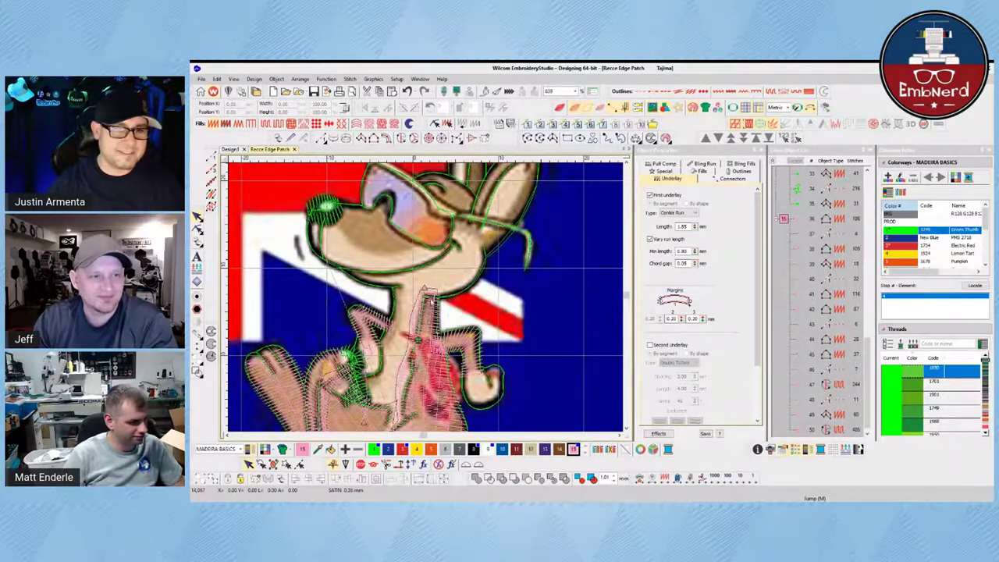
pyautogui.scroll(-3, 447, 278)
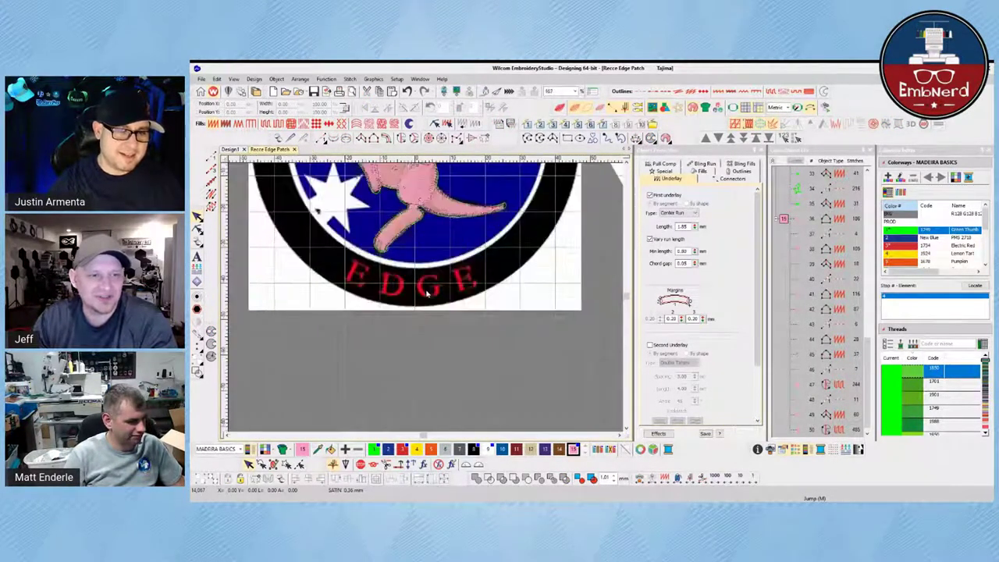
pyautogui.scroll(-1, 428, 300)
pyautogui.scroll(2, 428, 300)
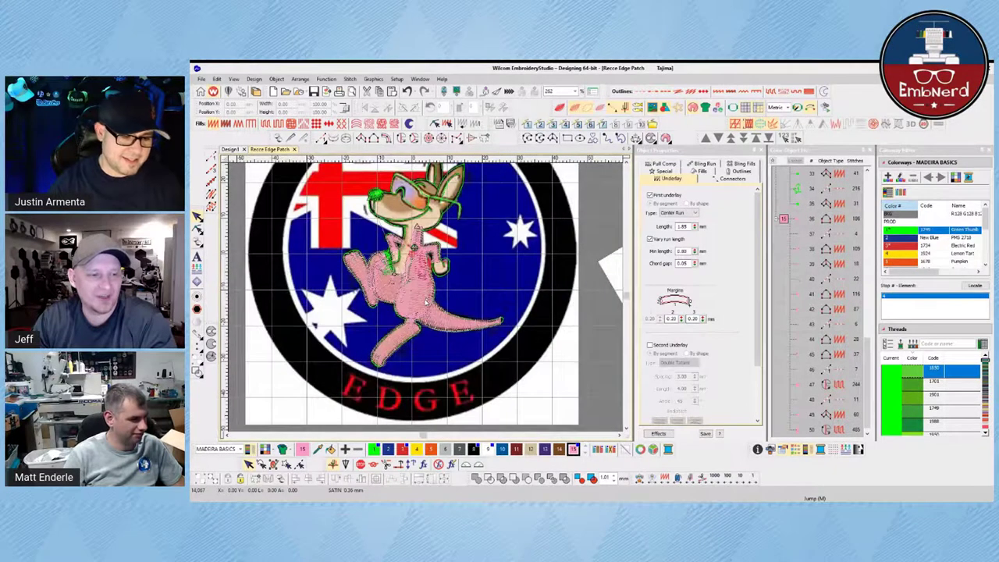
pyautogui.press('t')
pyautogui.press('d')
pyautogui.scroll(2, 417, 326)
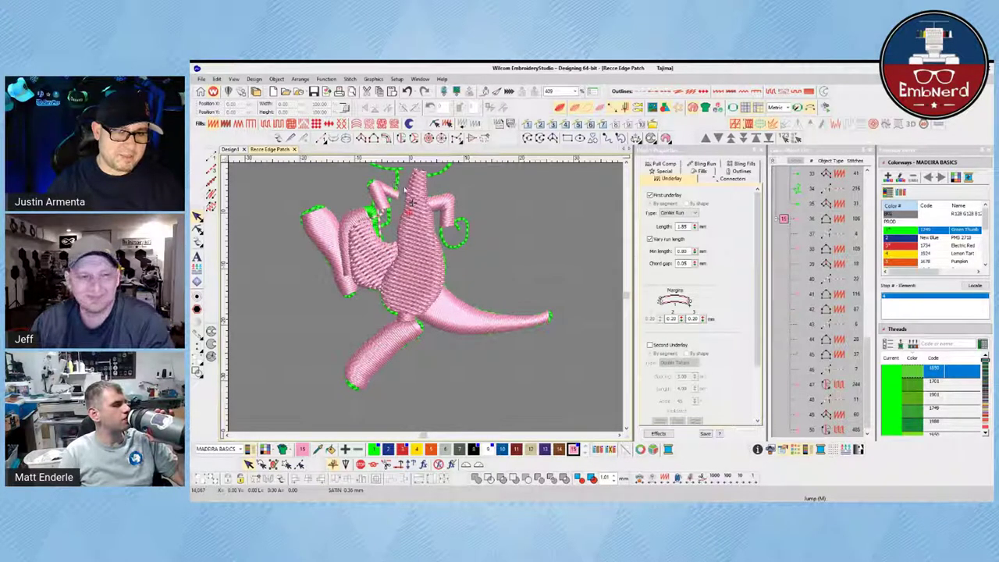
# Show the background artwork behind the kangaroo design and hide the stitches around the head and body.
pyautogui.scroll(-2, 444, 213)
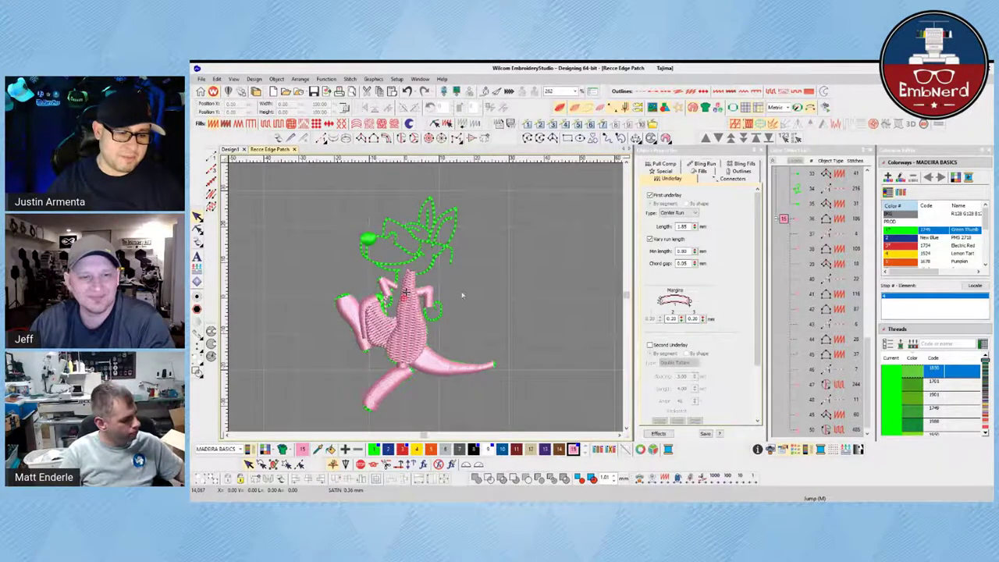
pyautogui.press('d')
pyautogui.press('s')
pyautogui.scroll(2, 405, 226)
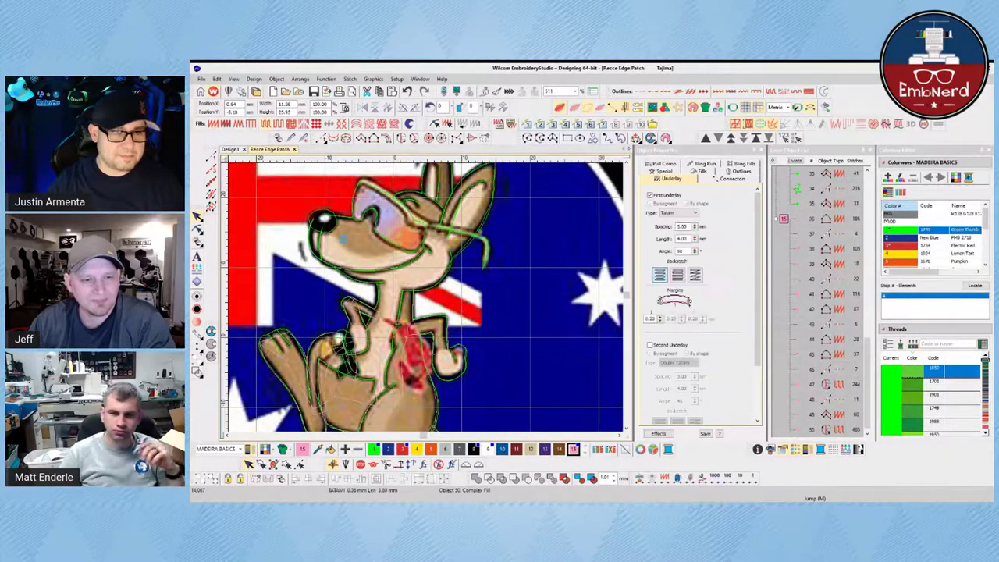
# Digitize a Complex Fill over the brown area of the kangaroo's muzzle, following its mouth line, nose and glasses edge, and set its stitch angle.
pyautogui.click(400, 138)
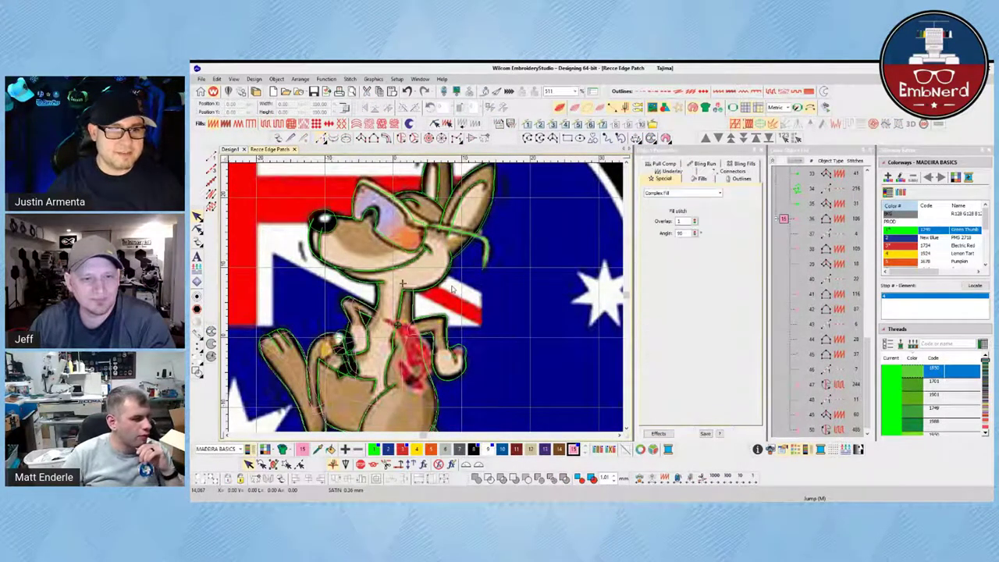
pyautogui.click(423, 256)
pyautogui.click(380, 264)
pyautogui.click(338, 254)
pyautogui.click(324, 242)
pyautogui.click(326, 218)
pyautogui.click(354, 220)
pyautogui.click(361, 213)
pyautogui.click(373, 207)
pyautogui.click(384, 214)
pyautogui.click(396, 230)
pyautogui.click(407, 238)
pyautogui.click(422, 240)
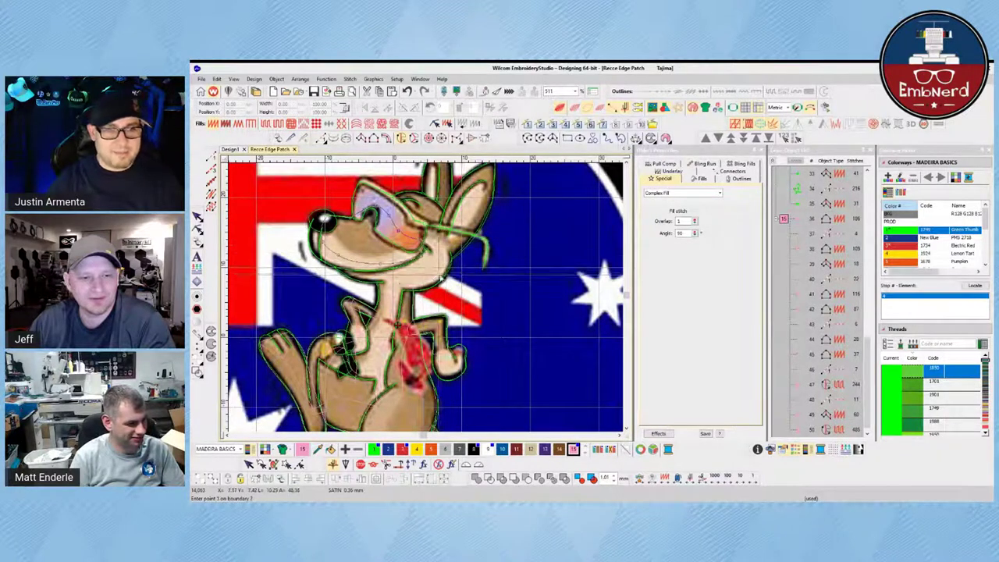
pyautogui.click(403, 283)
pyautogui.press('Return')
pyautogui.press('Return')
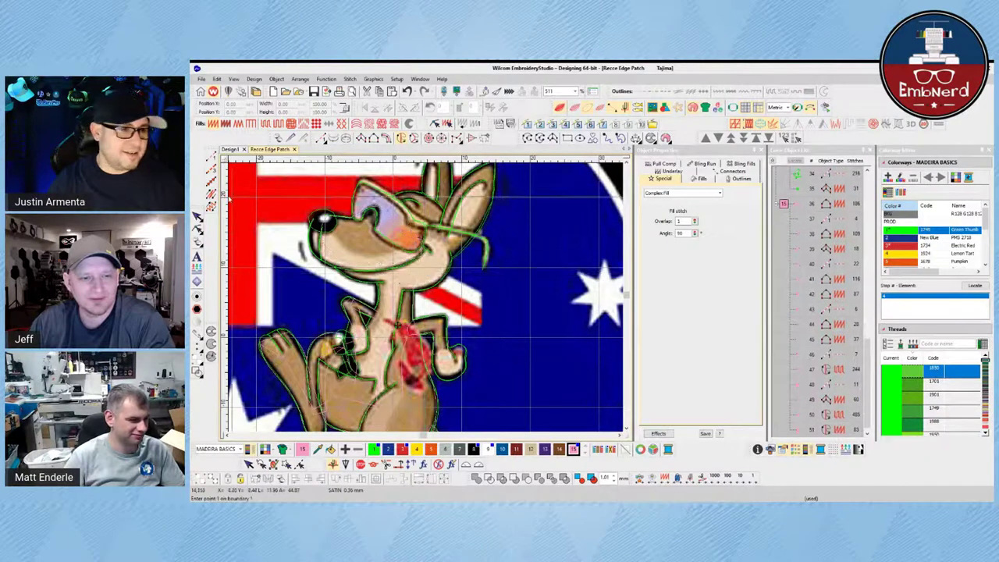
# Add a run stitch linking the top of the neck to the muzzle, and sequence it directly after the body fill.
pyautogui.click(401, 283)
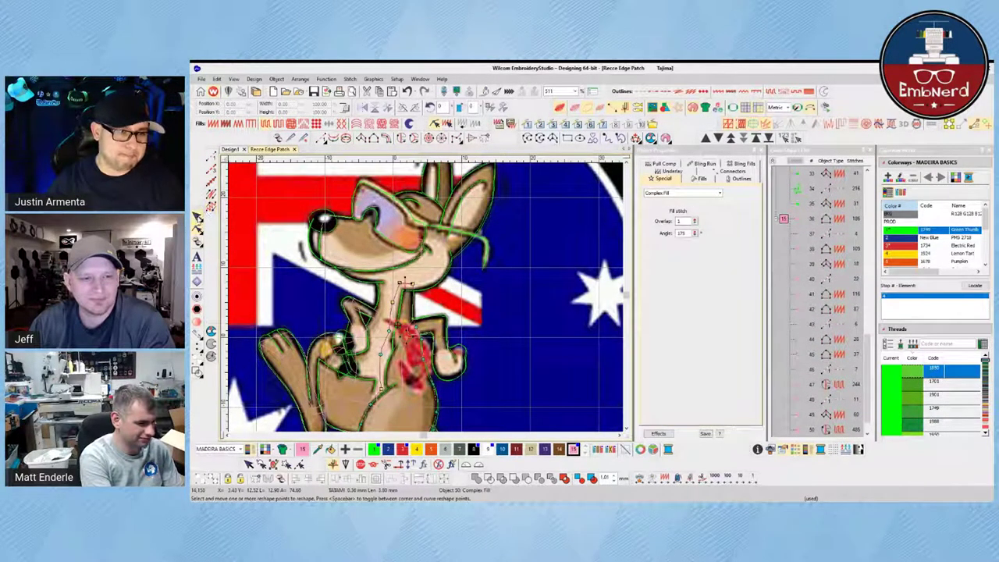
pyautogui.press('Escape')
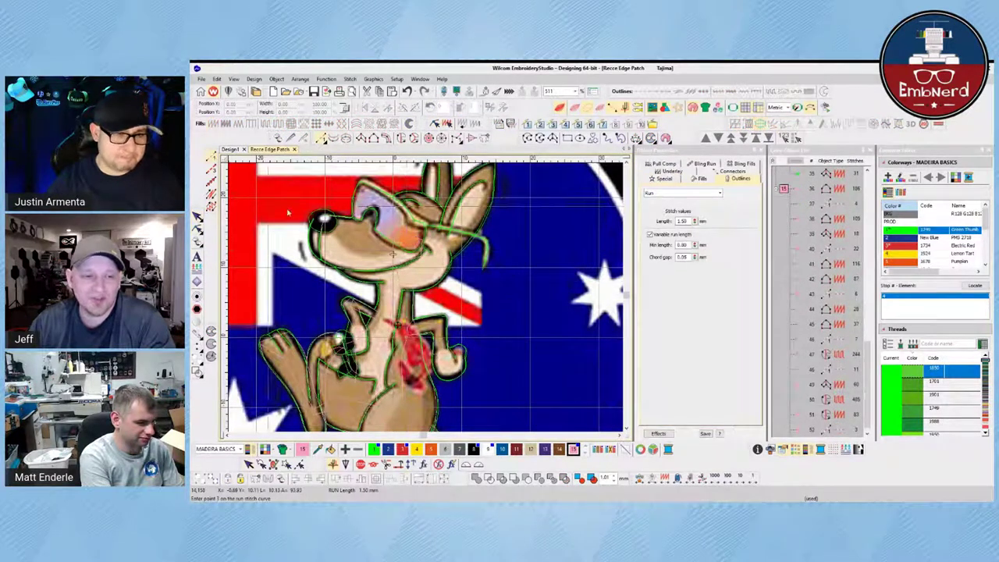
pyautogui.click(197, 215)
pyautogui.click(399, 280)
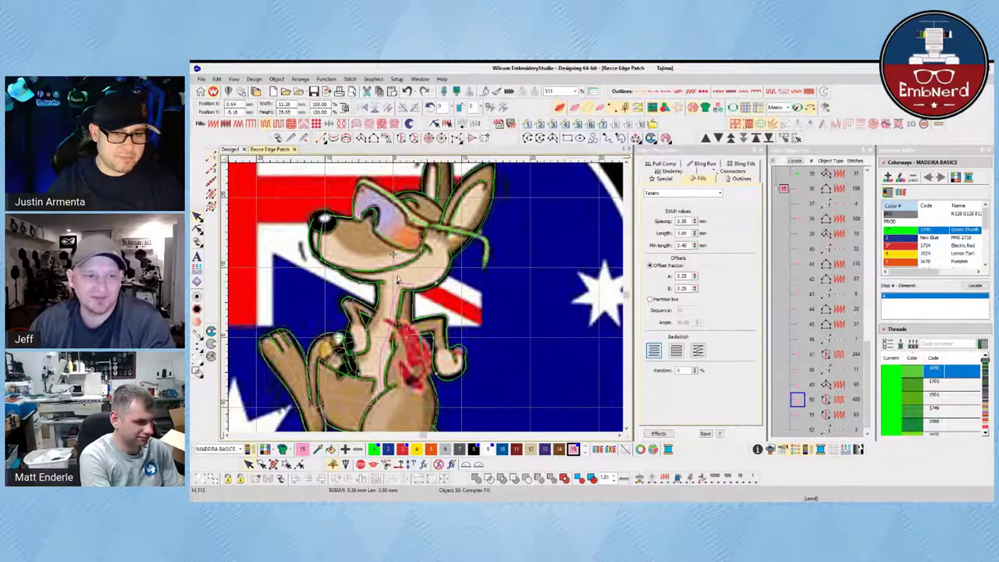
pyautogui.keyDown('ctrl'); pyautogui.click(399, 278); pyautogui.keyUp('ctrl')
pyautogui.click(782, 138)
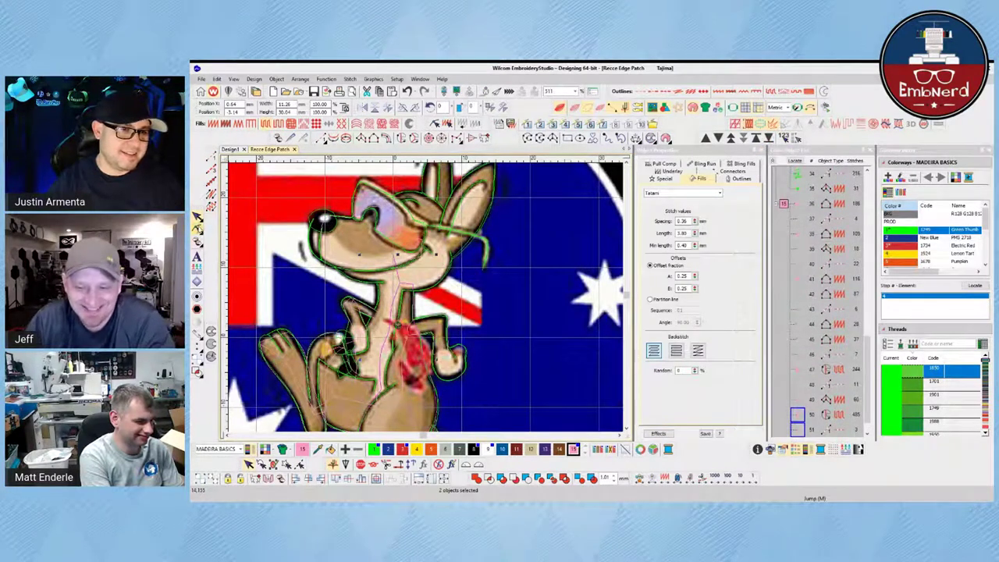
# Show the stitches again and apply the body fill's tatami properties to the muzzle fill.
pyautogui.press('h')
pyautogui.press('Tab')
pyautogui.press('Tab')
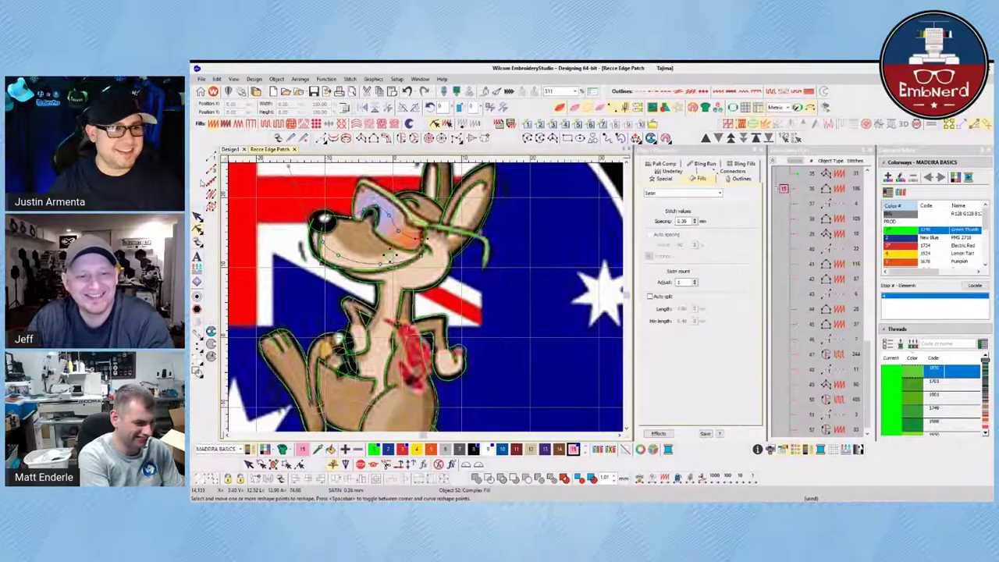
pyautogui.click(198, 215)
pyautogui.click(266, 230)
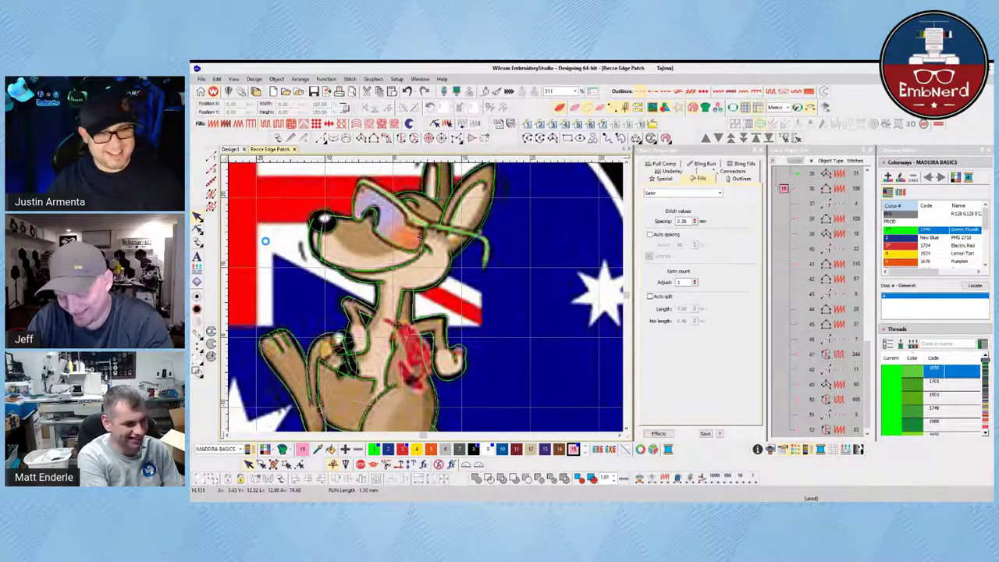
pyautogui.press('t')
pyautogui.press('t')
pyautogui.click(351, 247)
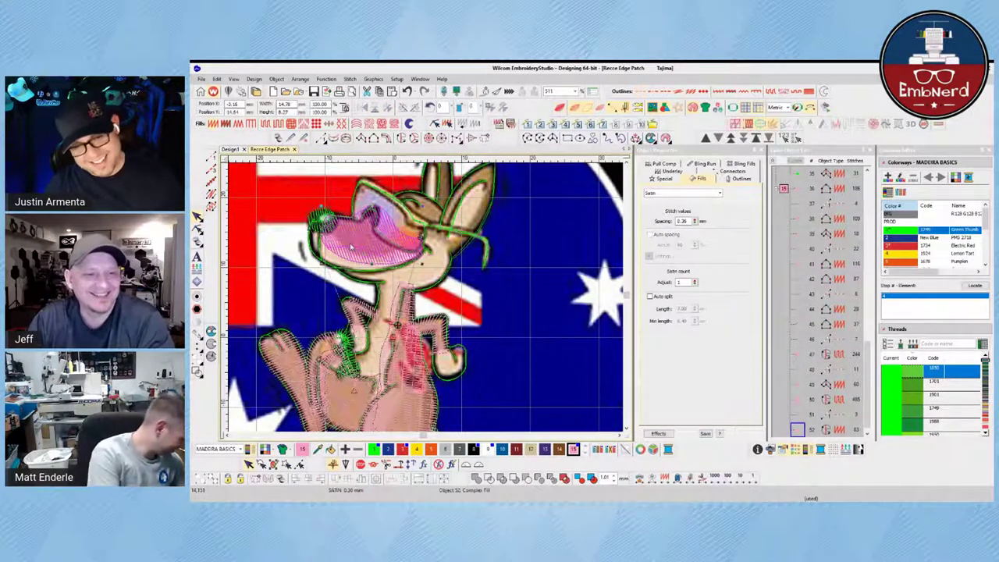
pyautogui.click(414, 379)
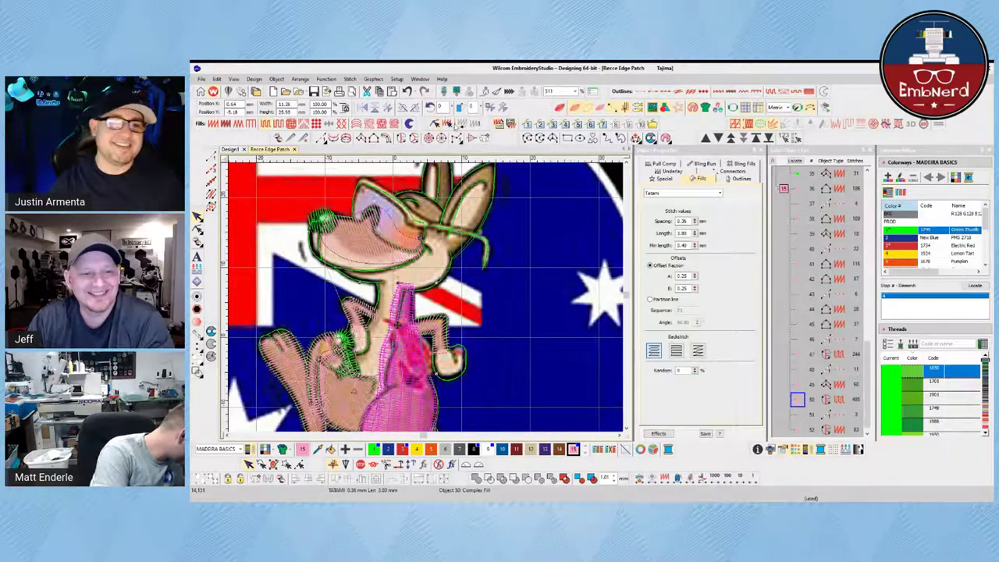
pyautogui.press('Tab')
pyautogui.press('Tab')
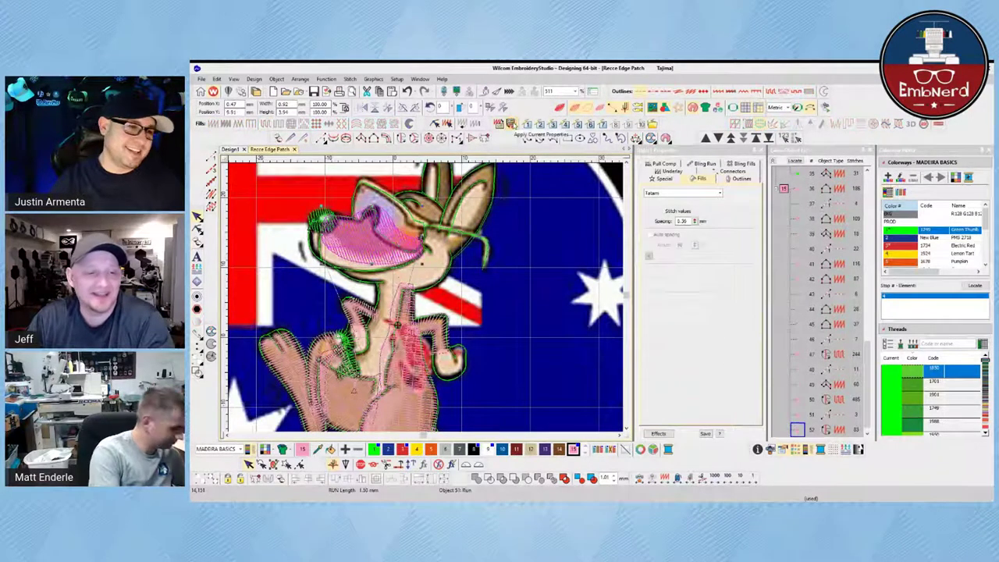
pyautogui.click(511, 124)
# Examine the muzzle fill's reshape points and its stitching against the artwork, with the whole kangaroo in view and close up.
pyautogui.press('h')
pyautogui.scroll(-2, 308, 283)
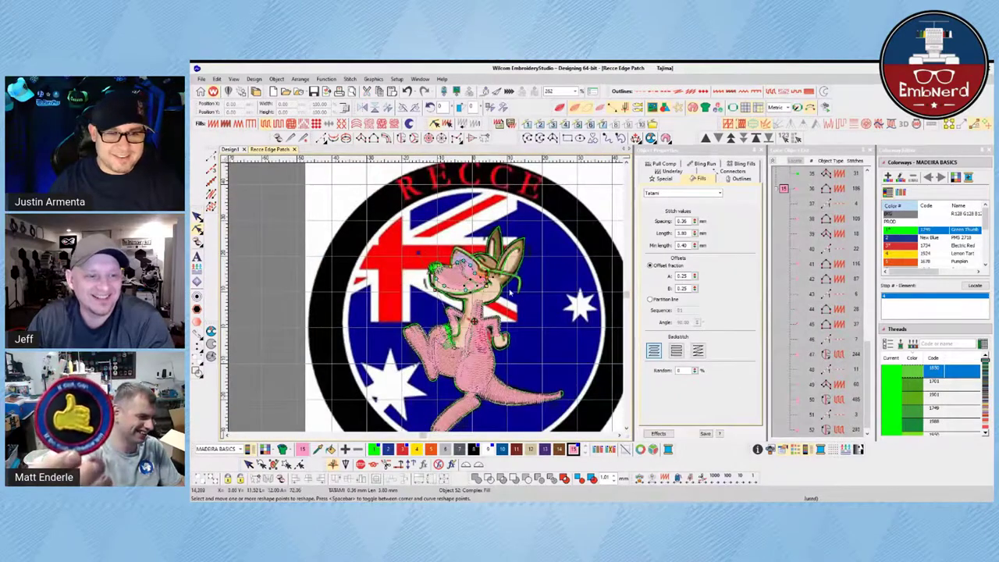
pyautogui.press('z')
pyautogui.scroll(2, 423, 303)
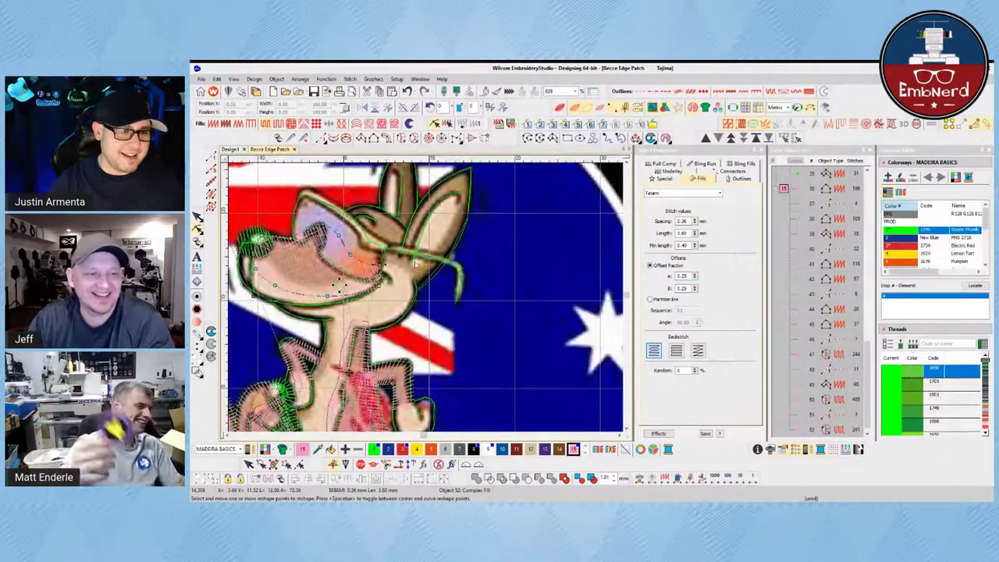
pyautogui.scroll(-1, 444, 309)
pyautogui.scroll(1, 437, 308)
pyautogui.press('Escape')
pyautogui.press('Escape')
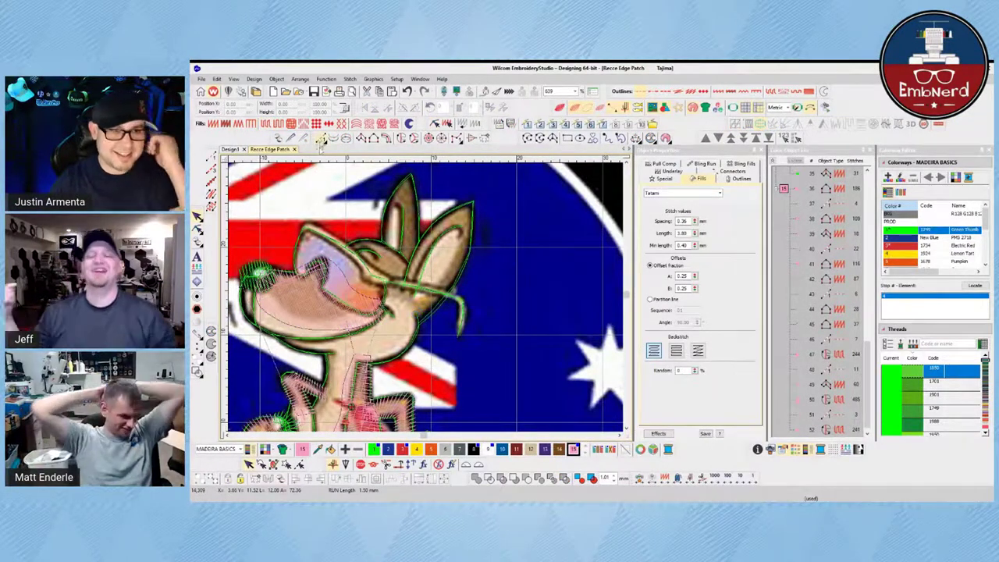
# Digitize a travelling run stitch across the head to the base of the kangaroo's left ear.
pyautogui.click(320, 137)
pyautogui.click(402, 265)
pyautogui.click(400, 207)
pyautogui.press('Return')
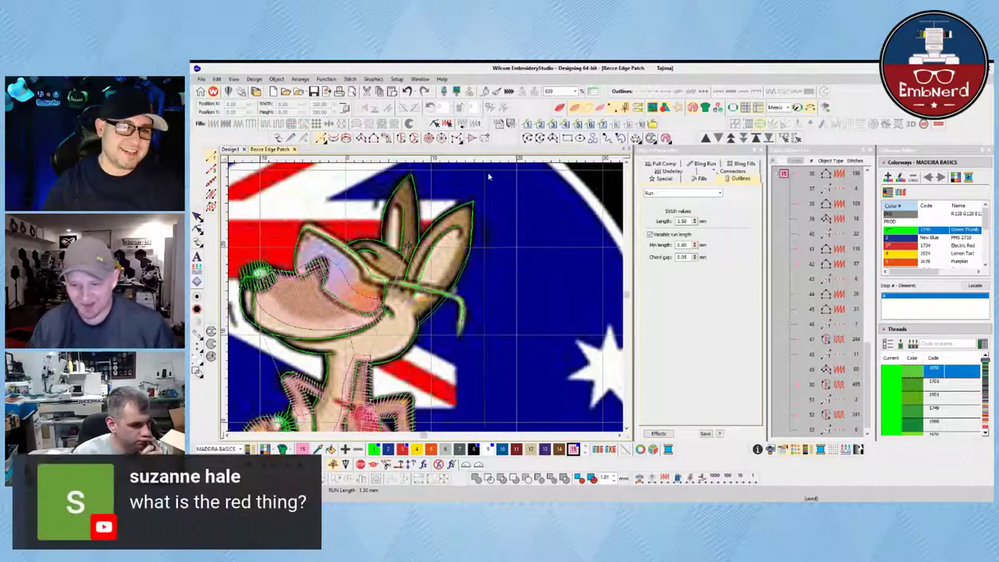
# Examine the red area on the kangaroo's chest in the artwork, with and without the stitches shown.
pyautogui.scroll(1, 417, 185)
pyautogui.scroll(-5, 448, 382)
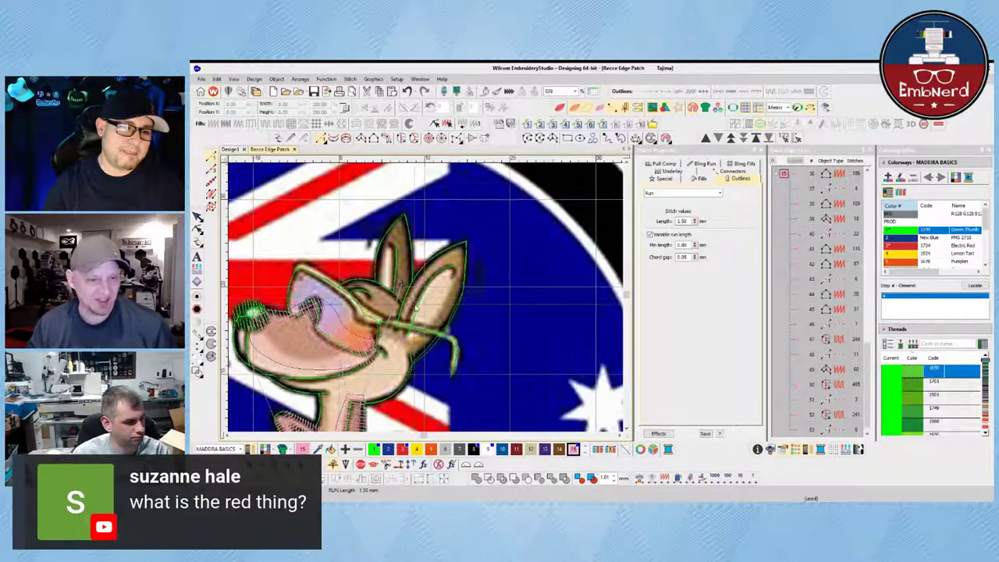
pyautogui.scroll(-3, 435, 360)
pyautogui.scroll(4, 435, 360)
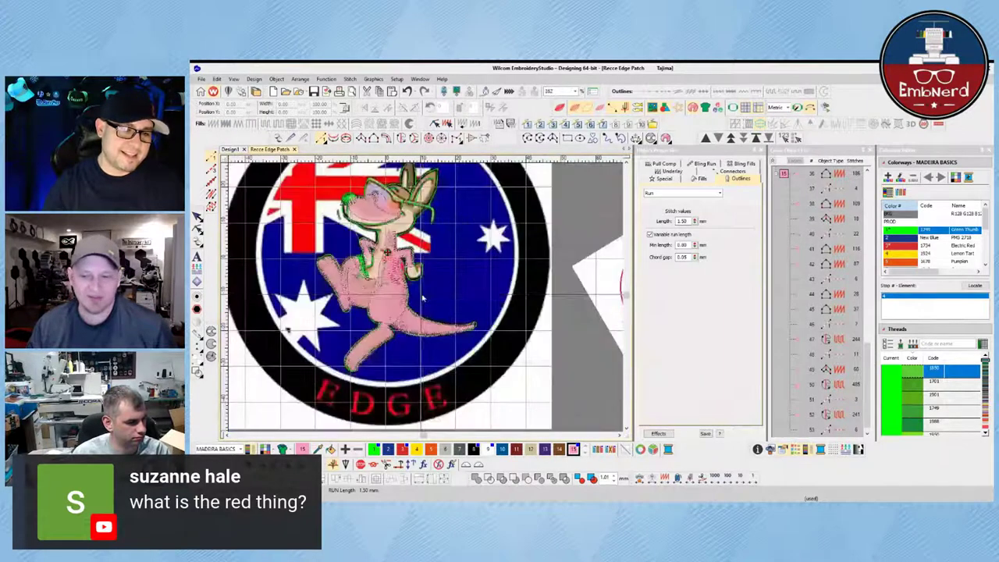
pyautogui.scroll(4, 427, 302)
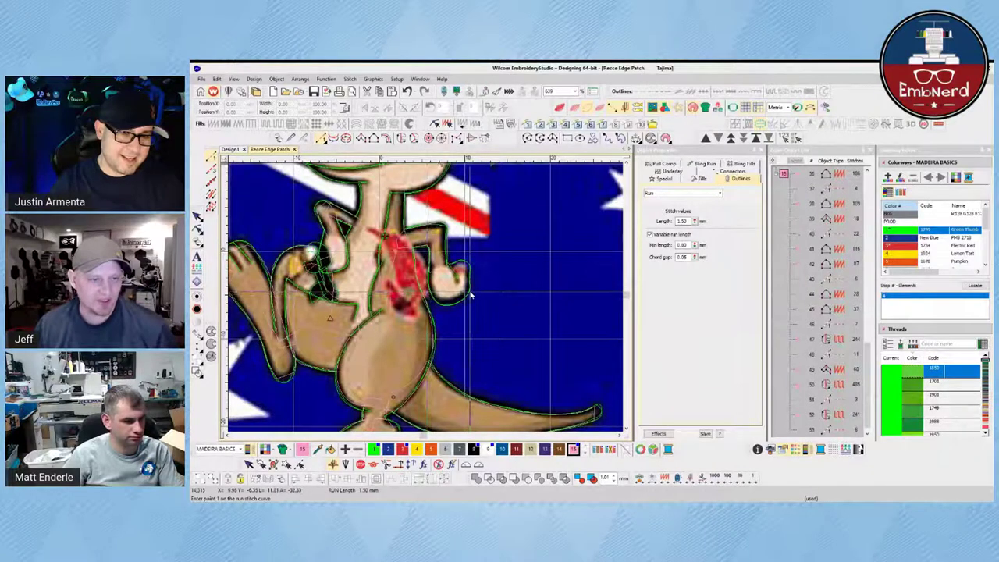
pyautogui.press('s')
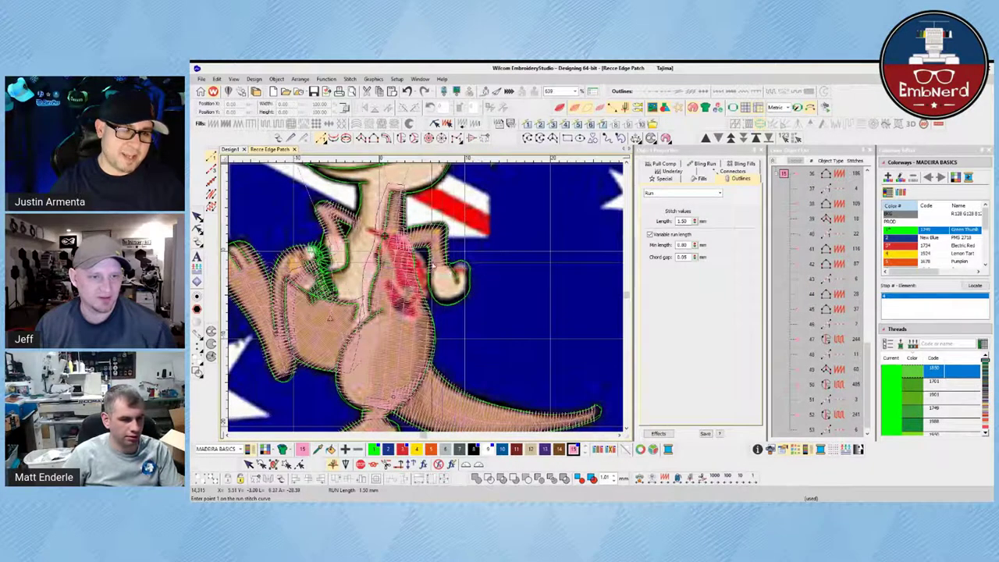
pyautogui.scroll(-3, 433, 262)
pyautogui.scroll(2, 427, 246)
# Digitize a Column B shape over the brown part of the left ear, from its base to the tip.
pyautogui.scroll(3, 429, 269)
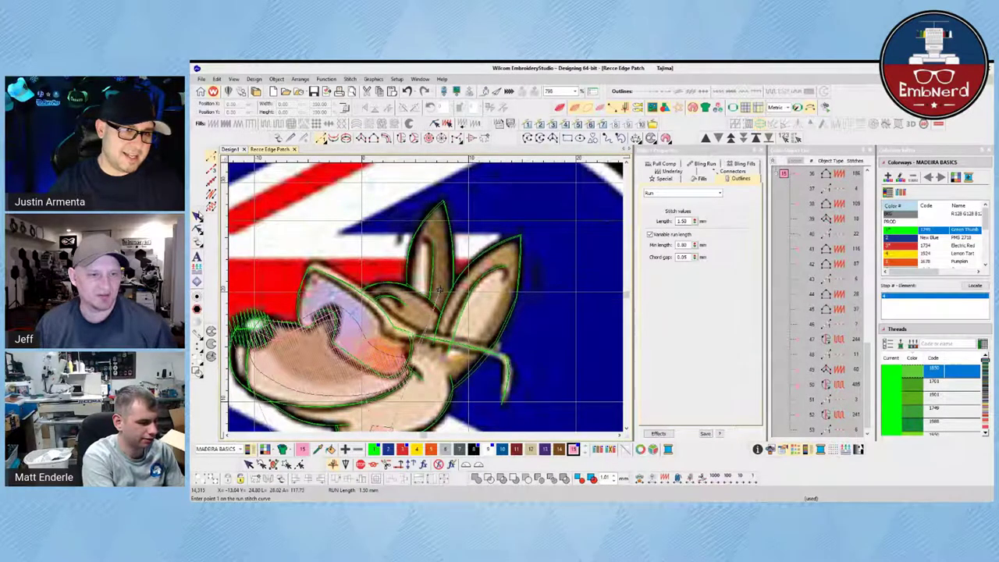
pyautogui.press('Escape')
pyautogui.click(439, 290)
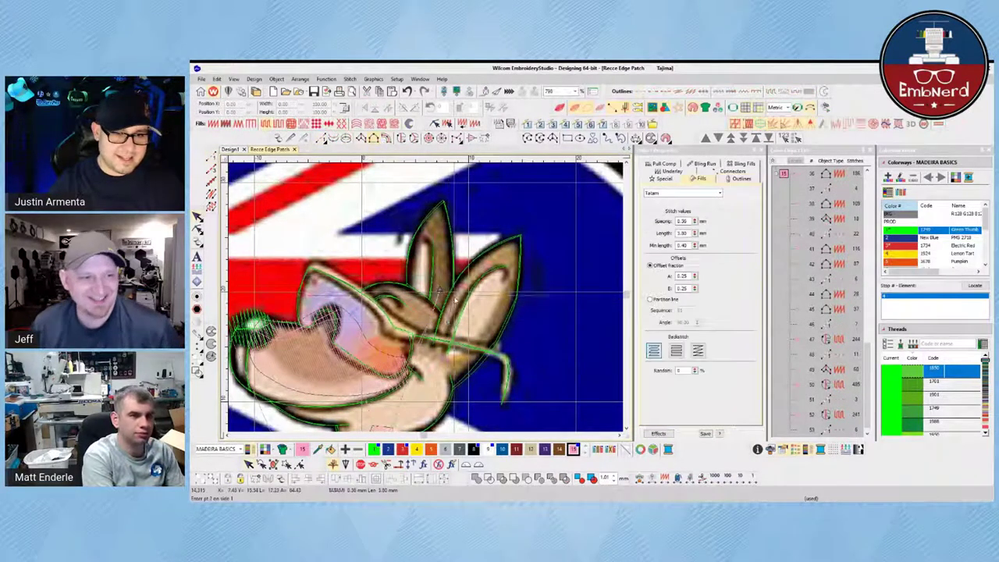
pyautogui.click(443, 211)
pyautogui.press('Return')
pyautogui.click(422, 312)
pyautogui.click(425, 276)
pyautogui.click(421, 250)
pyautogui.click(418, 234)
pyautogui.click(433, 211)
pyautogui.press('Return')
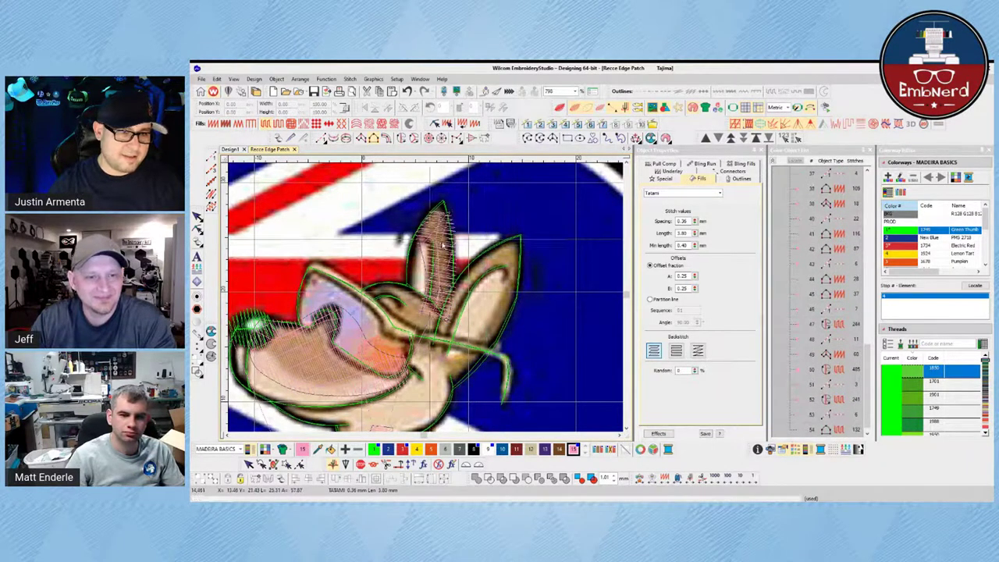
# Change the left ear's column to a satin fill, then check its underlay settings and reshape points.
pyautogui.click(198, 217)
pyautogui.click(214, 125)
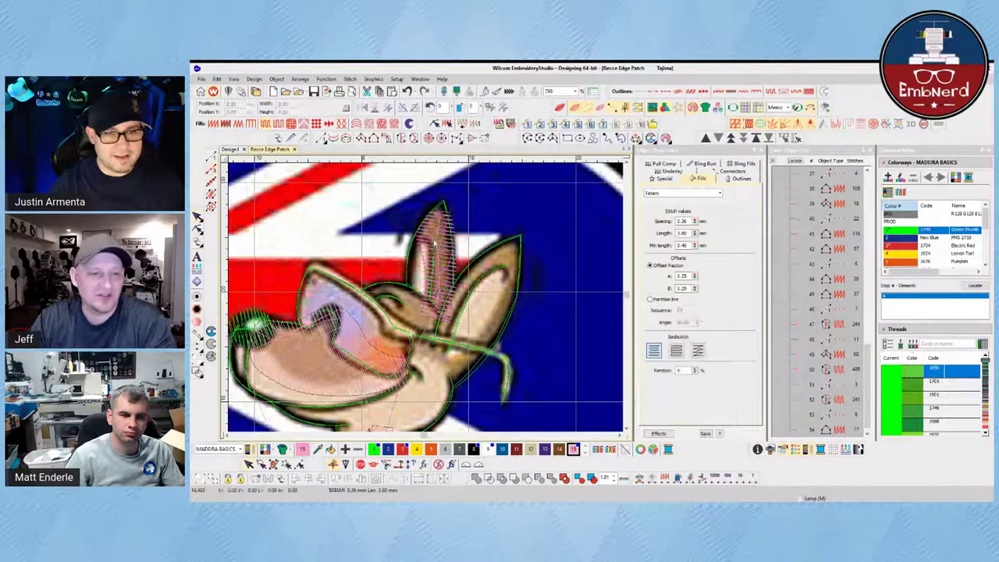
pyautogui.click(668, 171)
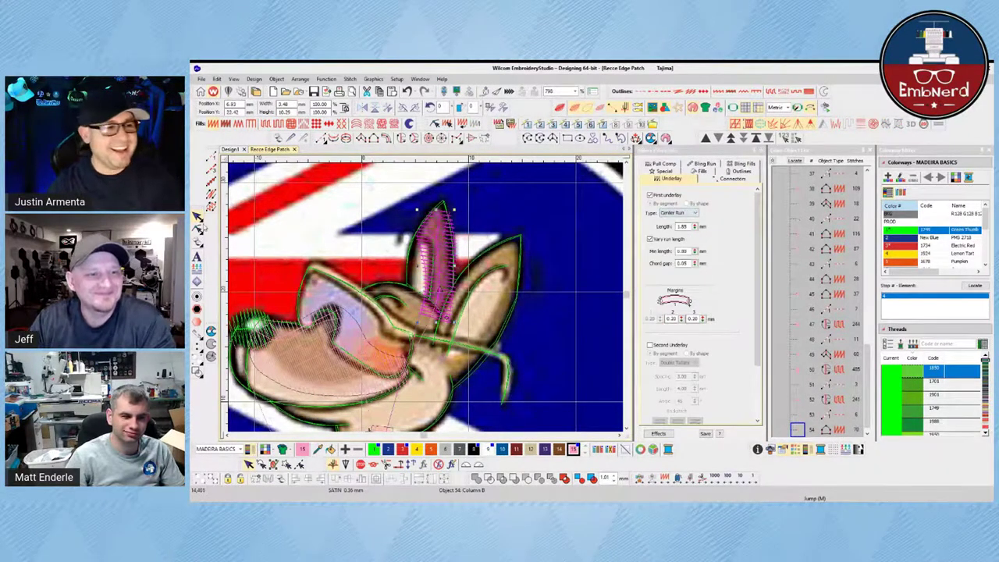
pyautogui.press('h')
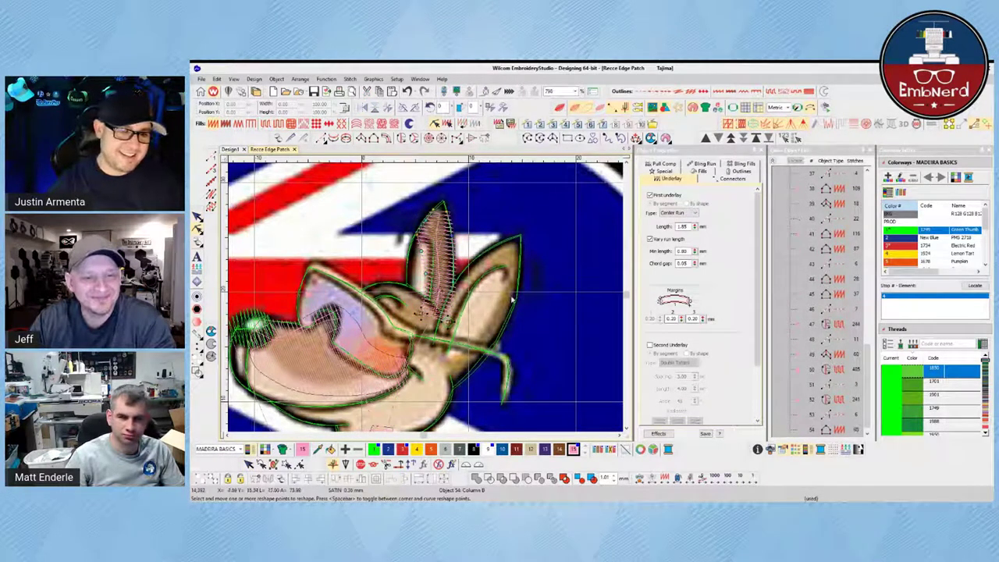
pyautogui.press('Escape')
pyautogui.press('Escape')
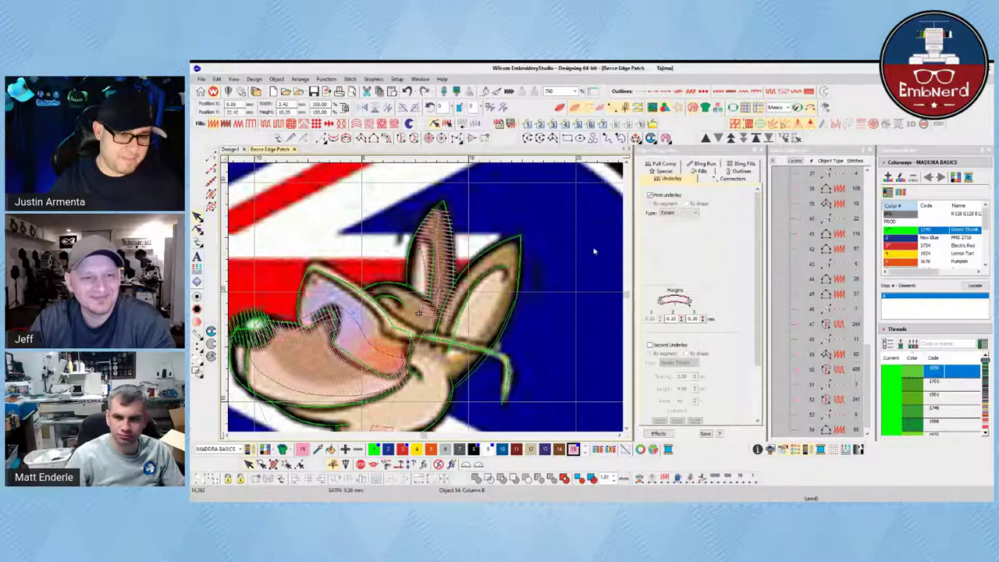
# Digitize a satin Column A shape along the inner edge of the right ear, from its base towards the tip.
pyautogui.click(418, 313)
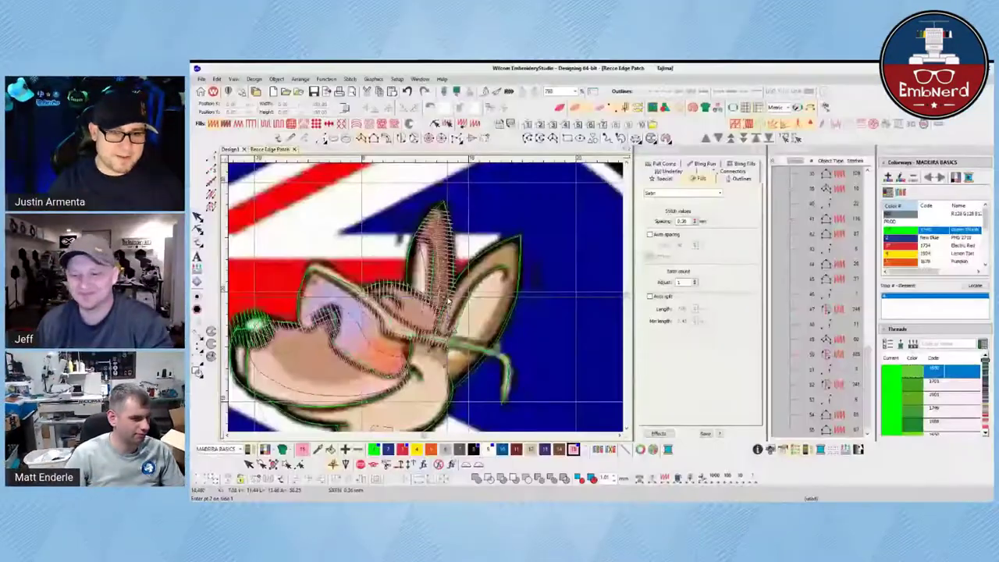
pyautogui.click(471, 310)
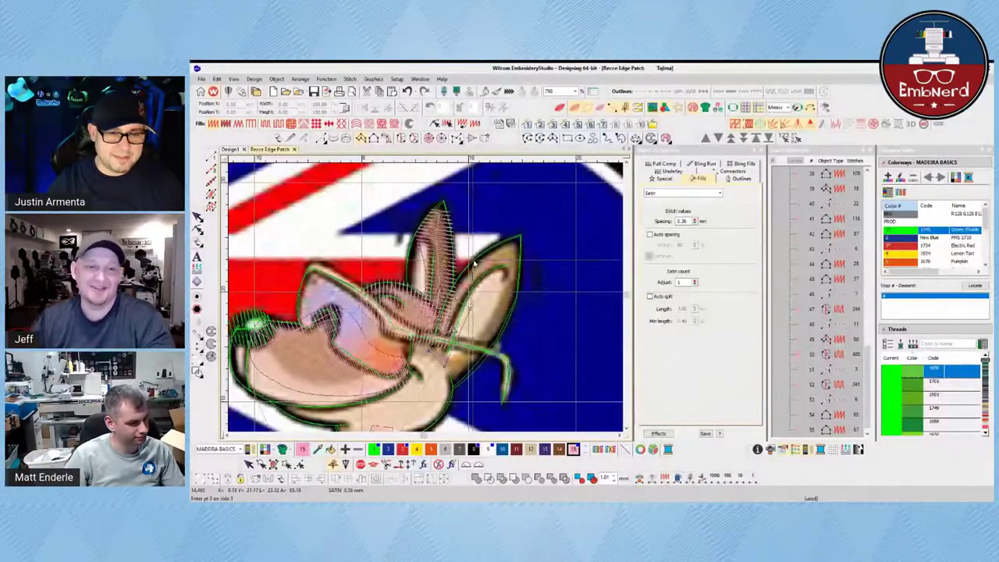
pyautogui.click(470, 272)
pyautogui.click(487, 254)
pyautogui.click(511, 267)
pyautogui.press('Return')
# Digitize a satin column from the right ear's tip down its outer side to the back of the head.
pyautogui.click(516, 240)
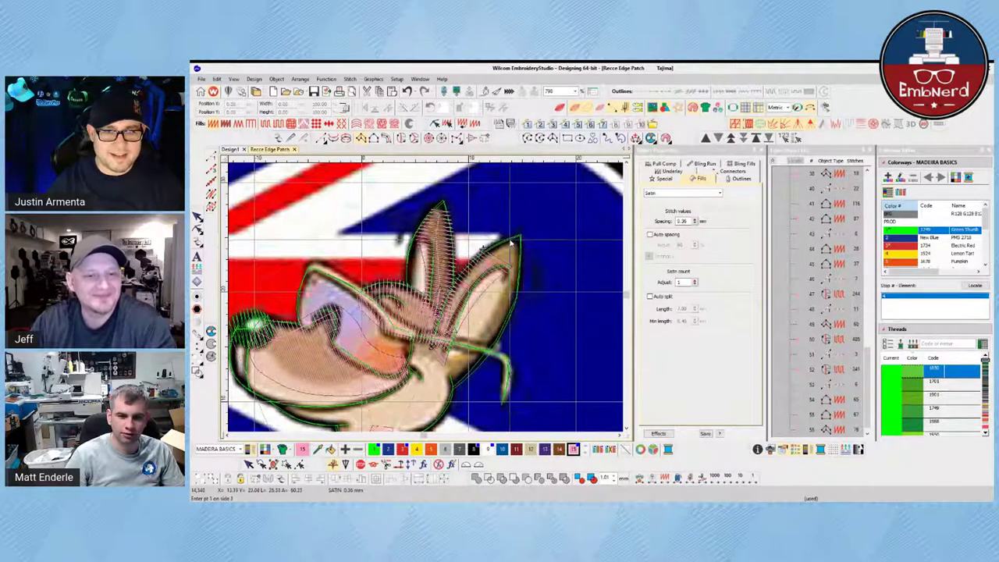
pyautogui.click(493, 247)
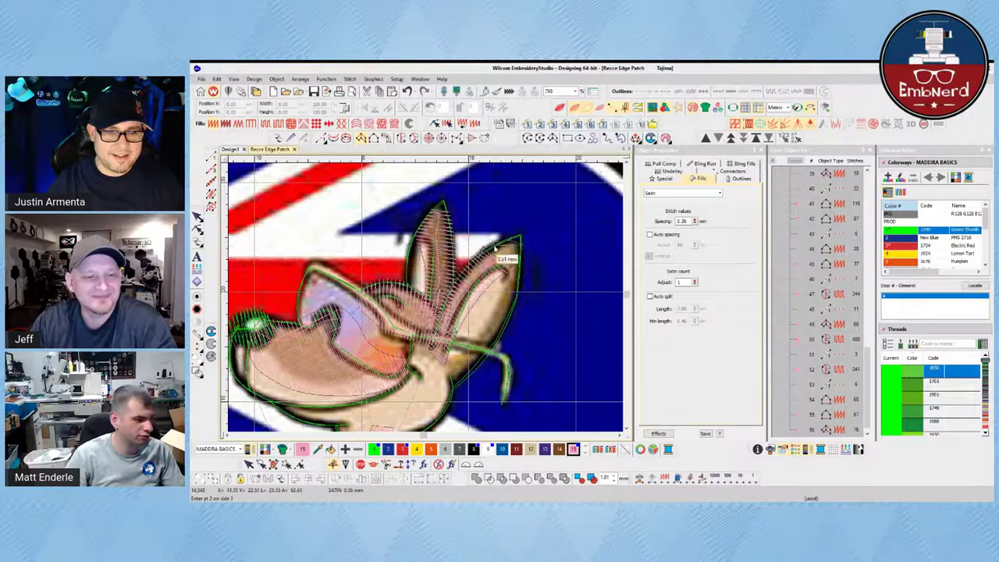
pyautogui.click(518, 295)
pyautogui.click(479, 307)
pyautogui.click(508, 324)
pyautogui.click(457, 343)
pyautogui.click(479, 363)
pyautogui.click(446, 387)
pyautogui.click(426, 375)
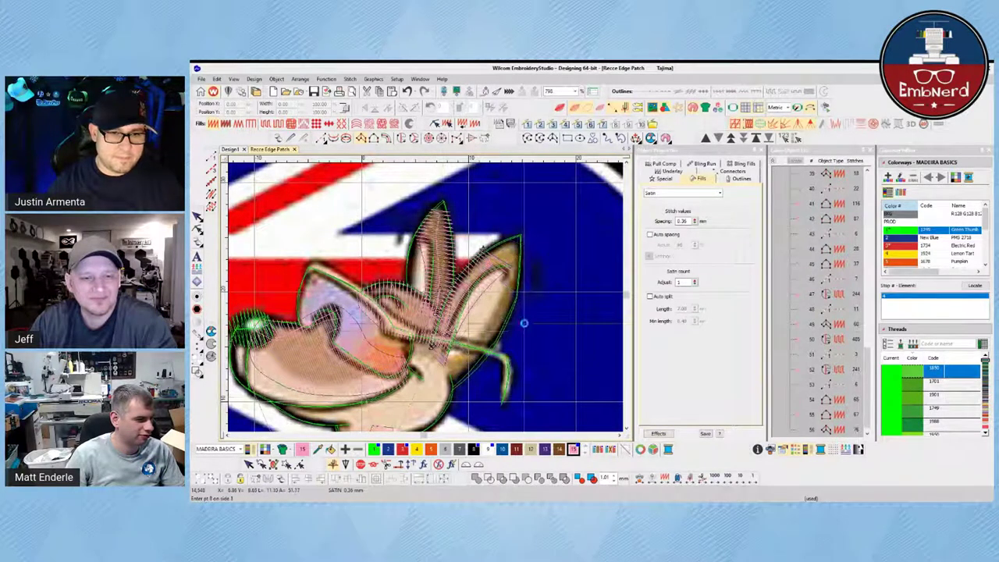
pyautogui.press('Return')
pyautogui.press('Return')
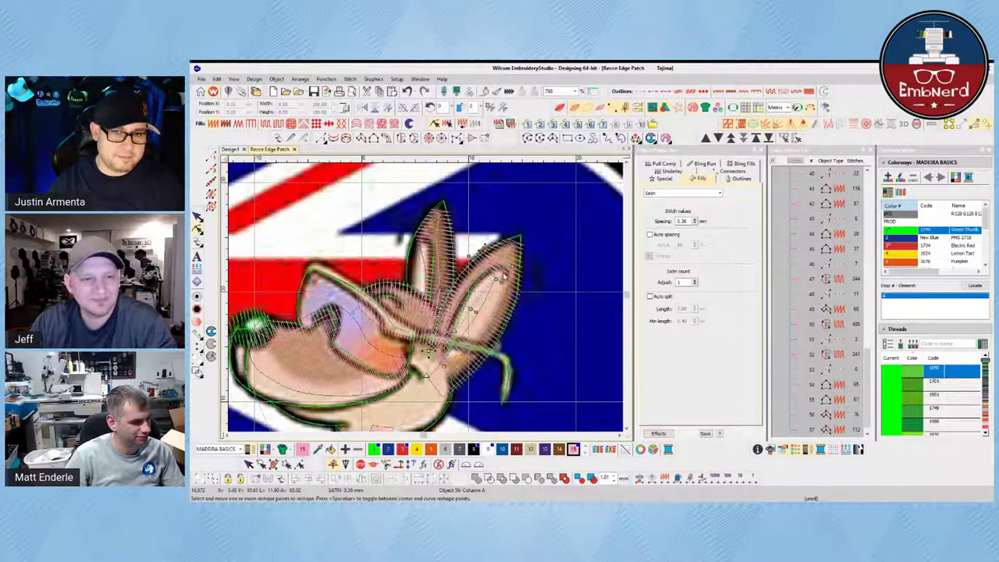
# Refine the satin column on the right ear's outer side by removing a reshape point near its tip.
pyautogui.click(520, 252)
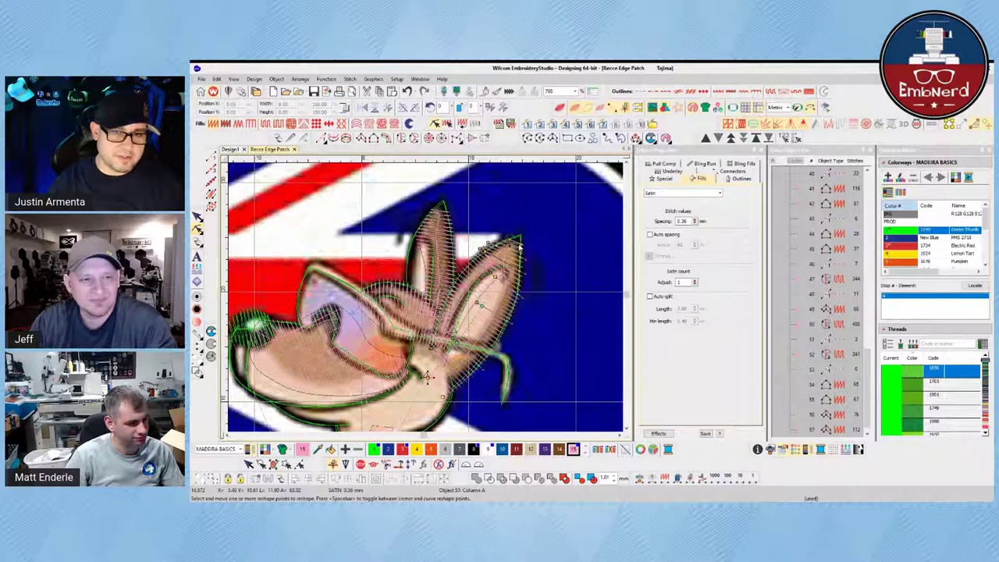
pyautogui.click(521, 273)
pyautogui.press('Delete')
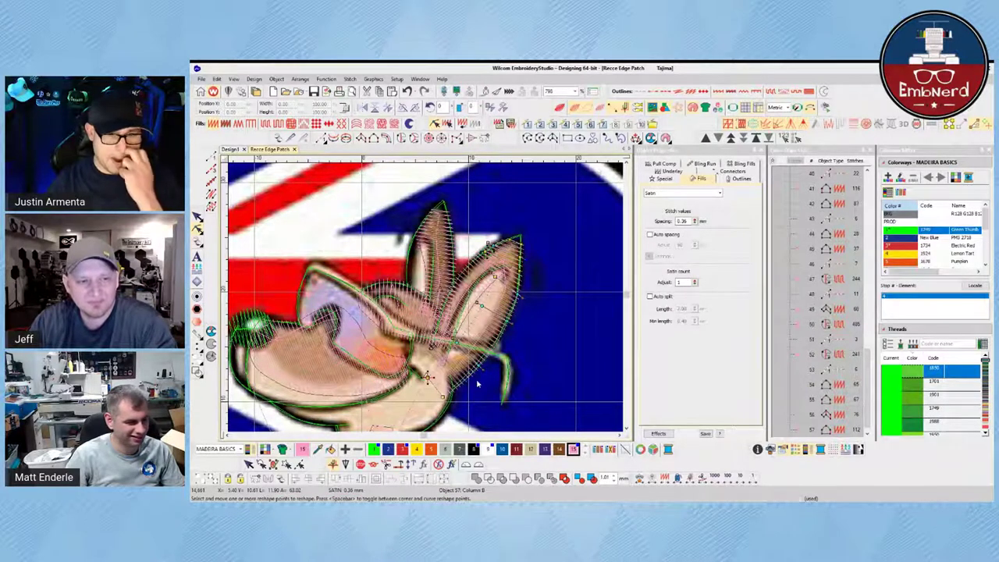
pyautogui.press('Escape')
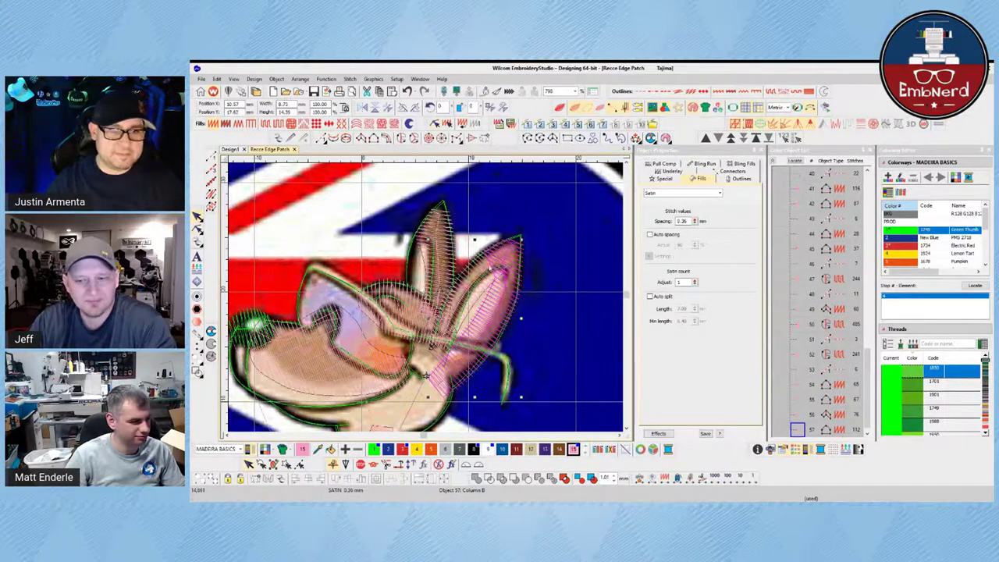
# Select both satin columns of the right ear and check their underlay settings.
pyautogui.keyDown('ctrl'); pyautogui.click(488, 293); pyautogui.keyUp('ctrl')
pyautogui.click(676, 172)
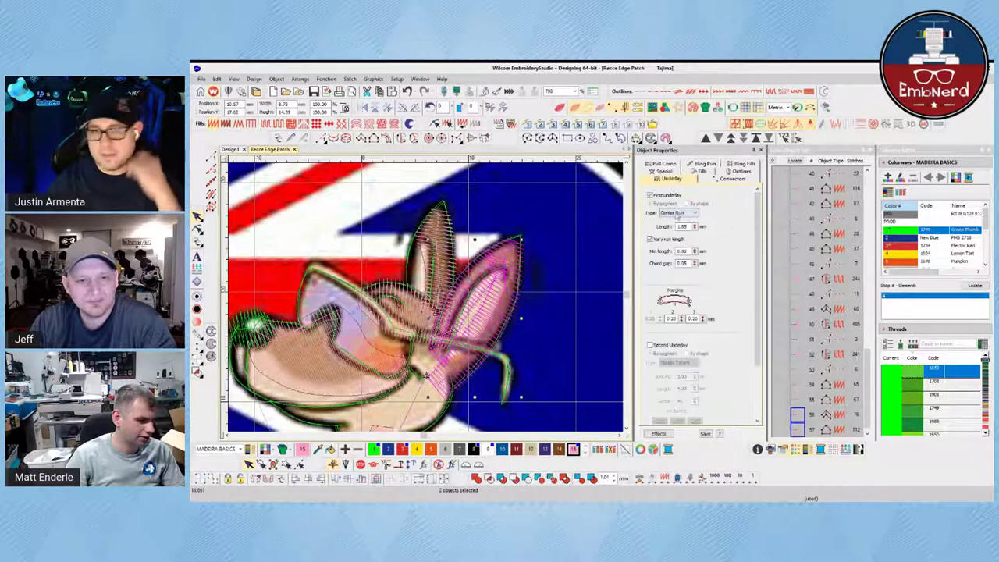
pyautogui.press('Escape')
pyautogui.scroll(-3, 400, 219)
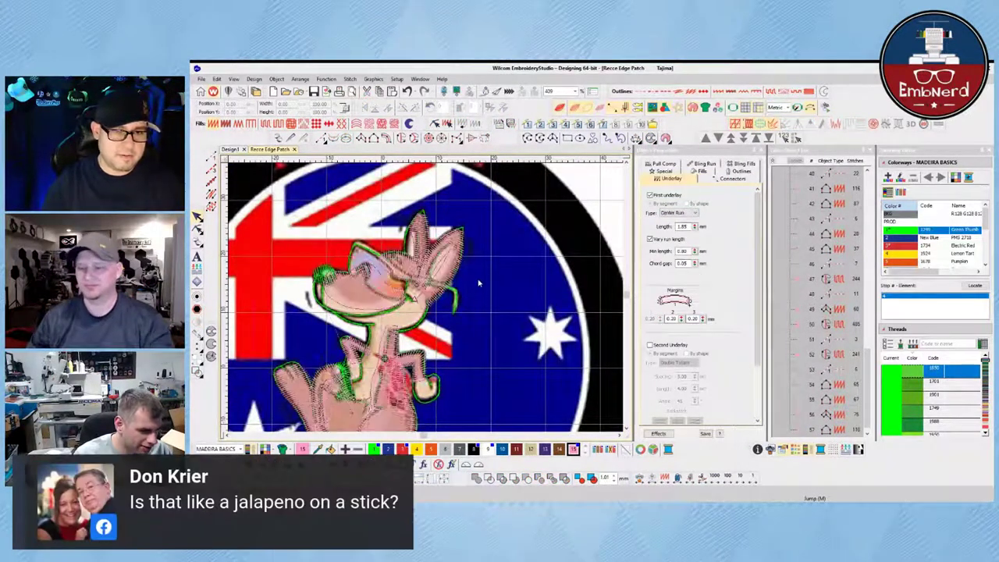
pyautogui.scroll(2, 417, 296)
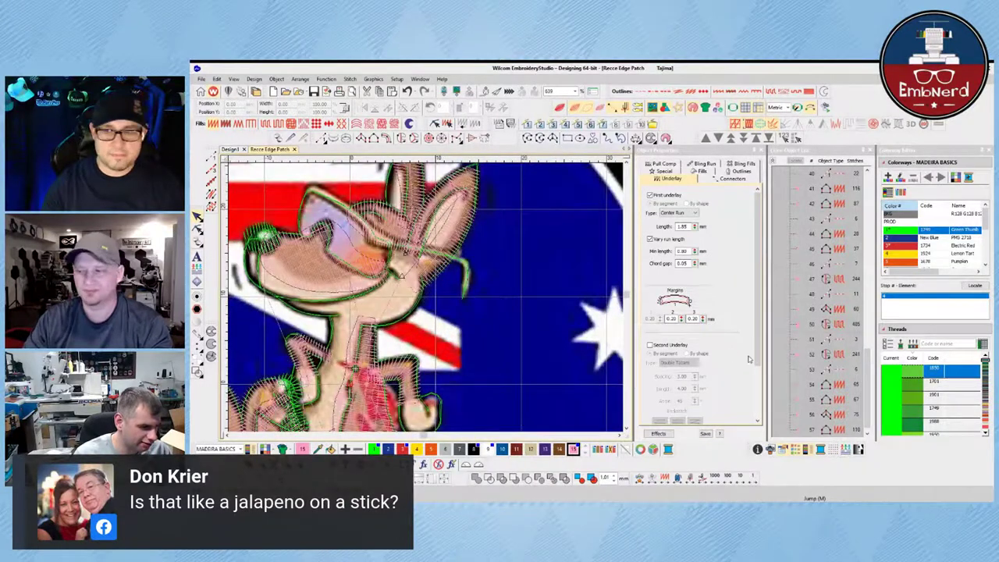
# Collapse the colour groups, try assigning thread 1657 (Golden Oak) to the kangaroo's pink fills, and undo the thread change.
pyautogui.click(773, 160)
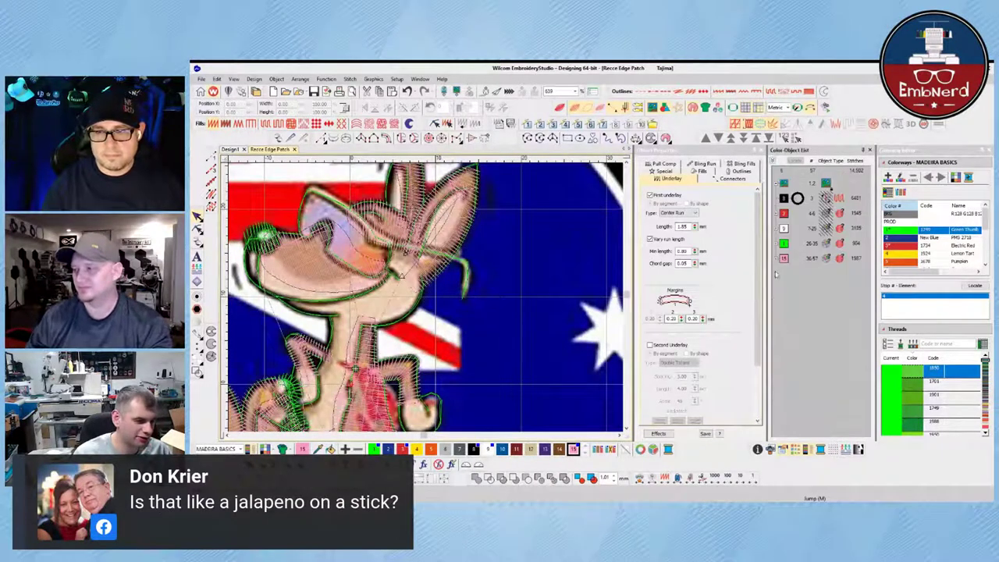
pyautogui.click(783, 258)
pyautogui.click(949, 344)
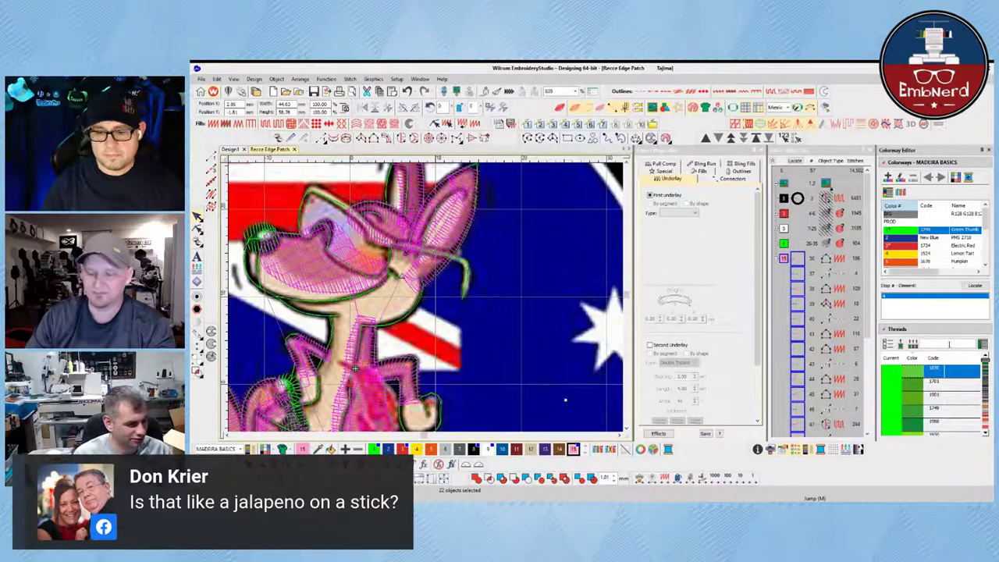
pyautogui.write('1857')
pyautogui.press('Return')
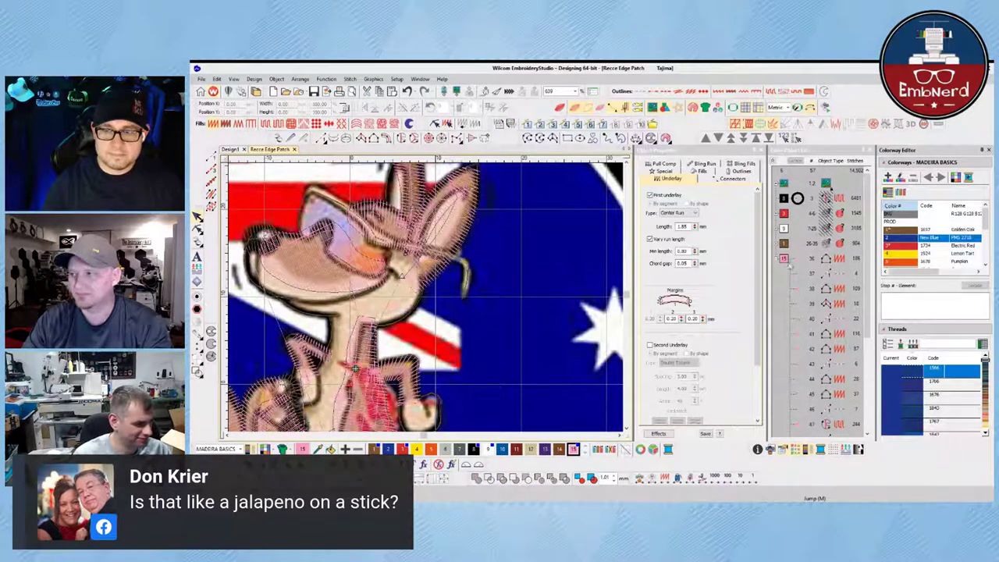
pyautogui.click(524, 327)
pyautogui.click(407, 91)
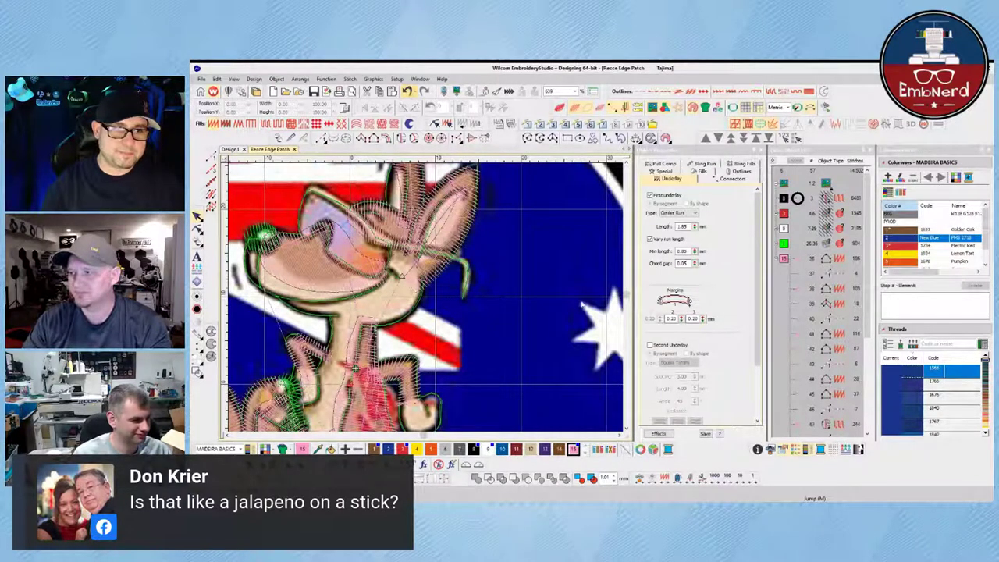
# Select the whole pink block of kangaroo fills and recolour it with brown palette colour 14, Chocolate Lab.
pyautogui.click(783, 257)
pyautogui.scroll(-2, 986, 245)
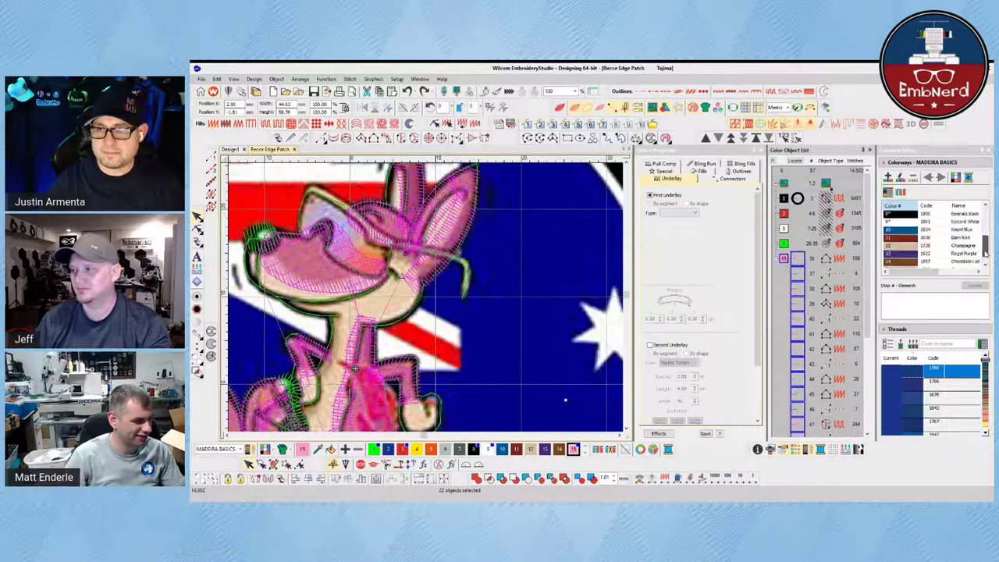
pyautogui.scroll(-1, 984, 247)
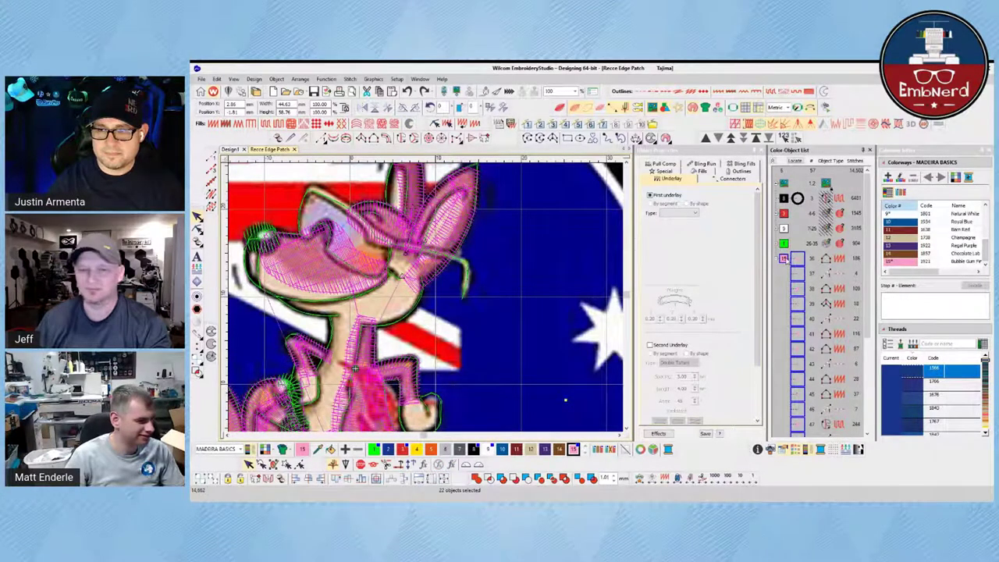
pyautogui.scroll(3, 984, 248)
pyautogui.click(559, 449)
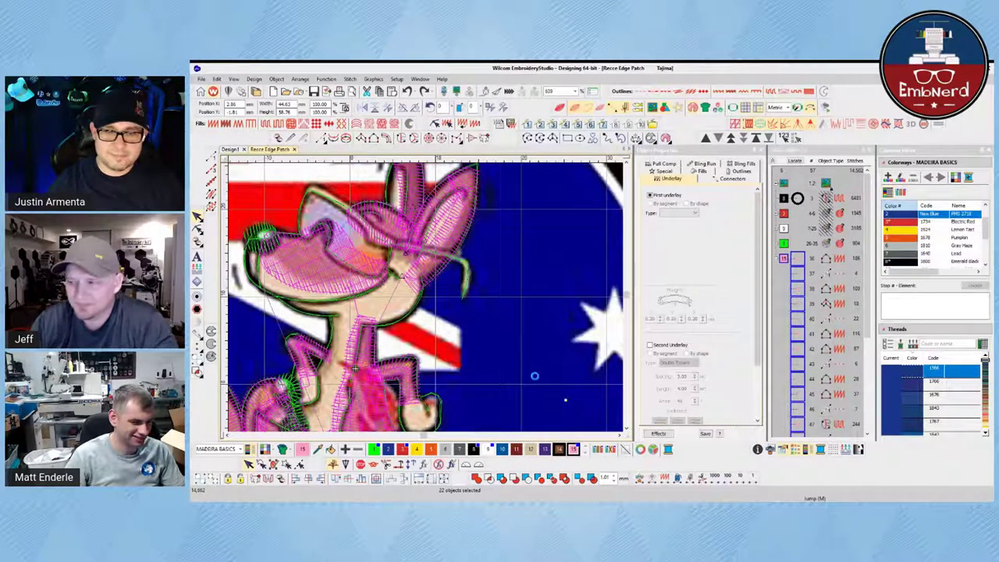
pyautogui.scroll(-4, 454, 260)
pyautogui.click(538, 275)
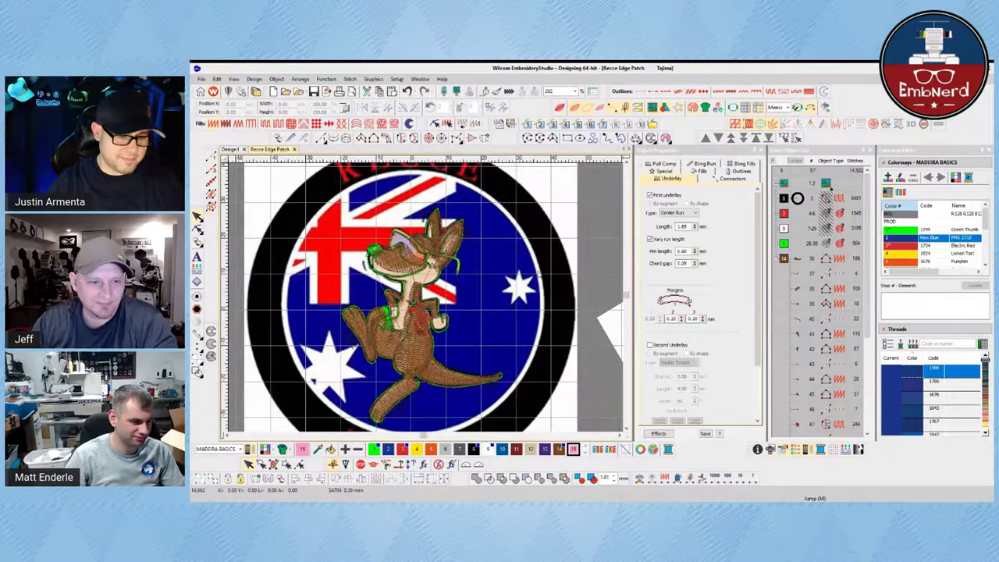
# Show the realistic stitch preview and change palette colour 14 to thread 1657, Golden Oak.
pyautogui.press('Tab')
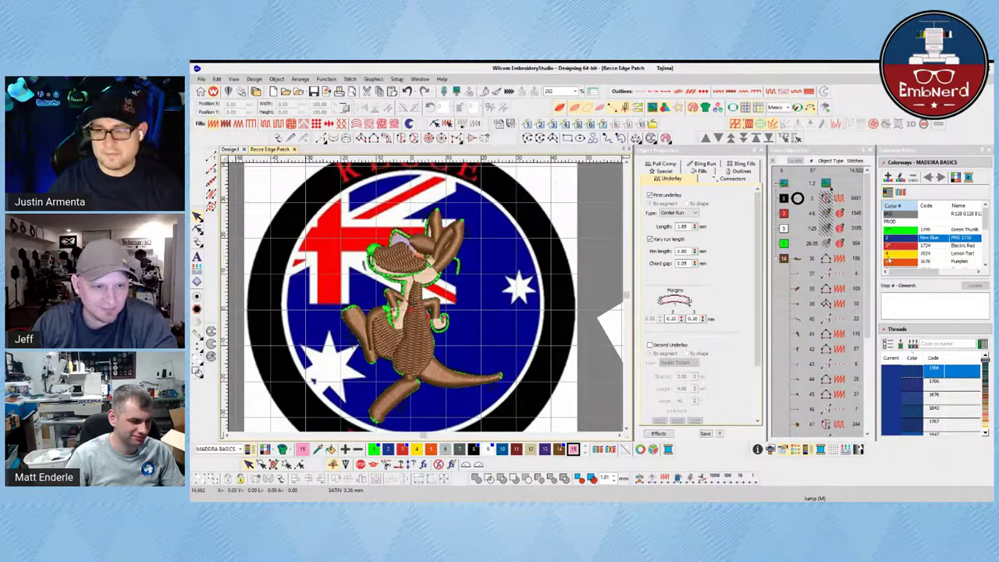
pyautogui.moveTo(987, 234); pyautogui.dragTo(987, 256)
pyautogui.click(897, 254)
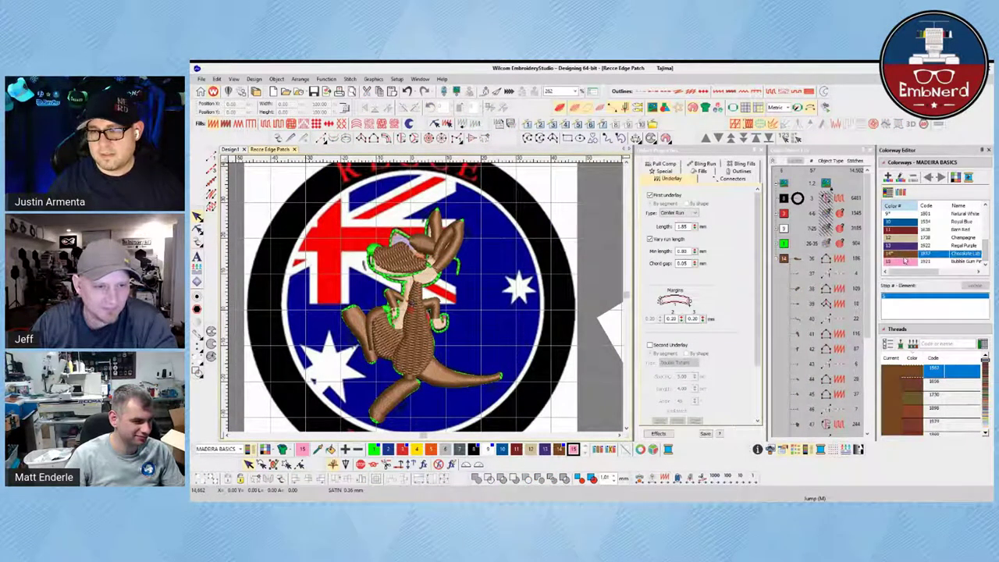
pyautogui.click(944, 344)
pyautogui.write('1857')
pyautogui.press('Return')
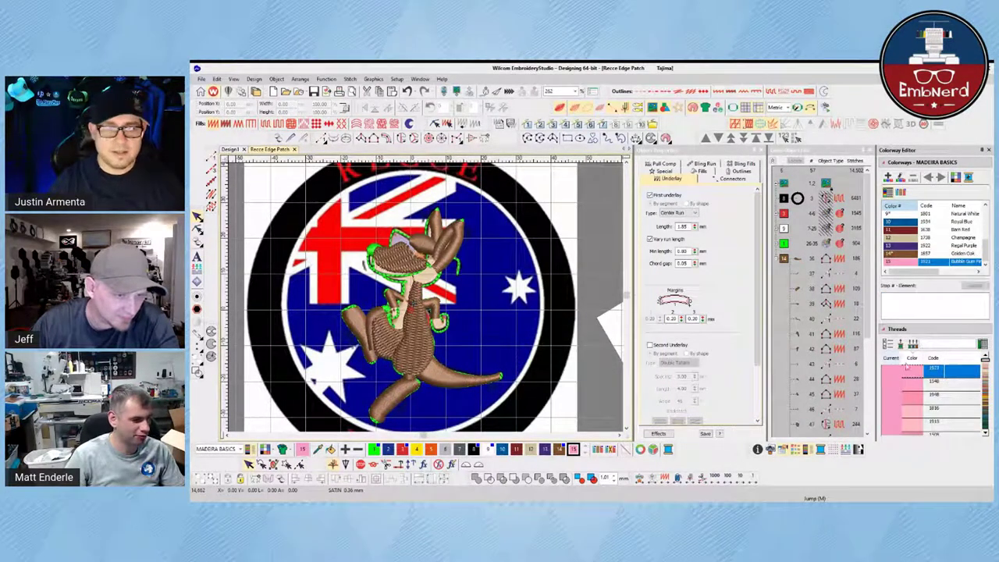
# Browse similar brown threads for palette colour 14 and replace it with thread 1884, Burly Wood.
pyautogui.click(910, 246)
pyautogui.click(910, 254)
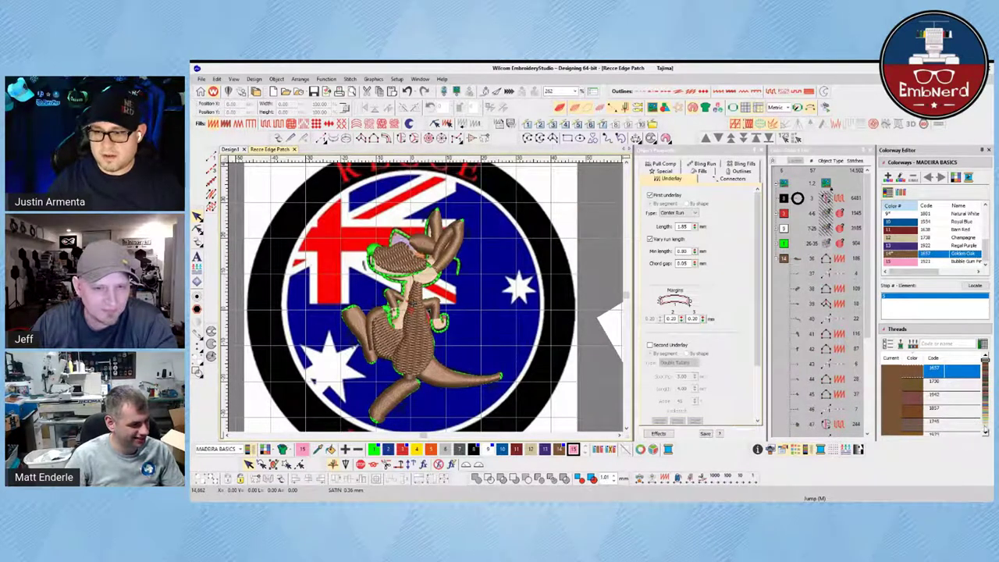
pyautogui.click(985, 434)
pyautogui.click(985, 434)
pyautogui.click(984, 434)
pyautogui.click(985, 434)
pyautogui.click(985, 433)
pyautogui.click(985, 434)
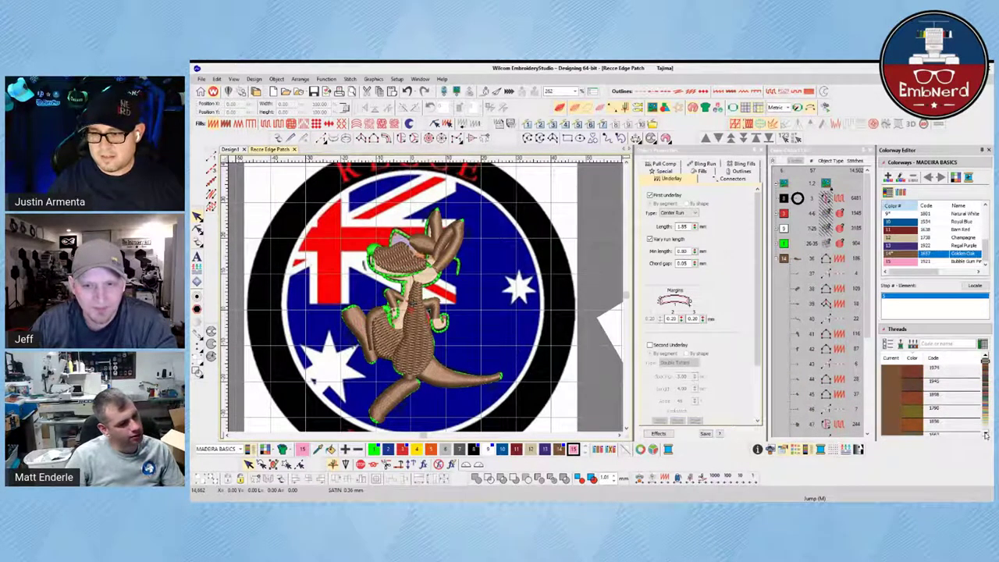
pyautogui.click(942, 346)
pyautogui.write('1738')
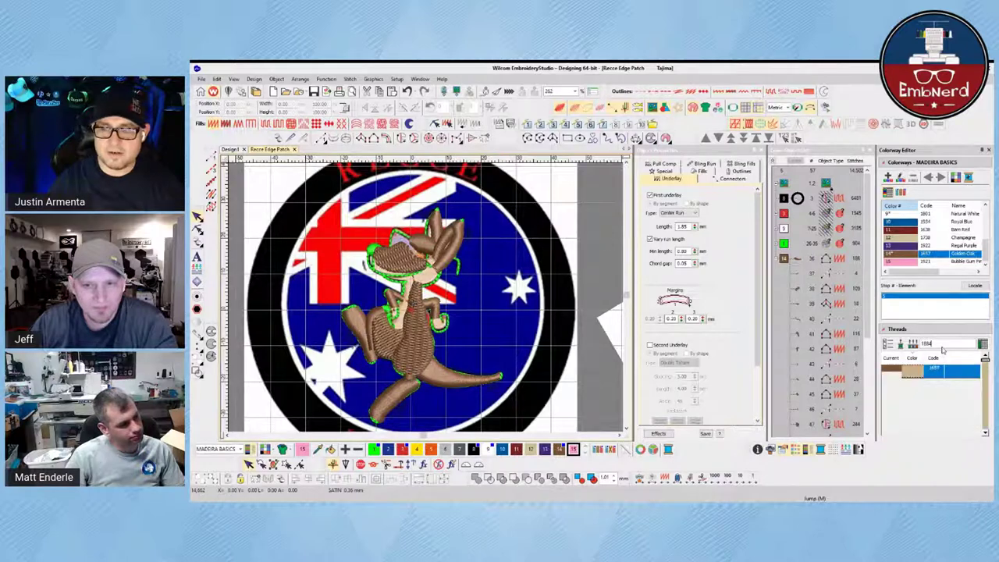
pyautogui.press('Return')
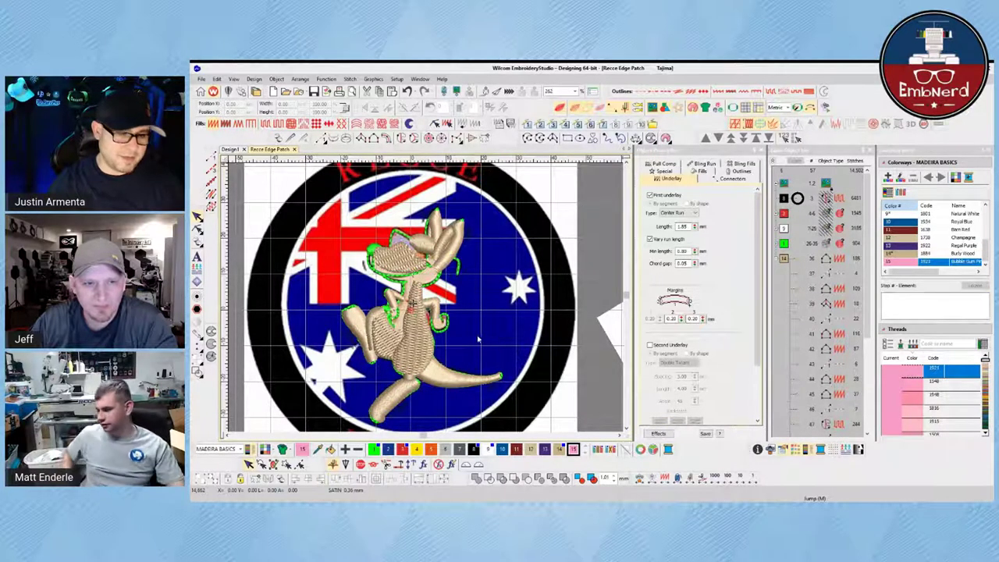
# Hide the stitches to compare with the artwork's brown, and set palette colour 14 to thread 1885, Camel.
pyautogui.scroll(2, 479, 337)
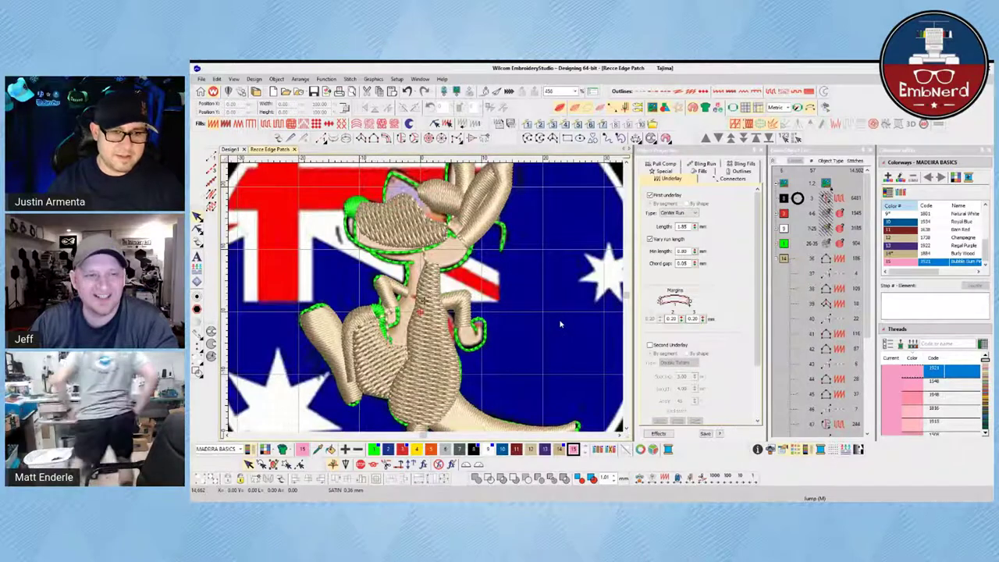
pyautogui.press('s')
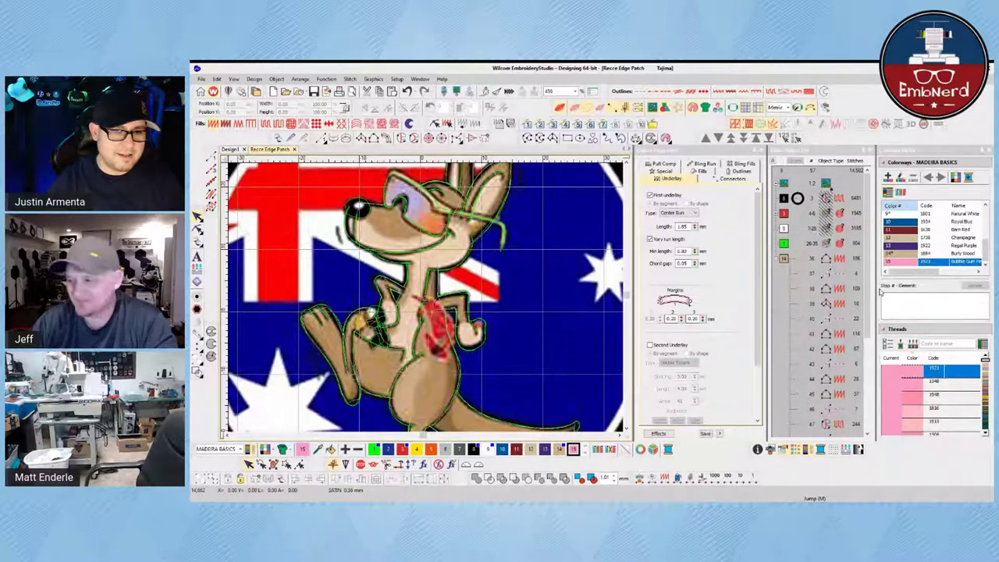
pyautogui.press('s')
pyautogui.press('s')
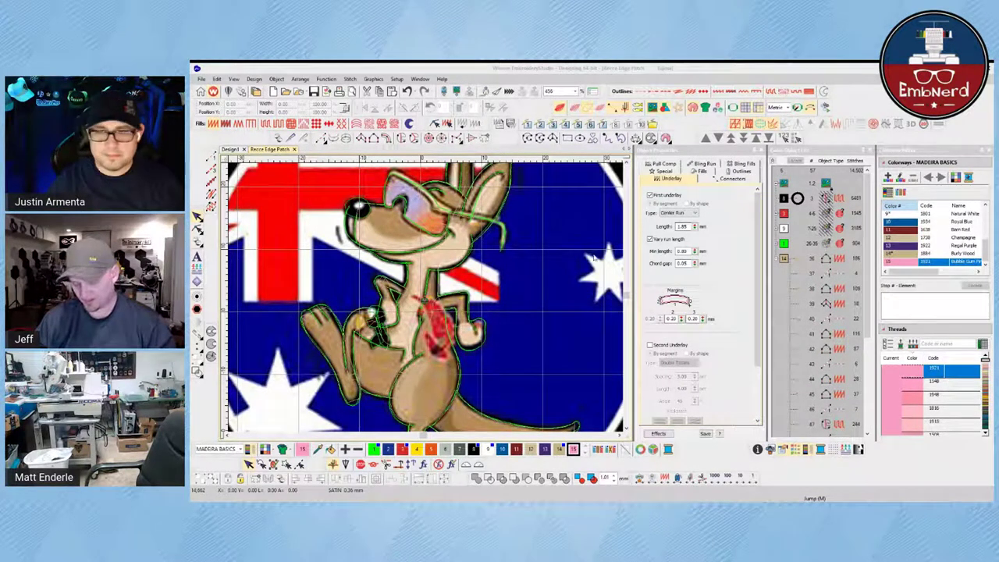
pyautogui.click(959, 254)
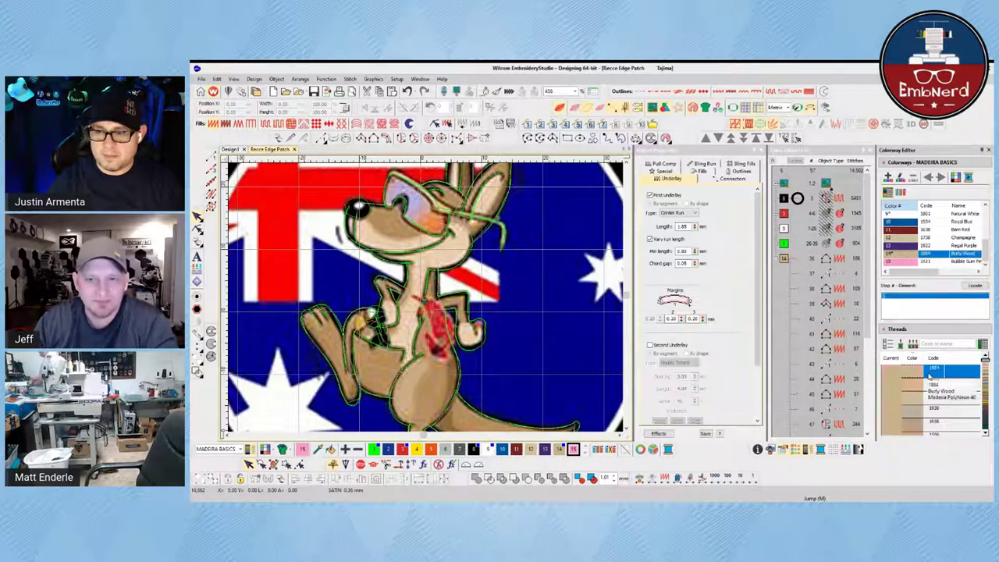
pyautogui.click(938, 346)
pyautogui.write('1987')
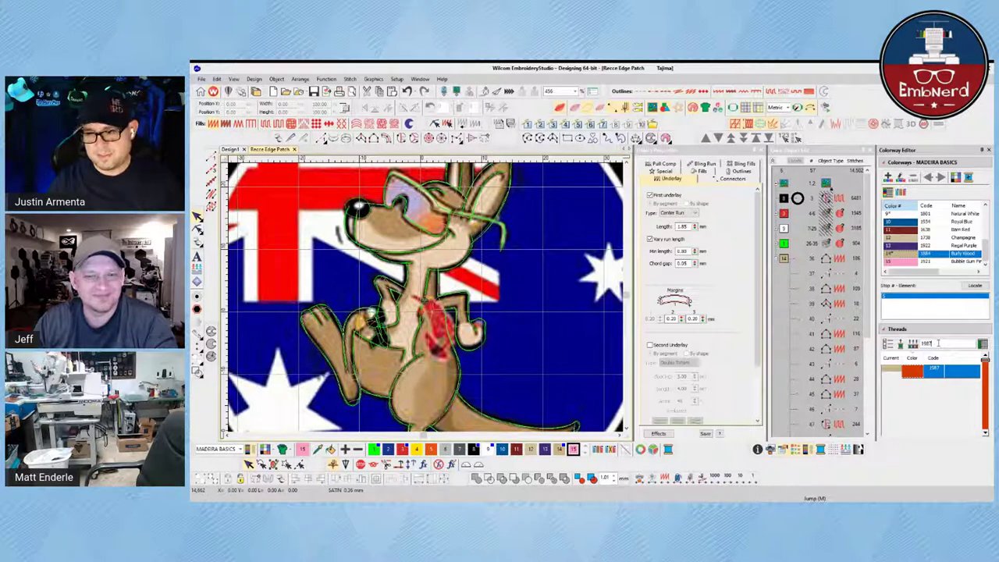
pyautogui.press('BackSpace')
pyautogui.write('885')
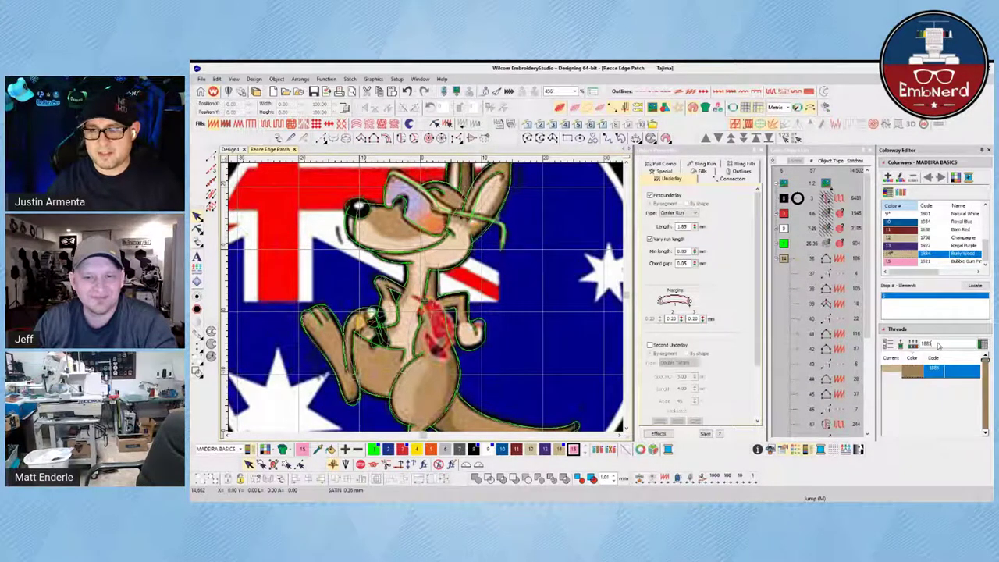
pyautogui.press('Return')
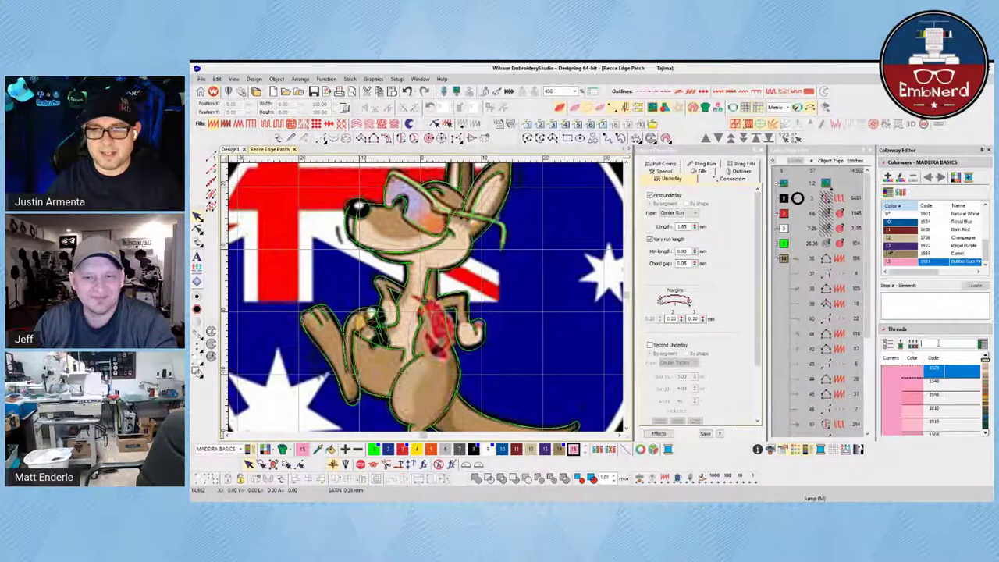
pyautogui.scroll(-2, 526, 377)
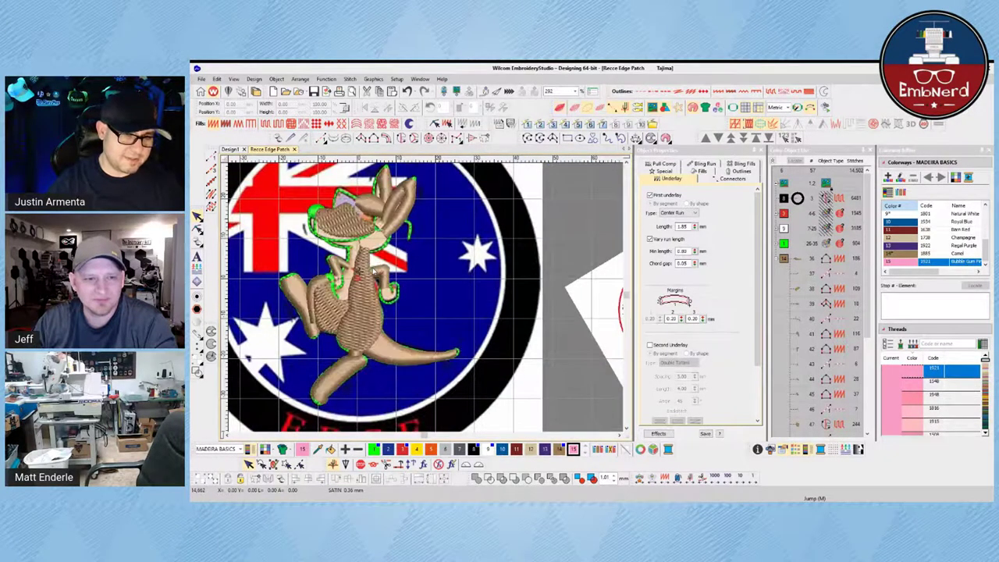
# Resequence the green outline block to sew last, after the brown fills, and check it in the stitch preview.
pyautogui.press('t')
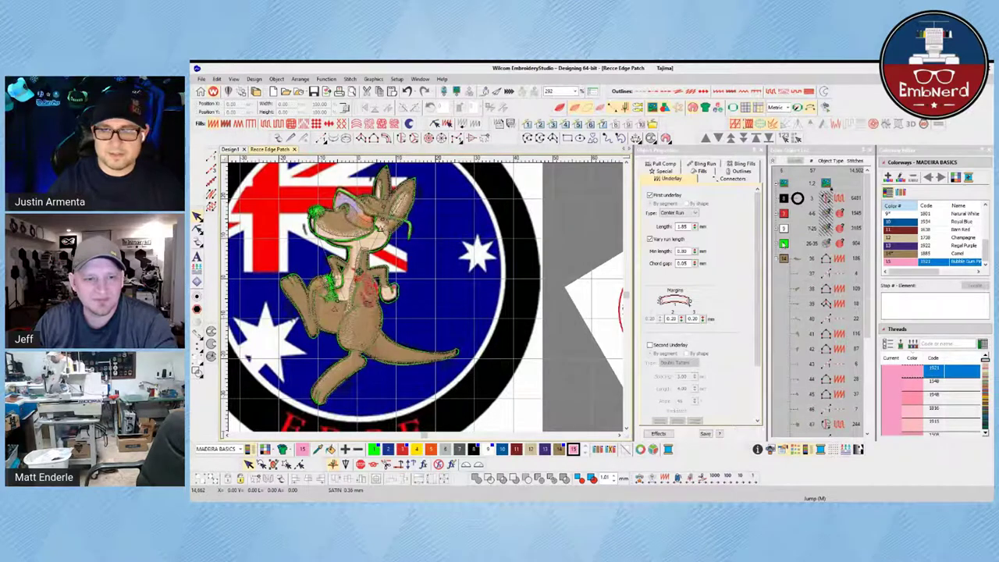
pyautogui.click(784, 244)
pyautogui.click(767, 138)
pyautogui.click(553, 291)
pyautogui.press('t')
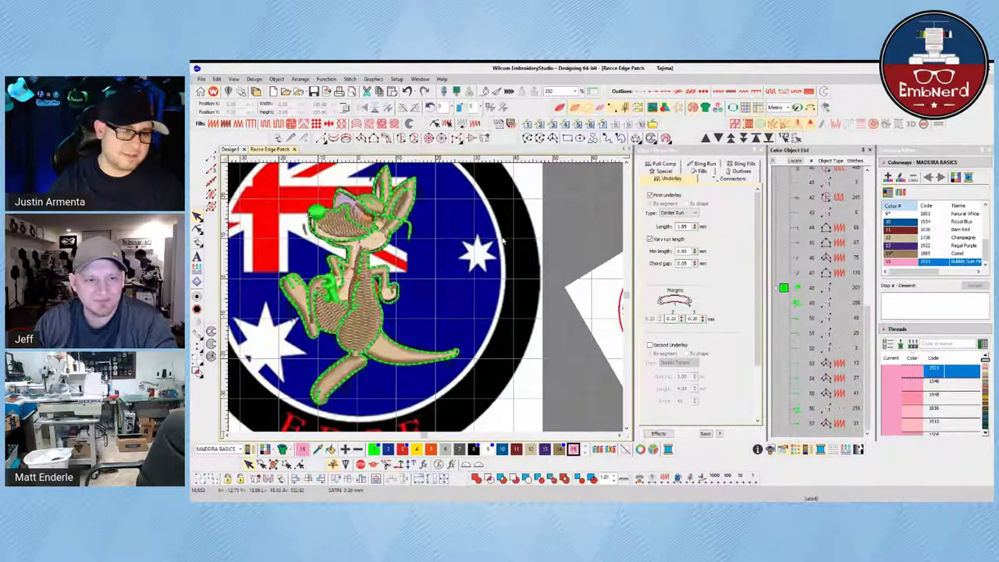
pyautogui.press('t')
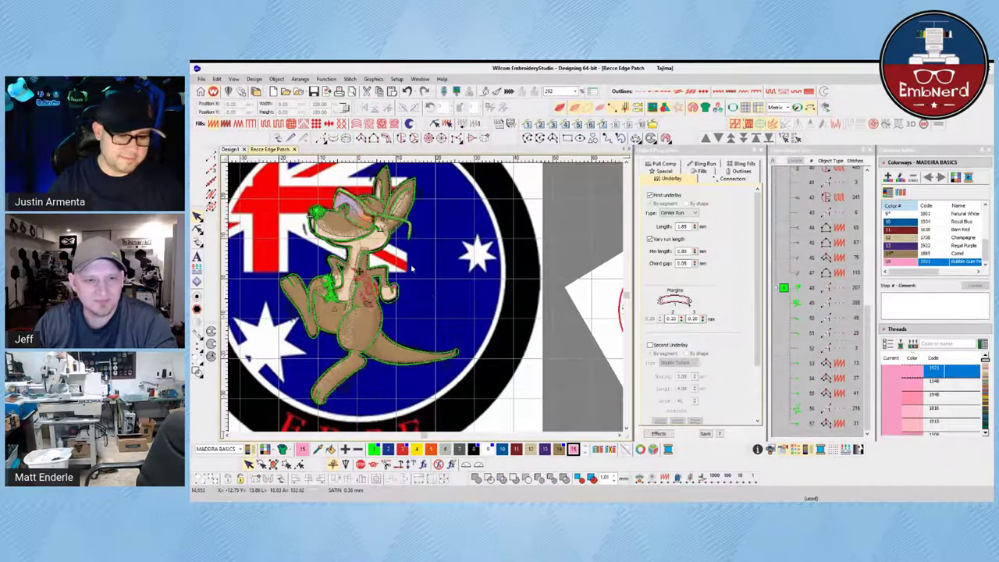
# Focus on the kangaroo's head and change palette colour 12, Champagne, to thread 1723.
pyautogui.press('b')
pyautogui.moveTo(273, 179); pyautogui.dragTo(449, 259)
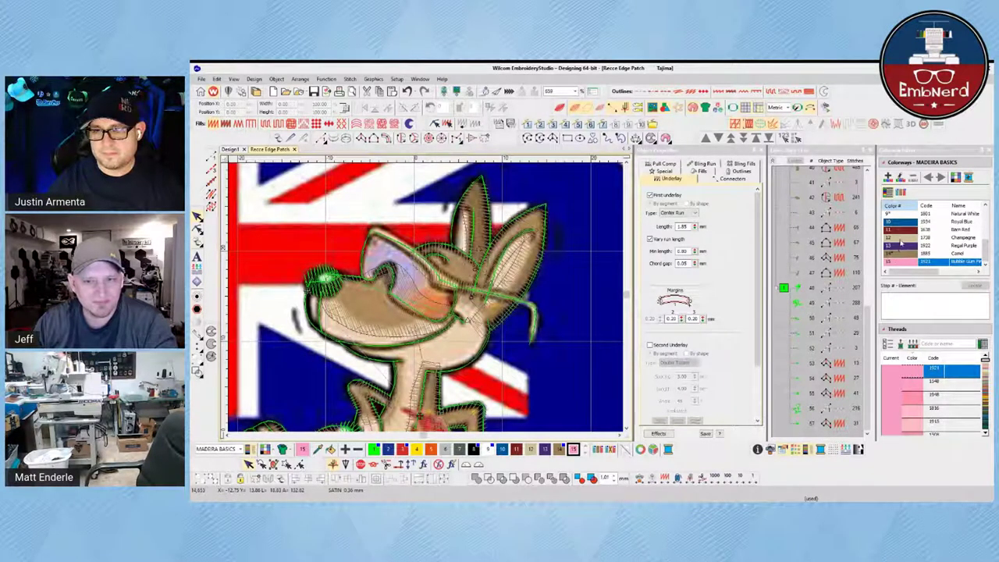
pyautogui.click(901, 238)
pyautogui.click(937, 343)
pyautogui.write('1723')
pyautogui.press('Return')
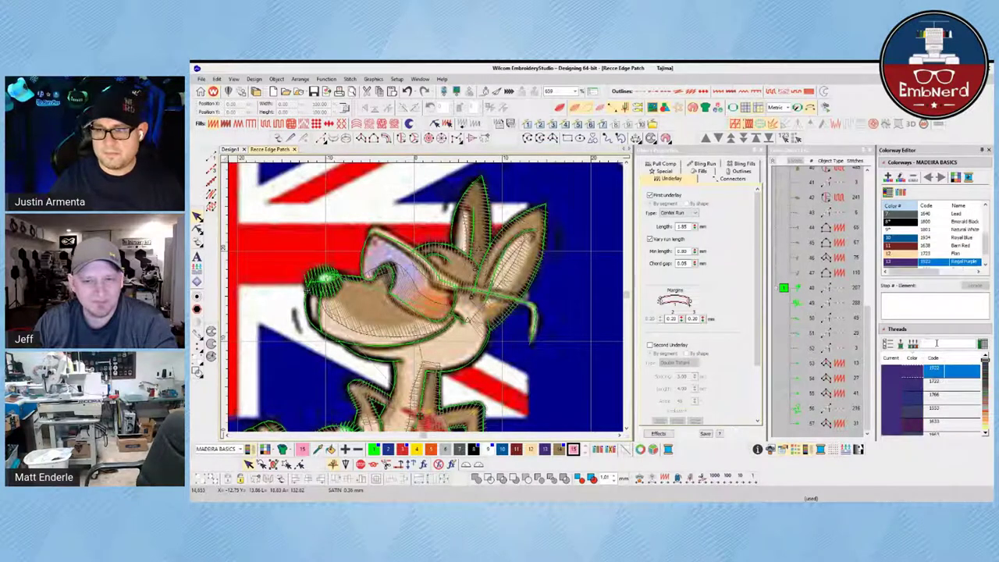
pyautogui.moveTo(987, 241); pyautogui.dragTo(988, 249)
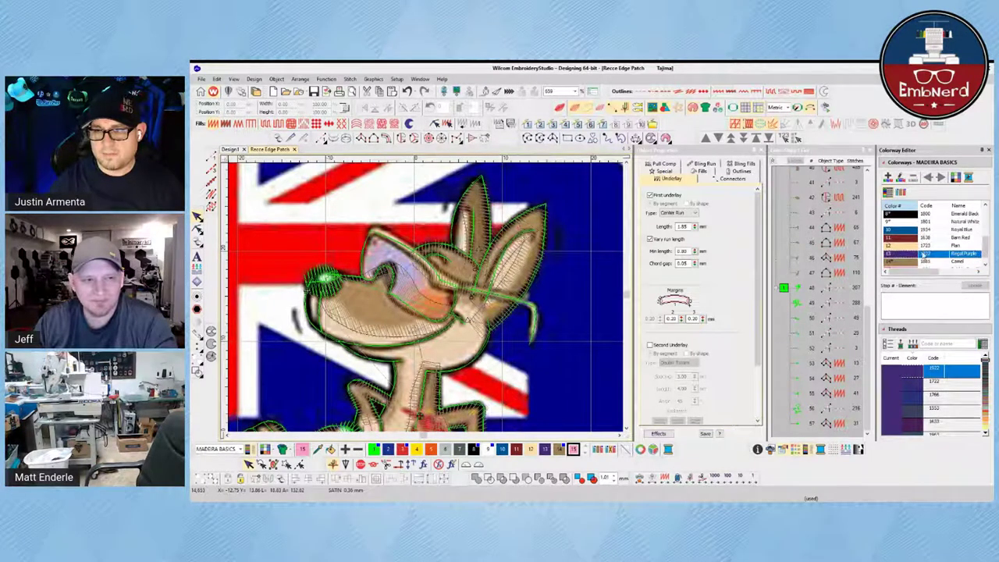
# Replace the thread of palette colour 12 with Madeira thread 1927.
pyautogui.click(905, 246)
pyautogui.click(949, 344)
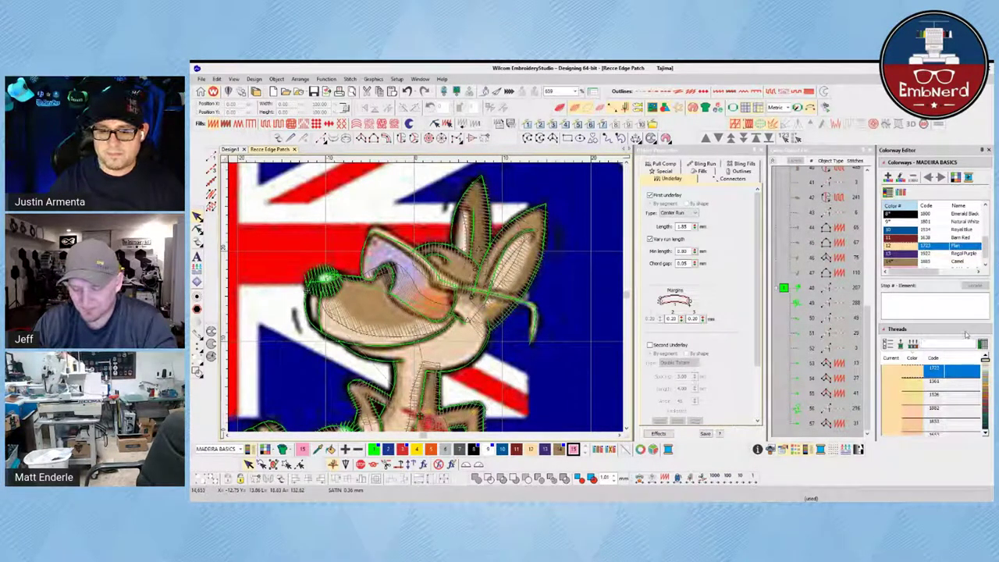
pyautogui.write('1927')
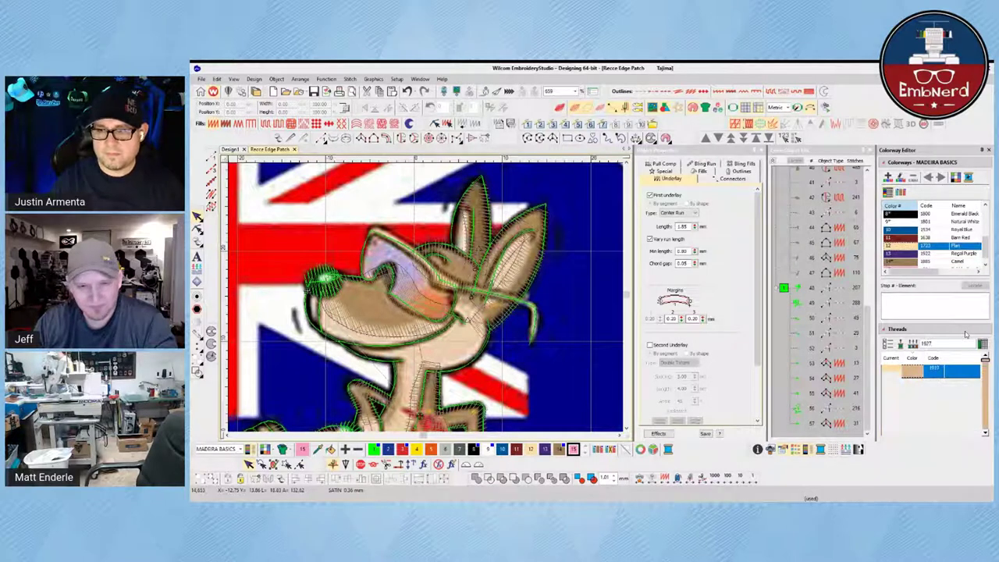
pyautogui.press('Return')
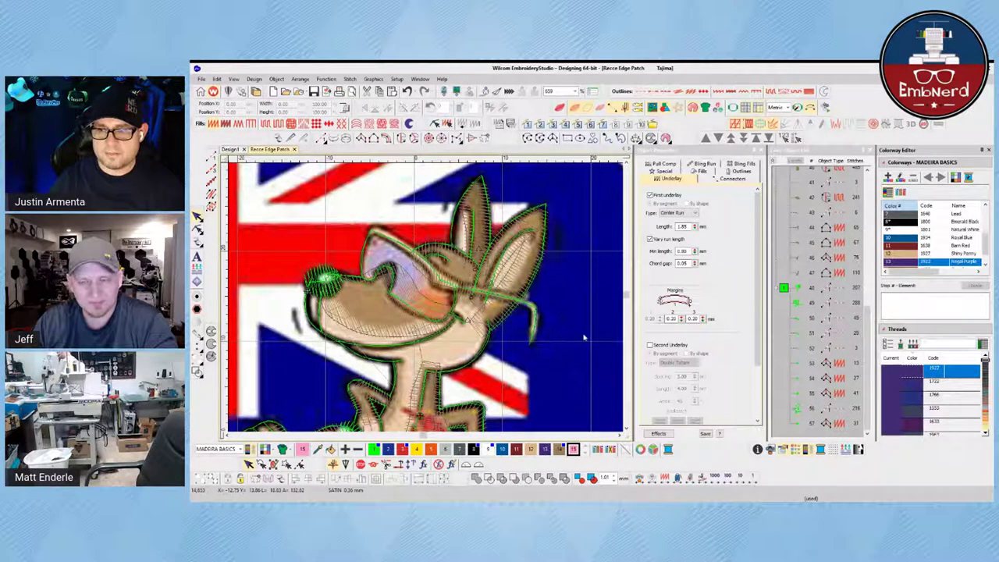
pyautogui.click(589, 341)
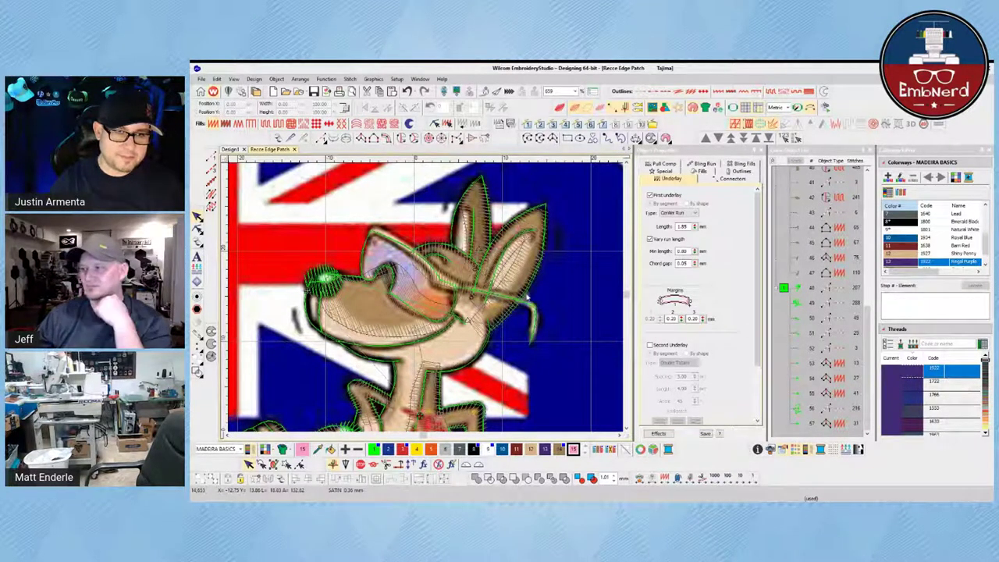
# Digitize a satin column about 5.9 by 9.5 mm over the inside of the kangaroo's front ear.
pyautogui.press('space')
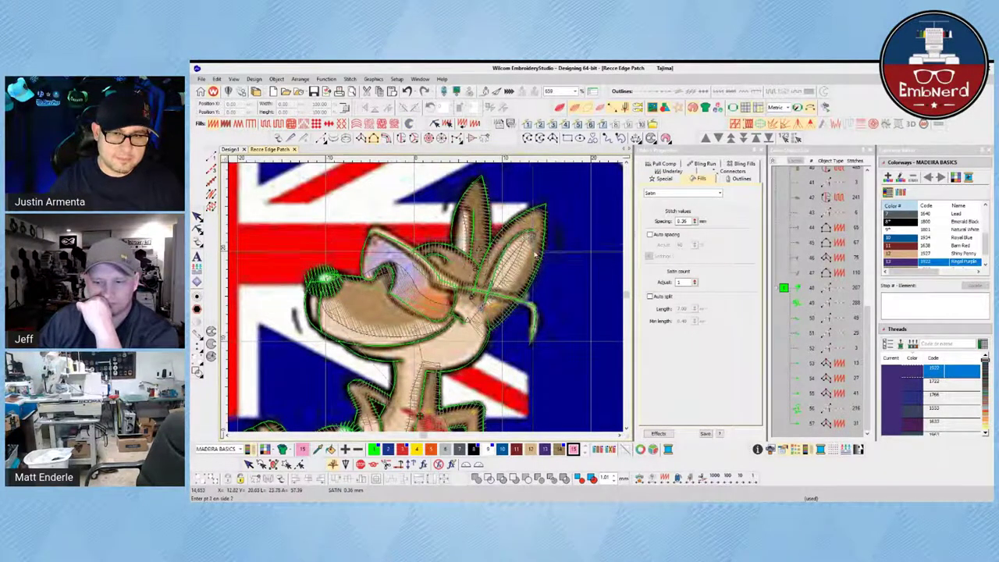
pyautogui.click(484, 317)
pyautogui.press('Return')
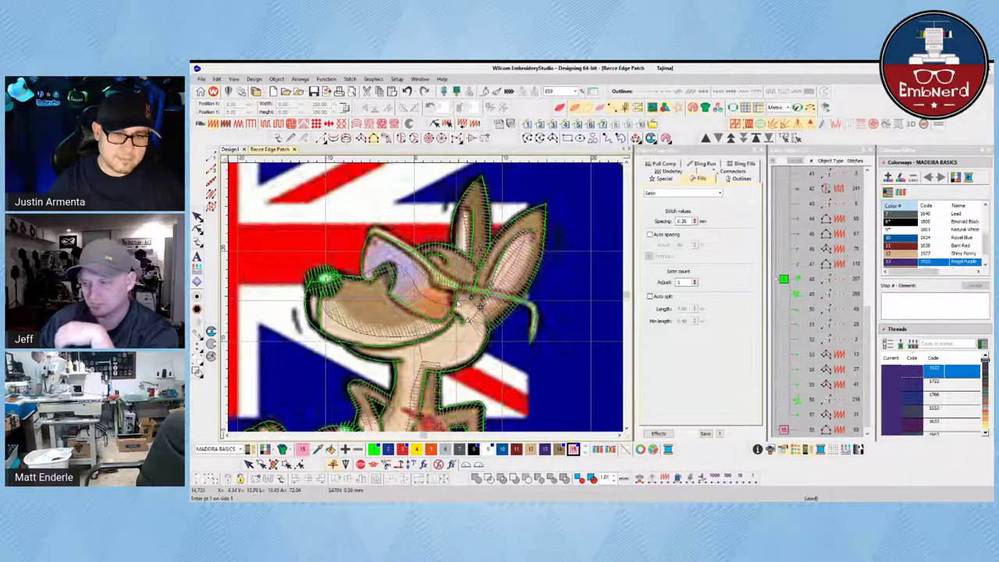
pyautogui.click(457, 297)
pyautogui.click(451, 290)
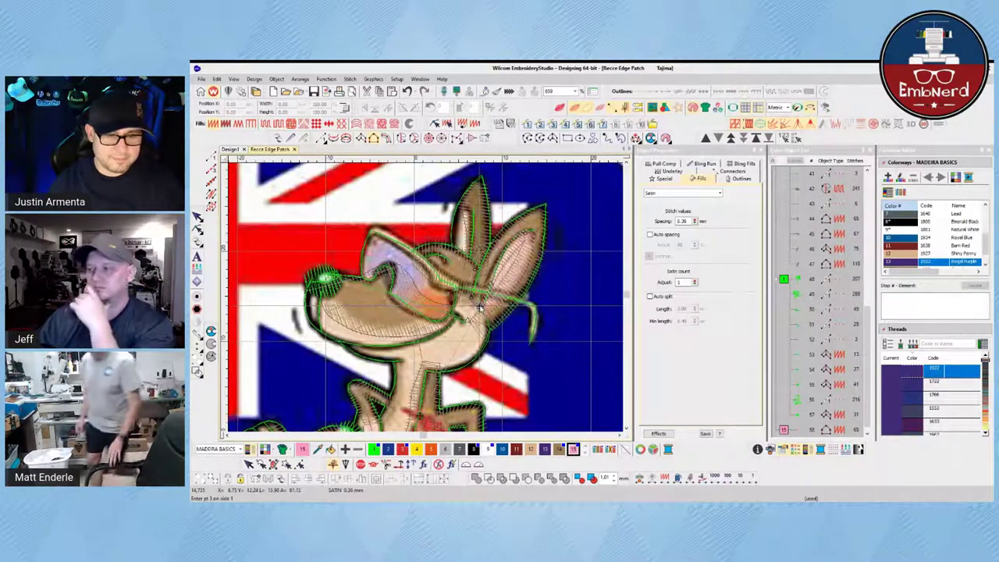
pyautogui.scroll(1, 480, 305)
pyautogui.press('Escape')
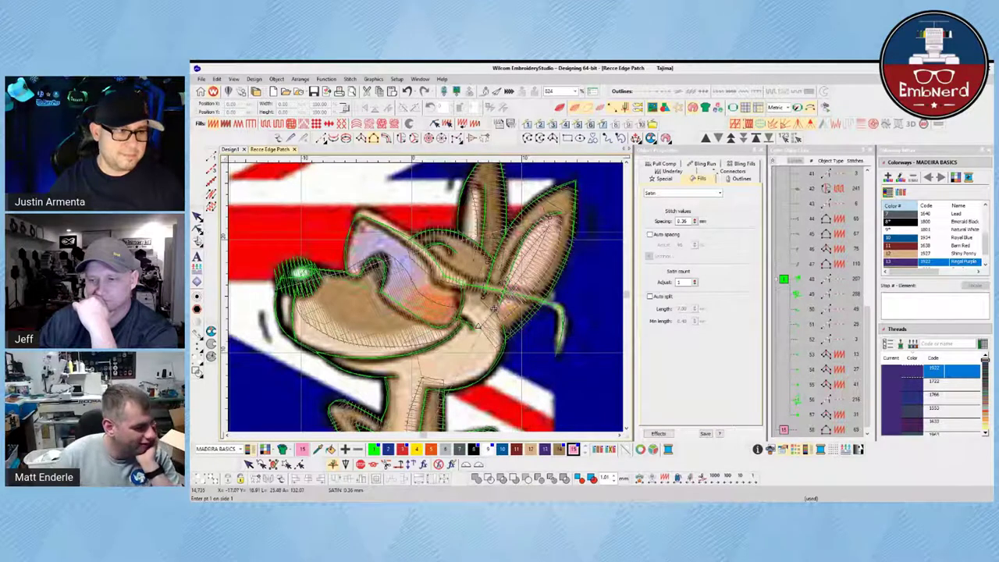
# Digitize a Column A satin about 2.6 by 5.4 mm over the inside of the kangaroo's back ear.
pyautogui.click(198, 216)
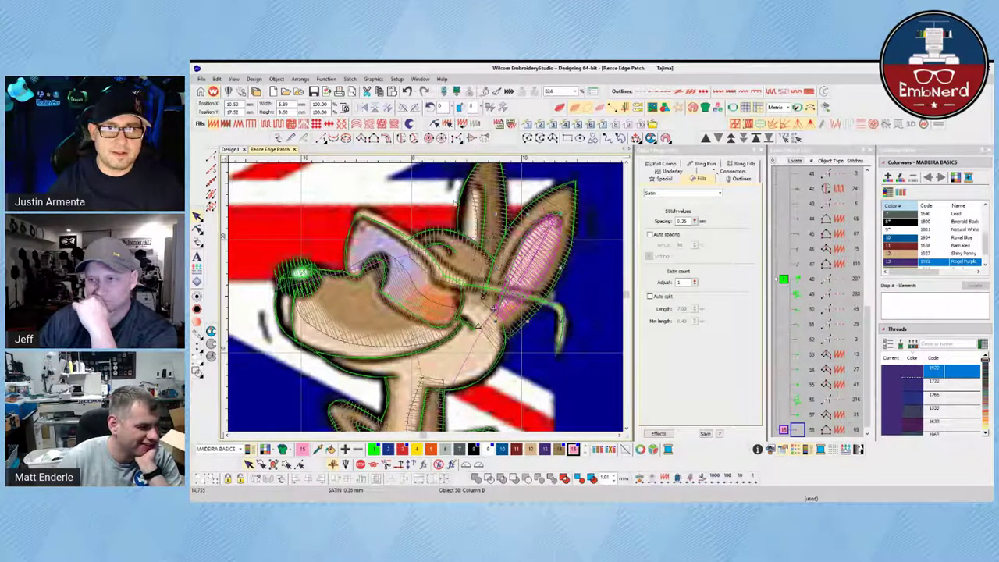
pyautogui.click(418, 208)
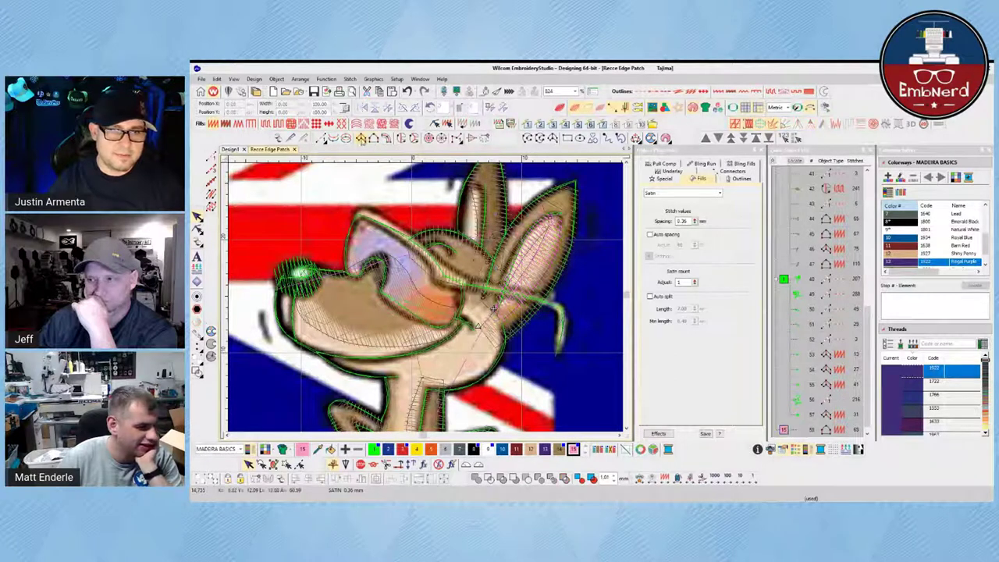
pyautogui.click(363, 139)
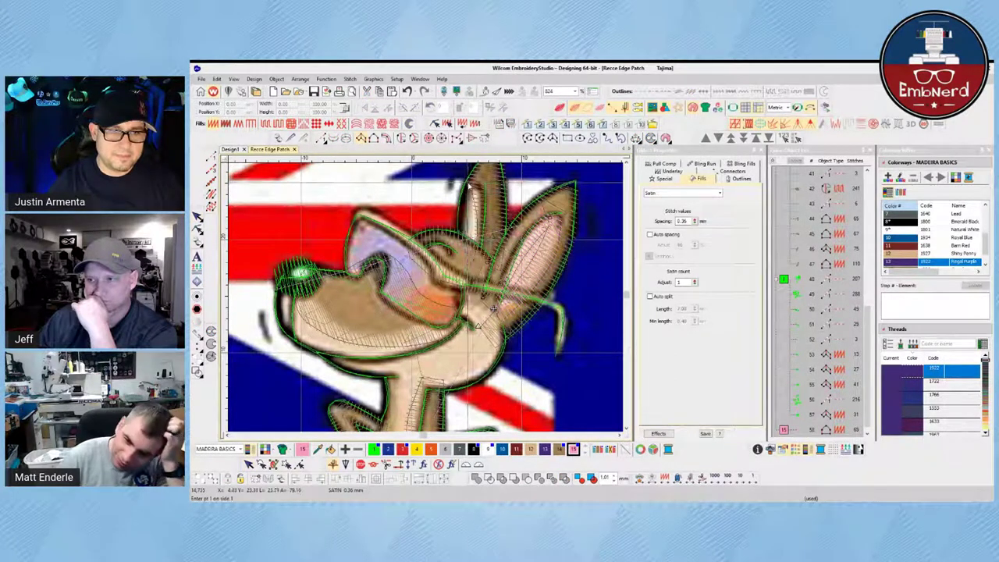
pyautogui.click(473, 189)
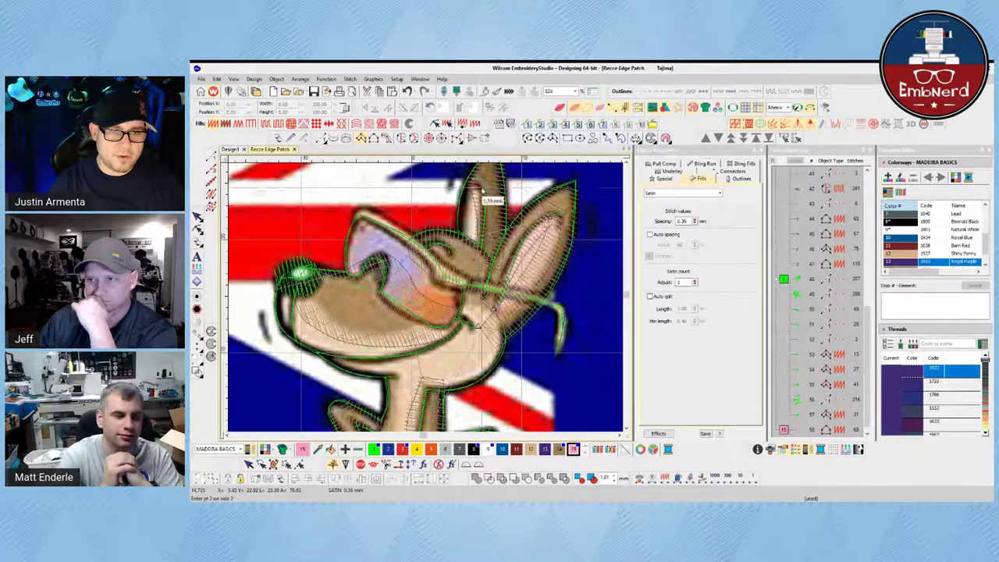
pyautogui.click(484, 195)
pyautogui.click(459, 209)
pyautogui.click(485, 214)
pyautogui.click(460, 227)
pyautogui.click(484, 238)
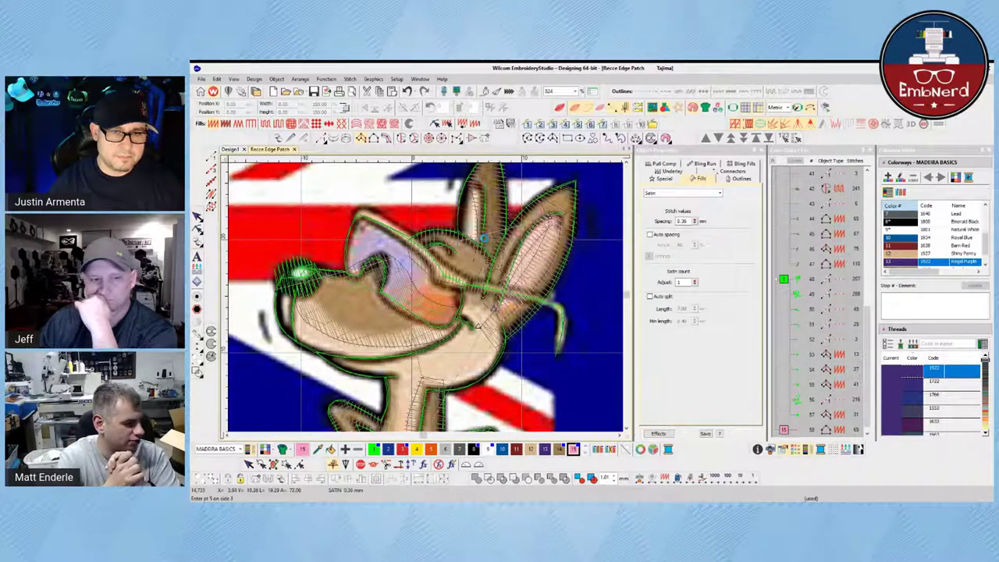
pyautogui.press('Return')
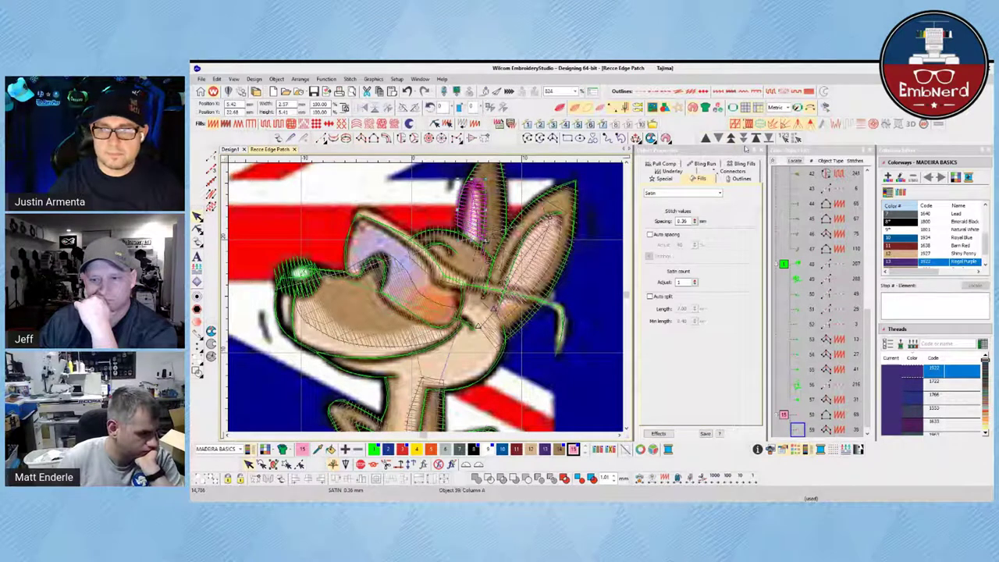
# Set the connector of the back ear's inner satin to always trim after the object.
pyautogui.click(738, 172)
pyautogui.click(656, 266)
pyautogui.click(438, 219)
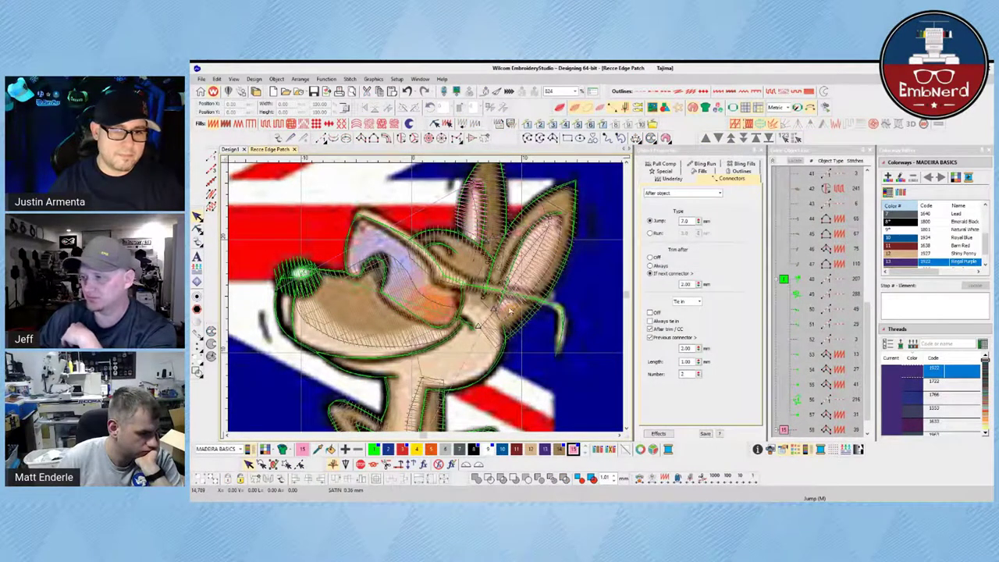
# Digitize a Run travel line from the base of the front ear across the cheek to the lower muzzle.
pyautogui.scroll(-2, 486, 377)
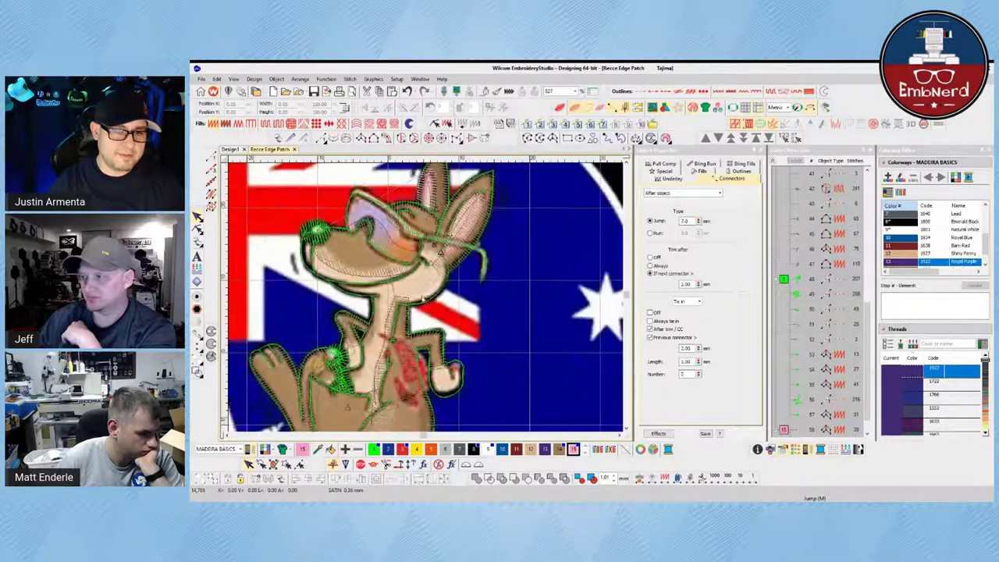
pyautogui.scroll(-1, 428, 301)
pyautogui.scroll(3, 428, 301)
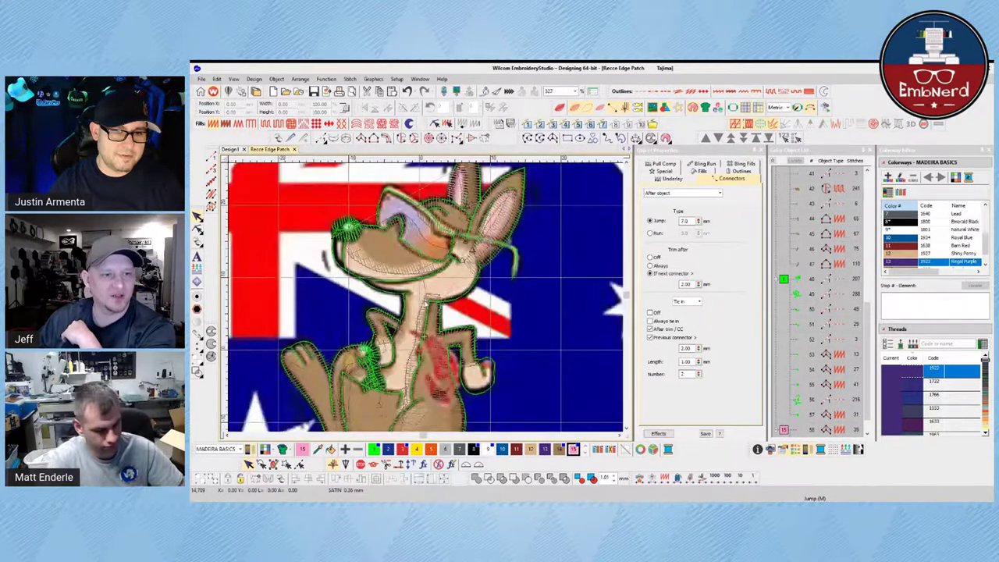
pyautogui.scroll(-2, 427, 302)
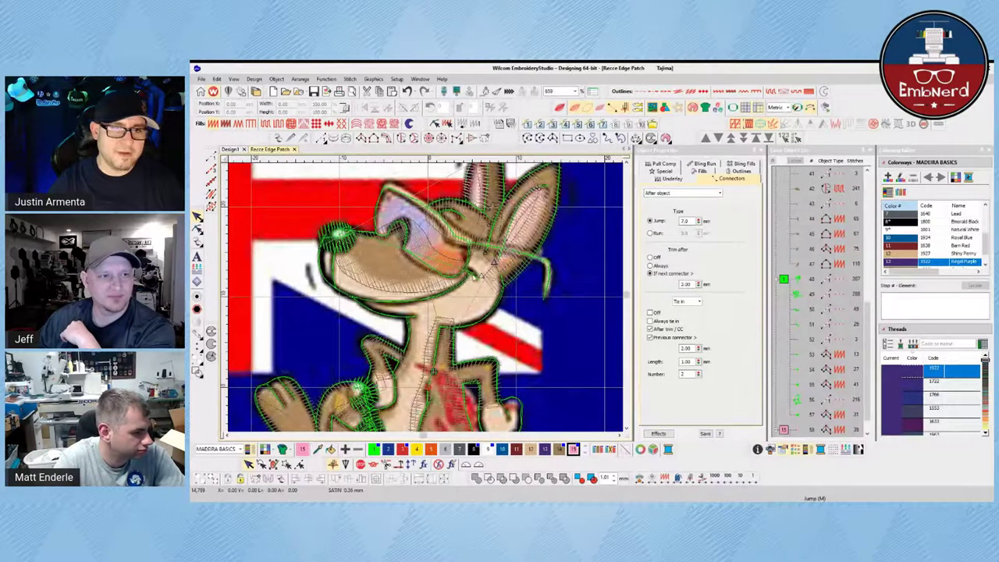
pyautogui.scroll(1, 428, 301)
pyautogui.click(322, 139)
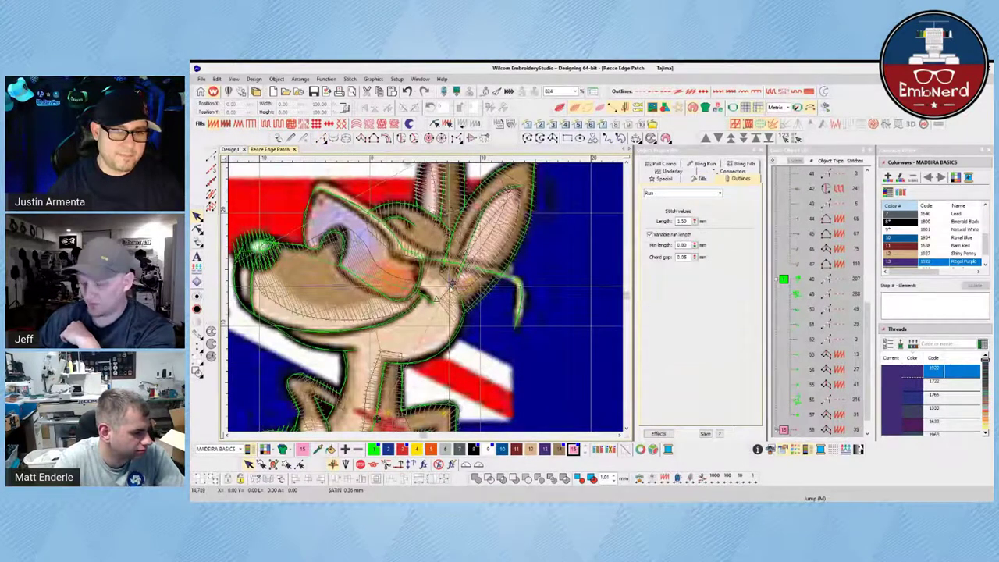
pyautogui.click(453, 283)
pyautogui.click(428, 309)
pyautogui.click(398, 322)
pyautogui.click(378, 323)
pyautogui.press('Return')
# Digitize a satin column along the light lower muzzle, from under the nose to the corner of the mouth.
pyautogui.press('space')
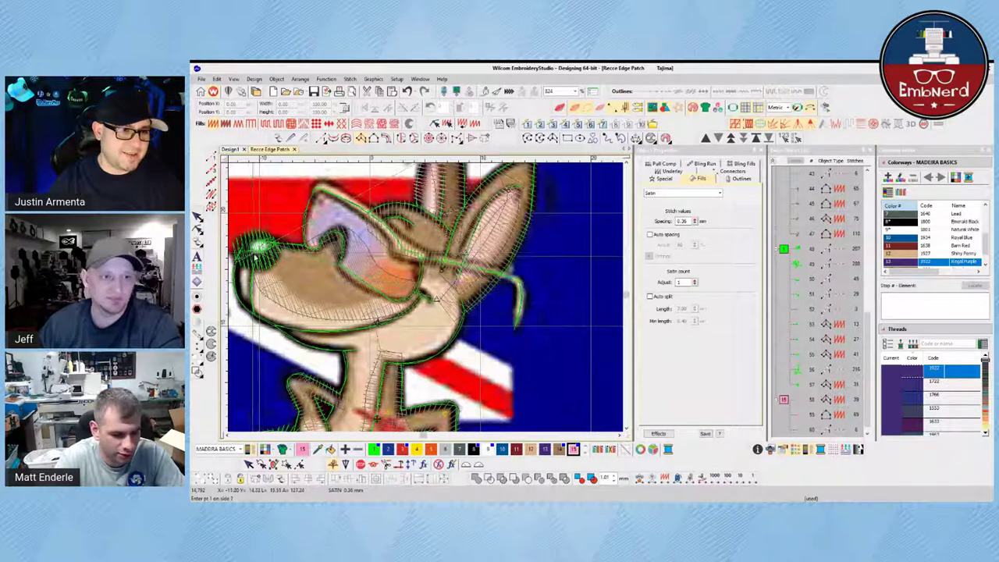
pyautogui.click(248, 283)
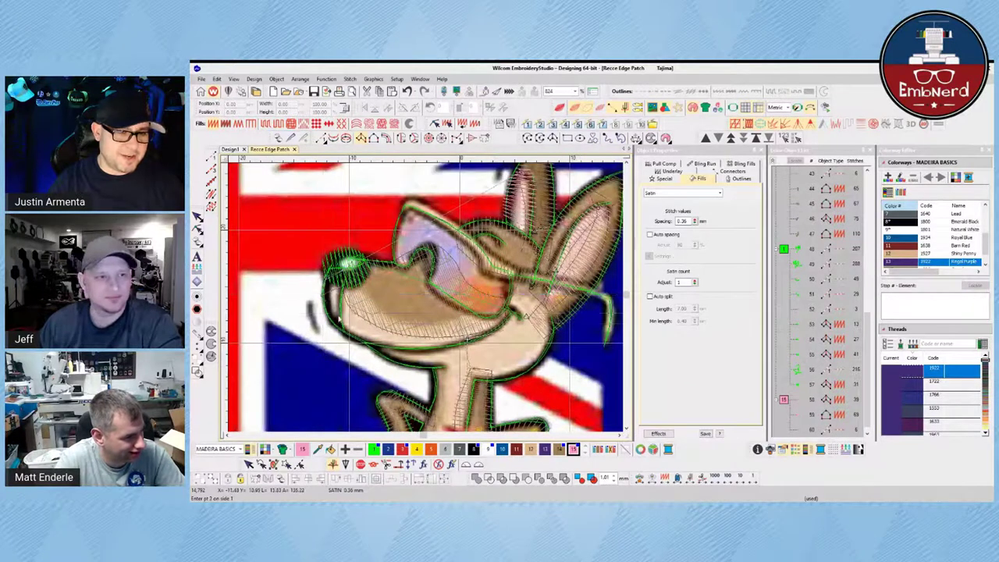
pyautogui.click(373, 294)
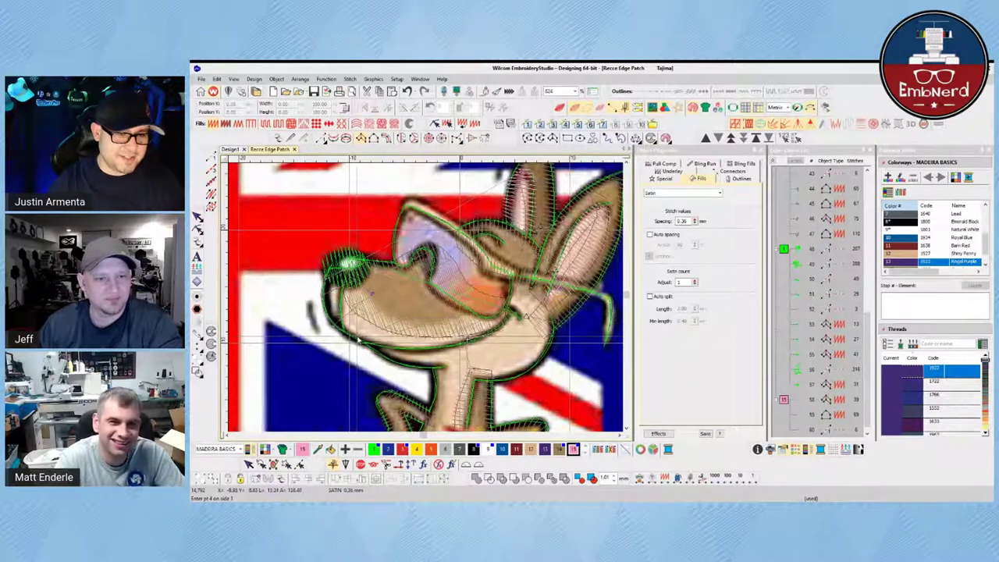
pyautogui.click(383, 311)
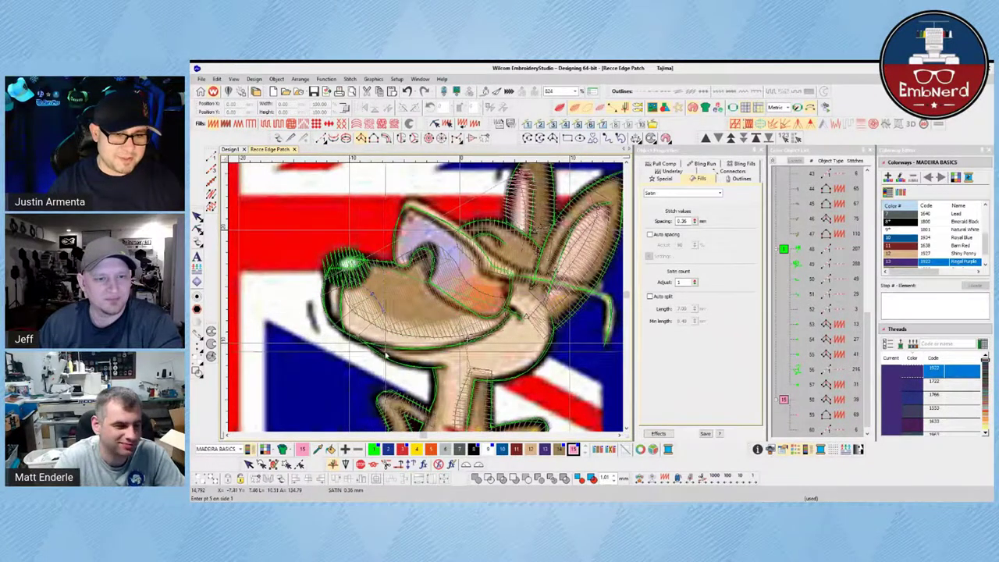
pyautogui.click(462, 354)
pyautogui.click(474, 318)
pyautogui.click(489, 343)
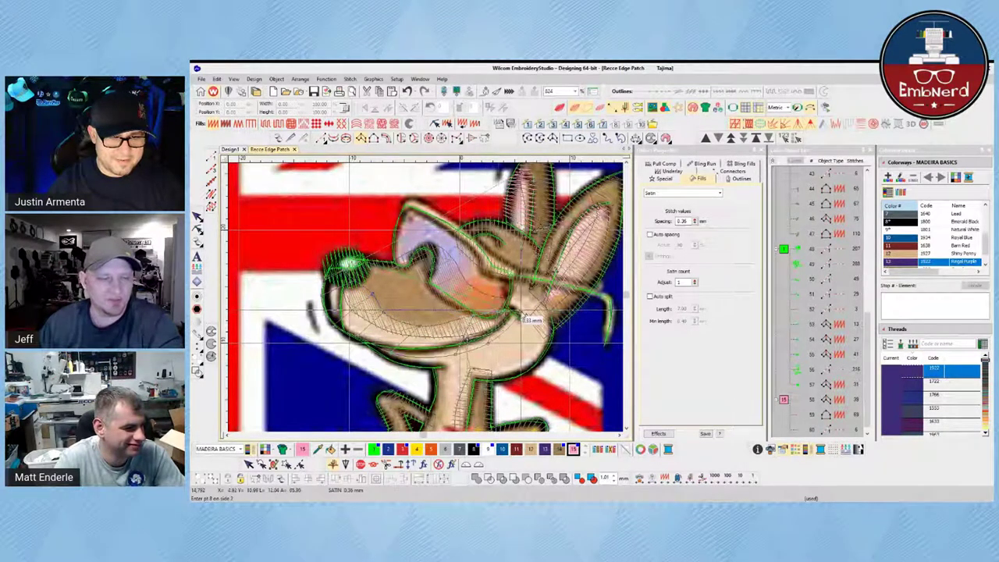
pyautogui.press('Return')
# Reshape the lower muzzle satin column near the corner of the mouth.
pyautogui.click(197, 229)
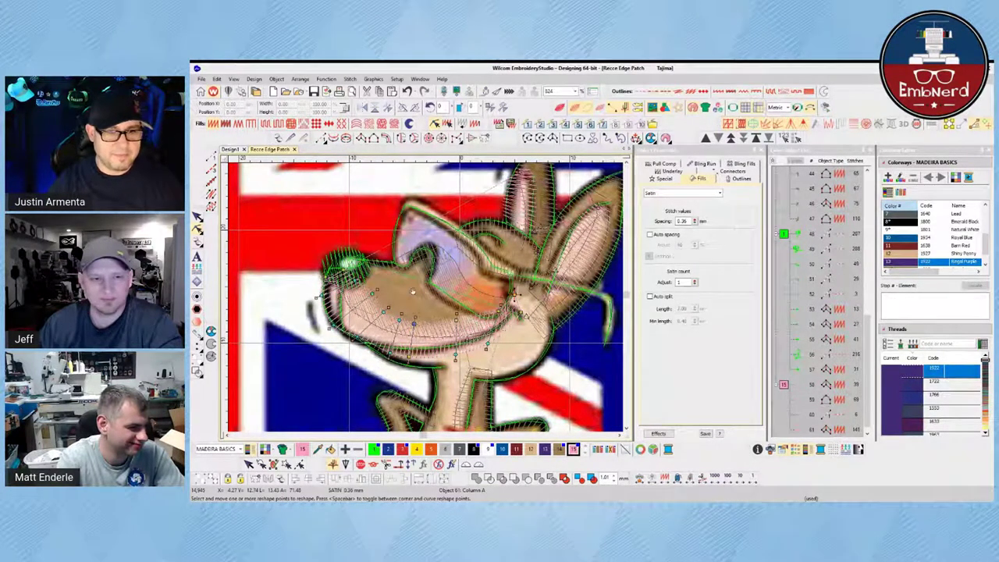
pyautogui.click(506, 320)
pyautogui.click(484, 351)
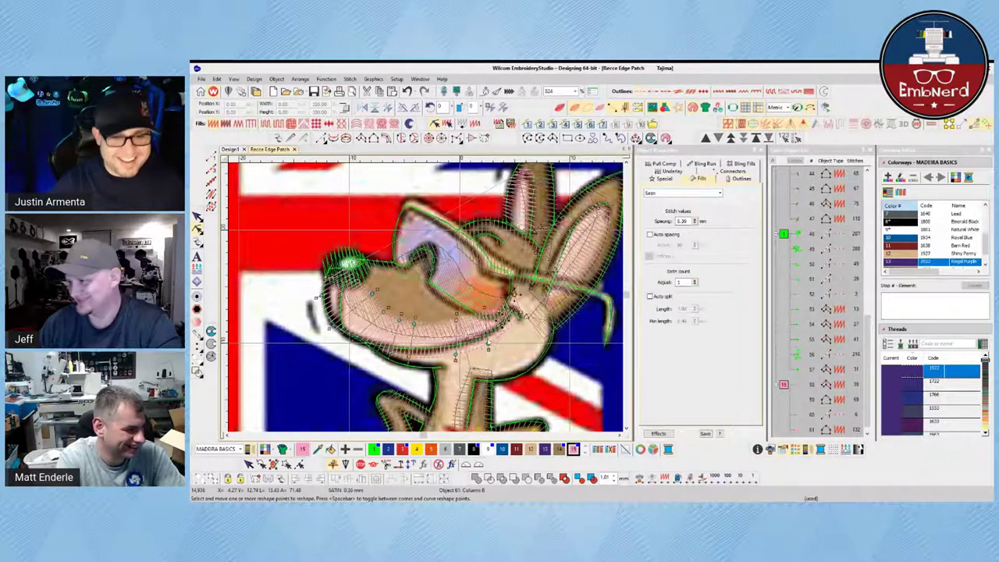
# Delete a reshape point from the travel run on the cheek and refine the mouth-corner end of the muzzle column.
pyautogui.click(506, 341)
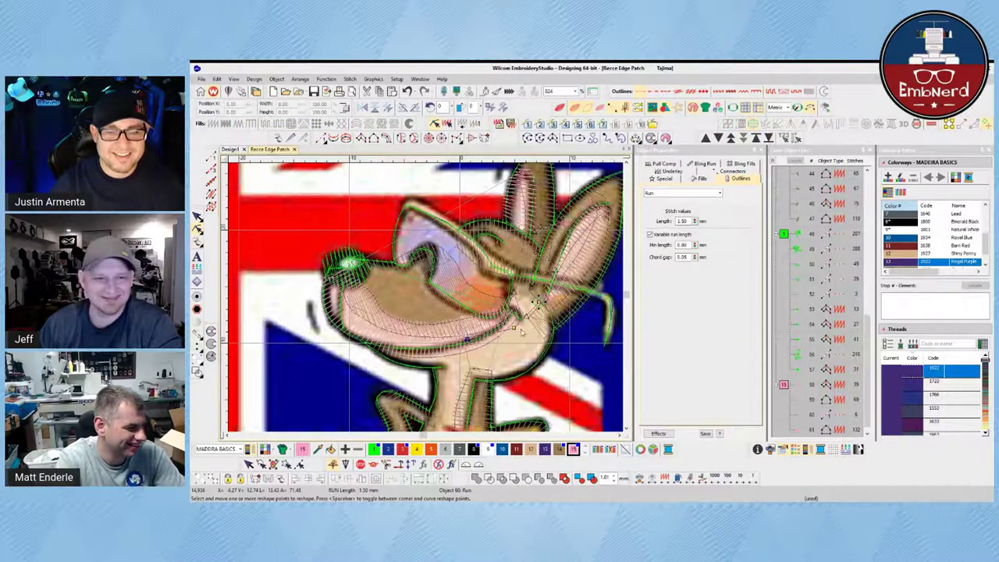
pyautogui.click(514, 328)
pyautogui.press('Delete')
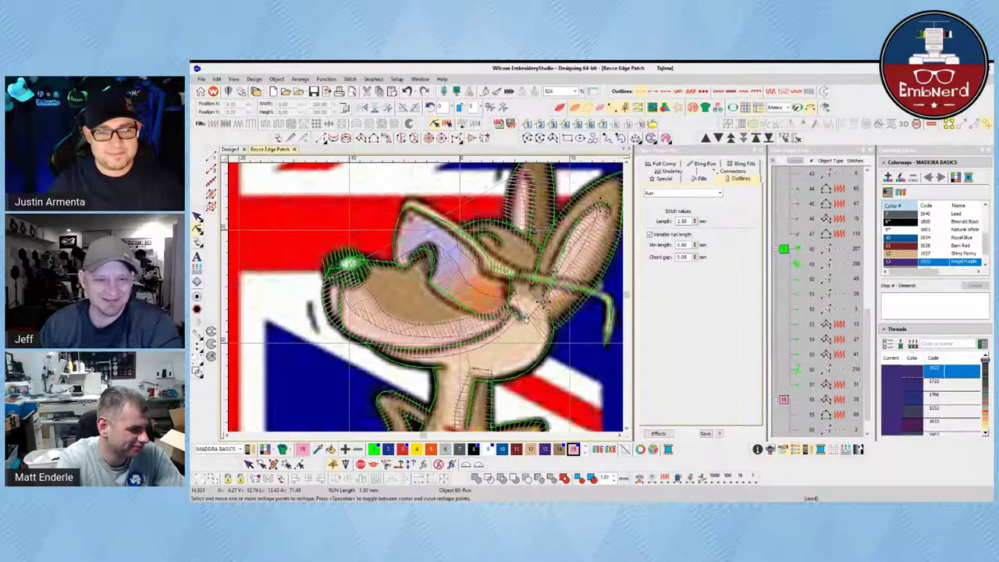
pyautogui.click(521, 314)
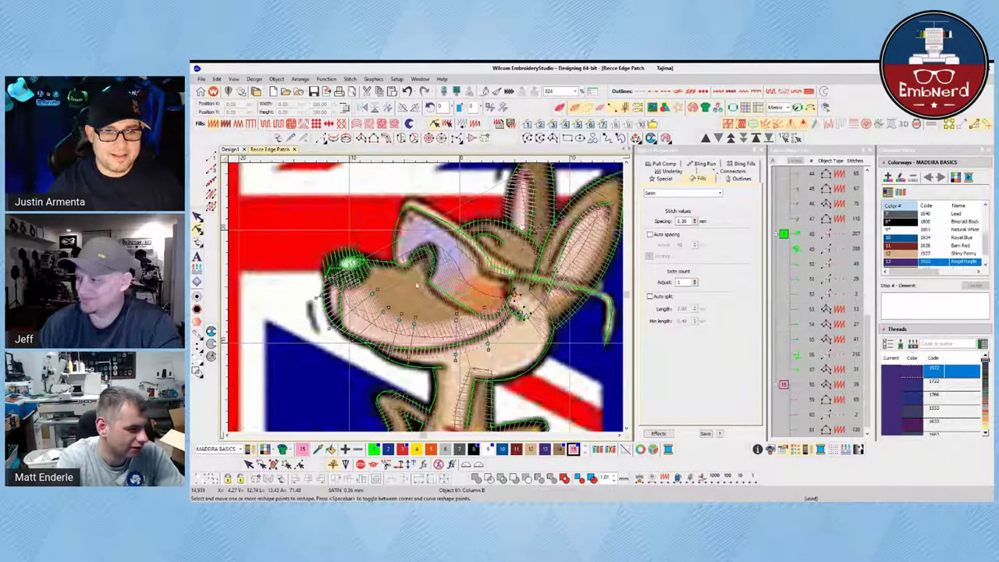
pyautogui.press('Escape')
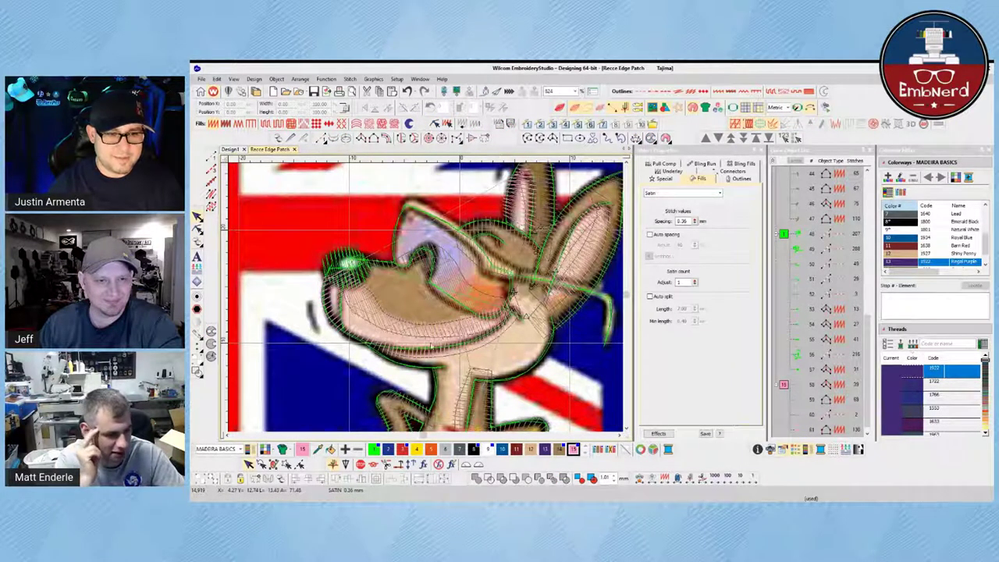
# Change the first underlay of the lower muzzle satin column to Zigzag.
pyautogui.click(456, 350)
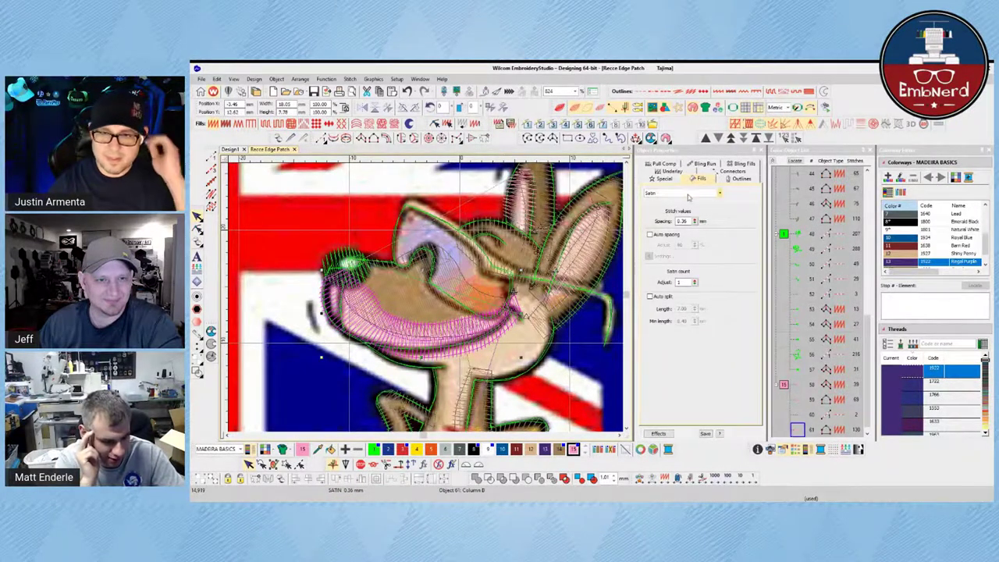
pyautogui.click(670, 171)
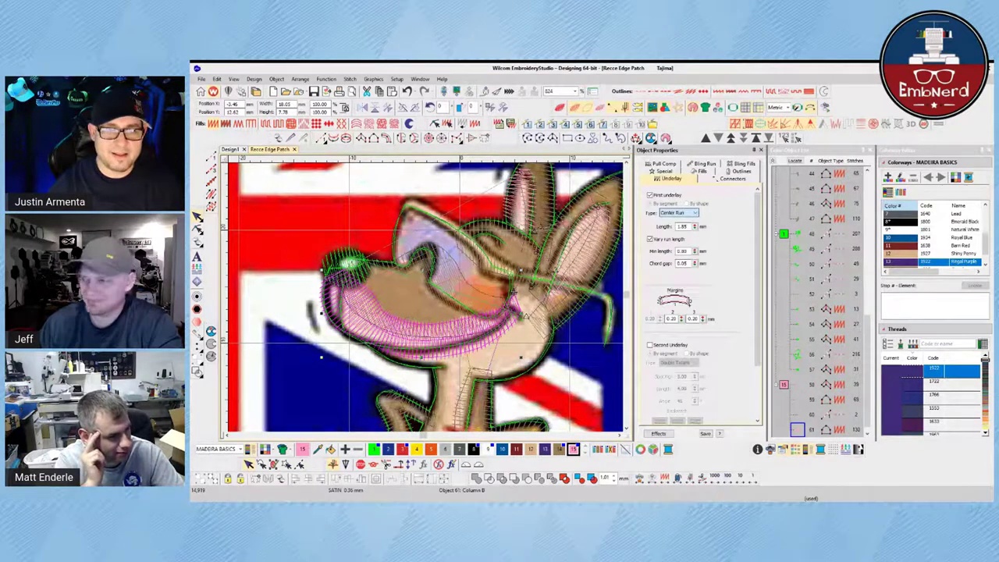
pyautogui.click(672, 236)
pyautogui.click(479, 189)
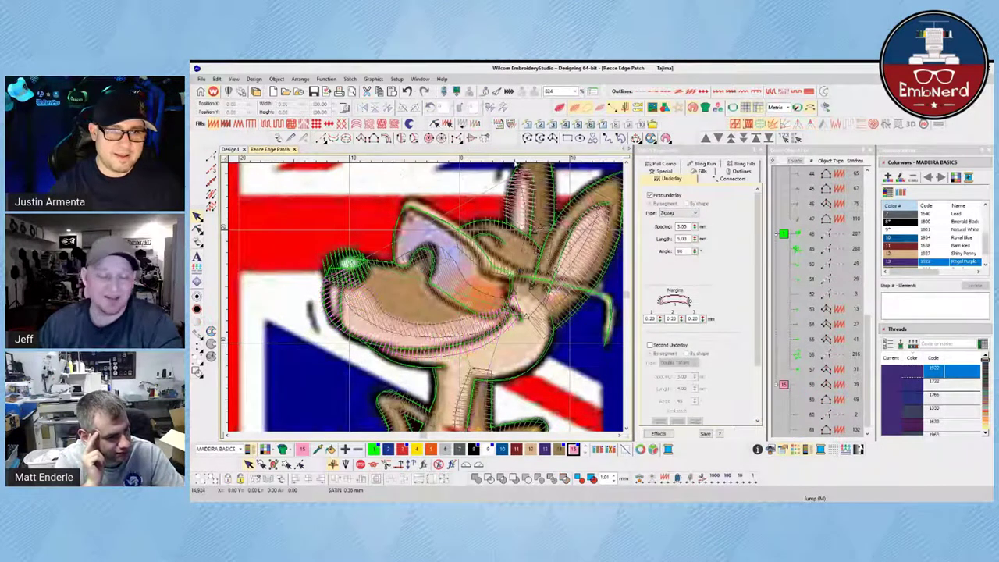
# Digitize a Column B satin over the light cheek and jaw, from behind the mouth corner to beneath the lower muzzle.
pyautogui.click(373, 138)
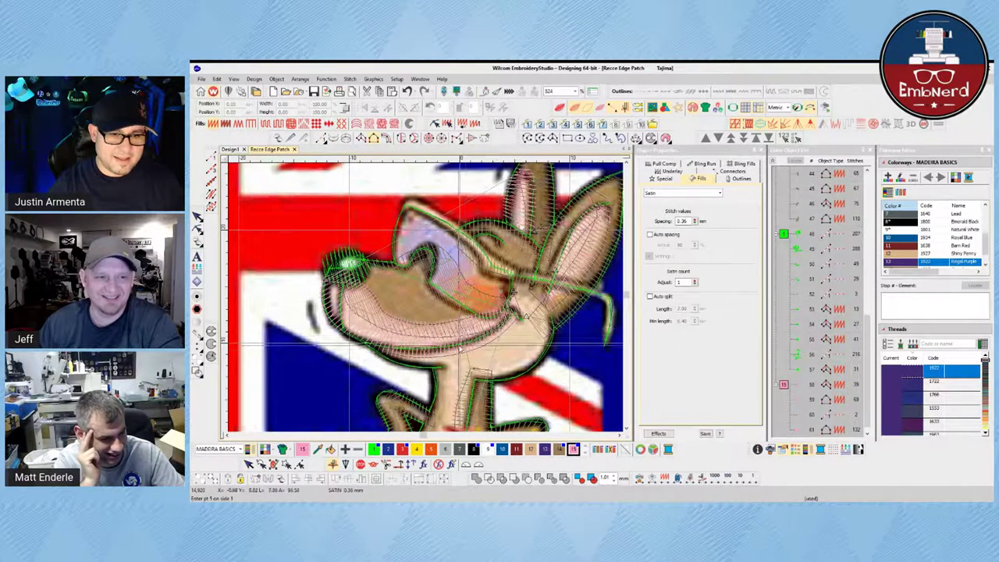
pyautogui.click(534, 284)
pyautogui.click(551, 311)
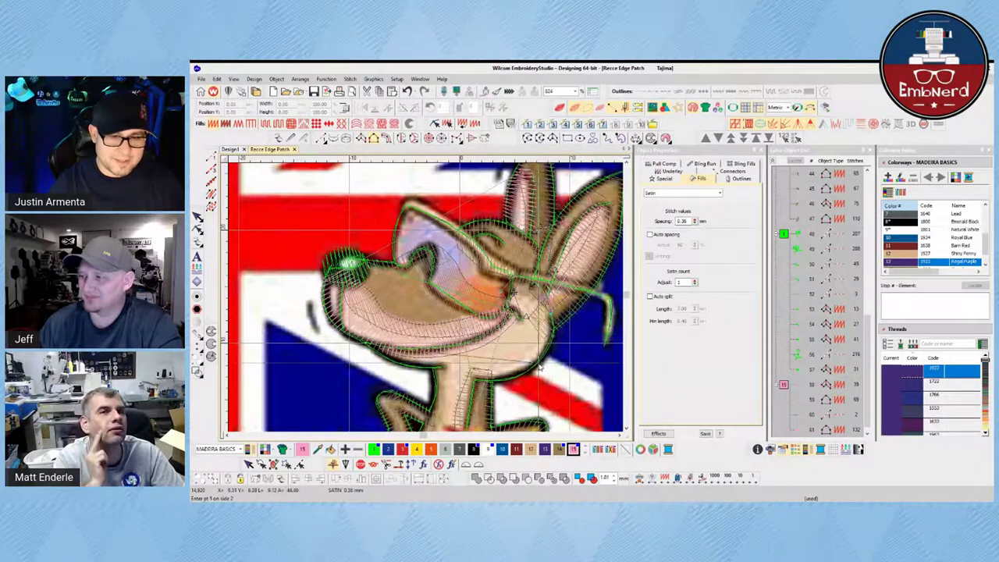
pyautogui.click(457, 376)
pyautogui.click(428, 367)
pyautogui.click(404, 363)
pyautogui.click(387, 357)
pyautogui.press('Return')
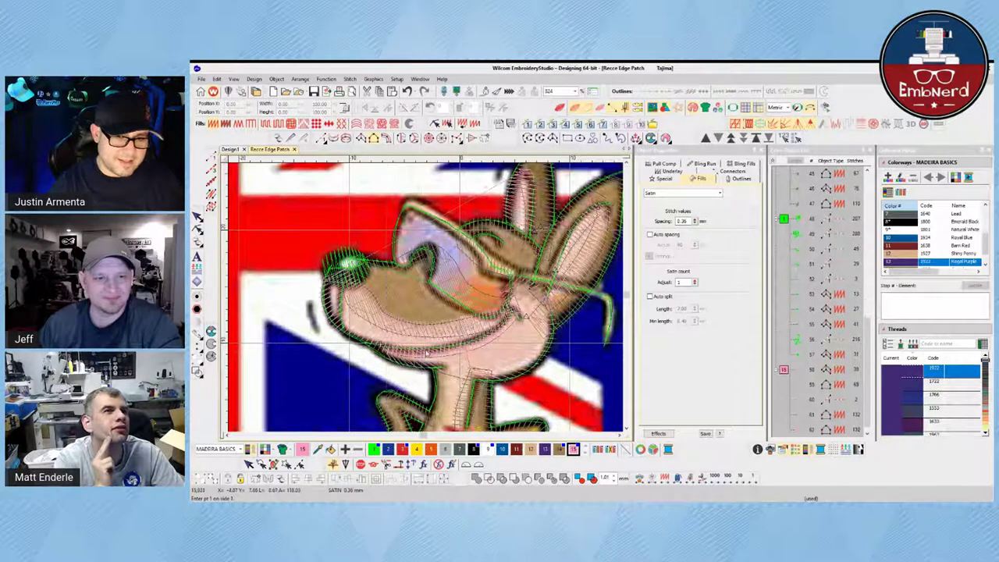
# Add a stitch angle across the cheek in the jaw's satin column and check the result in the stitch preview.
pyautogui.press('h')
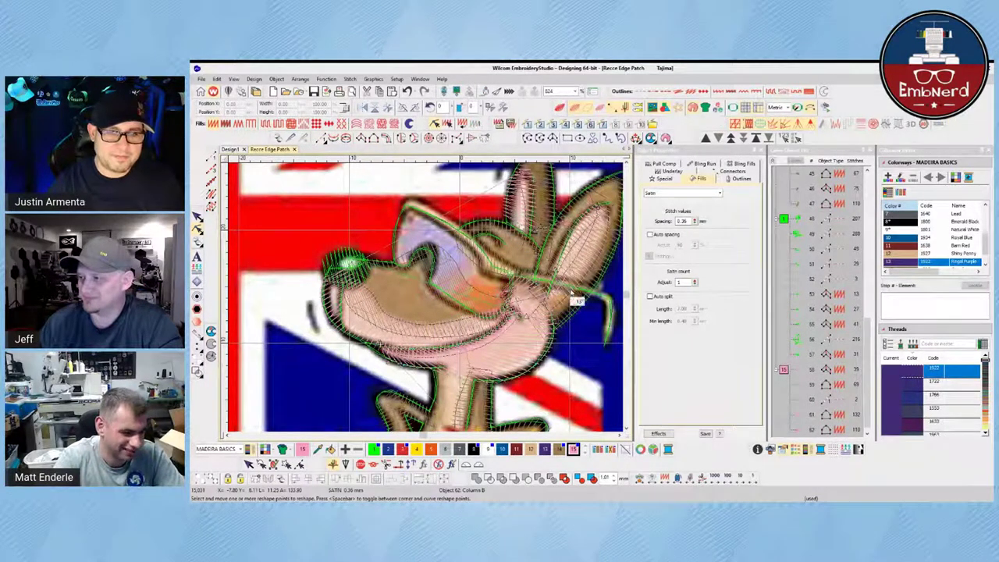
pyautogui.hotkey('ctrl', 'h')
pyautogui.click(490, 326)
pyautogui.click(534, 385)
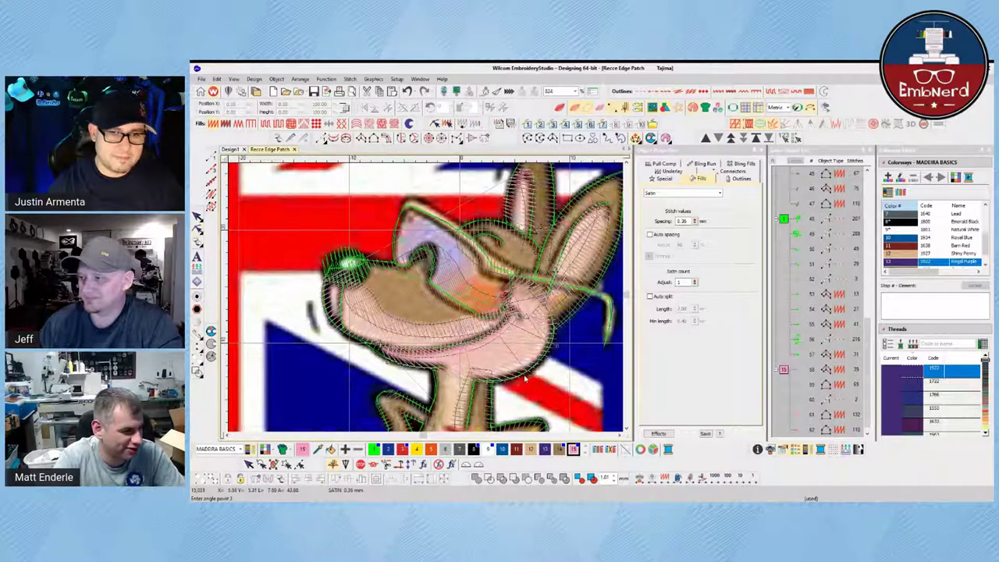
pyautogui.press('Return')
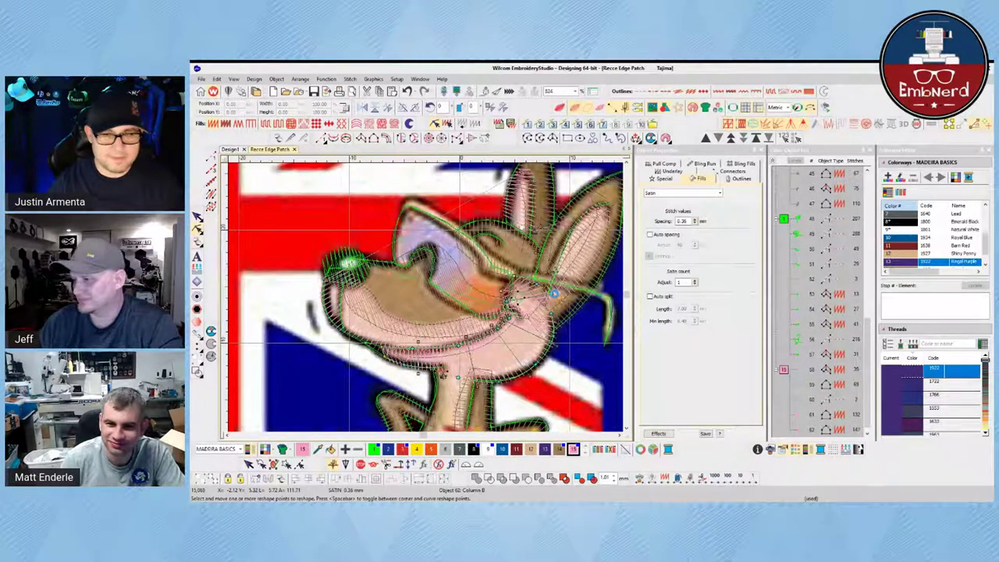
pyautogui.press('t')
pyautogui.press('t')
pyautogui.moveTo(462, 407); pyautogui.dragTo(427, 300)
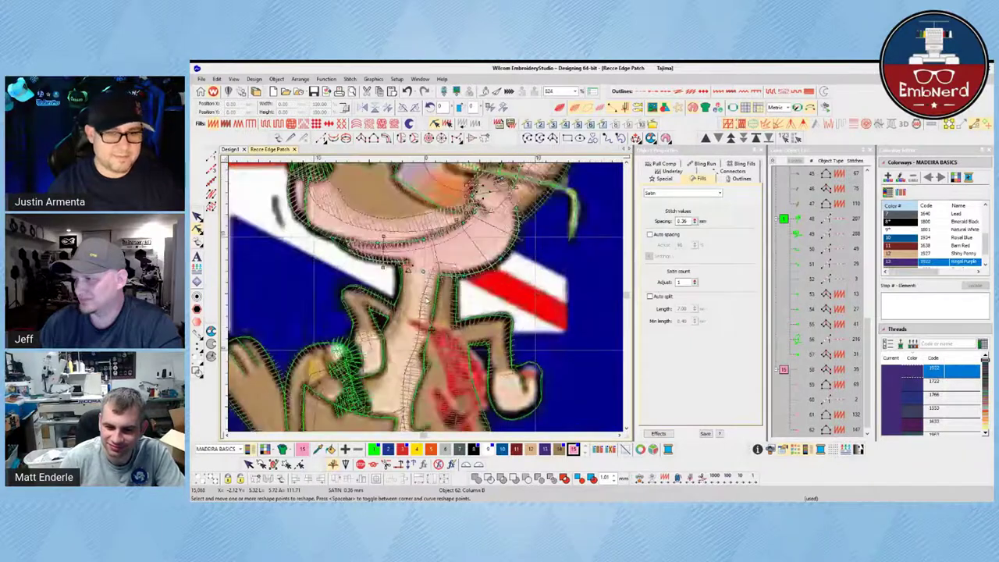
pyautogui.click(198, 218)
pyautogui.click(324, 288)
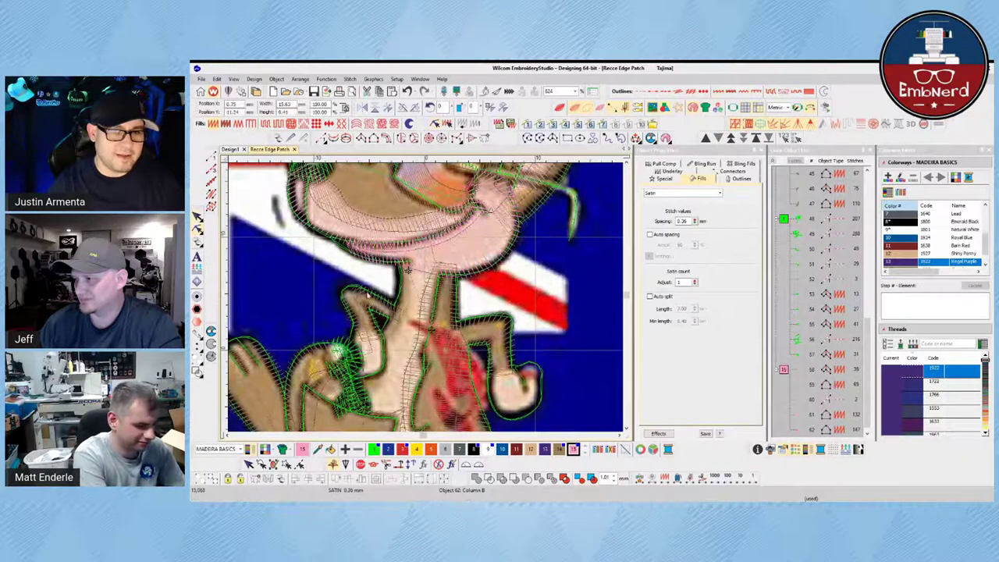
# Digitize a Complex Fill over the light neck and belly, from under the jaw to the narrow point above the thigh.
pyautogui.scroll(-2, 468, 269)
pyautogui.scroll(3, 471, 342)
pyautogui.scroll(-2, 427, 300)
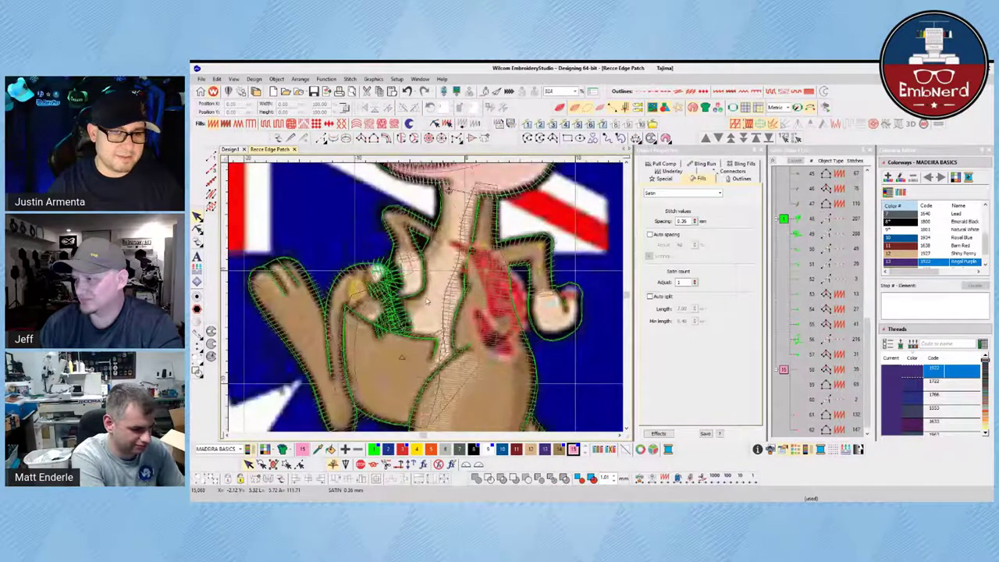
pyautogui.moveTo(442, 280); pyautogui.dragTo(427, 299)
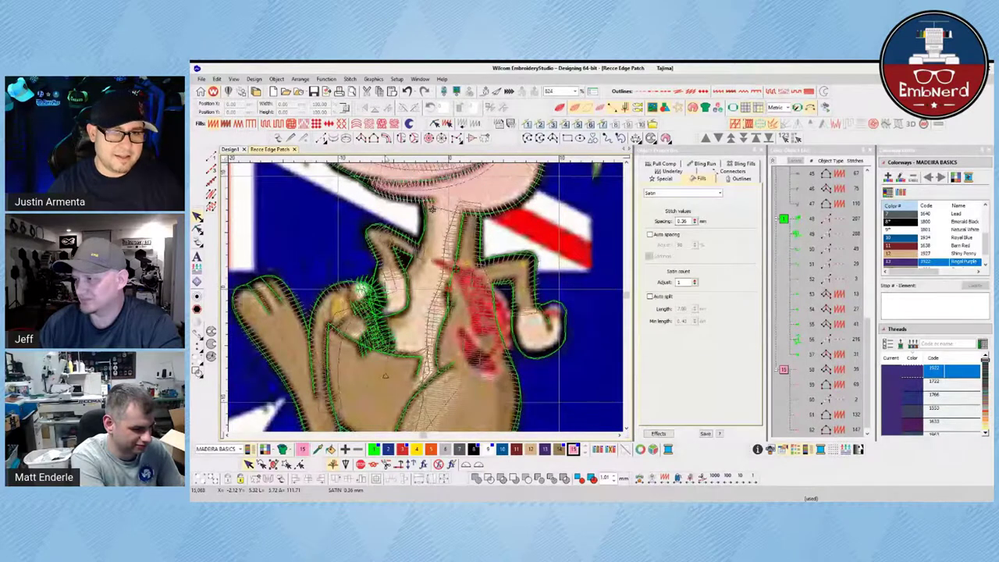
pyautogui.click(401, 138)
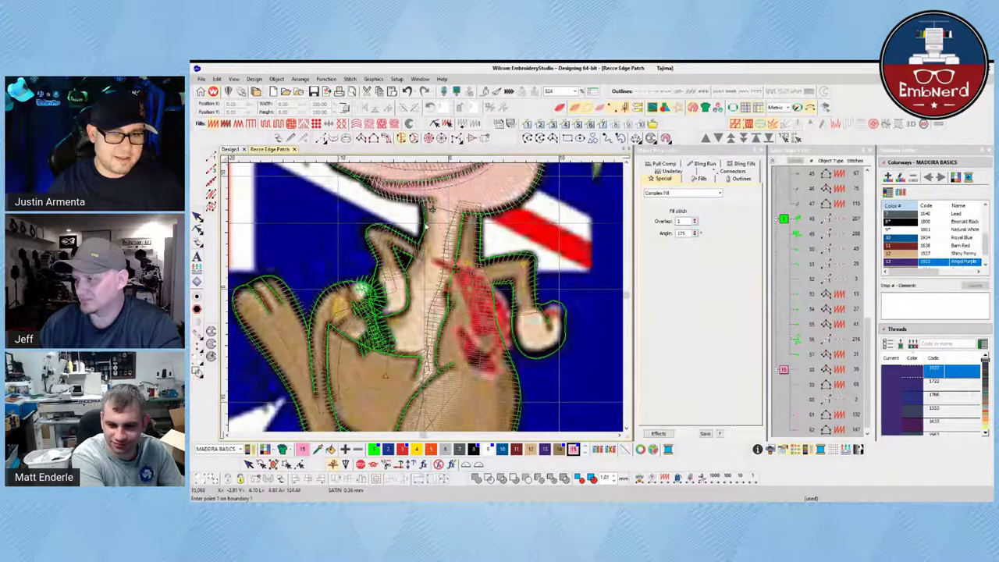
pyautogui.click(396, 323)
pyautogui.click(386, 344)
pyautogui.click(415, 396)
pyautogui.click(421, 348)
pyautogui.click(420, 270)
pyautogui.click(416, 355)
pyautogui.click(417, 394)
pyautogui.click(416, 390)
pyautogui.click(421, 375)
pyautogui.click(433, 344)
pyautogui.click(439, 330)
pyautogui.click(448, 310)
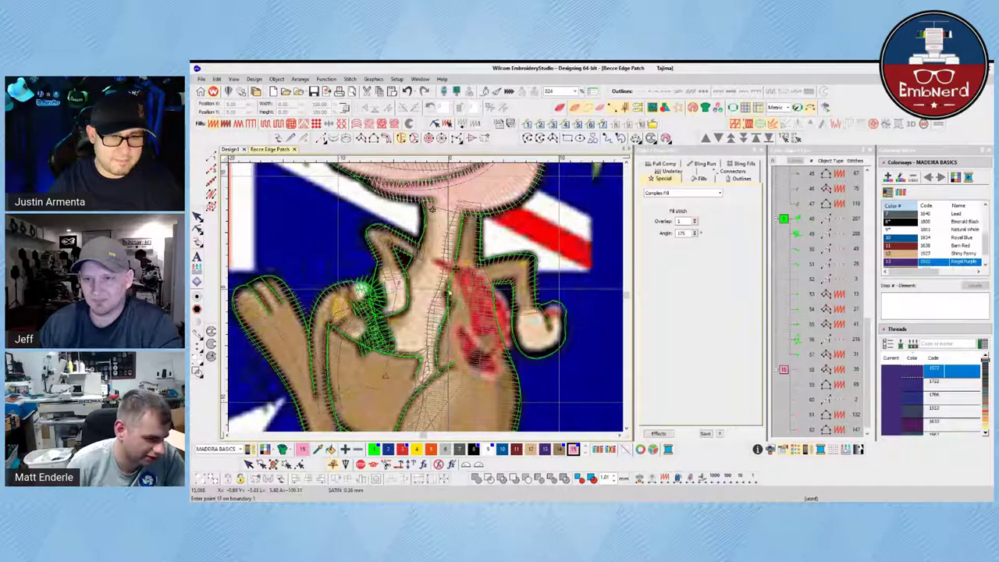
pyautogui.click(455, 248)
pyautogui.click(461, 219)
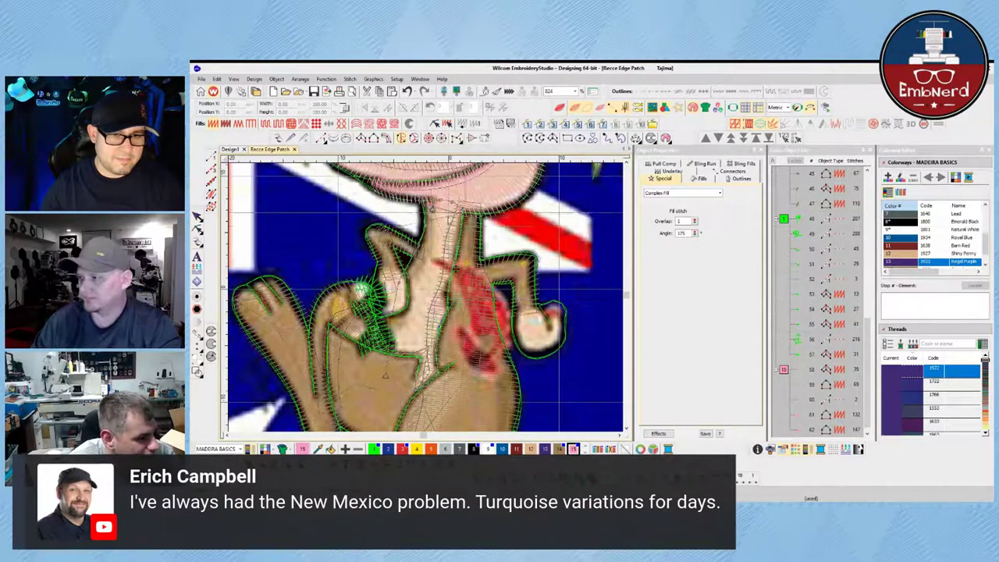
pyautogui.click(505, 213)
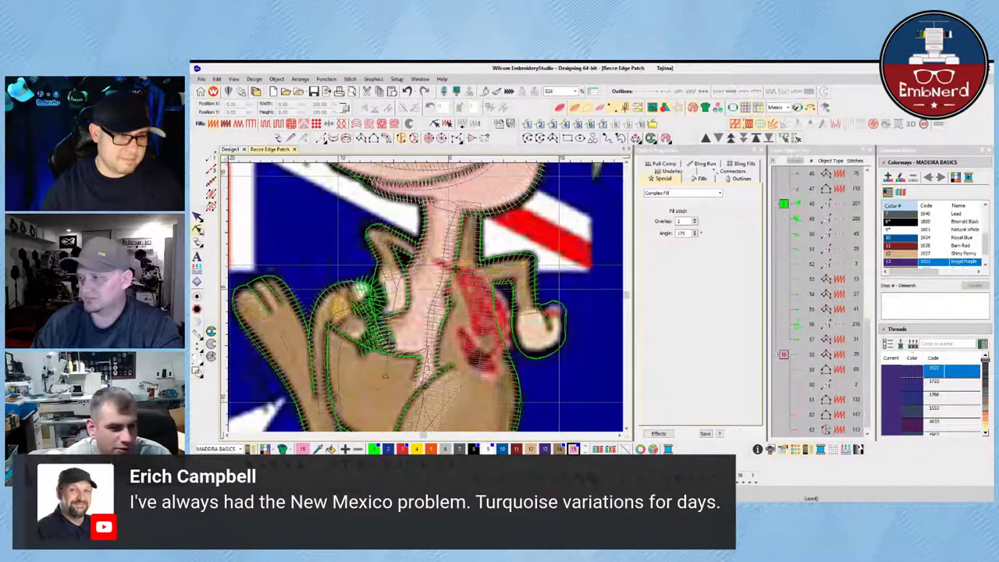
# Reshape the neck and belly fill, placing its end point on the paw beside the belly.
pyautogui.click(198, 232)
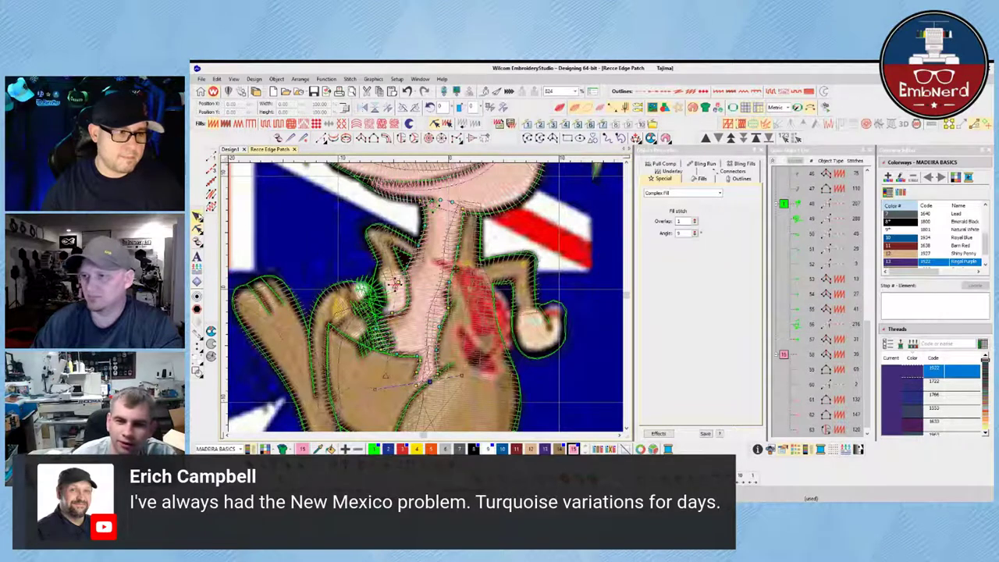
pyautogui.press('Escape')
pyautogui.press('Escape')
# Digitize a Column B satin over the paw beside the belly and check its reshape points.
pyautogui.click(373, 139)
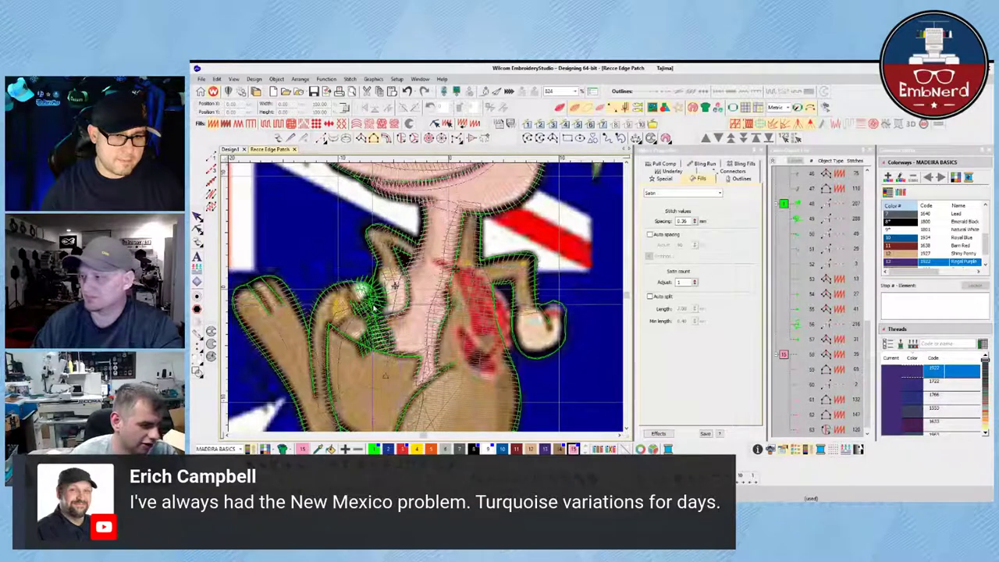
pyautogui.press('Return')
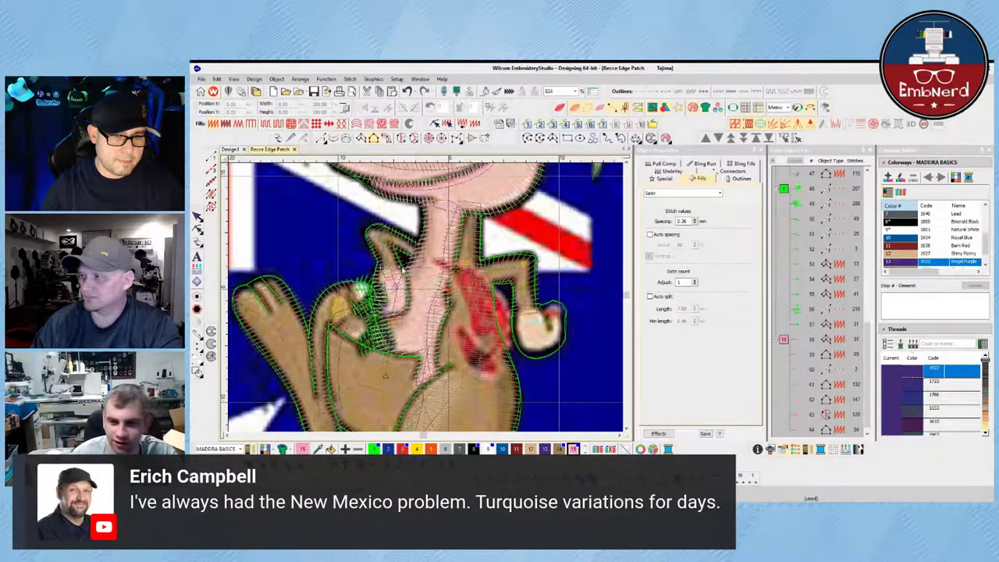
pyautogui.click(197, 228)
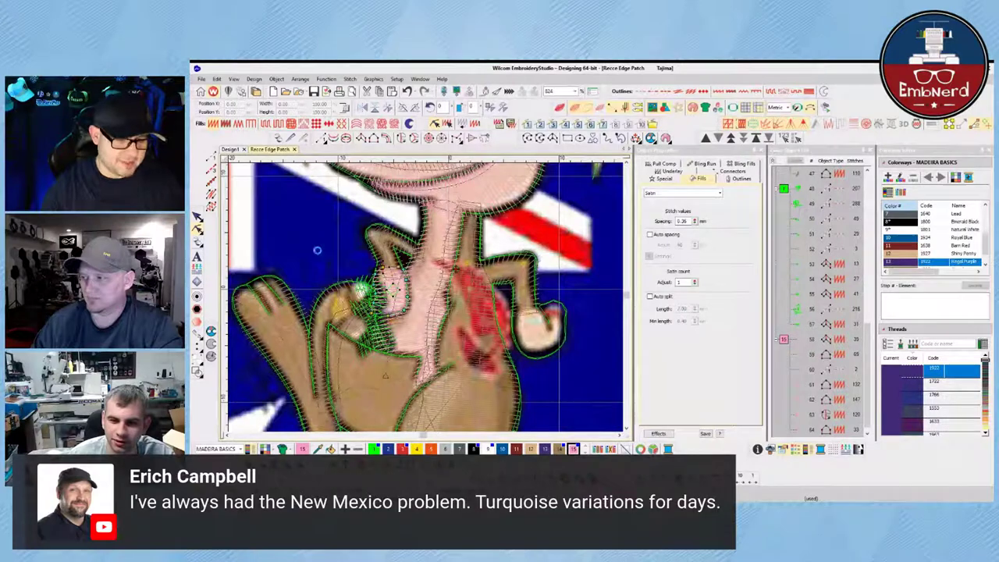
pyautogui.press('t')
pyautogui.press('t')
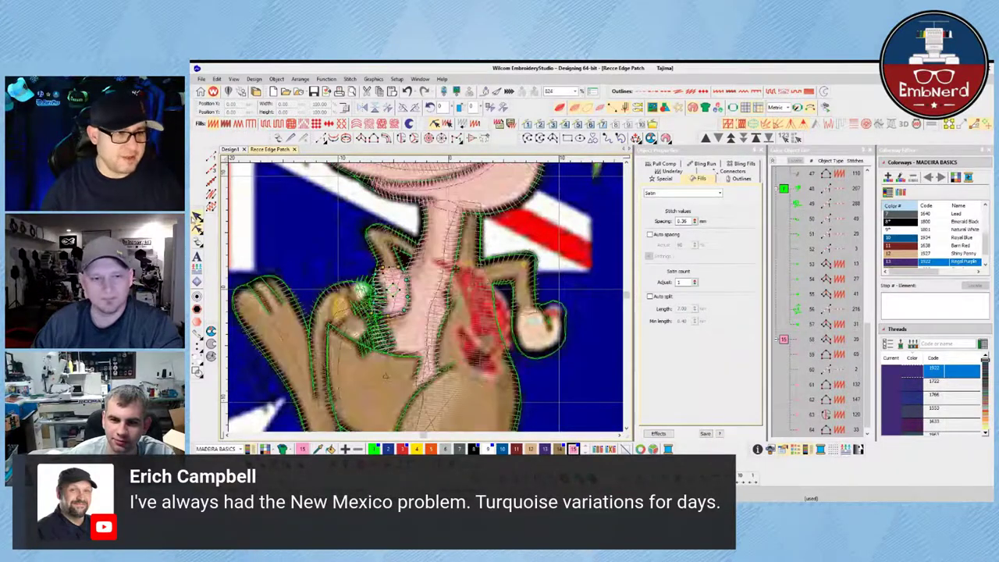
pyautogui.click(417, 291)
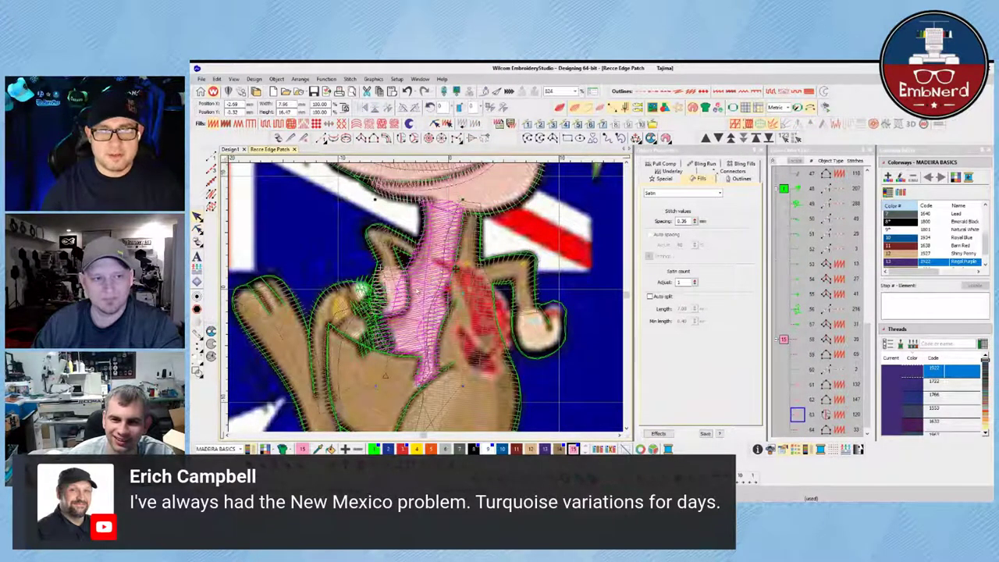
pyautogui.click(578, 258)
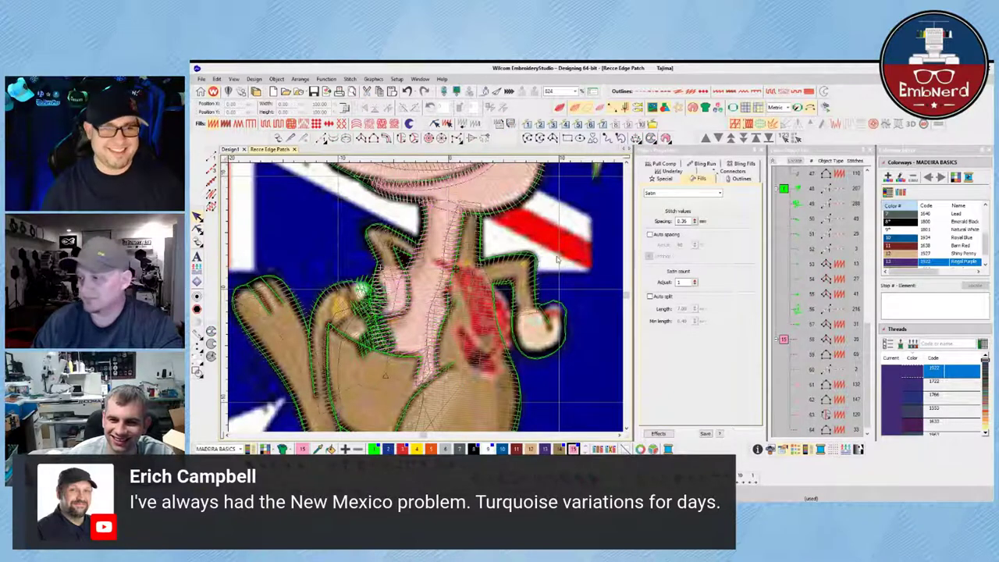
# Digitize a Column A satin along the raised thumb of the kangaroo's far hand, ending in the palm.
pyautogui.click(360, 137)
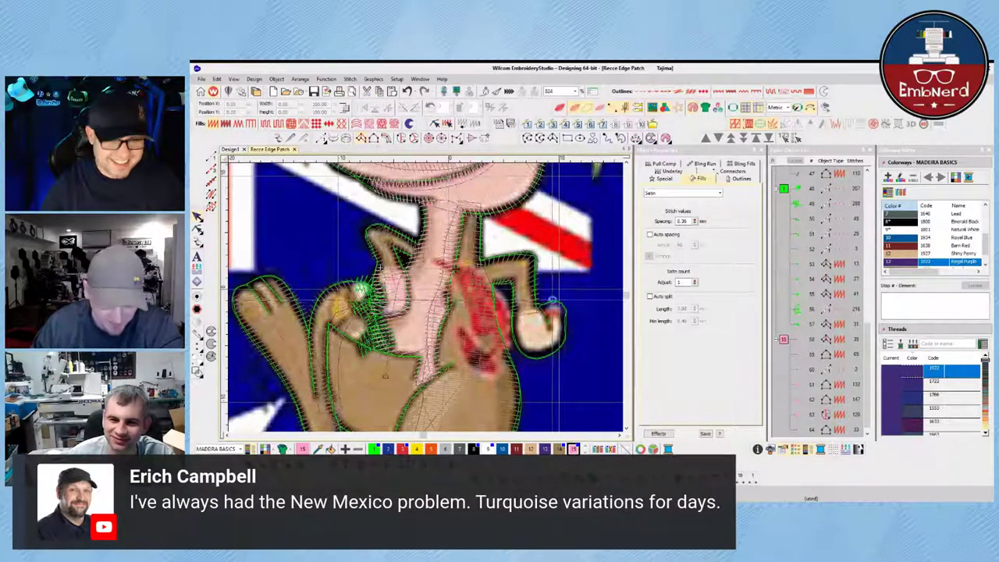
pyautogui.click(544, 312)
pyautogui.click(561, 310)
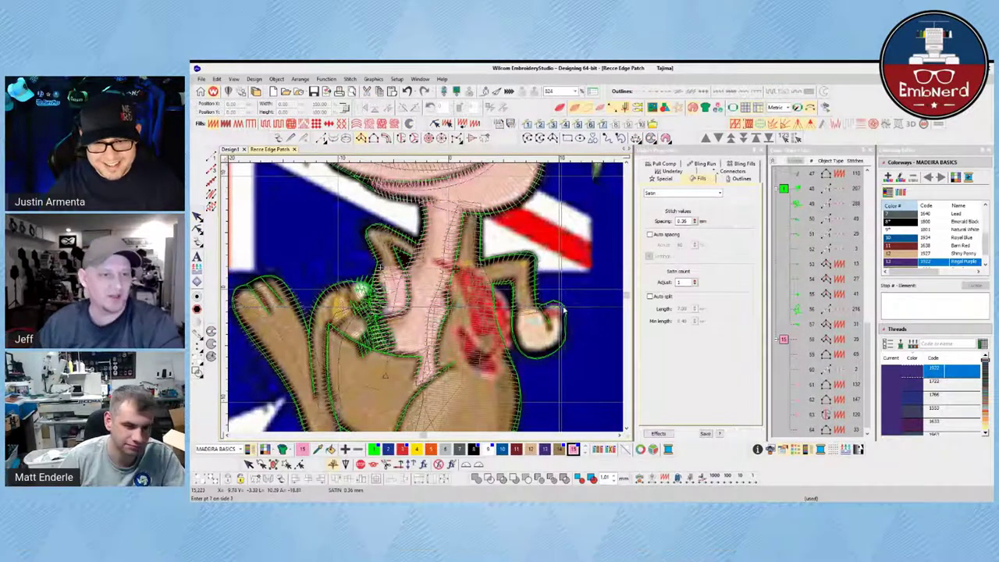
pyautogui.click(565, 319)
pyautogui.click(542, 331)
pyautogui.click(562, 339)
pyautogui.click(540, 347)
pyautogui.press('Return')
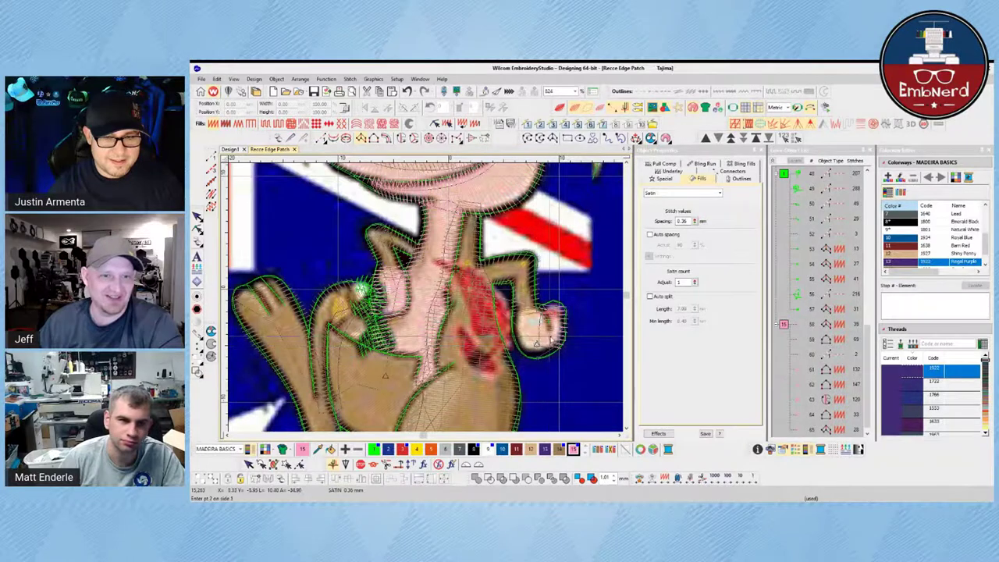
# Digitize a second Column A satin over the palm of the far hand, beside the thumb.
pyautogui.click(523, 352)
pyautogui.click(544, 323)
pyautogui.click(515, 334)
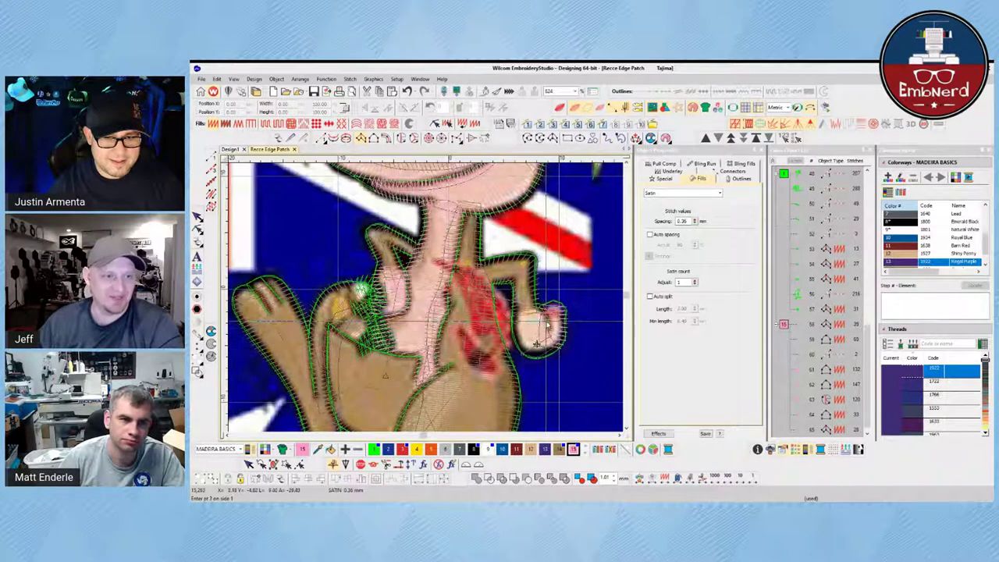
pyautogui.click(546, 312)
pyautogui.press('Return')
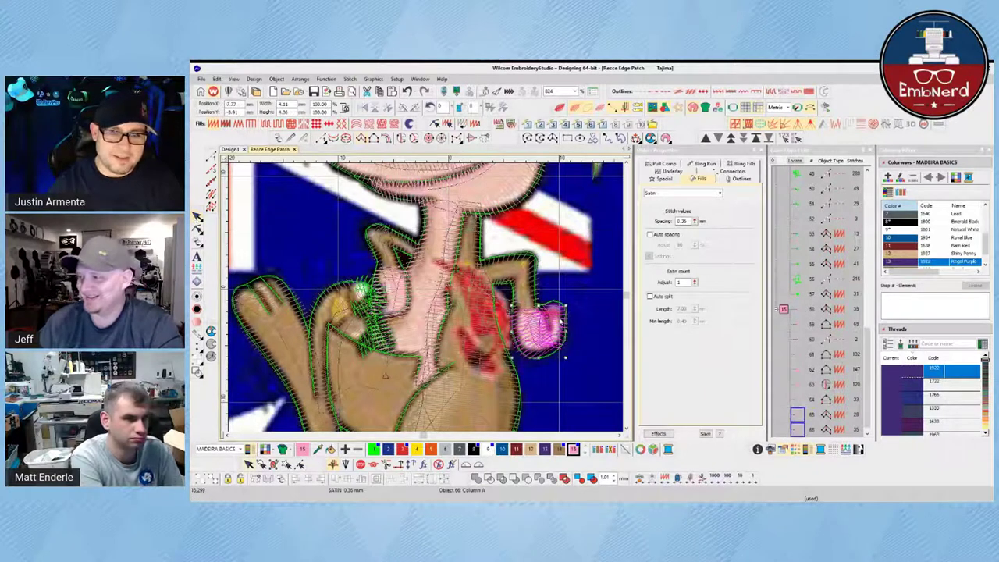
# Set the first underlay of the far hand's thumb and palm columns to Center Run and preview the stitches.
pyautogui.keyDown('ctrl'); pyautogui.click(562, 319); pyautogui.keyUp('ctrl')
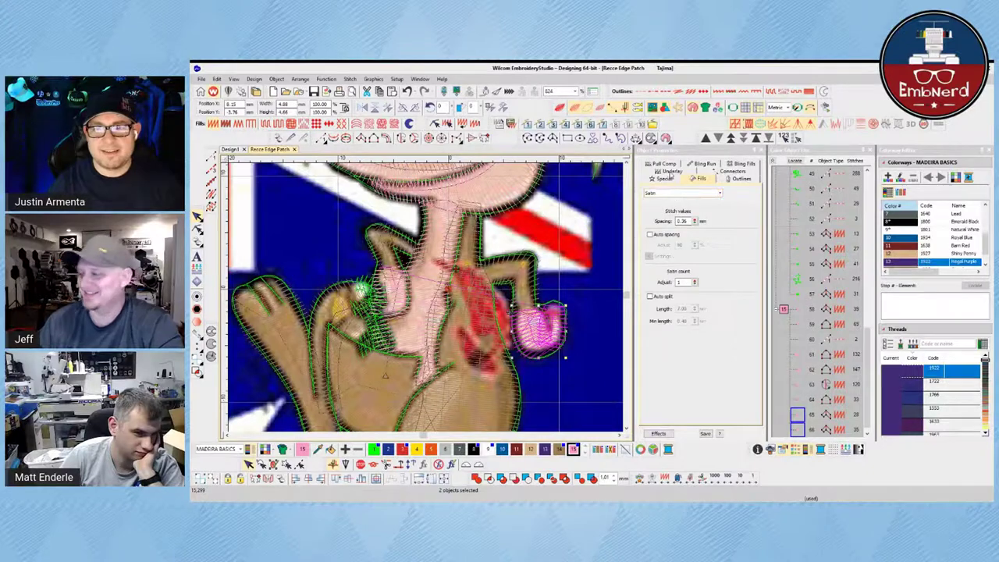
pyautogui.click(667, 172)
pyautogui.click(578, 255)
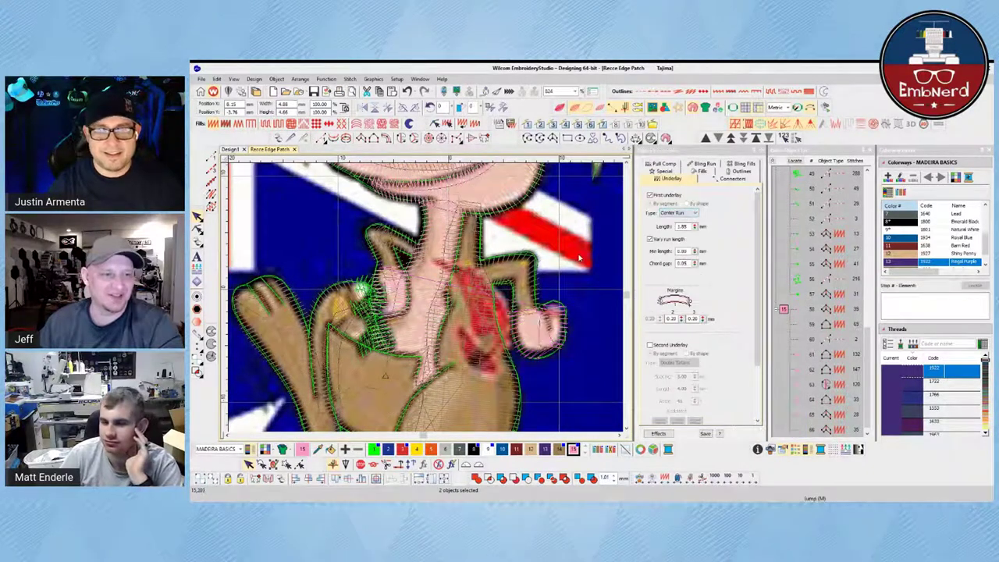
pyautogui.press('t')
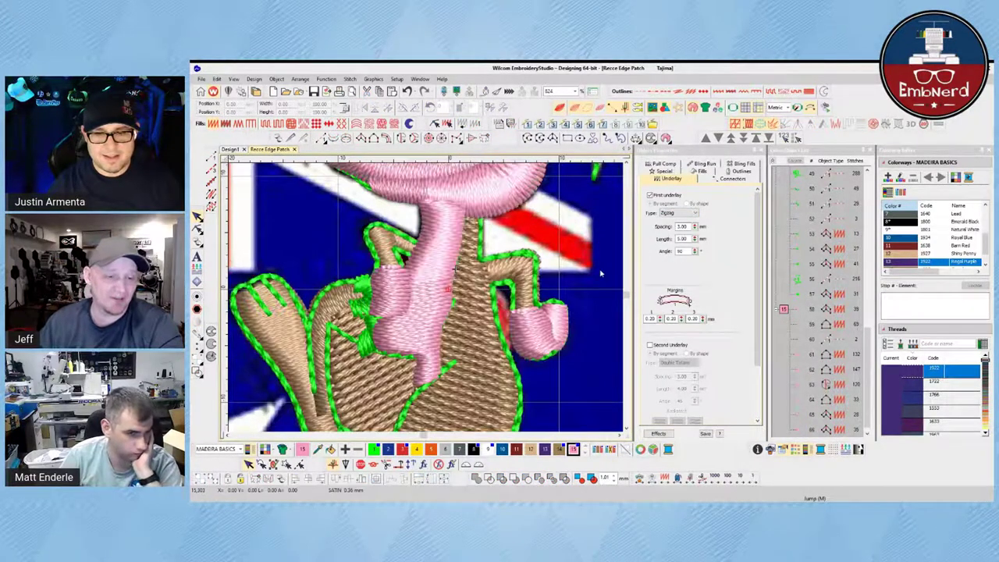
pyautogui.press('t')
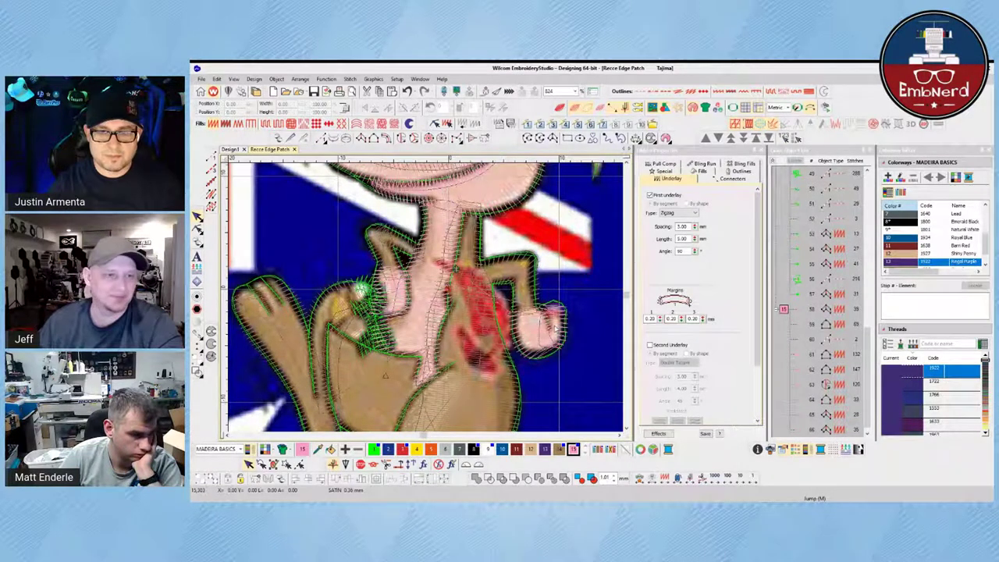
# Set Trim after to Off for the thumb's satin column and adjust its reshape point at the lower palm.
pyautogui.click(555, 328)
pyautogui.click(651, 258)
pyautogui.press('h')
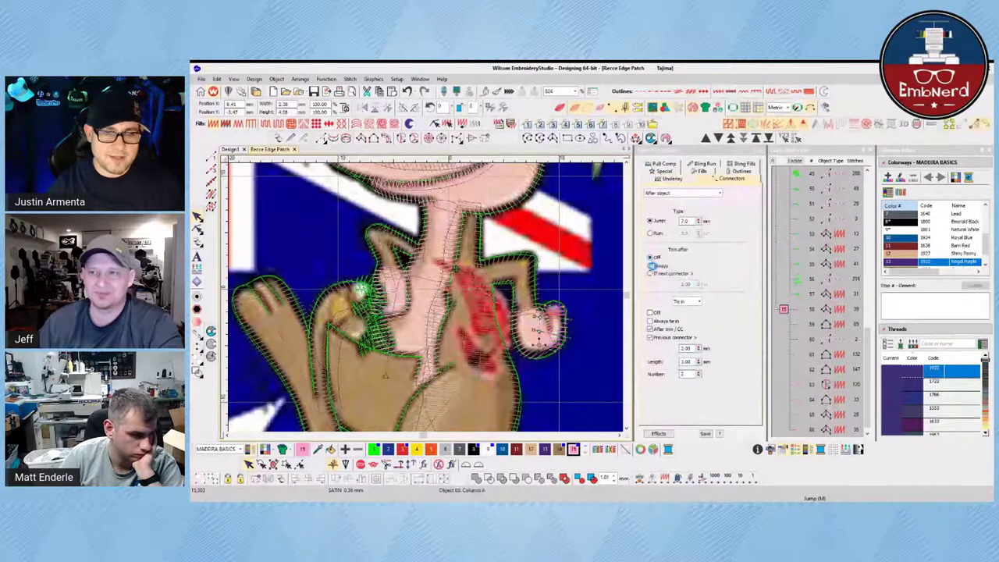
pyautogui.moveTo(537, 341); pyautogui.dragTo(535, 345)
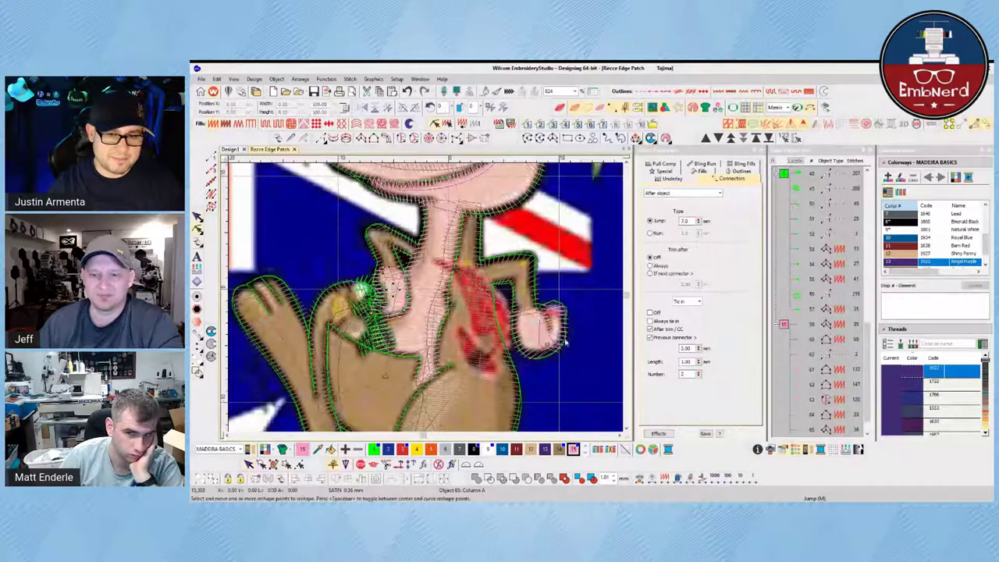
pyautogui.click(552, 349)
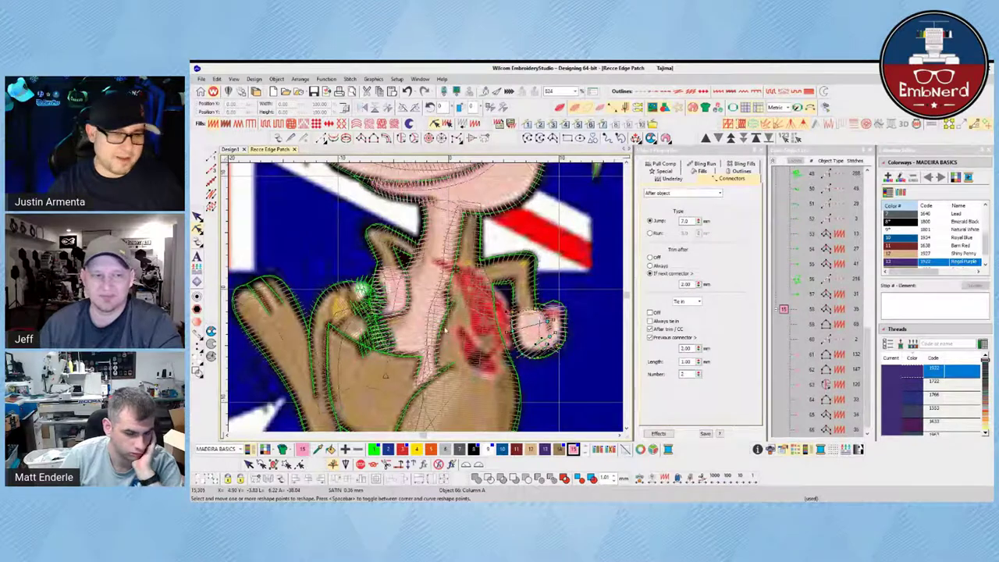
pyautogui.press('Escape')
pyautogui.scroll(-2, 404, 301)
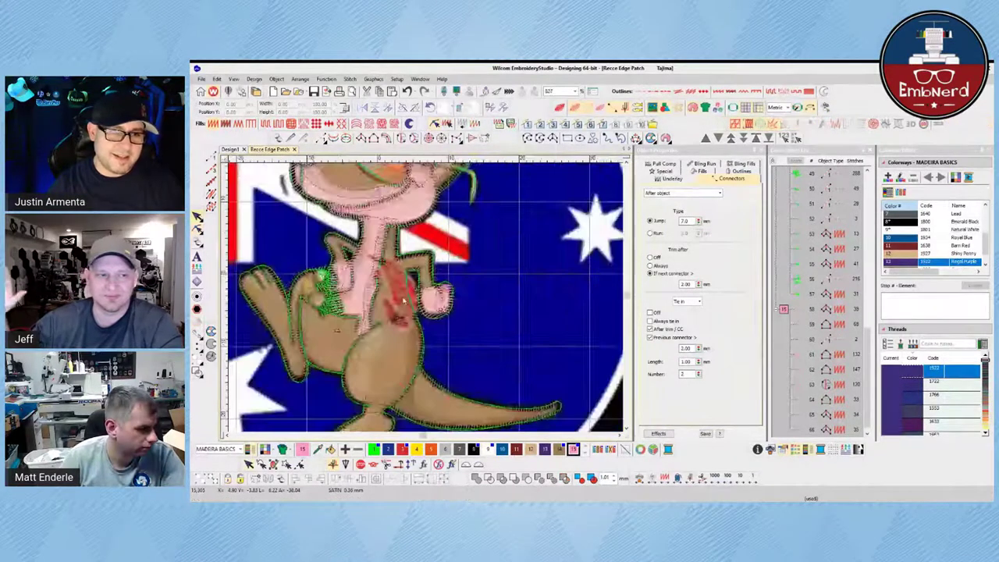
pyautogui.scroll(-1, 550, 366)
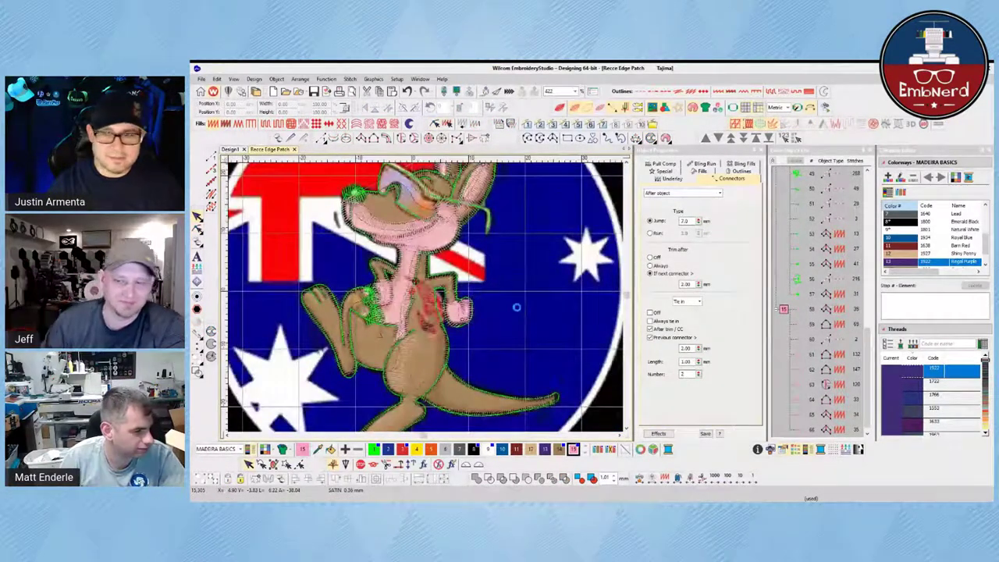
# Move all the light-coloured face, neck, belly and hand objects ahead of the green outlines in the stitch sequence and recolour them Shiny Penny.
pyautogui.click(789, 309)
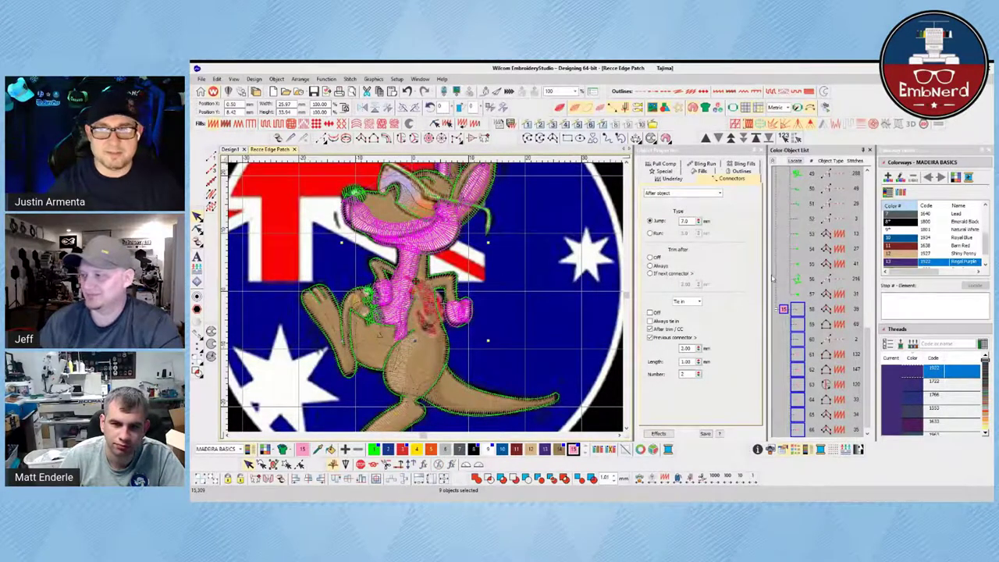
pyautogui.click(729, 138)
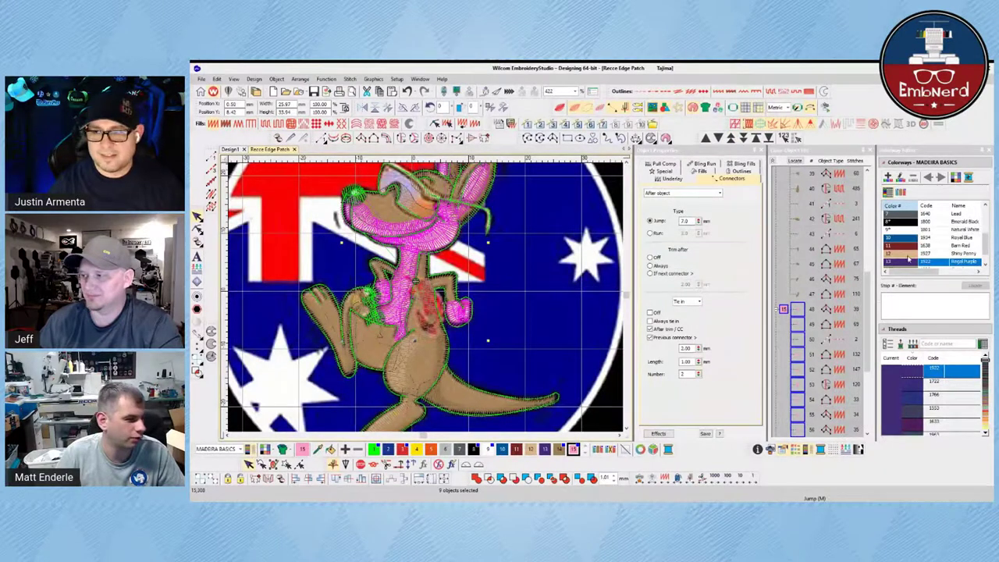
pyautogui.click(531, 449)
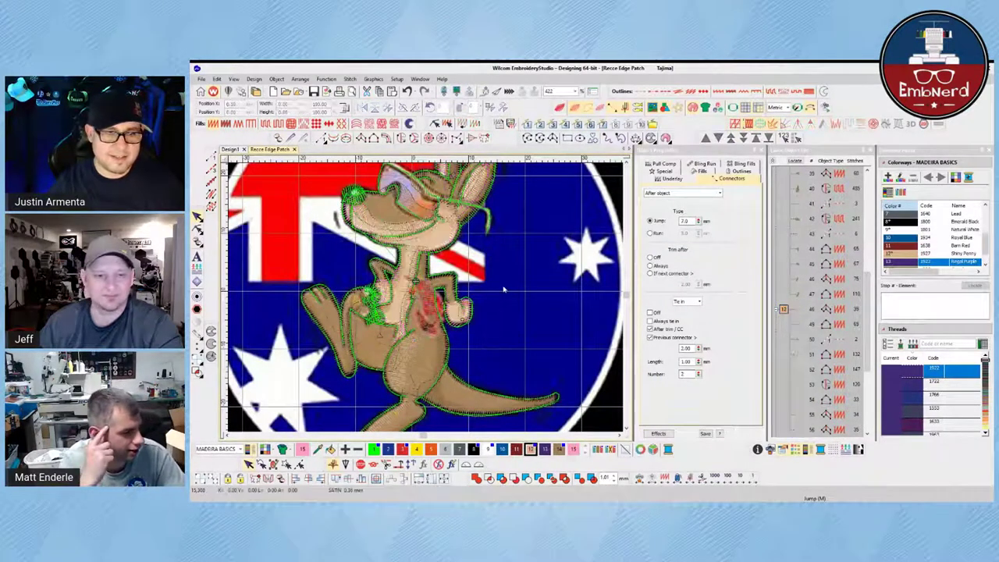
pyautogui.press('Escape')
pyautogui.scroll(-3, 368, 304)
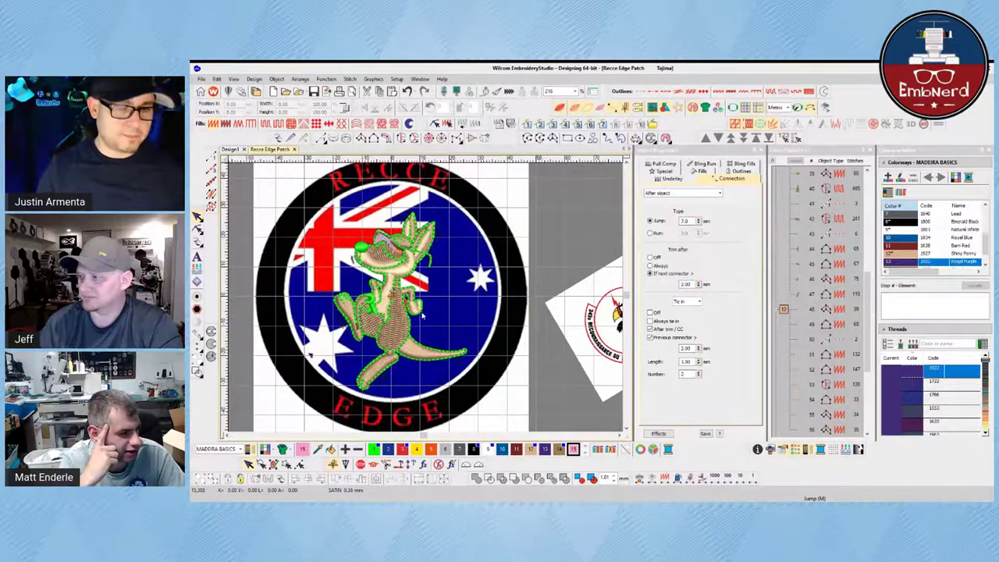
pyautogui.scroll(1, 422, 314)
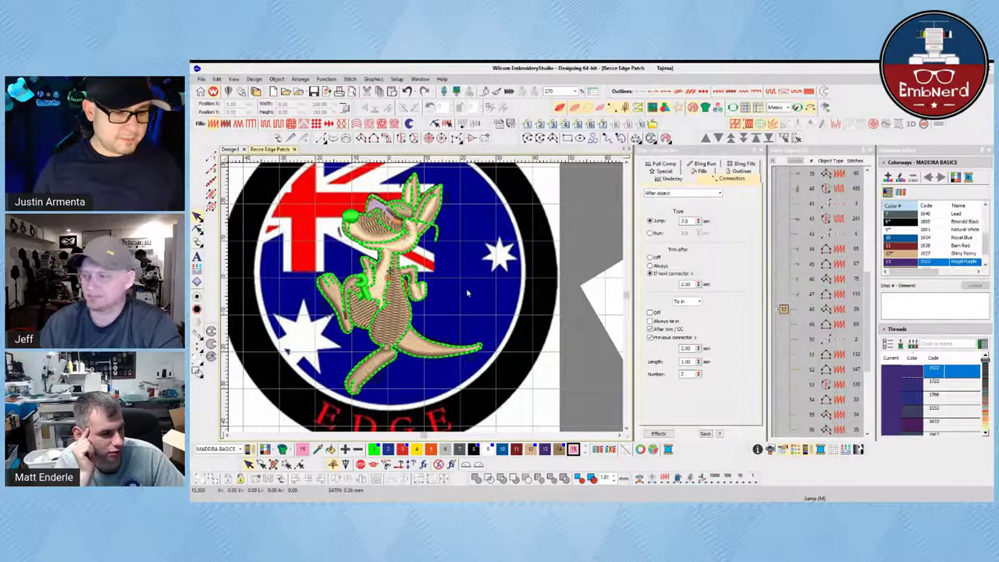
# Reshape the upper edge of the brown muzzle fill where it runs beneath the sunglasses lens.
pyautogui.press('z')
pyautogui.moveTo(436, 261); pyautogui.dragTo(363, 199)
pyautogui.scroll(2, 467, 301)
pyautogui.scroll(-1, 442, 271)
pyautogui.rightClick(427, 301)
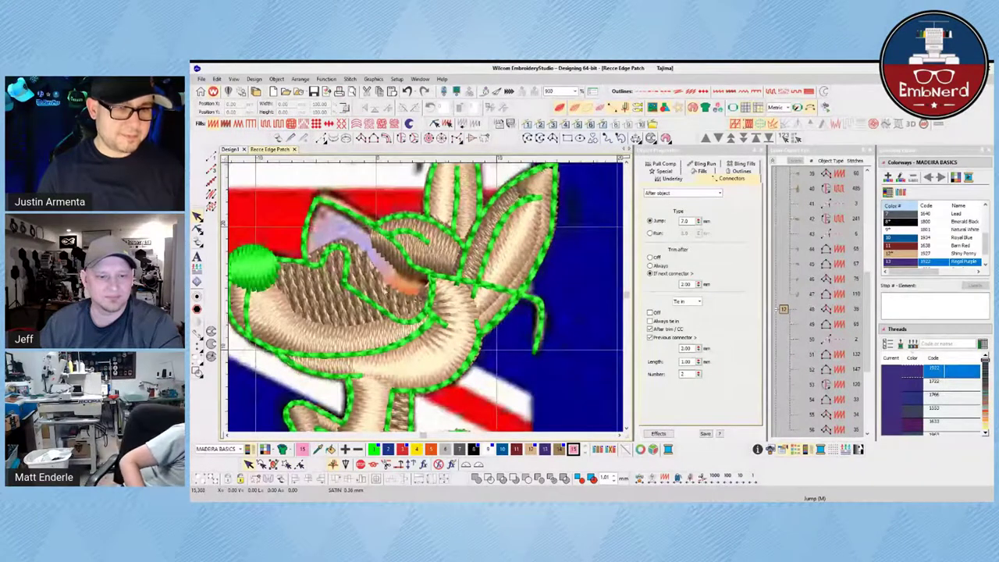
pyautogui.press('t')
pyautogui.click(358, 266)
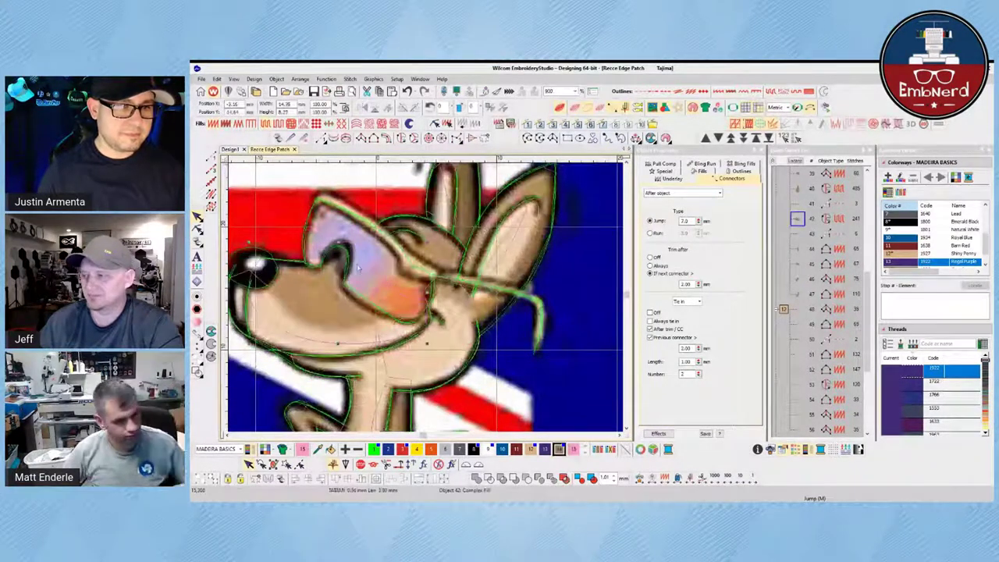
pyautogui.click(197, 227)
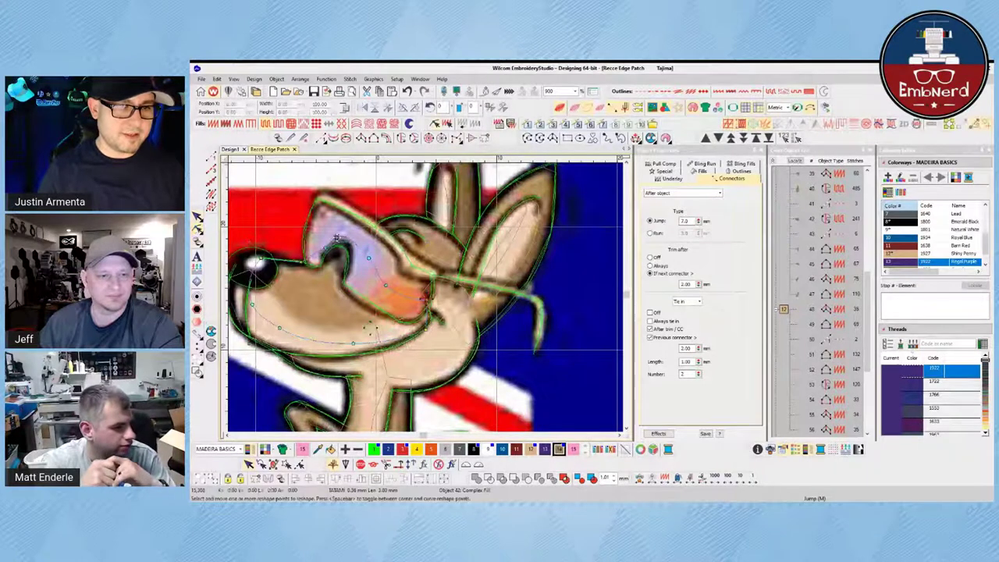
pyautogui.rightClick(337, 237)
pyautogui.rightClick(322, 246)
pyautogui.moveTo(369, 258); pyautogui.dragTo(353, 281)
pyautogui.rightClick(358, 257)
pyautogui.moveTo(386, 285); pyautogui.dragTo(399, 305)
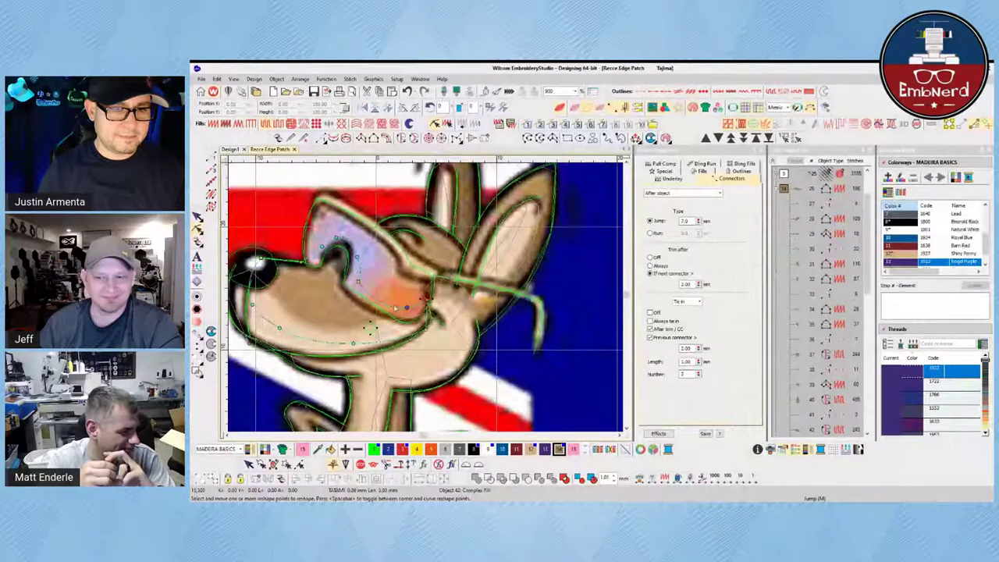
pyautogui.click(202, 218)
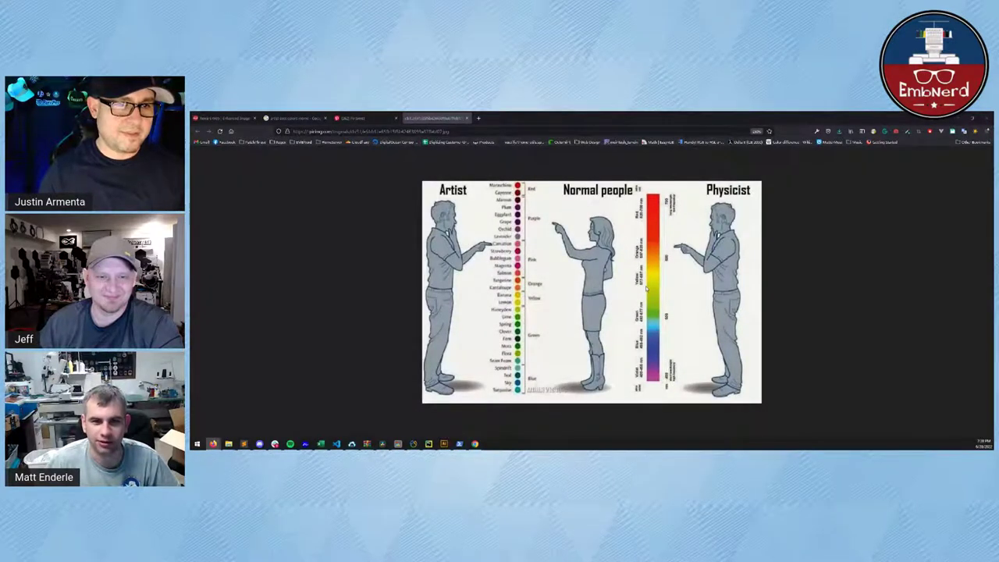
# Change the grey sunglasses lens fill to Tatami and adjust its reshape points at the lower front corner and the rear edge.
pyautogui.scroll(1, 646, 288)
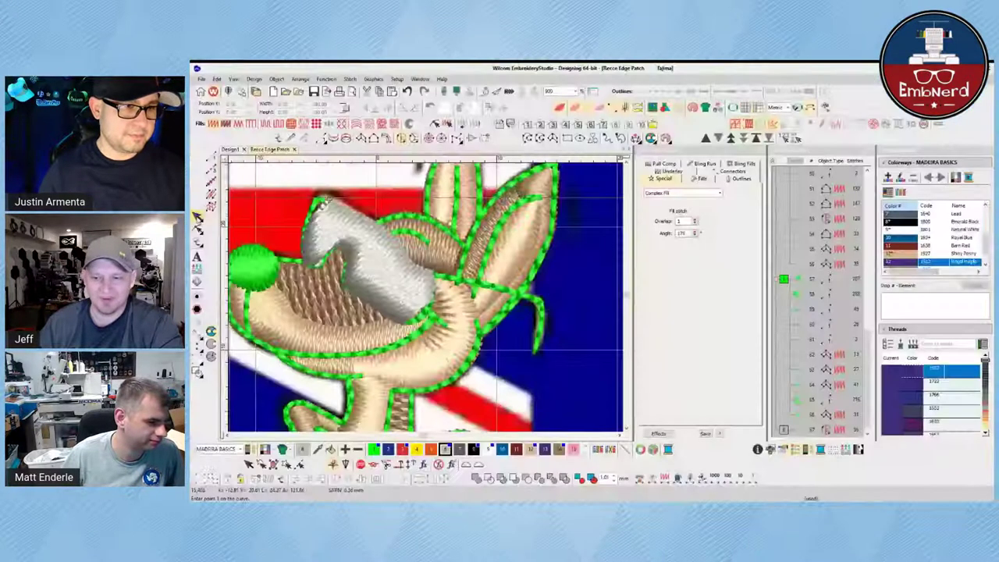
pyautogui.click(265, 123)
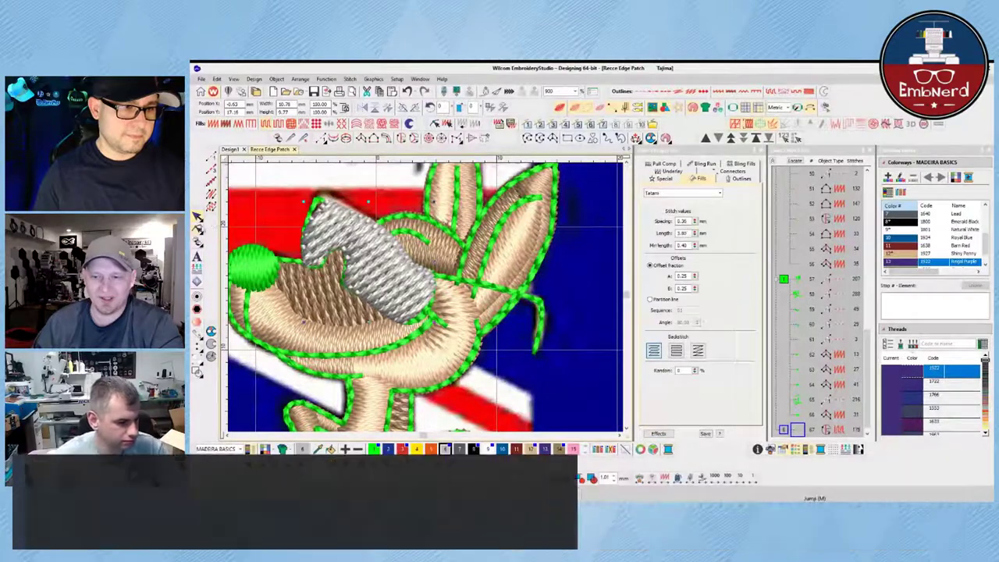
pyautogui.click(197, 230)
pyautogui.moveTo(314, 262)
pyautogui.mouseDown()
pyautogui.moveTo(328, 250)
pyautogui.moveTo(311, 264)
pyautogui.mouseUp()
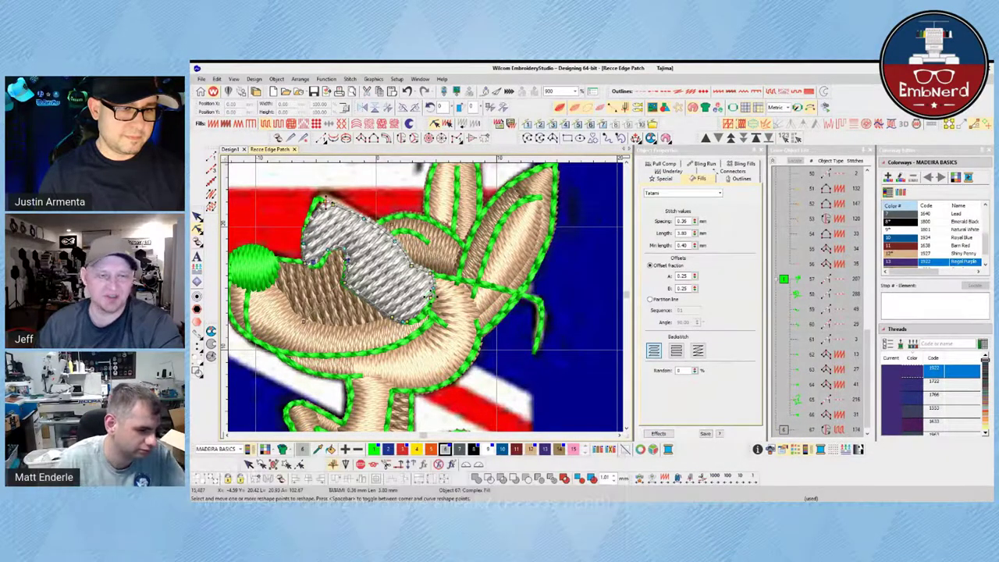
pyautogui.click(430, 297)
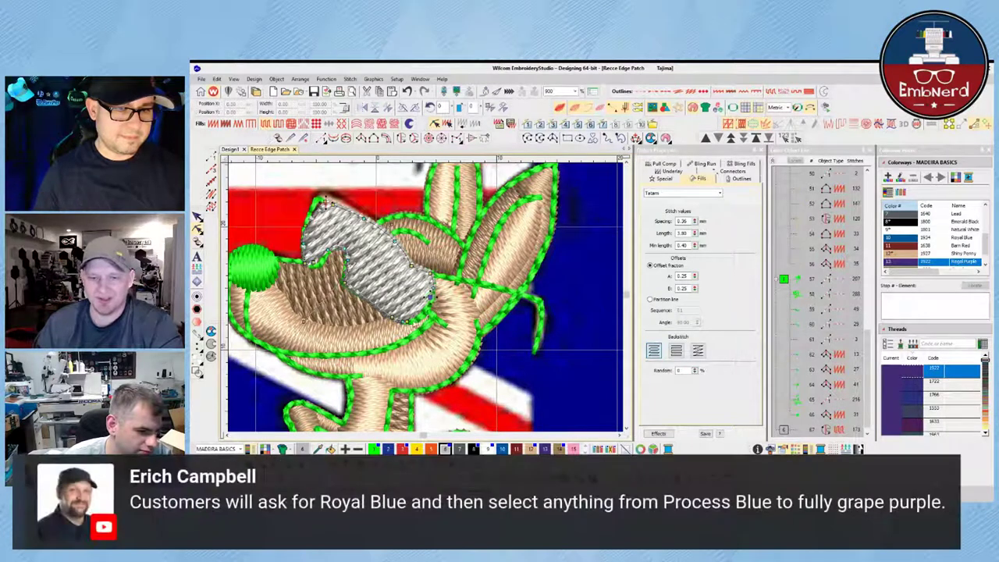
pyautogui.press('Escape')
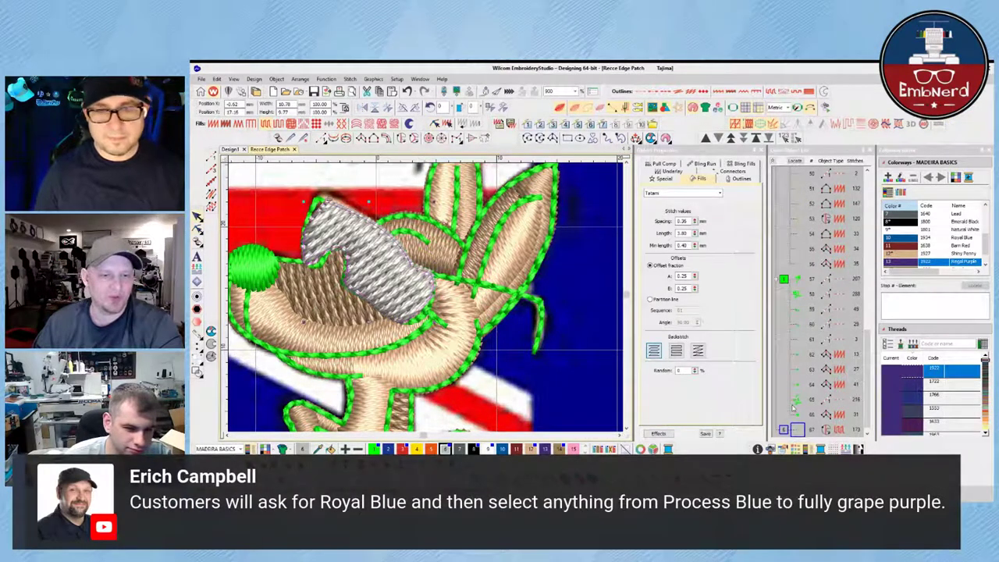
# Move the lens fill ahead of the green outlines in the stitch sequence and compare its stitches with the artwork.
pyautogui.click(731, 138)
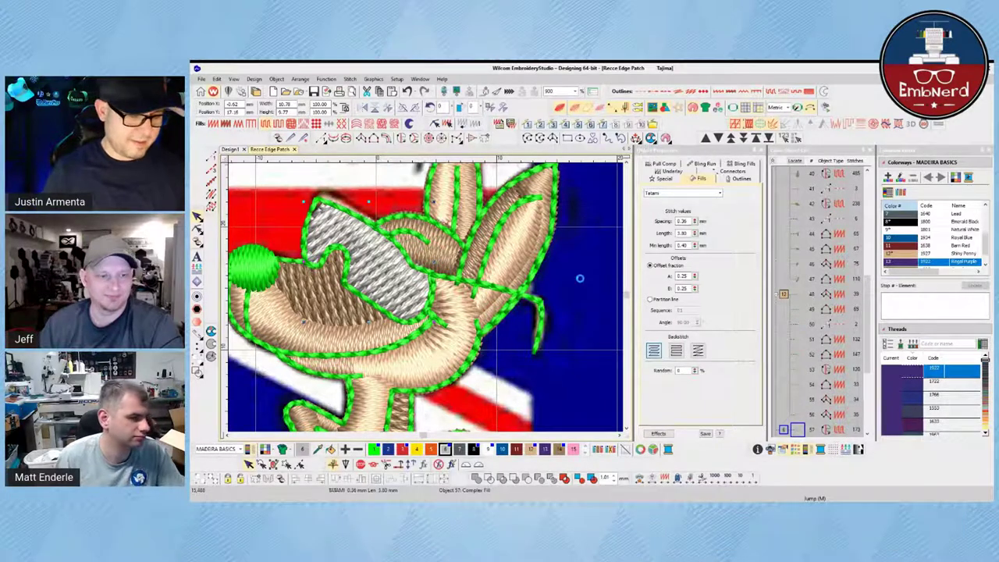
pyautogui.press('s')
pyautogui.press('s')
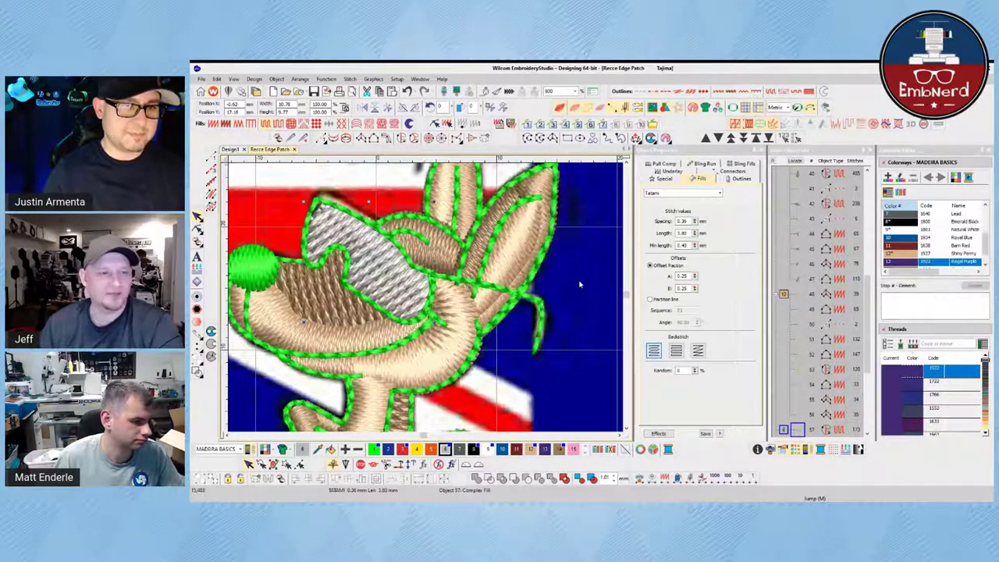
pyautogui.press('s')
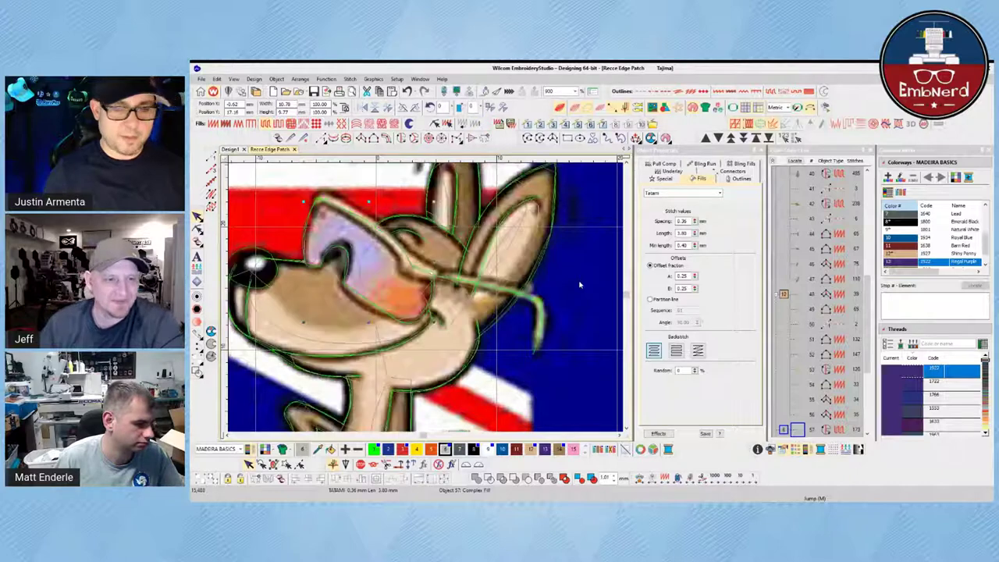
pyautogui.press('s')
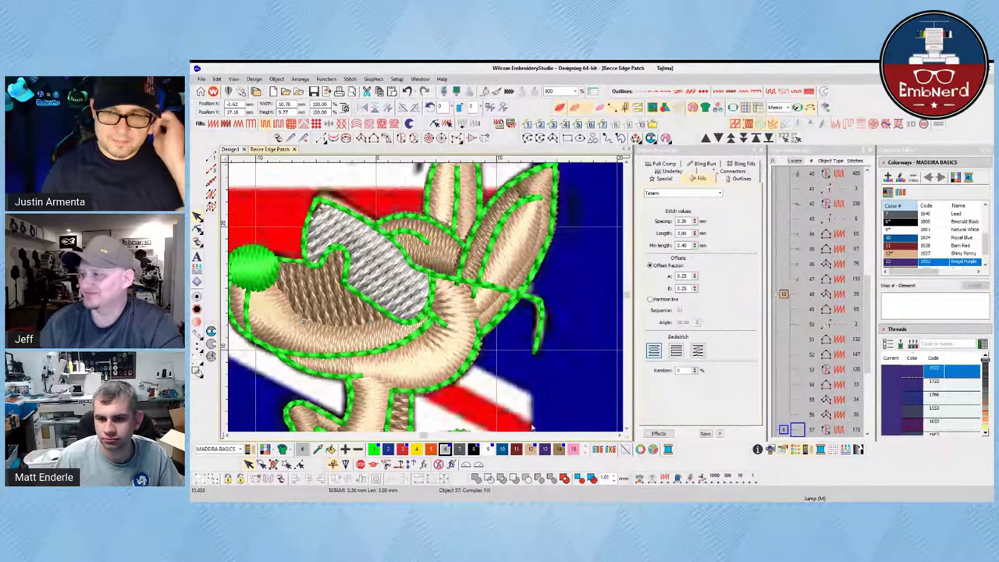
# Assign palette colour 13 to the lens fill, change that colour's thread to Galaxy Blue and check the stitches.
pyautogui.click(544, 448)
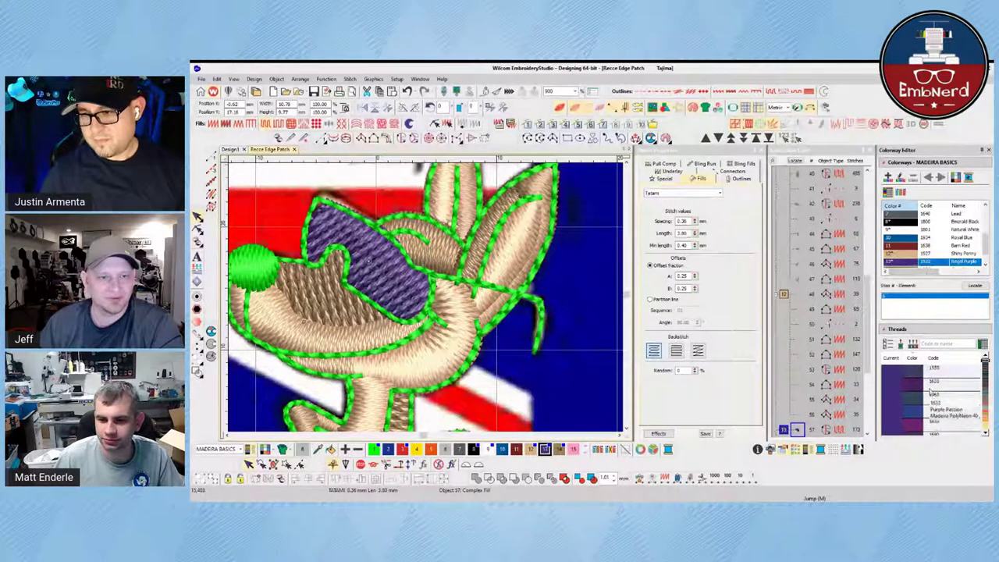
pyautogui.doubleClick(912, 414)
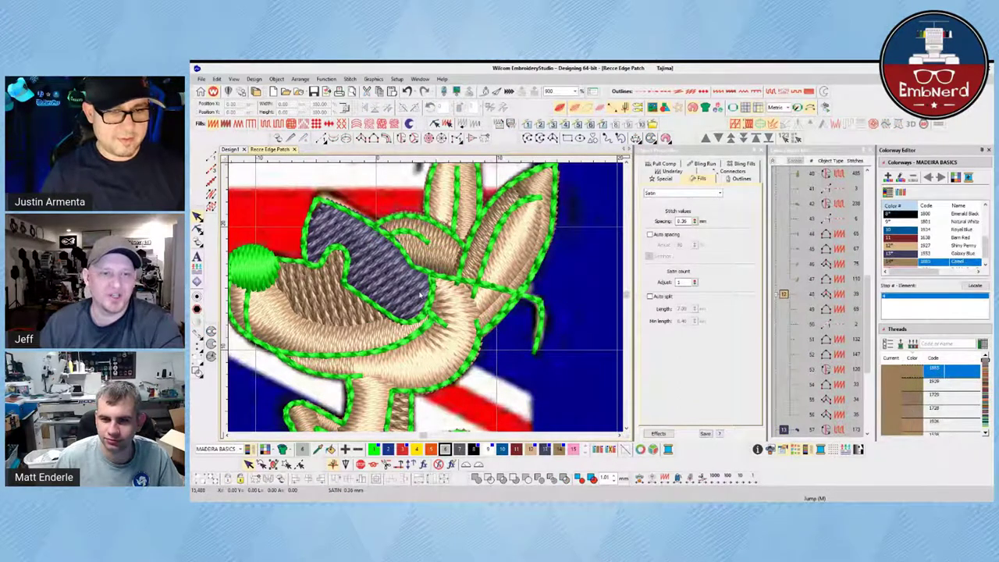
pyautogui.click(369, 261)
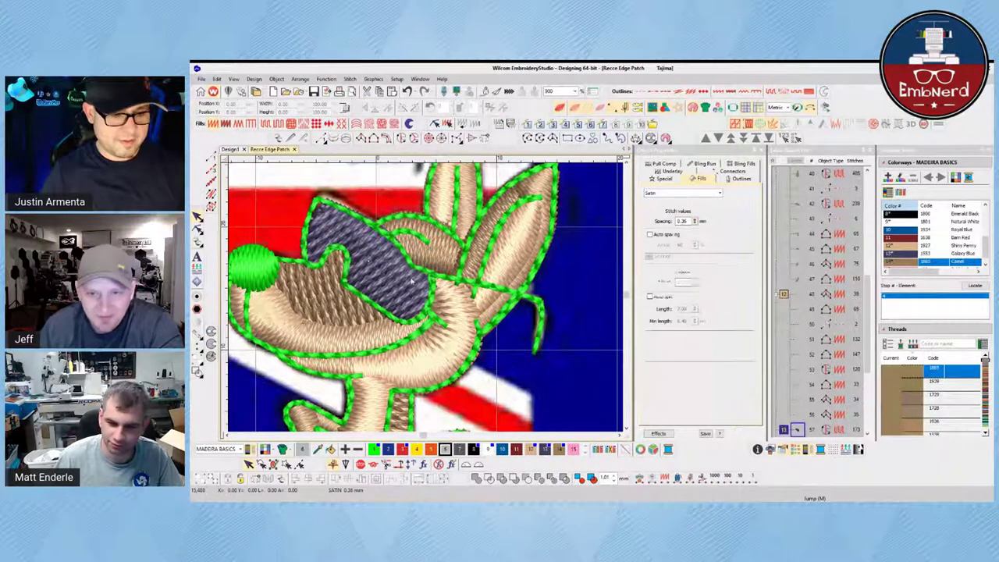
pyautogui.click(501, 297)
pyautogui.press('s')
pyautogui.press('s')
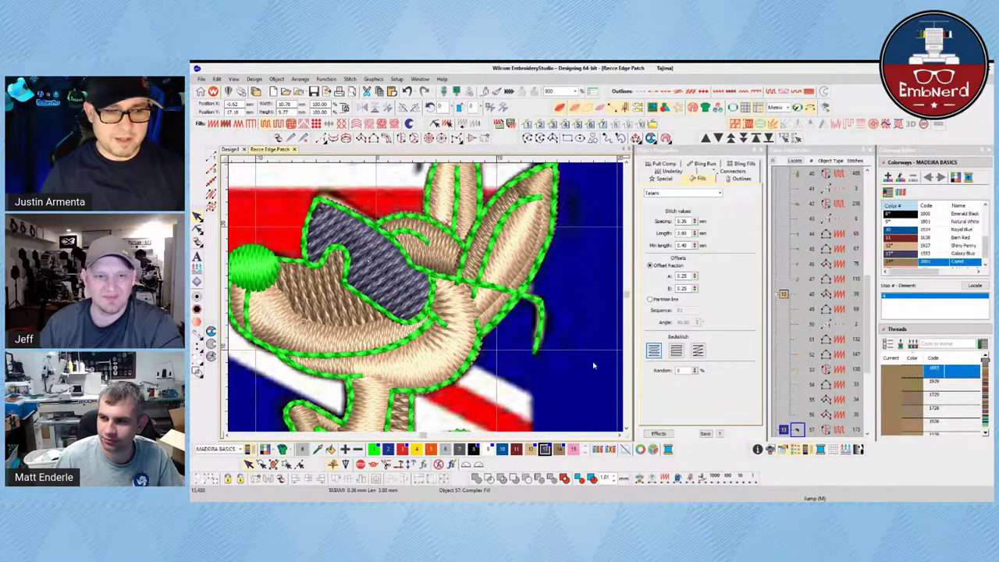
# Recolour the lens fill with the orange palette colour and apply accordion spacing to it.
pyautogui.click(430, 449)
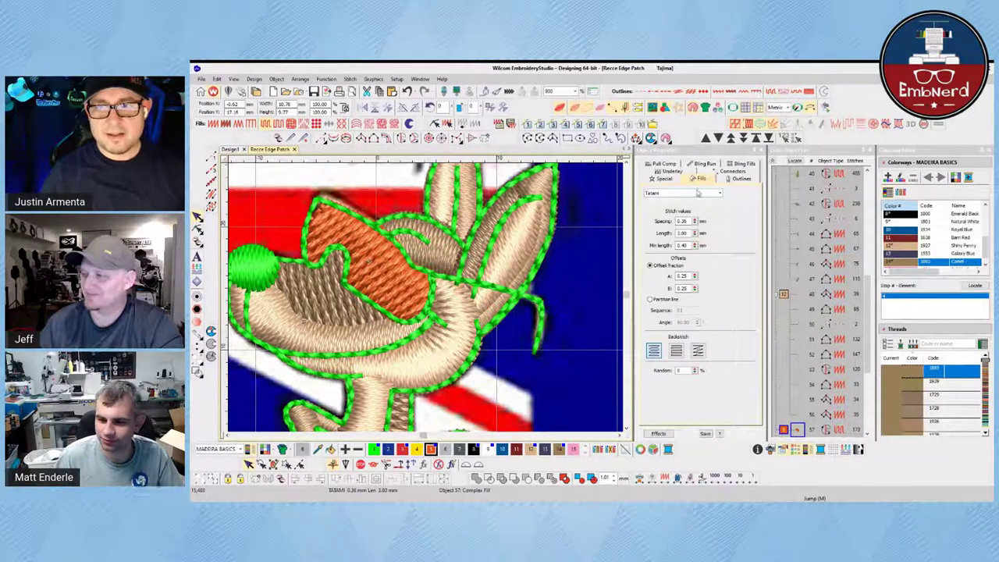
pyautogui.click(676, 173)
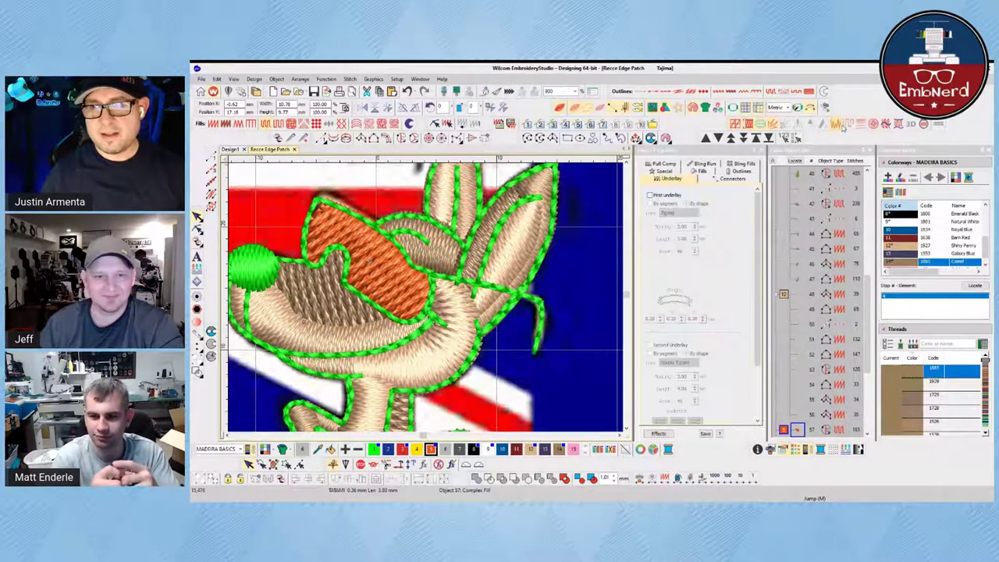
pyautogui.click(859, 125)
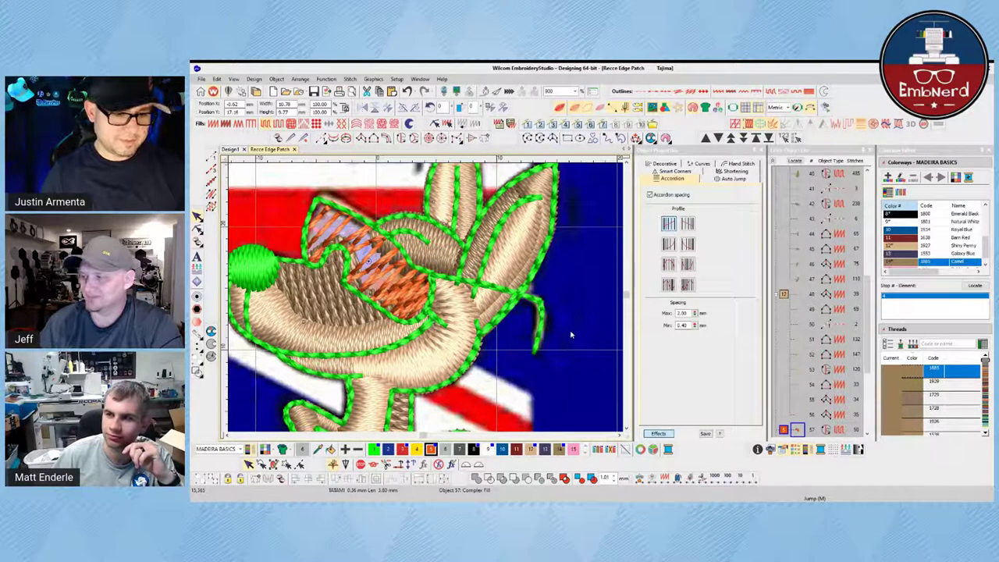
# Layer an orange accordion-spaced copy of the lens over the Galaxy Blue fill, sequenced directly after it and ahead of the outlines.
pyautogui.hotkey('ctrl', 'z')
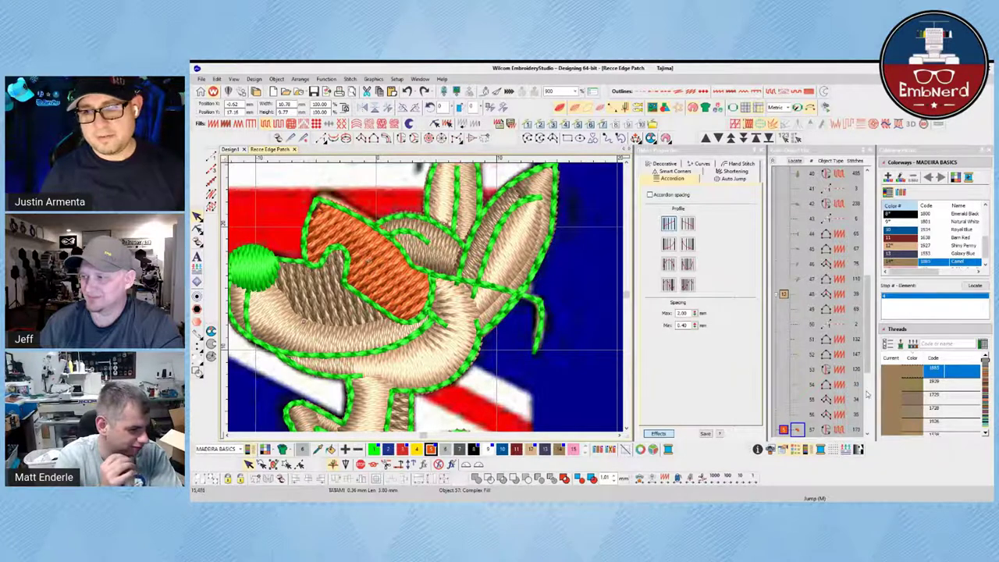
pyautogui.hotkey('ctrl', 'z')
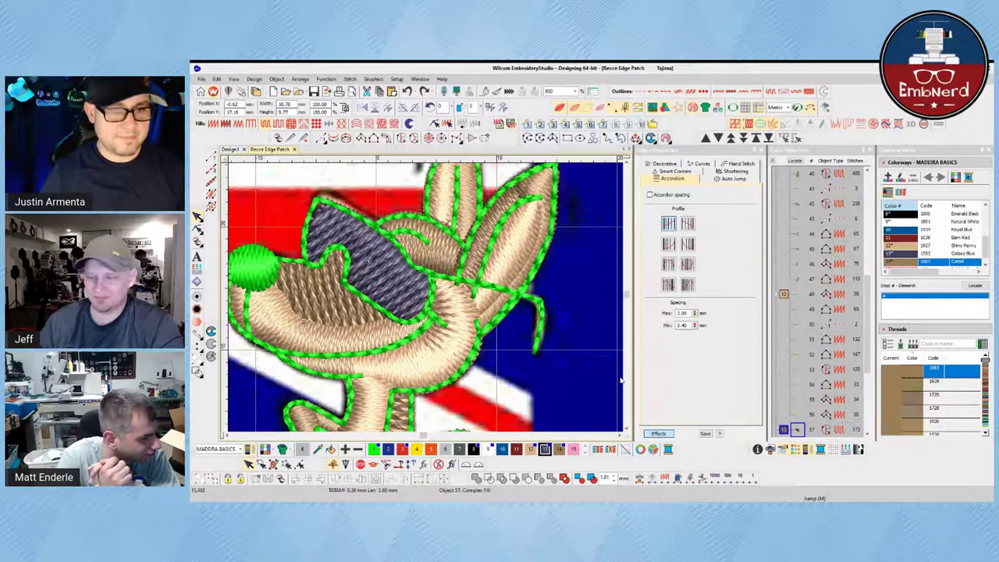
pyautogui.hotkey('ctrl', 'y')
pyautogui.hotkey('ctrl', 'y')
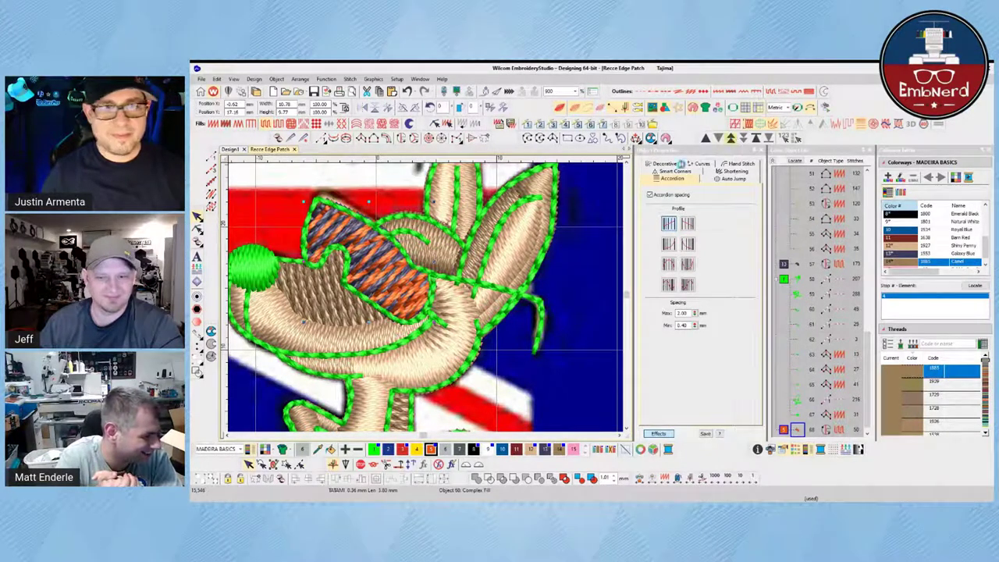
pyautogui.click(731, 137)
# Set the orange lens fill's accordion spacing to a maximum of 1.5 mm and a minimum of 0.38 mm.
pyautogui.doubleClick(685, 325)
pyautogui.moveTo(690, 312); pyautogui.dragTo(656, 320)
pyautogui.write('1.5')
pyautogui.press('Return')
pyautogui.moveTo(682, 324); pyautogui.dragTo(696, 328)
pyautogui.press('Return')
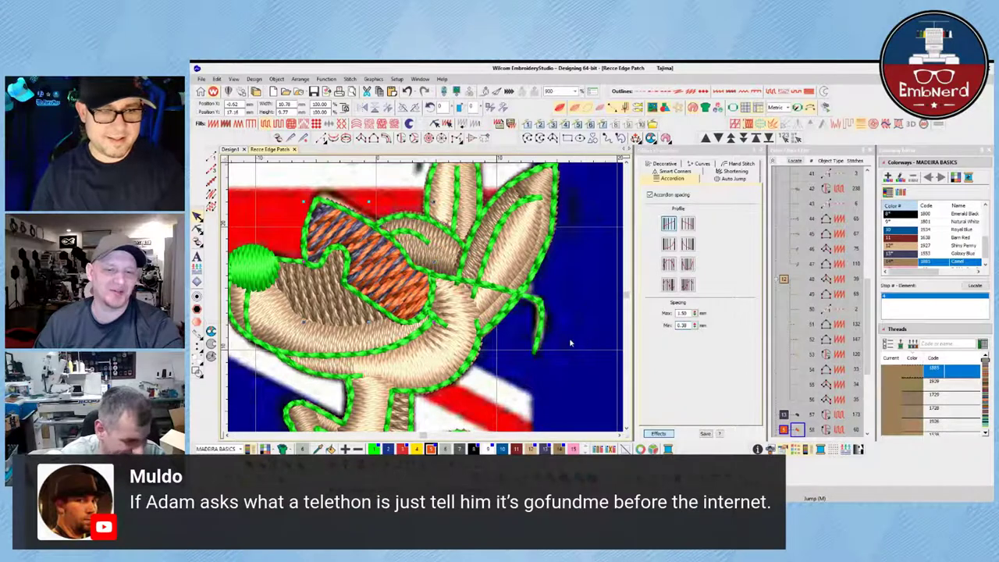
# Set the orange lens fill's maximum accordion spacing to 1.8 mm and check the blended lens against the whole patch.
pyautogui.click(683, 312)
pyautogui.write('1.8')
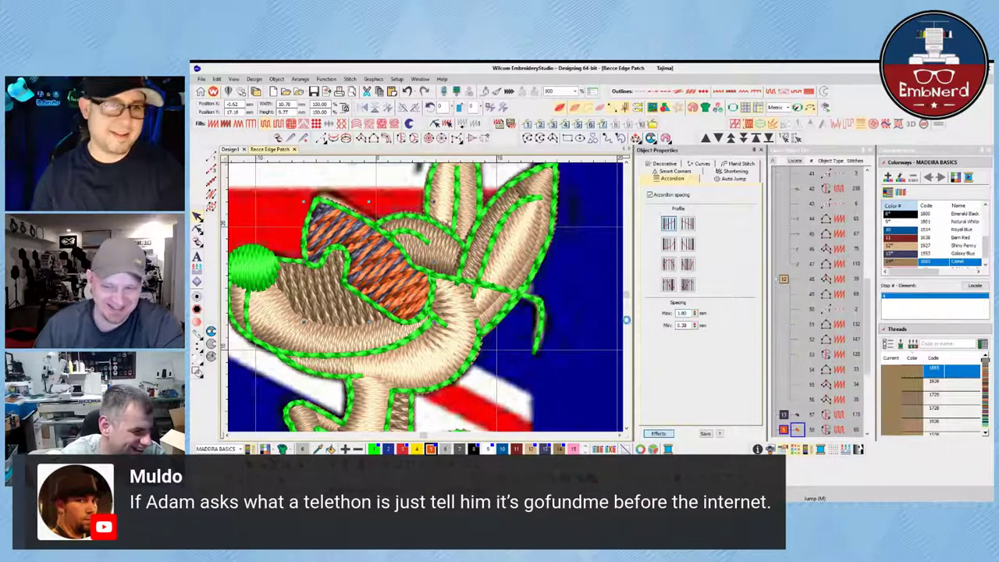
pyautogui.press('Return')
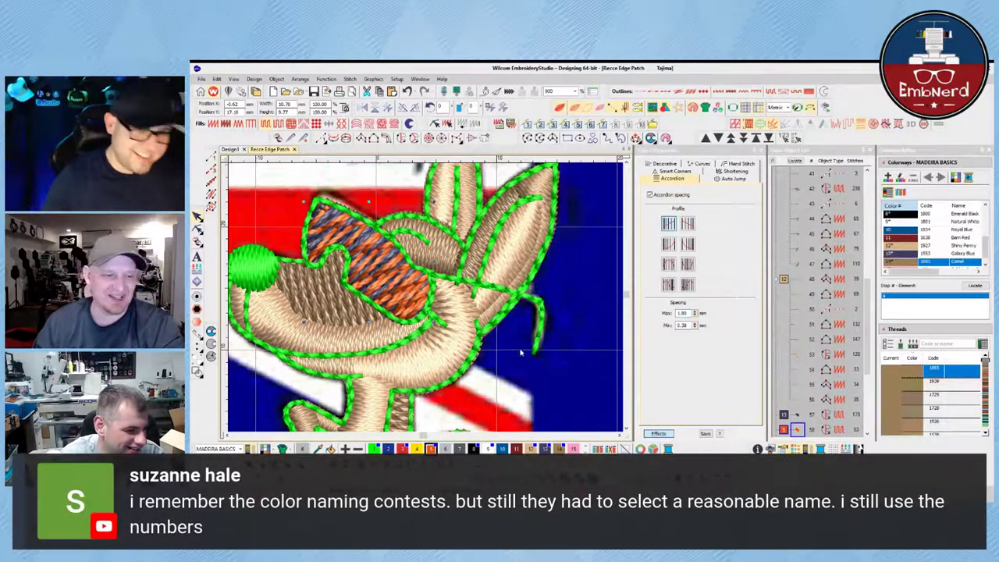
pyautogui.scroll(-5, 452, 349)
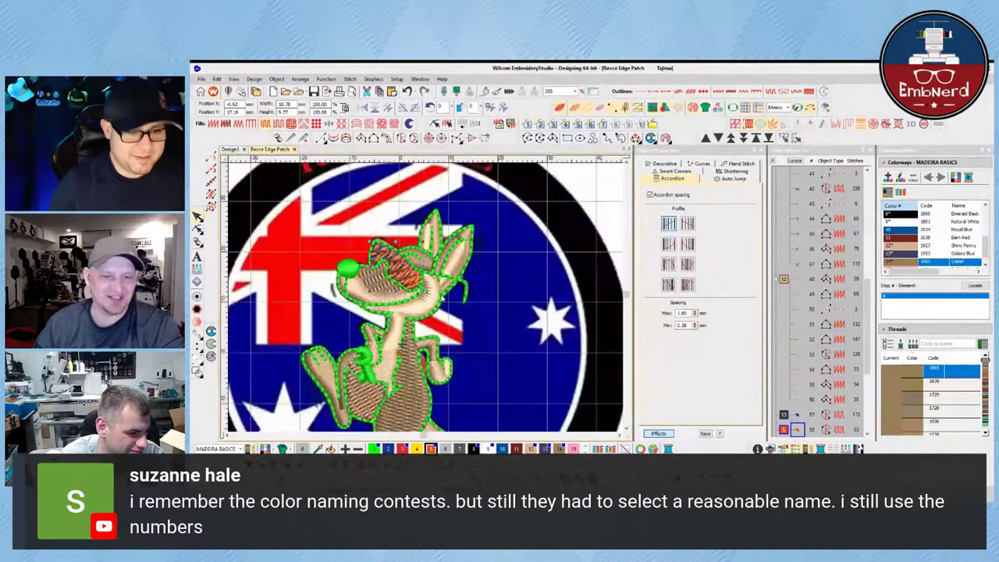
pyautogui.scroll(-2, 441, 298)
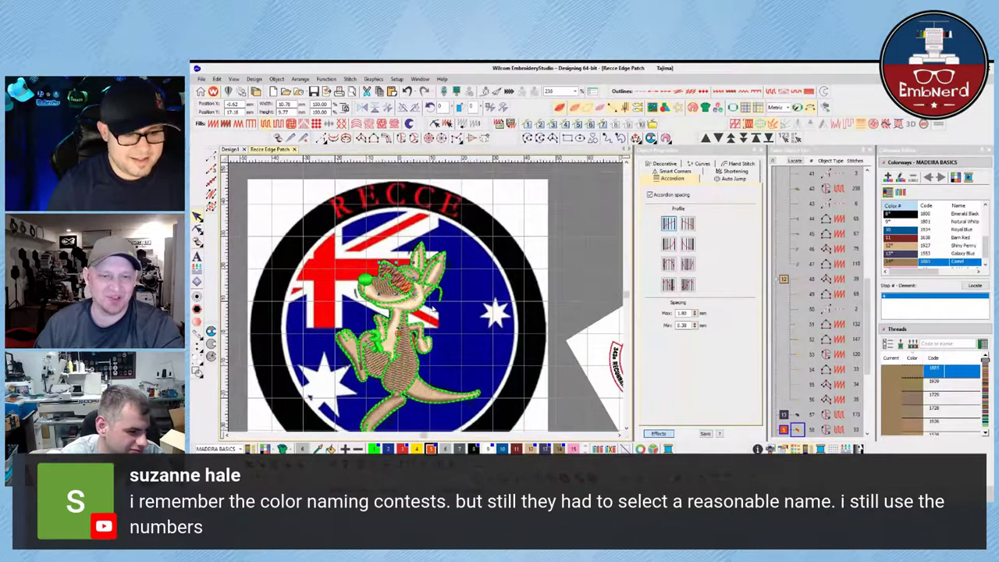
pyautogui.press('s')
pyautogui.press('s')
pyautogui.scroll(4, 433, 309)
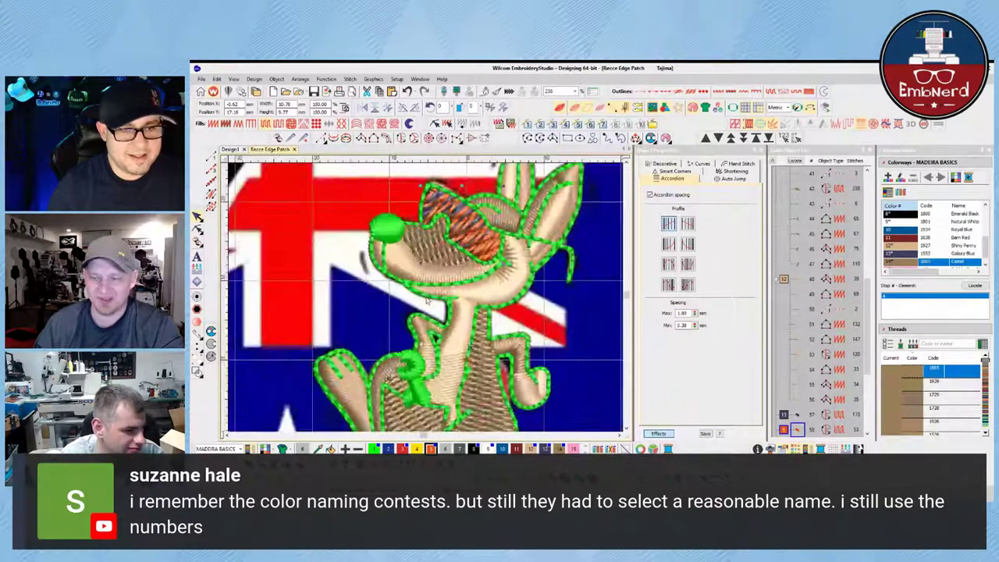
# Adjust the stitch angle of the orange lens fill so its dense rows sit over the rear part of the lens.
pyautogui.click(200, 229)
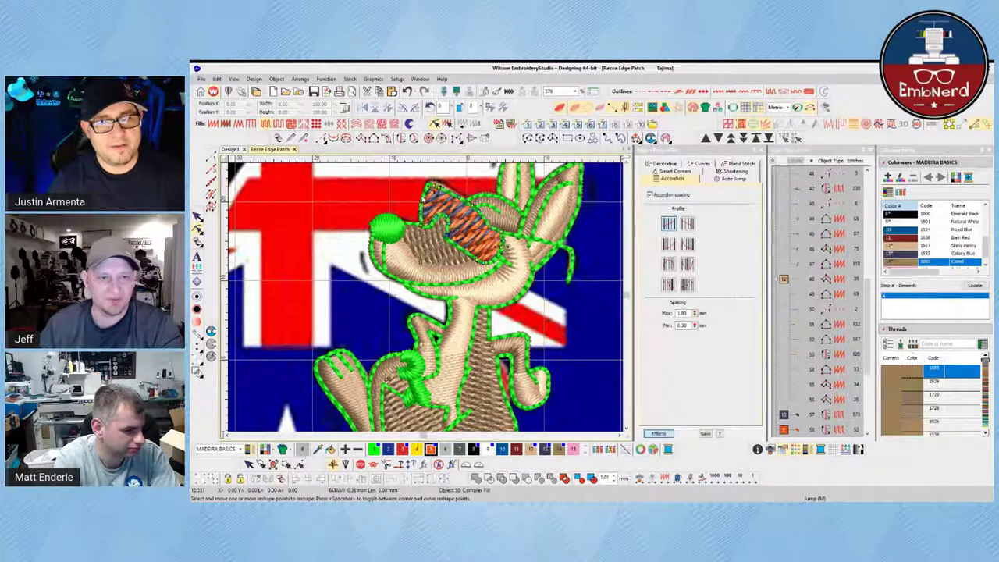
pyautogui.moveTo(423, 187); pyautogui.dragTo(446, 216)
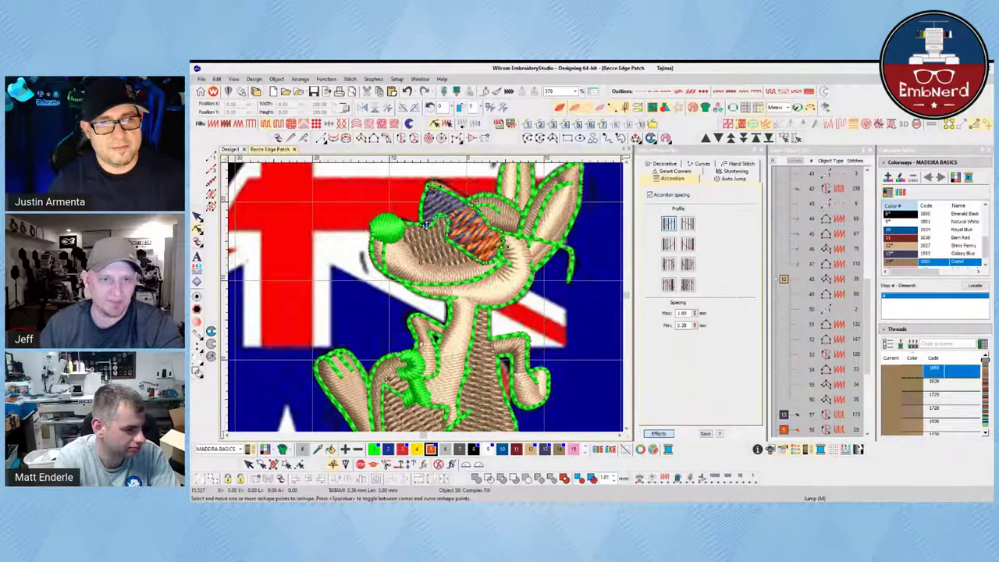
pyautogui.moveTo(426, 226); pyautogui.dragTo(446, 195)
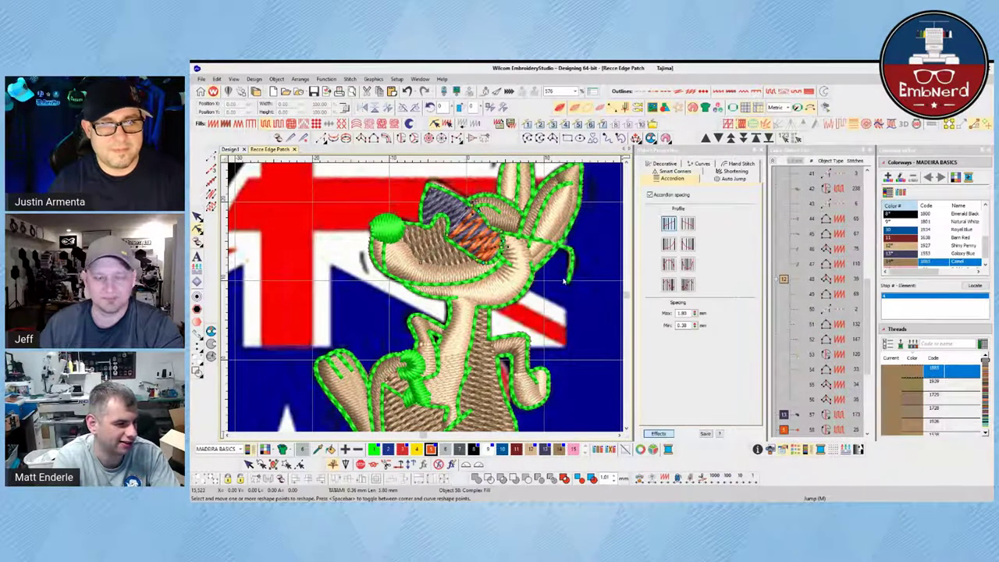
# Set the orange lens fill's maximum accordion spacing to 1.32 mm and check the lens in the full kangaroo view.
pyautogui.moveTo(681, 313); pyautogui.dragTo(702, 318)
pyautogui.write('32')
pyautogui.press('Return')
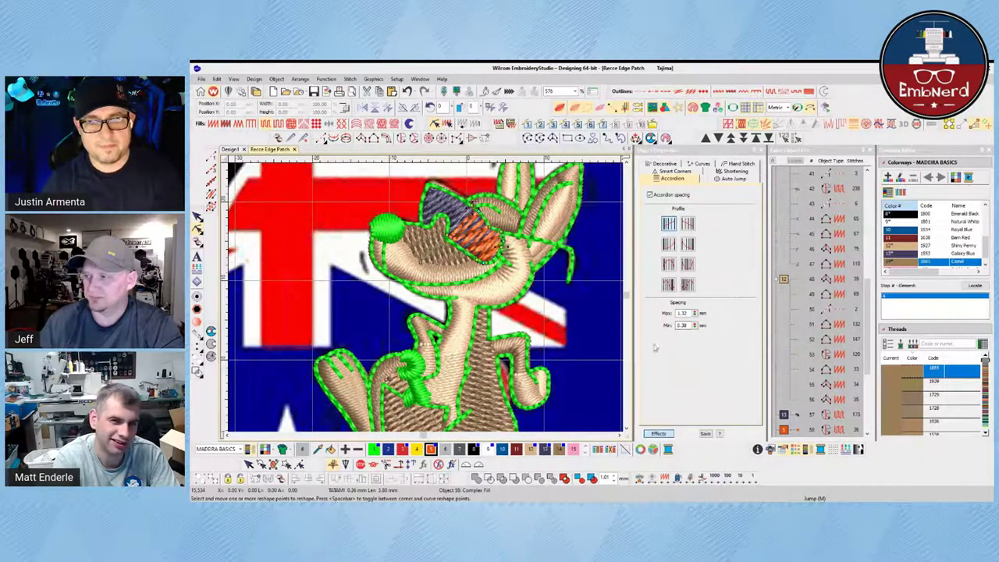
pyautogui.click(199, 218)
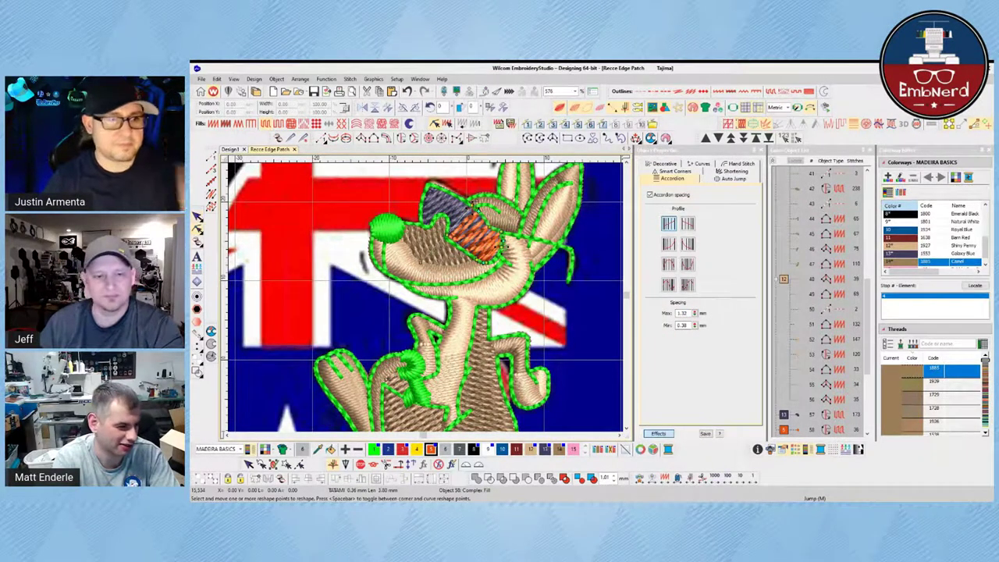
pyautogui.press('Escape')
pyautogui.scroll(-4, 381, 287)
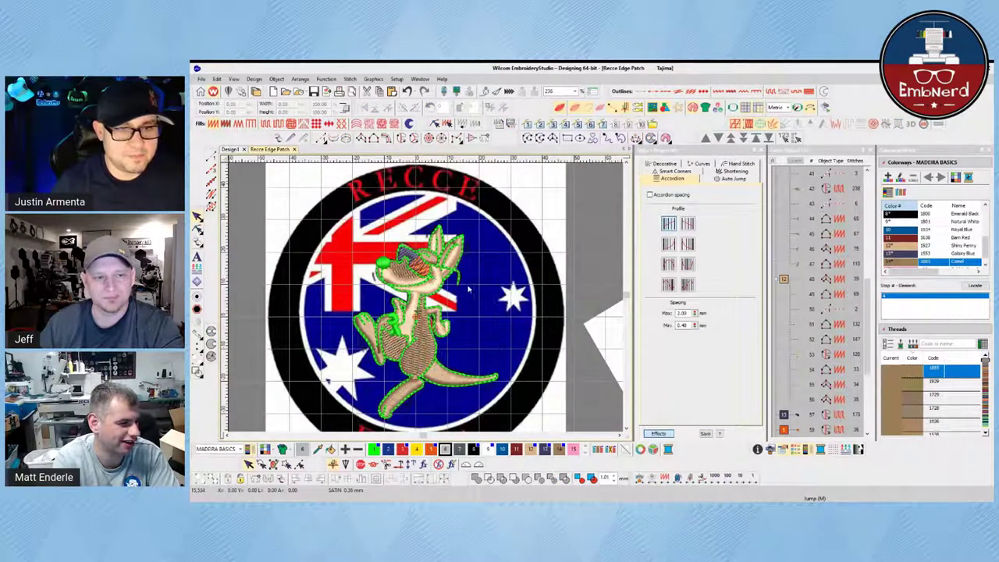
# Hide the stitches so that only the object outlines show over the kangaroo artwork, and inspect the undigitized details.
pyautogui.press('s')
pyautogui.press('z')
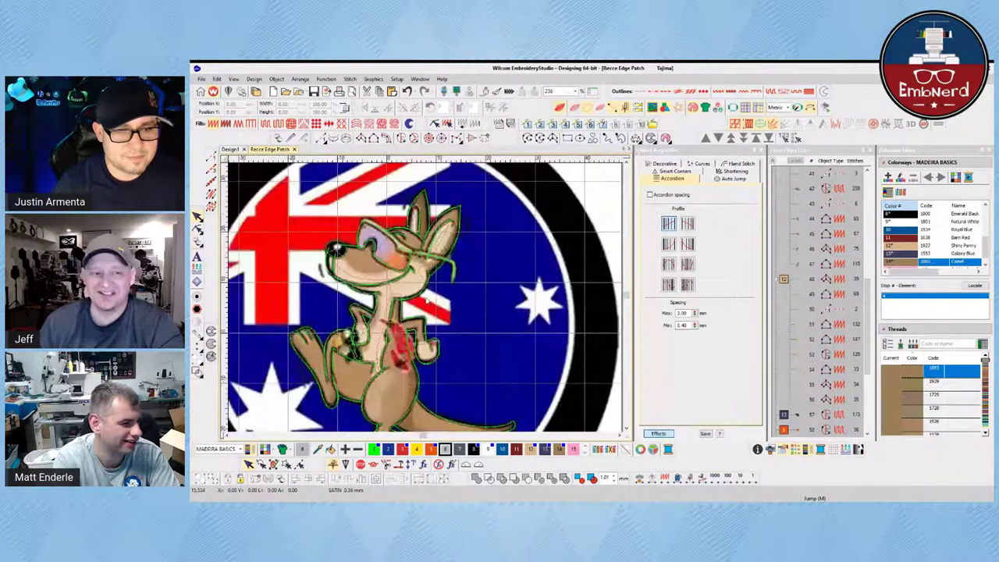
pyautogui.scroll(1, 384, 379)
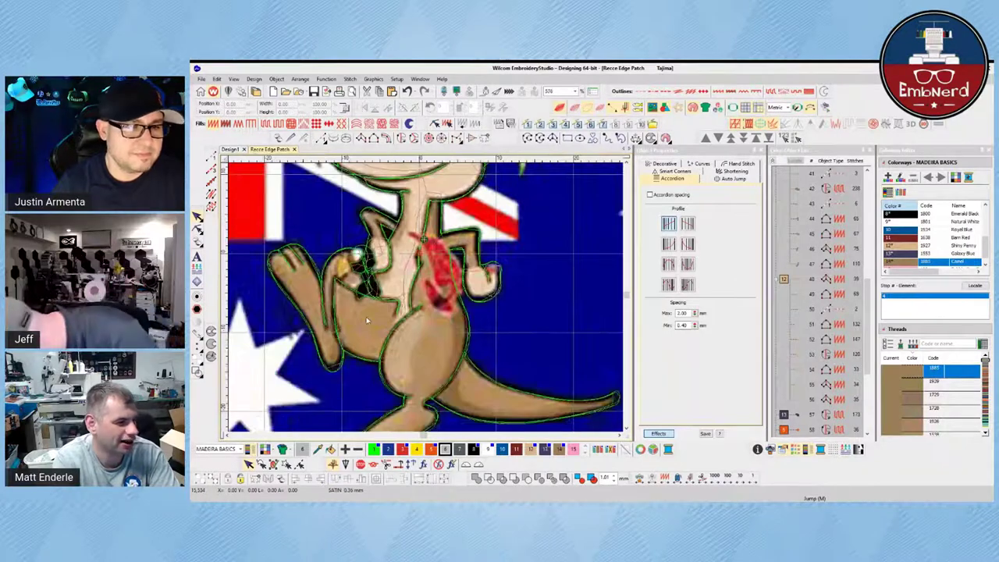
pyautogui.scroll(2, 365, 318)
pyautogui.scroll(-5, 426, 300)
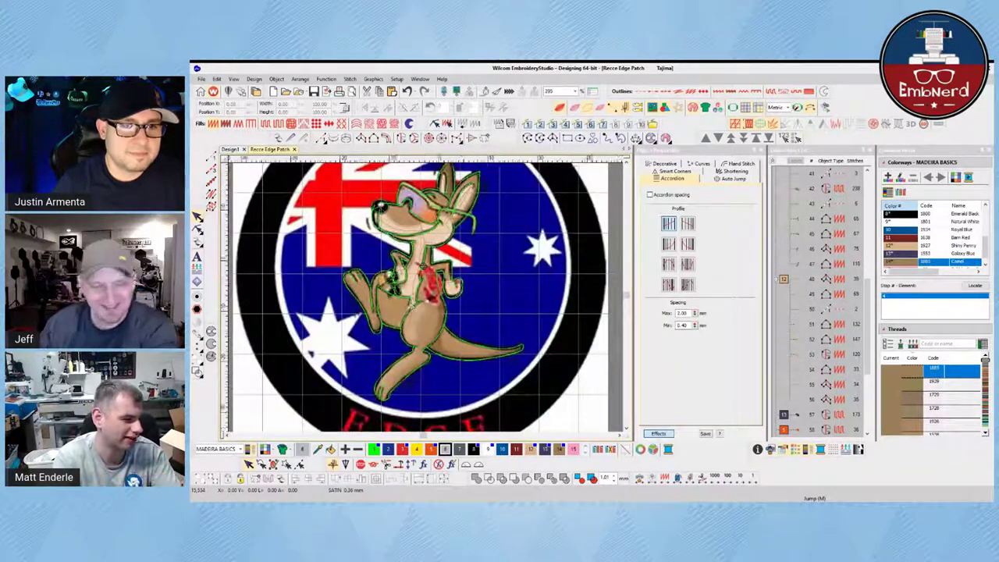
pyautogui.scroll(2, 412, 304)
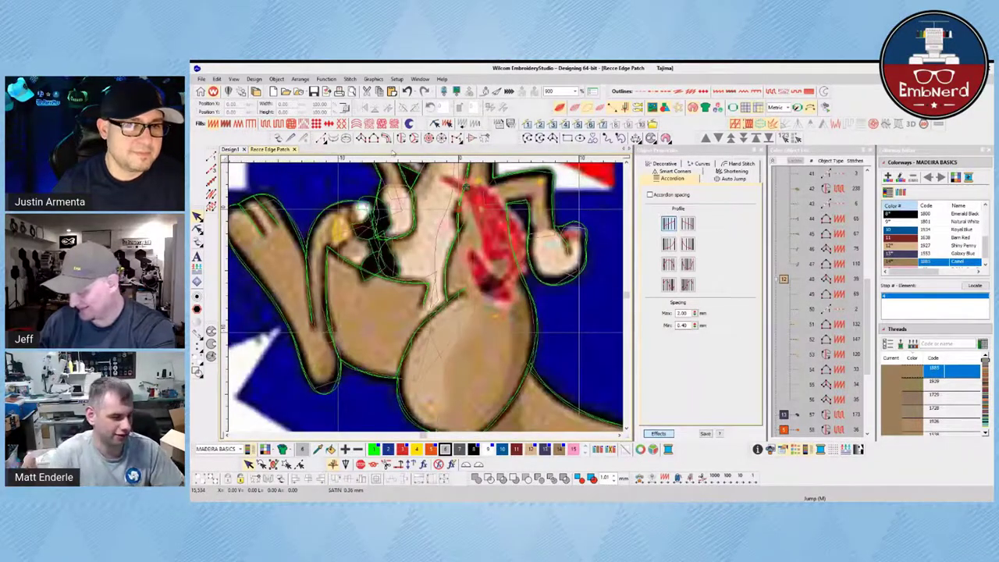
# Digitize the yellow part of the small figure by the kangaroo's raised leg as a yellow satin column.
pyautogui.click(373, 138)
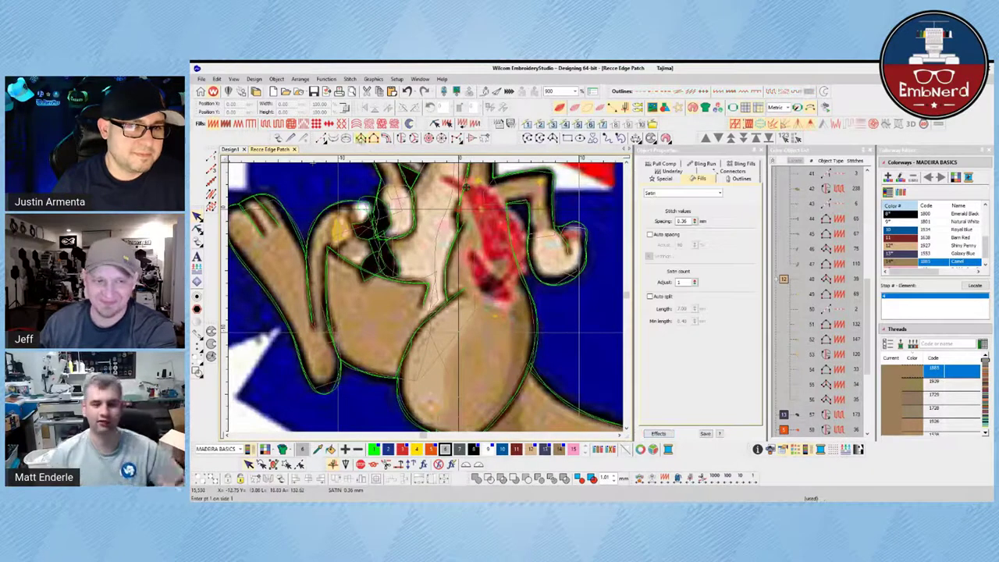
pyautogui.click(416, 450)
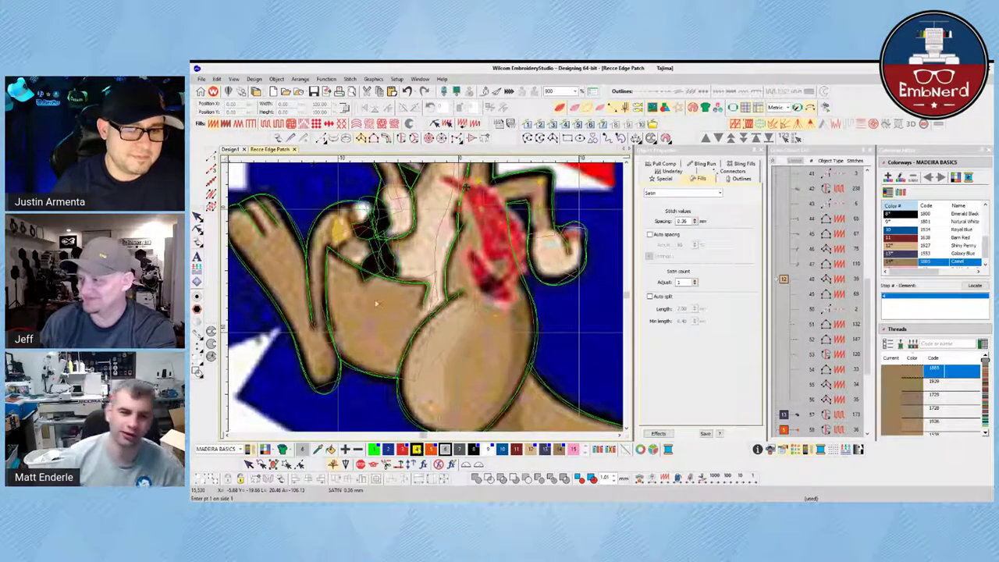
pyautogui.click(332, 243)
pyautogui.click(336, 247)
pyautogui.click(337, 235)
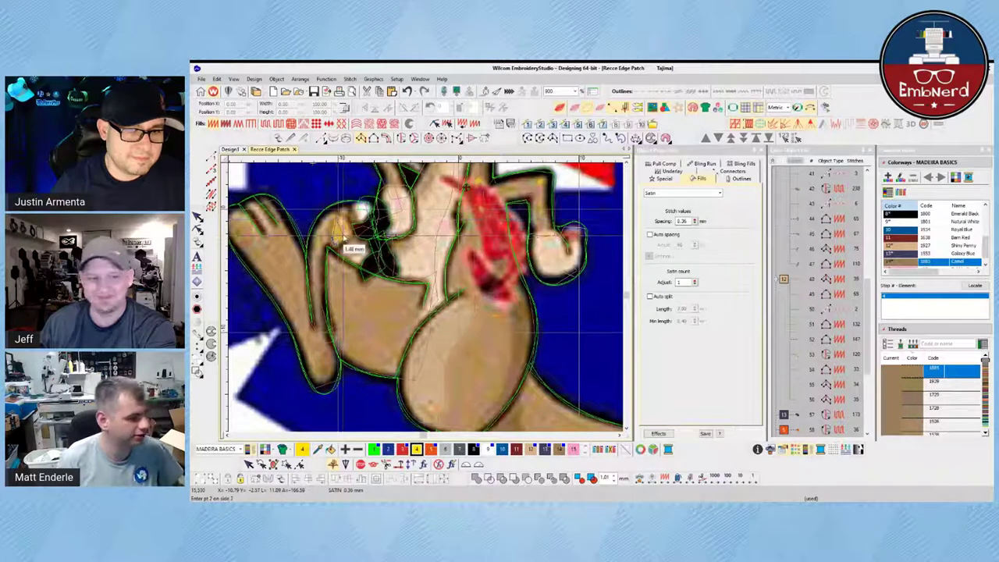
pyautogui.click(344, 238)
pyautogui.click(350, 214)
pyautogui.click(356, 228)
pyautogui.press('Return')
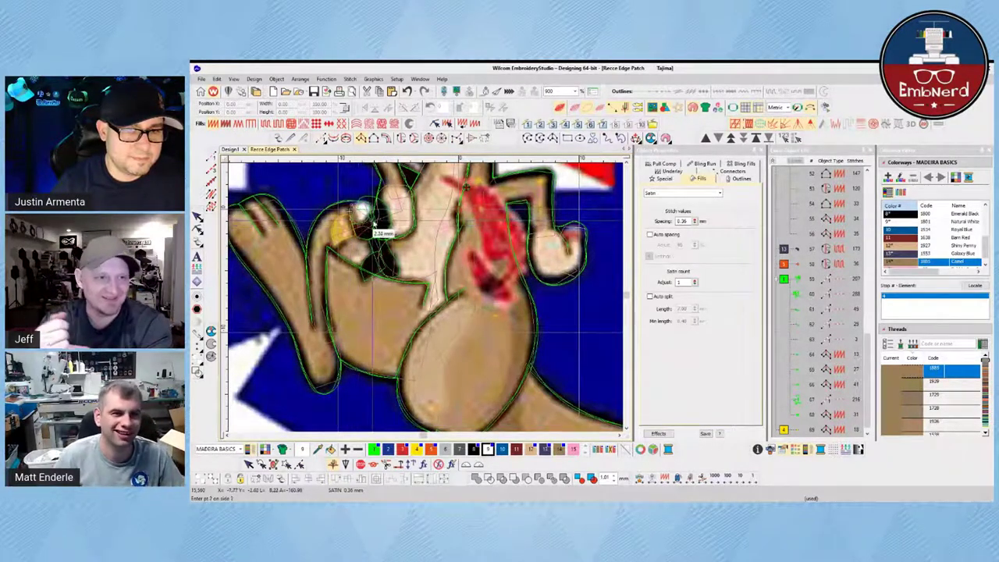
# Finish the small figure's white area as a white satin column and ready it for reshaping.
pyautogui.click(358, 206)
pyautogui.press('Return')
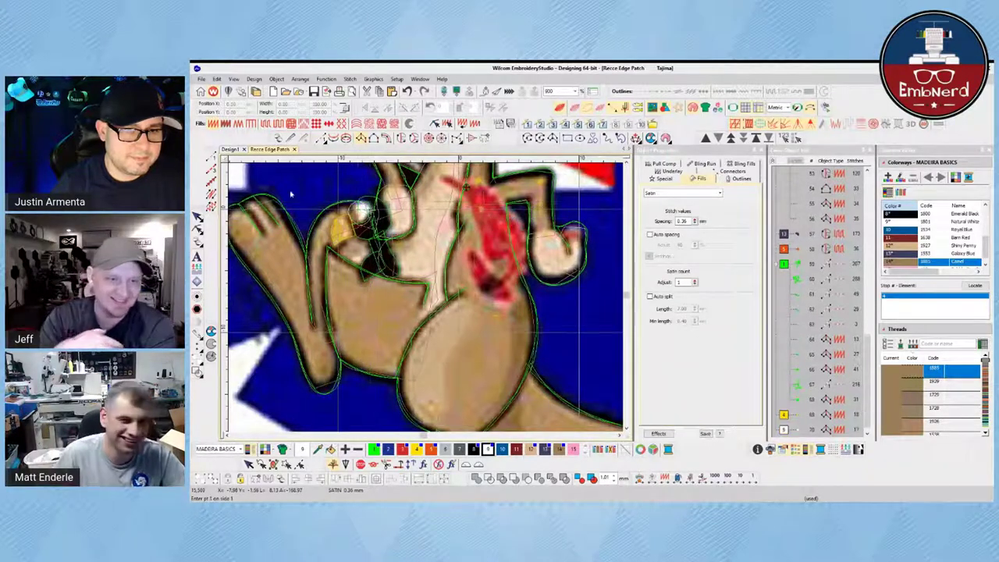
pyautogui.click(198, 230)
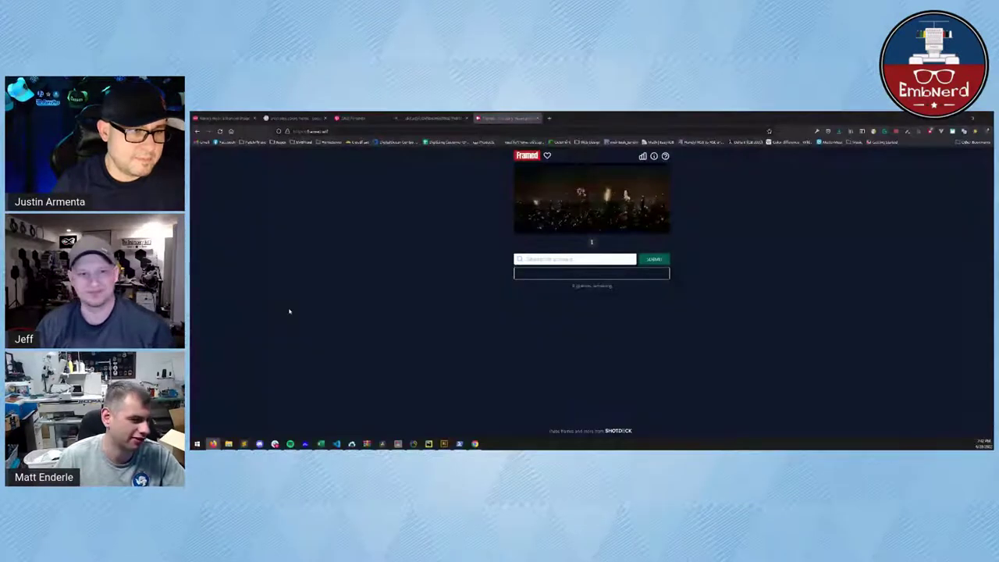
# Switch to the Framed movie-guessing page in the web browser and enlarge the page.
pyautogui.hotkey('ctrl', '+')
pyautogui.hotkey('ctrl', '+')
pyautogui.hotkey('ctrl', '+')
pyautogui.hotkey('ctrl', '+')
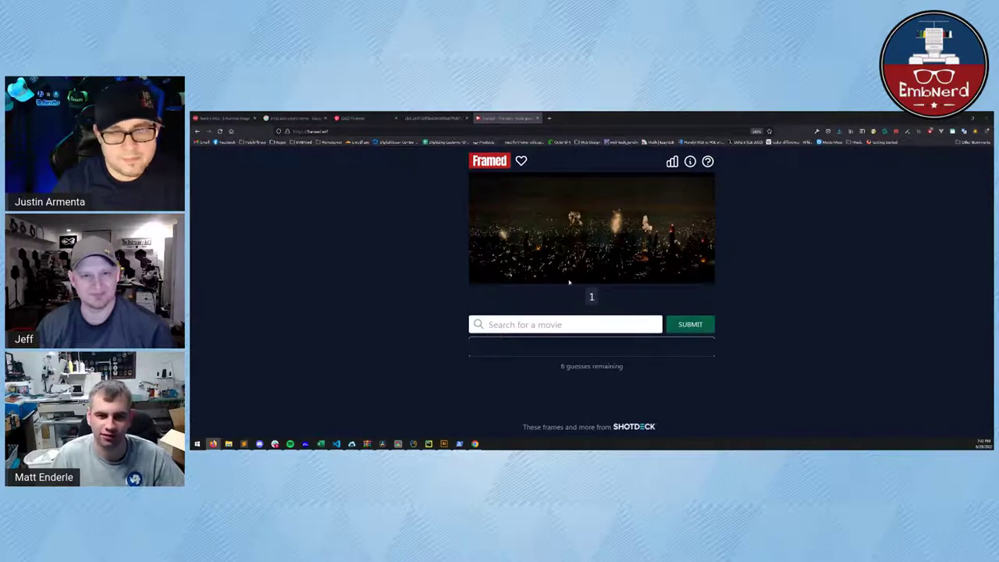
# Search the Framed movie list for "titanic", pick Inception from the suggestions and submit it as the first guess.
pyautogui.click(579, 321)
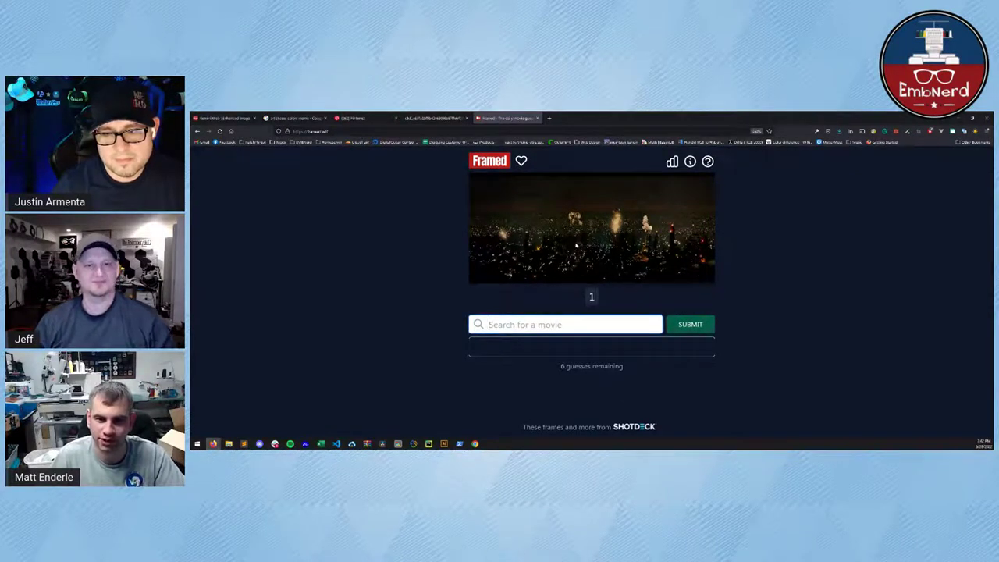
pyautogui.write('titian')
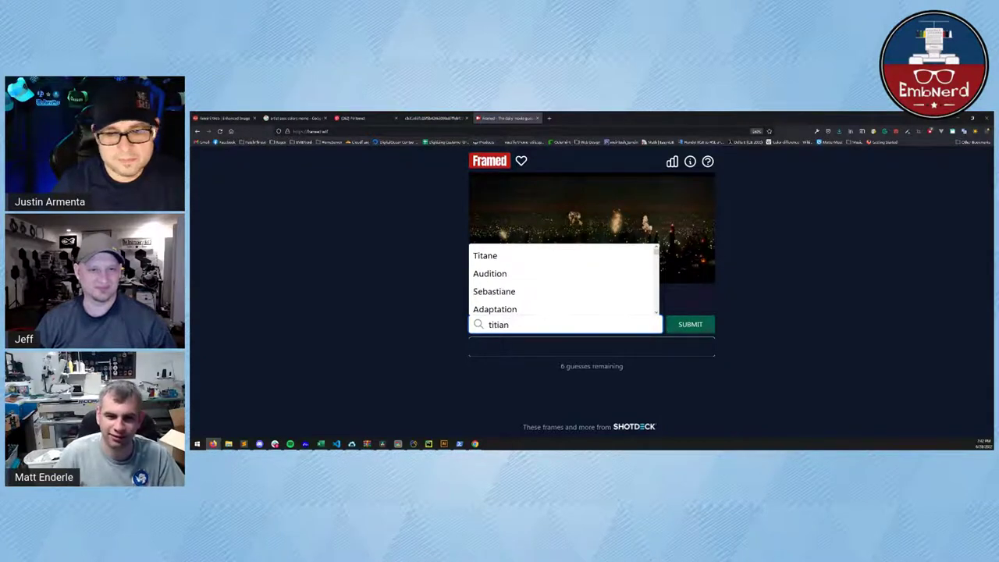
pyautogui.press('BackSpace')
pyautogui.press('BackSpace')
pyautogui.press('BackSpace')
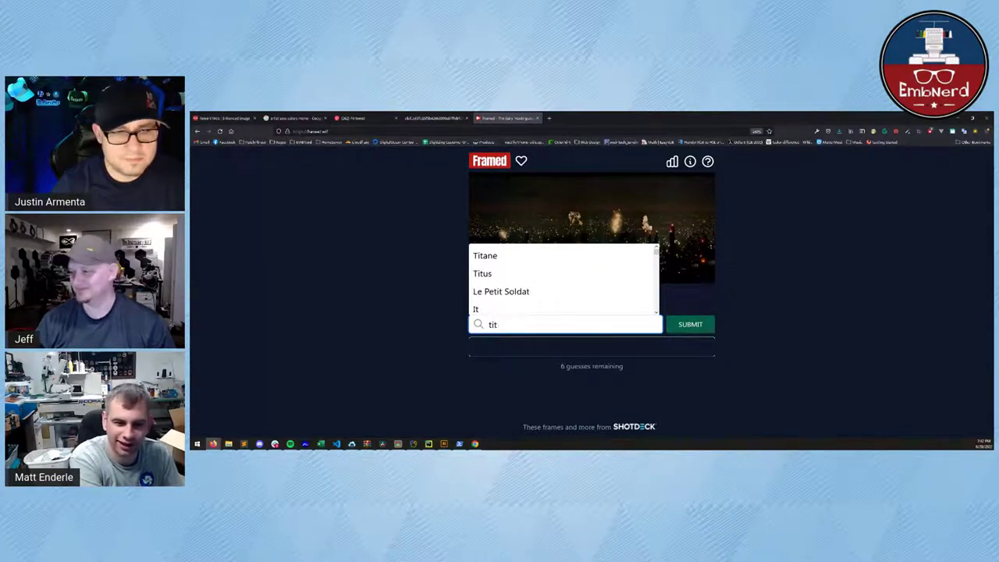
pyautogui.write('anic')
pyautogui.scroll(-2, 538, 280)
pyautogui.click(544, 289)
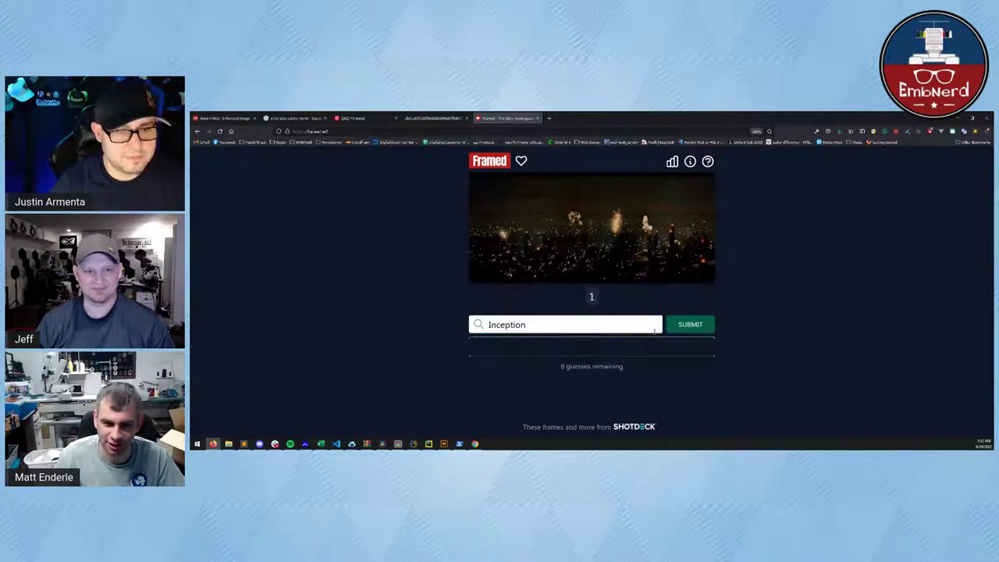
pyautogui.click(683, 324)
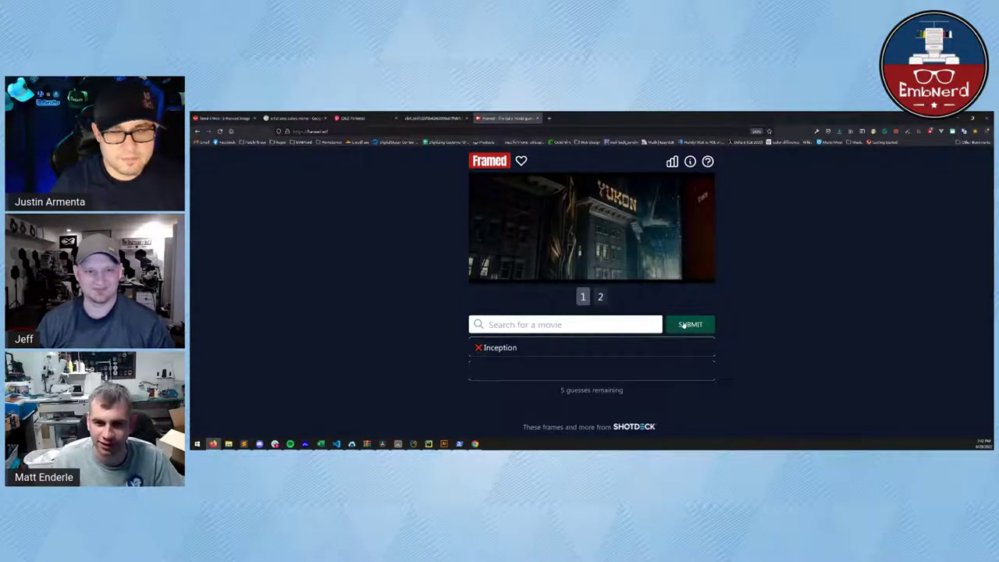
# Search the Framed movie list for "Shrek", pick Star Trek from the suggestions and submit it as the second guess.
pyautogui.click(643, 326)
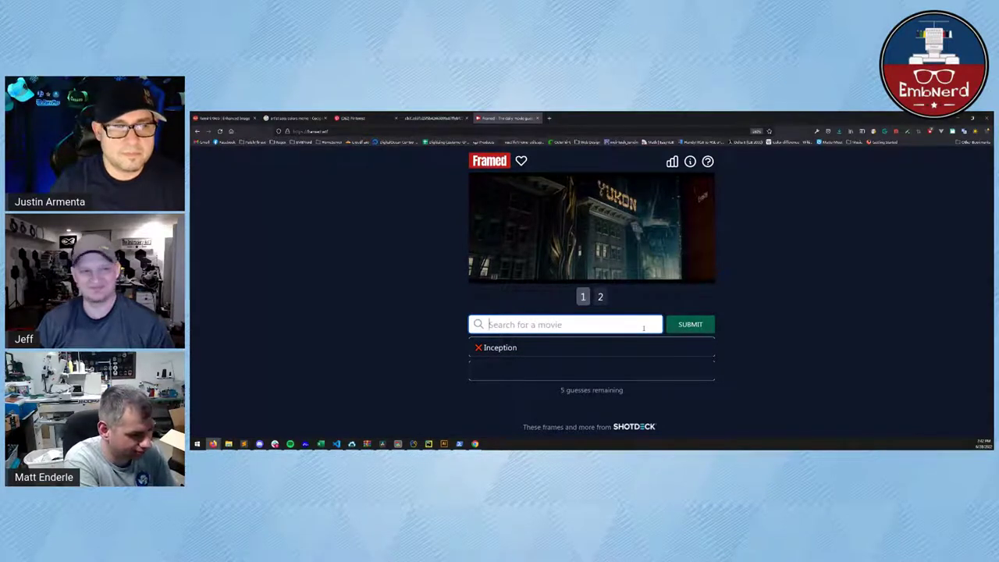
pyautogui.write('Shrel')
pyautogui.press('BackSpace')
pyautogui.write('k')
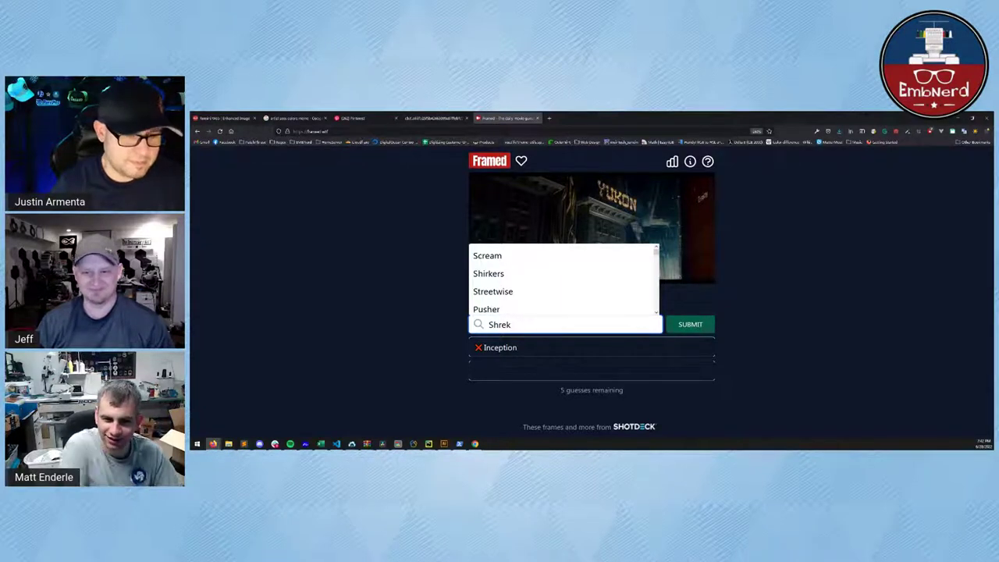
pyautogui.scroll(-10, 533, 293)
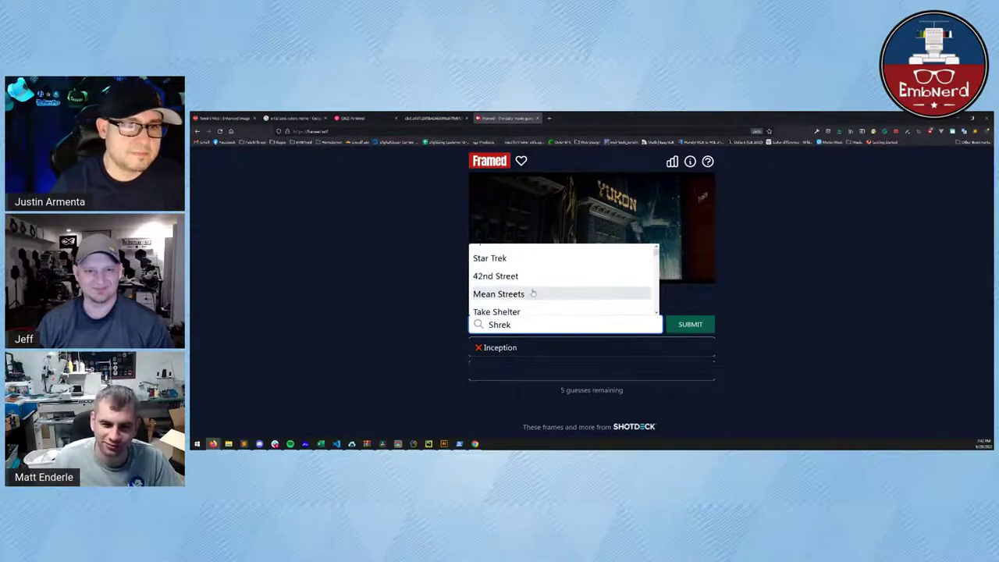
pyautogui.scroll(5, 533, 292)
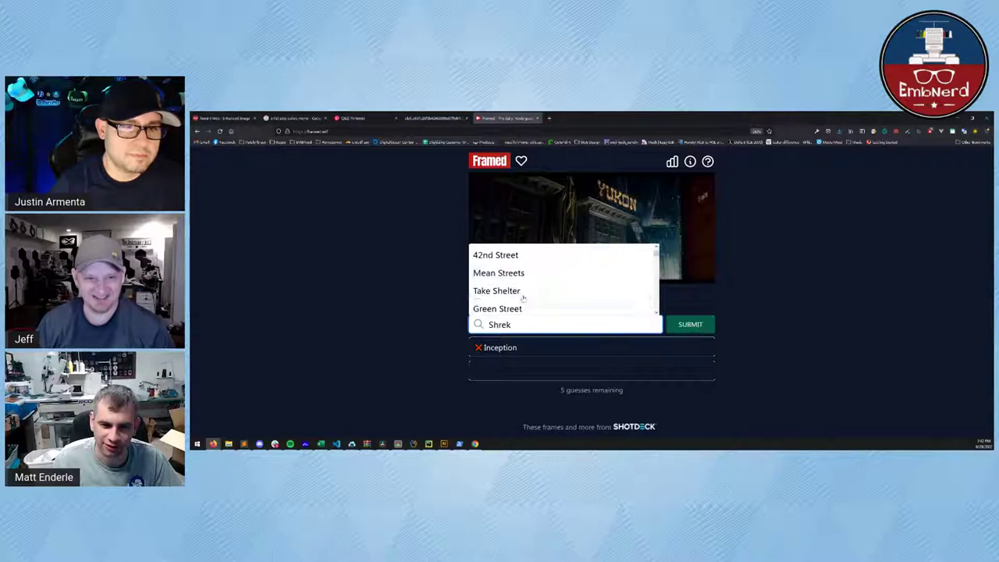
pyautogui.click(523, 259)
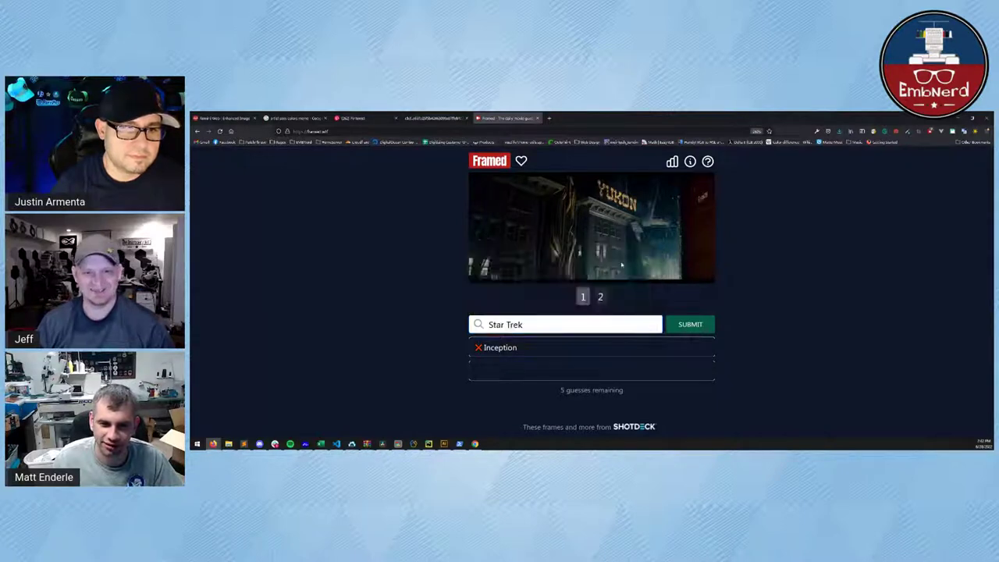
pyautogui.click(692, 324)
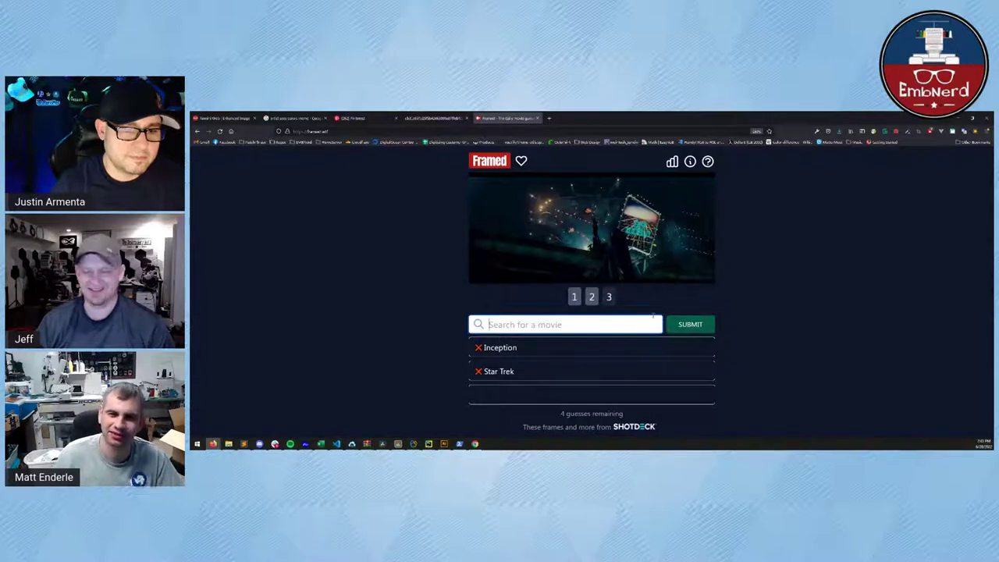
# Search the Framed movie list for "blade" for the third guess.
pyautogui.write('blade')
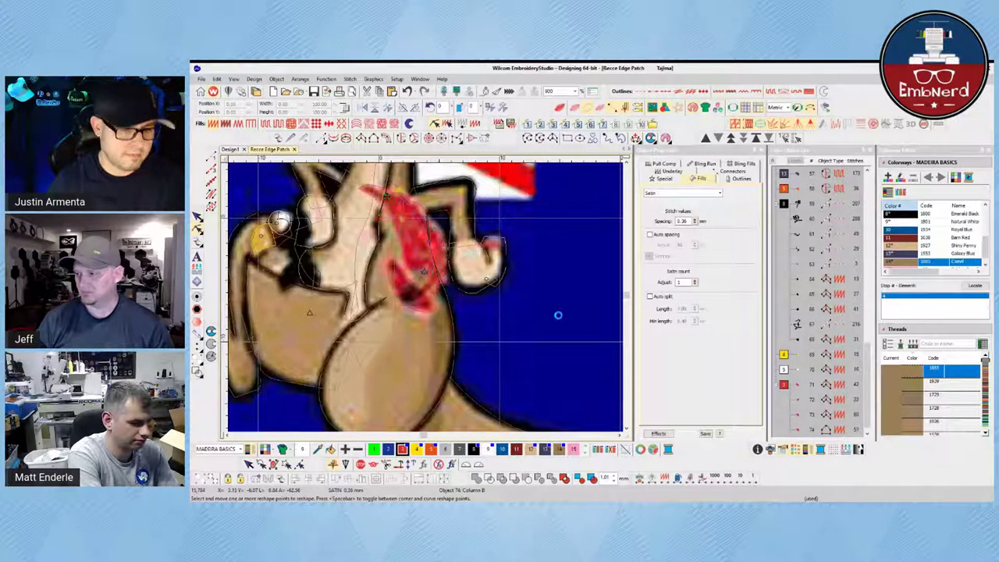
# Examine the stitched kangaroo against the whole patch in EmbroideryStudio, with the background artwork hidden and shown again.
pyautogui.scroll(-1, 523, 315)
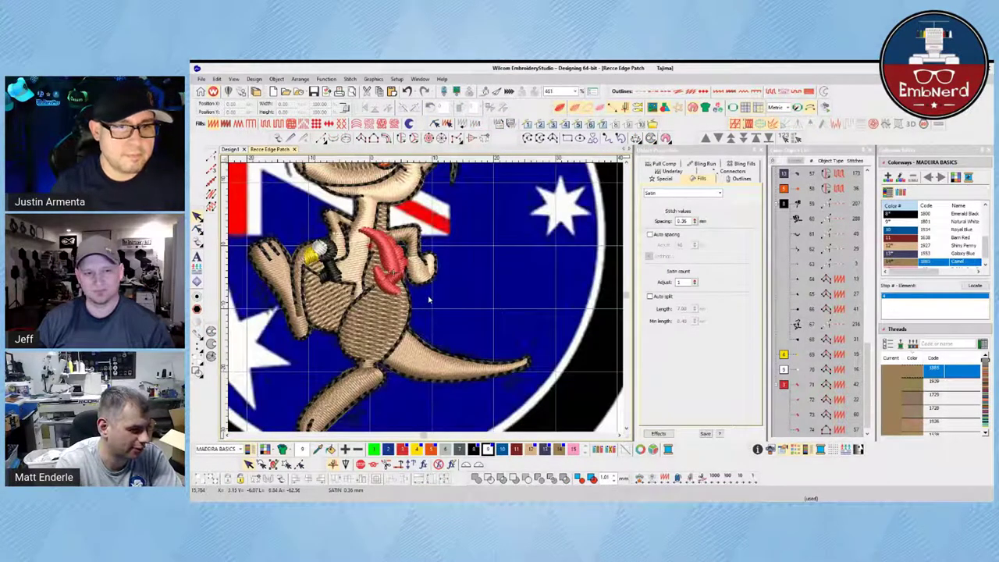
pyautogui.scroll(-1, 426, 300)
pyautogui.scroll(-2, 426, 300)
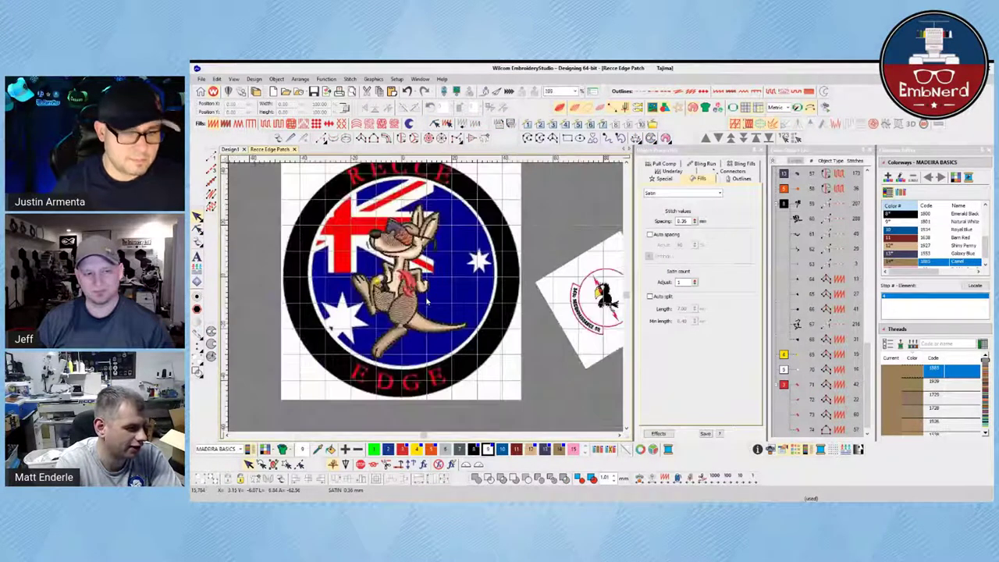
pyautogui.press('d')
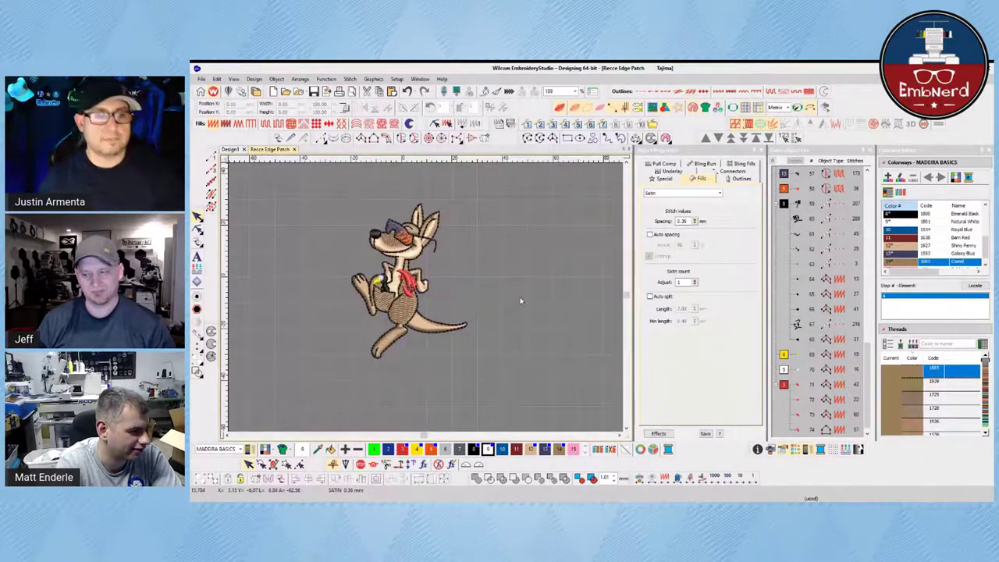
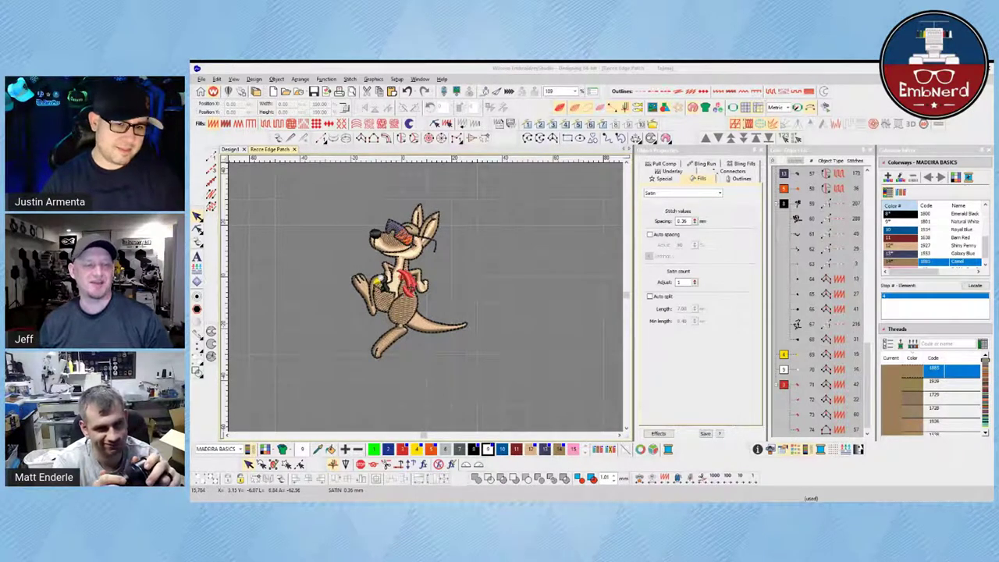
pyautogui.click(508, 288)
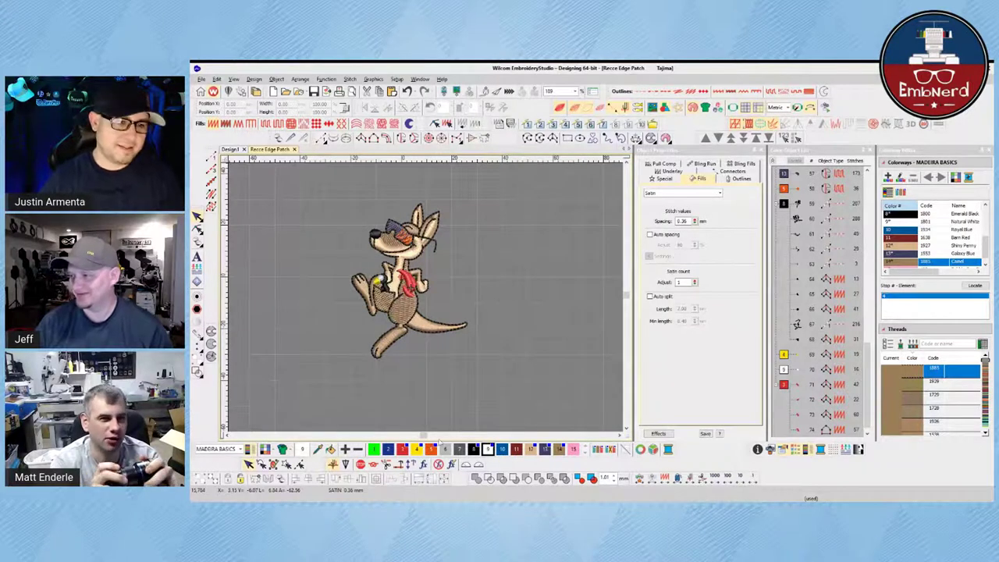
pyautogui.press('d')
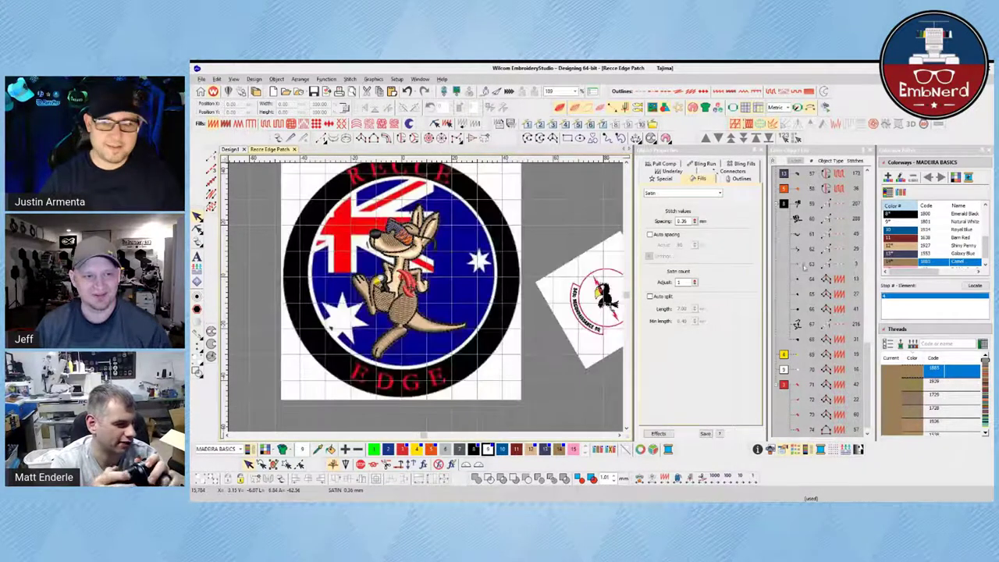
# Reveal the hidden ring, flag and large star stitching around the kangaroo.
pyautogui.rightClick(789, 272)
pyautogui.click(836, 415)
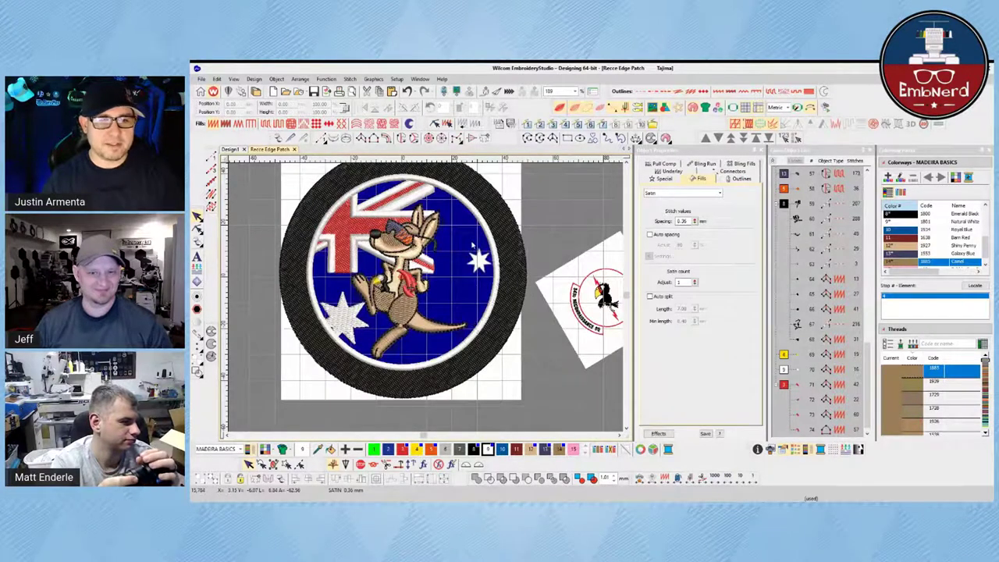
pyautogui.press('b')
pyautogui.moveTo(290, 228); pyautogui.dragTo(552, 376)
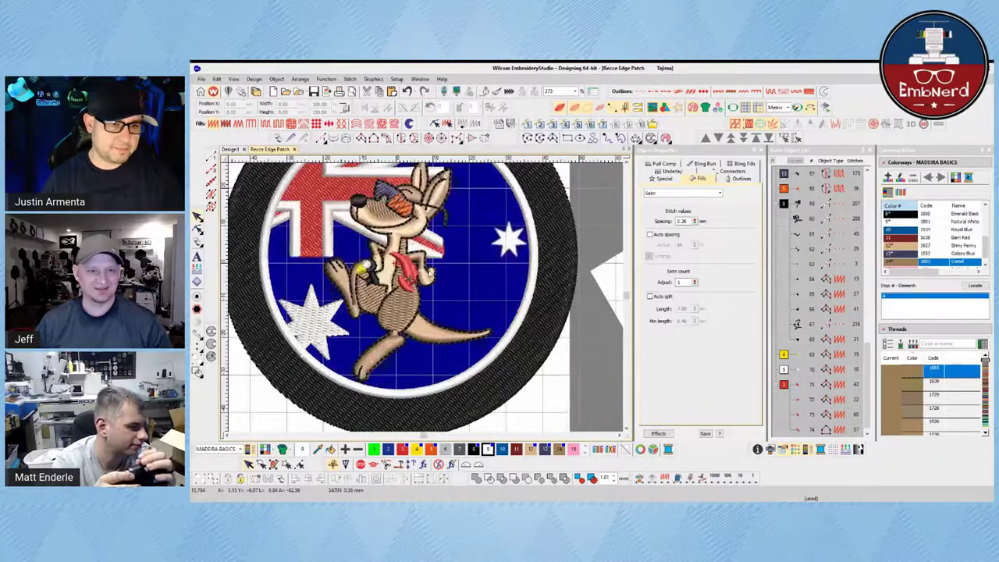
pyautogui.scroll(-1, 446, 368)
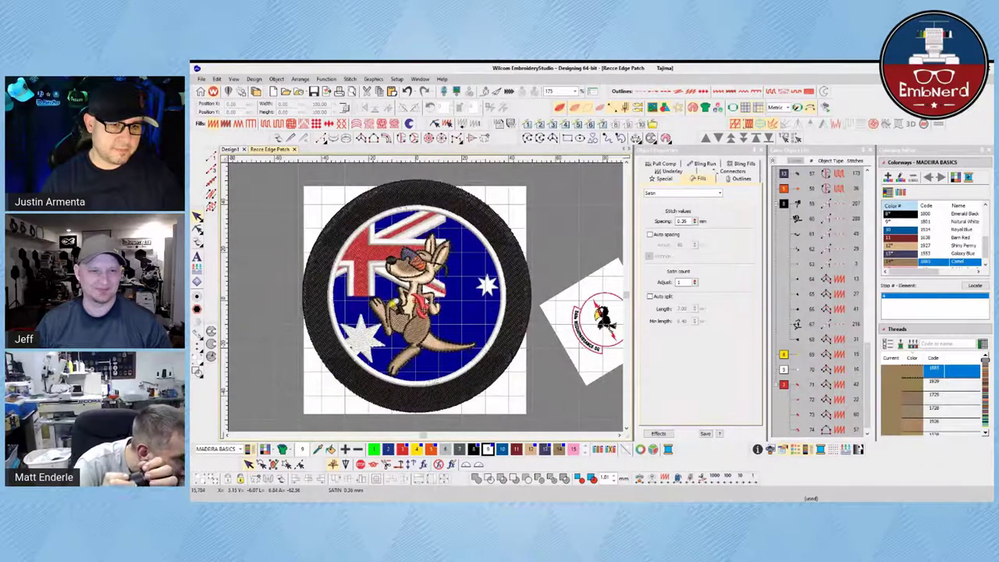
# Compare the stitched patch with the background artwork by hiding and showing the artwork repeatedly.
pyautogui.press('d')
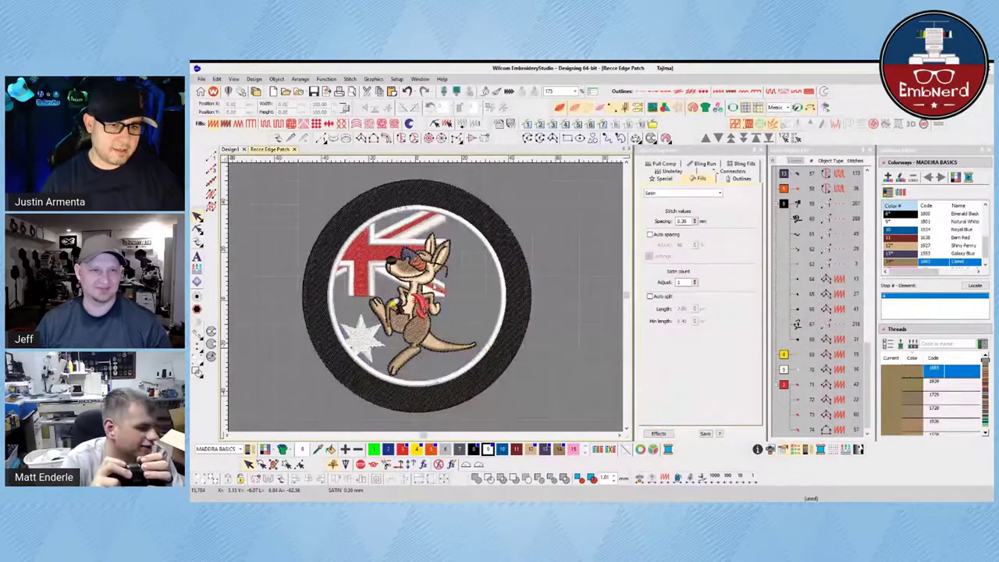
pyautogui.press('d')
pyautogui.press('d')
pyautogui.press('d')
pyautogui.press('d')
pyautogui.press('d')
pyautogui.press('d')
pyautogui.press('d')
pyautogui.press('d')
pyautogui.press('d')
pyautogui.press('d')
pyautogui.press('d')
# Digitize the lower-left point of the flag's small right-hand star as a white Column B satin object running from its centre to the tip.
pyautogui.moveTo(441, 258); pyautogui.dragTo(546, 328)
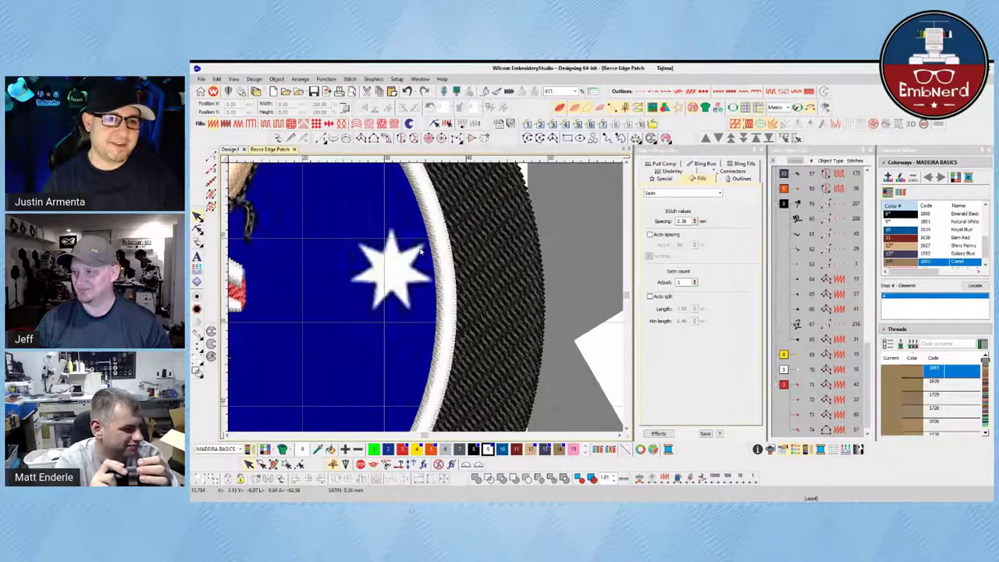
pyautogui.press('space')
pyautogui.scroll(2, 393, 301)
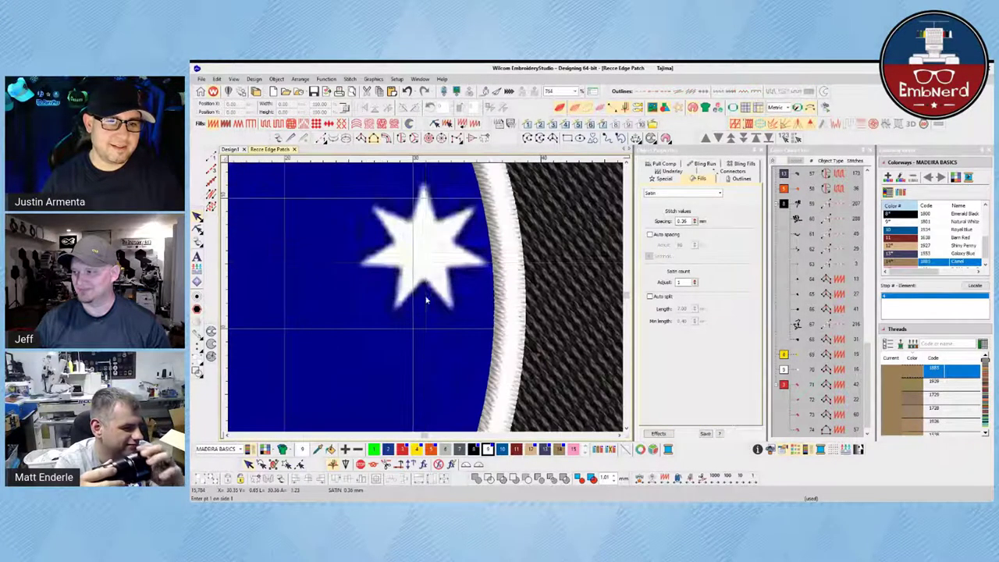
pyautogui.click(418, 250)
pyautogui.click(402, 265)
pyautogui.click(396, 303)
pyautogui.press('Return')
pyautogui.click(430, 256)
pyautogui.click(419, 278)
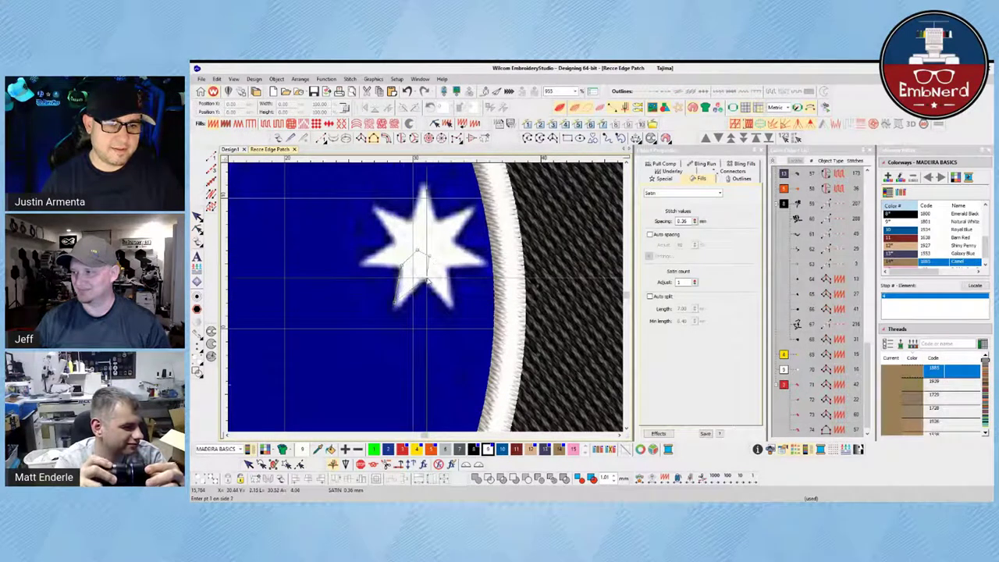
pyautogui.click(401, 305)
pyautogui.press('Return')
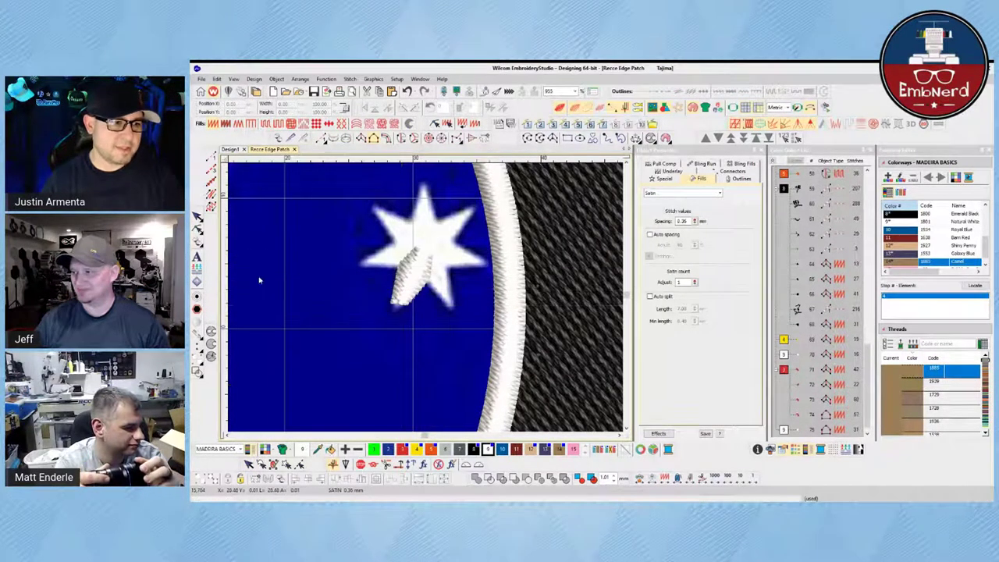
# Reshape the new star point by moving its start and end markers to suit stitching from the star's centre.
pyautogui.press('h')
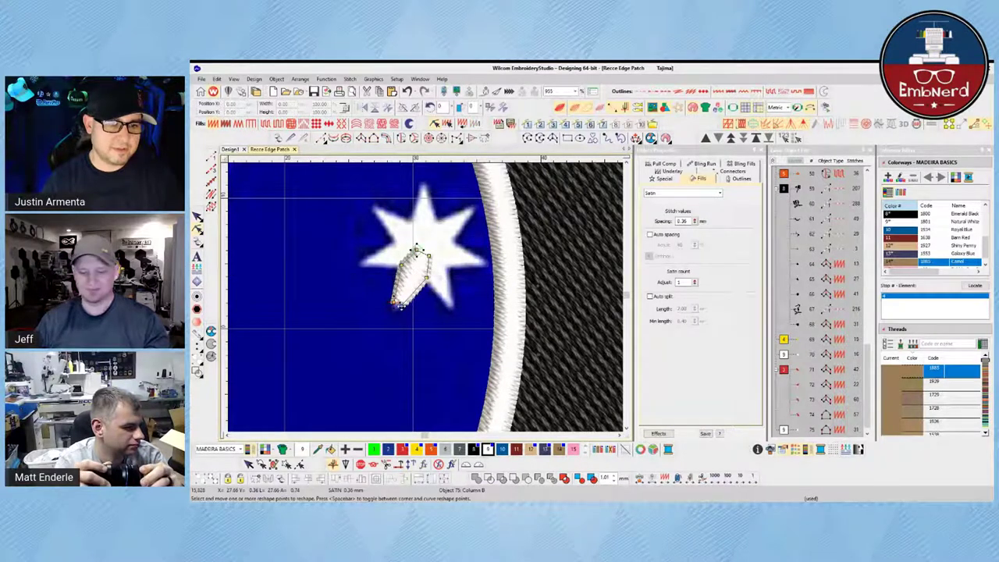
pyautogui.moveTo(394, 300)
pyautogui.mouseDown()
pyautogui.moveTo(428, 290)
pyautogui.moveTo(419, 248)
pyautogui.mouseUp()
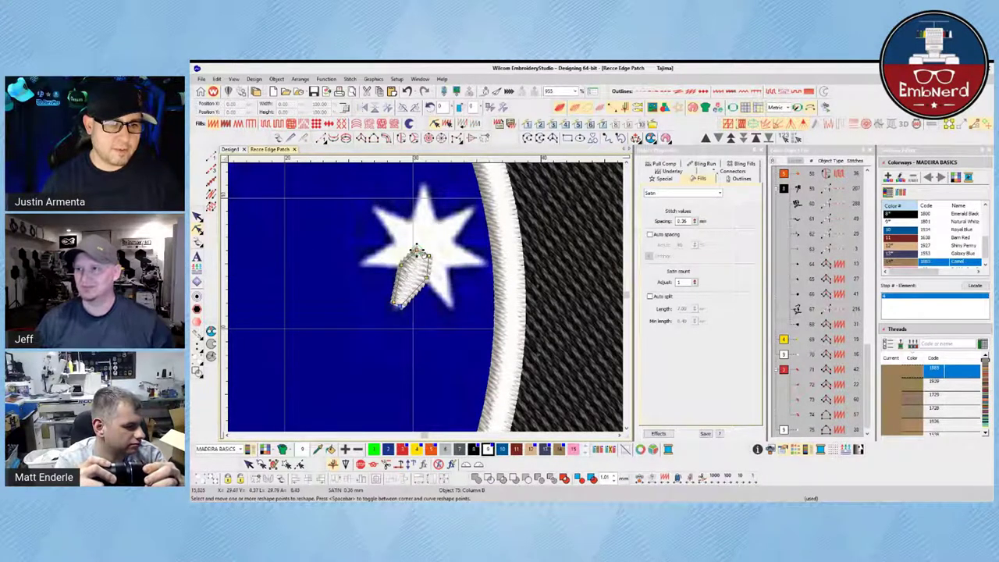
pyautogui.press('Escape')
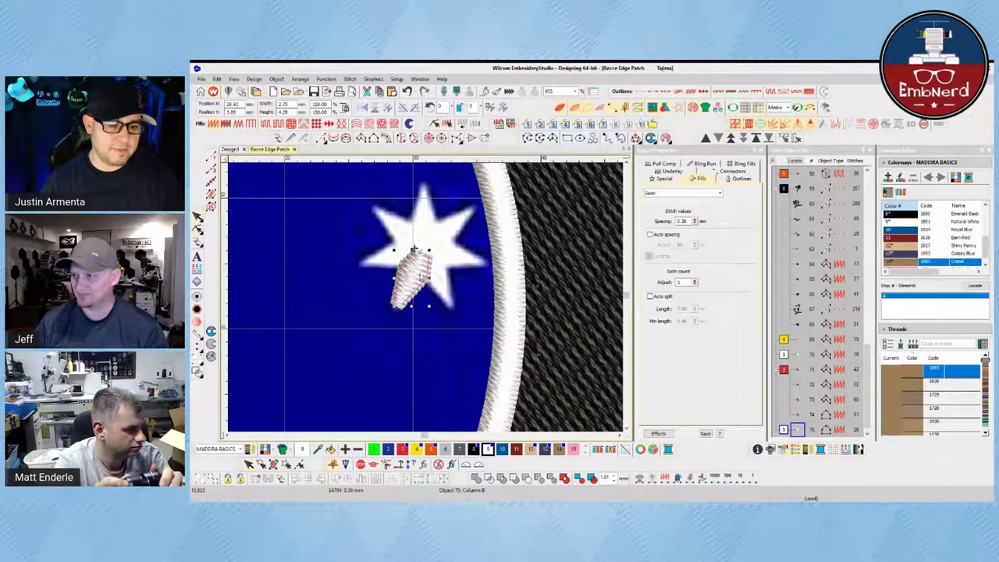
# Duplicate the star point and rotate the copies around the star's centre until all seven points are filled, and show them as realistic stitches.
pyautogui.hotkey('ctrl', 'd')
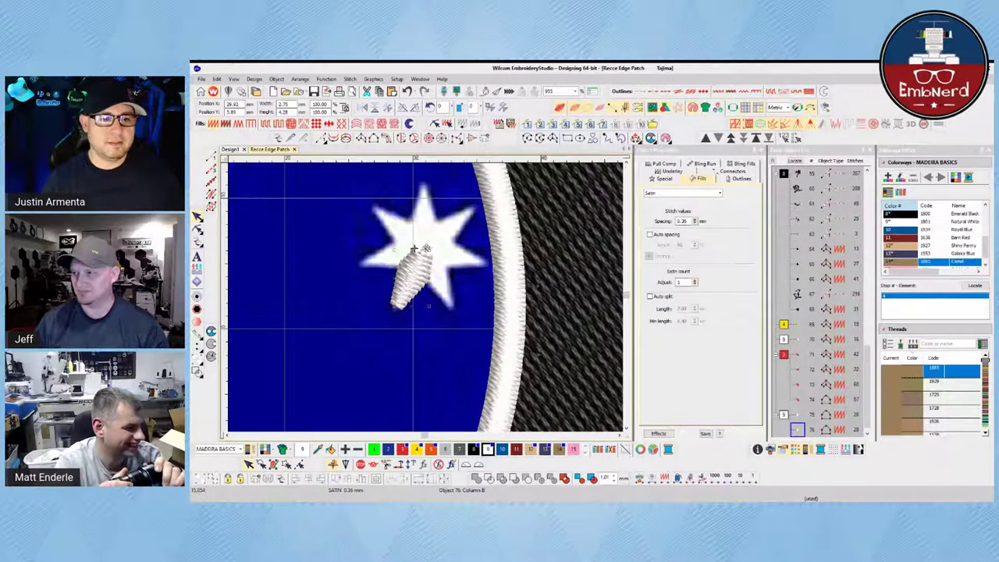
pyautogui.moveTo(429, 307); pyautogui.dragTo(428, 234)
pyautogui.moveTo(410, 232); pyautogui.dragTo(401, 231)
pyautogui.press('t')
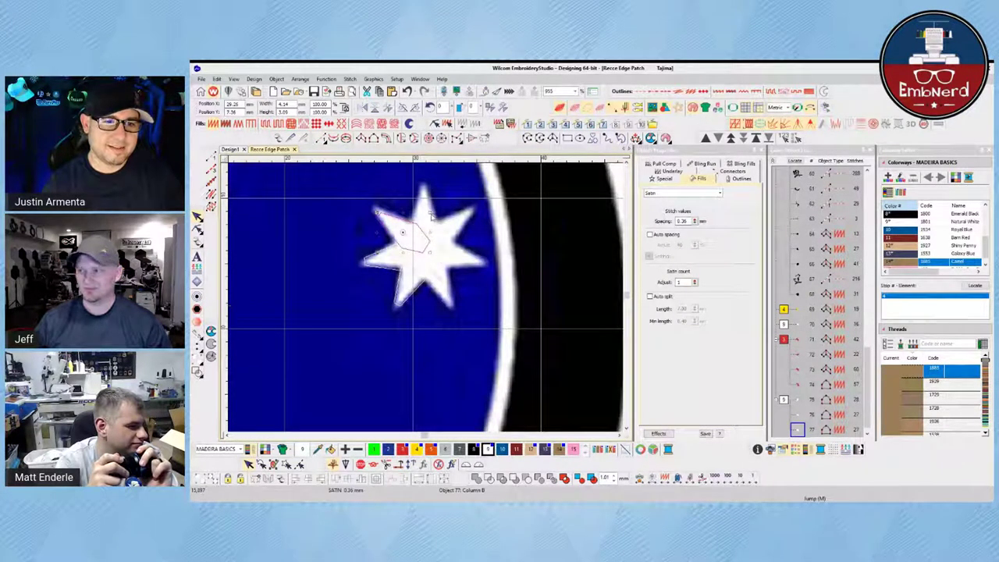
pyautogui.click(423, 233)
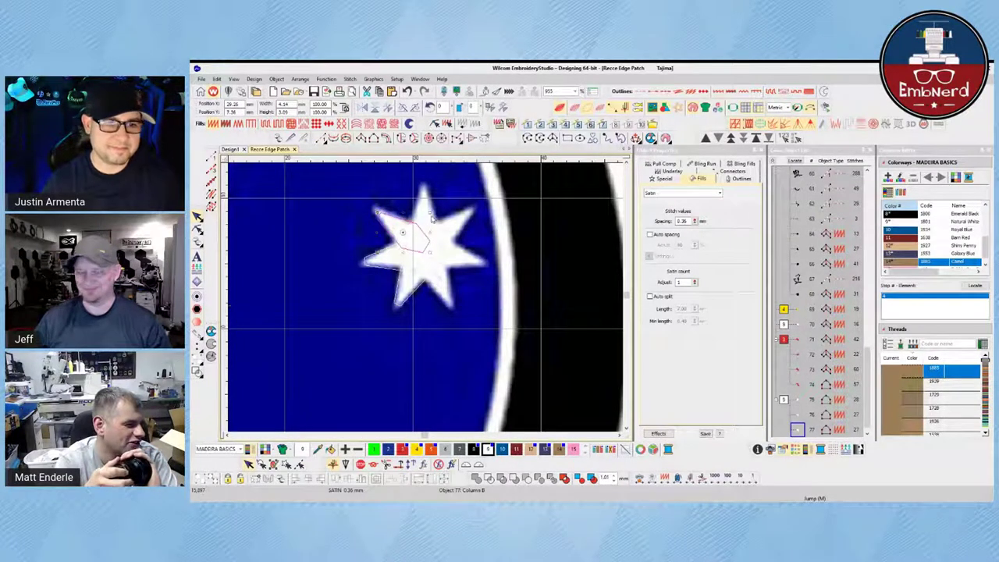
pyautogui.moveTo(430, 212); pyautogui.dragTo(437, 280)
pyautogui.click(476, 239)
pyautogui.click(452, 277)
pyautogui.click(451, 280)
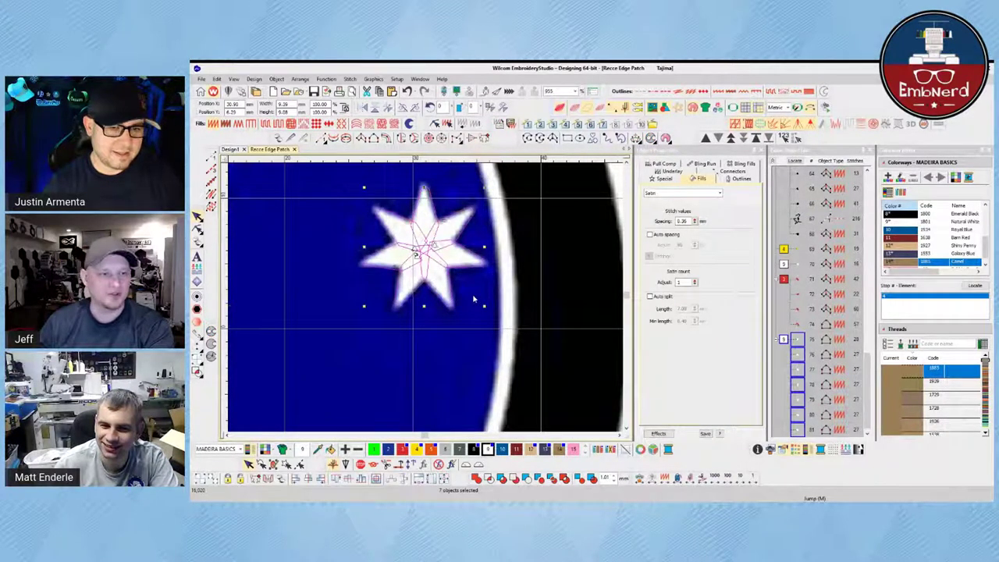
pyautogui.press('t')
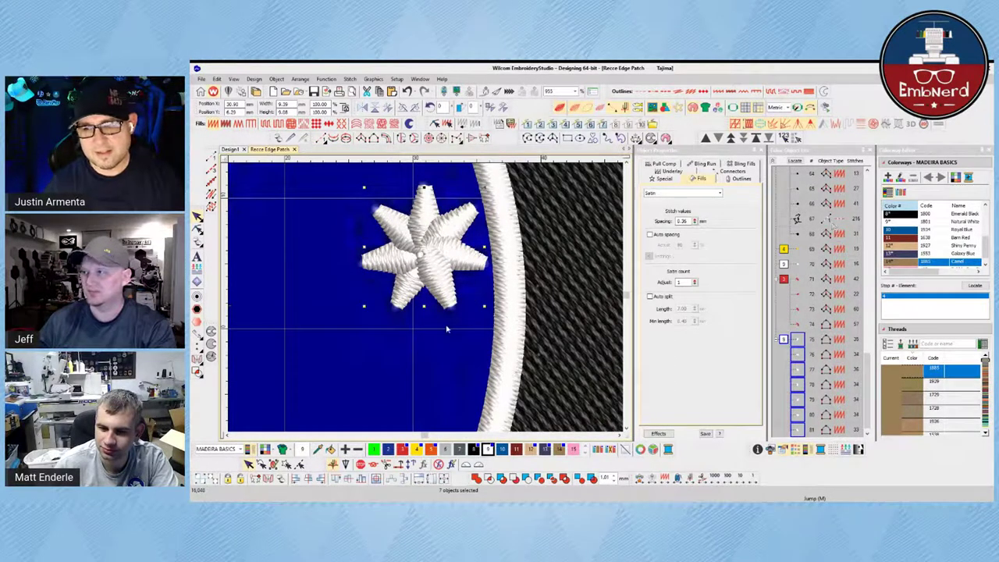
# Select the first six star points and set their trim after connector to Off.
pyautogui.click(797, 416)
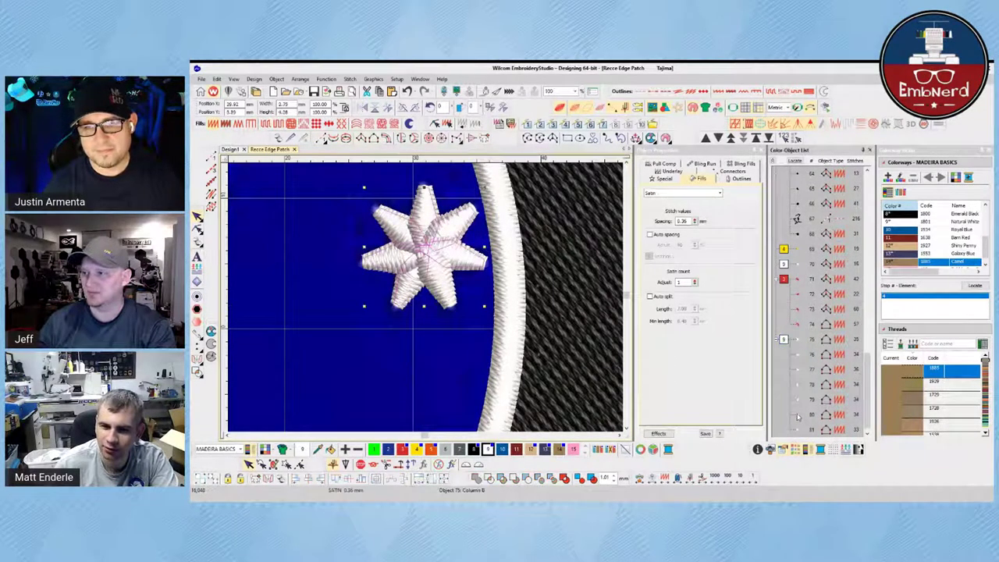
pyautogui.keyDown('shift'); pyautogui.click(798, 416); pyautogui.keyUp('shift')
pyautogui.click(731, 171)
pyautogui.click(650, 258)
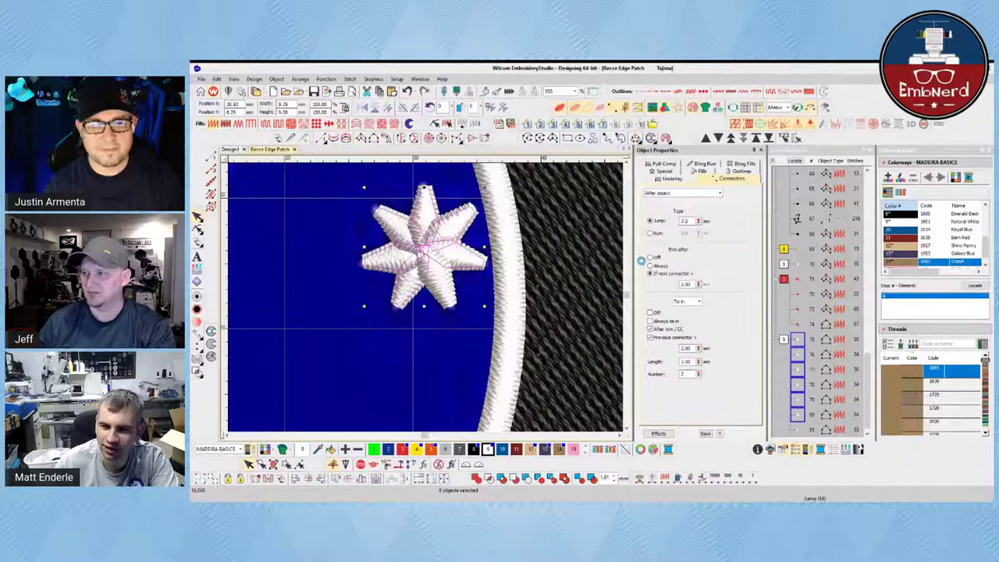
pyautogui.click(433, 343)
# Go through the small star's points and move their entry and exit markers to the star's centre.
pyautogui.click(396, 233)
pyautogui.press('h')
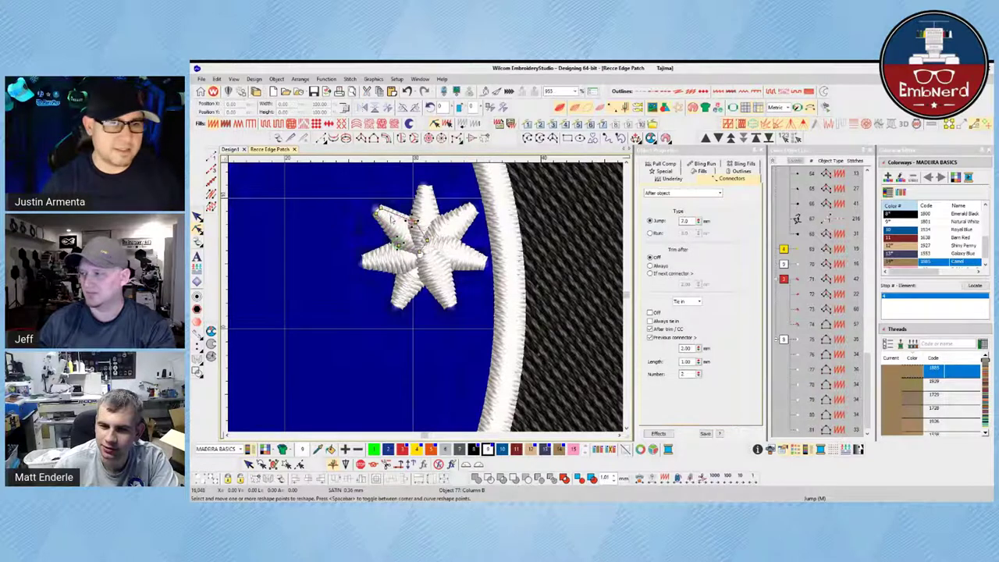
pyautogui.click(408, 284)
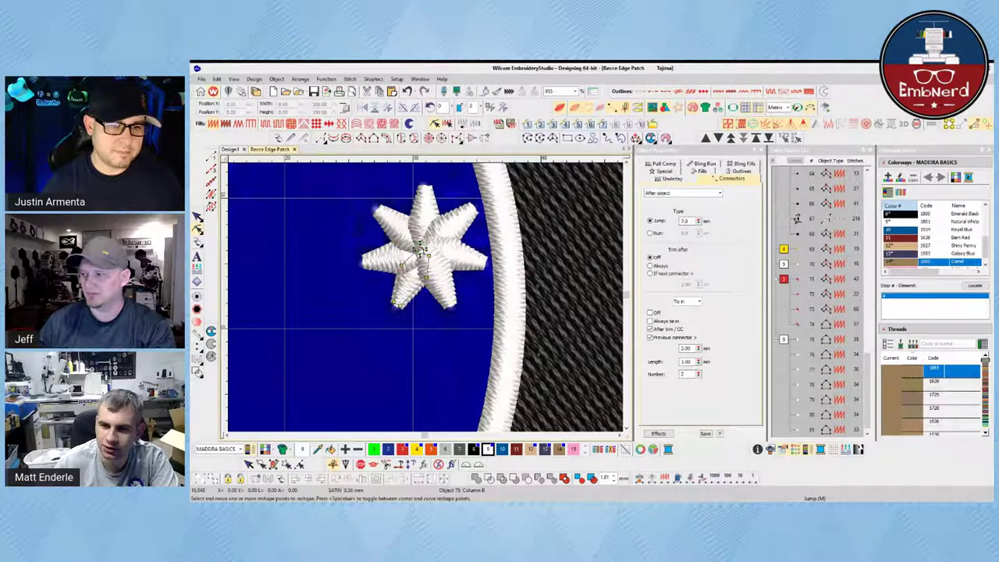
pyautogui.click(417, 253)
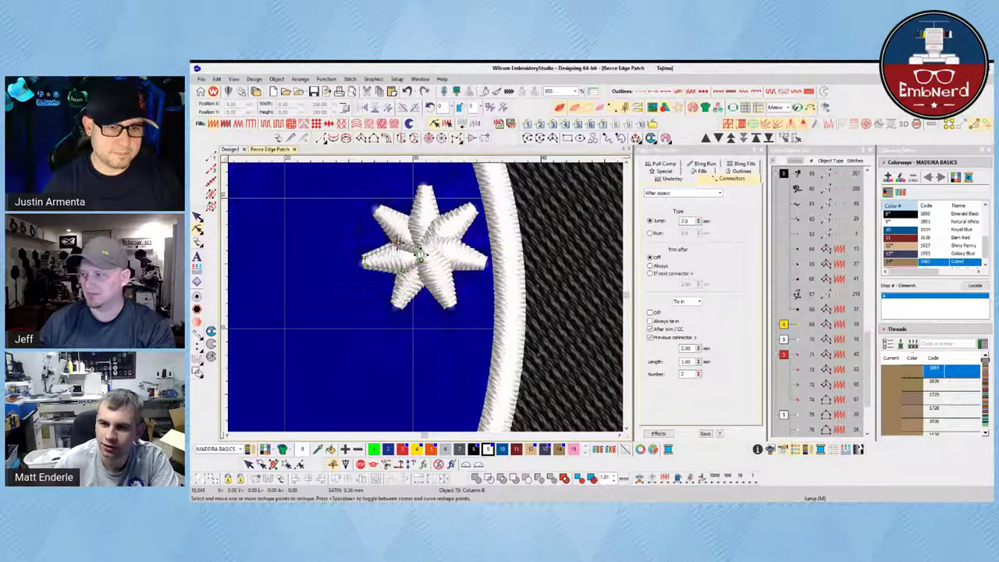
pyautogui.click(419, 252)
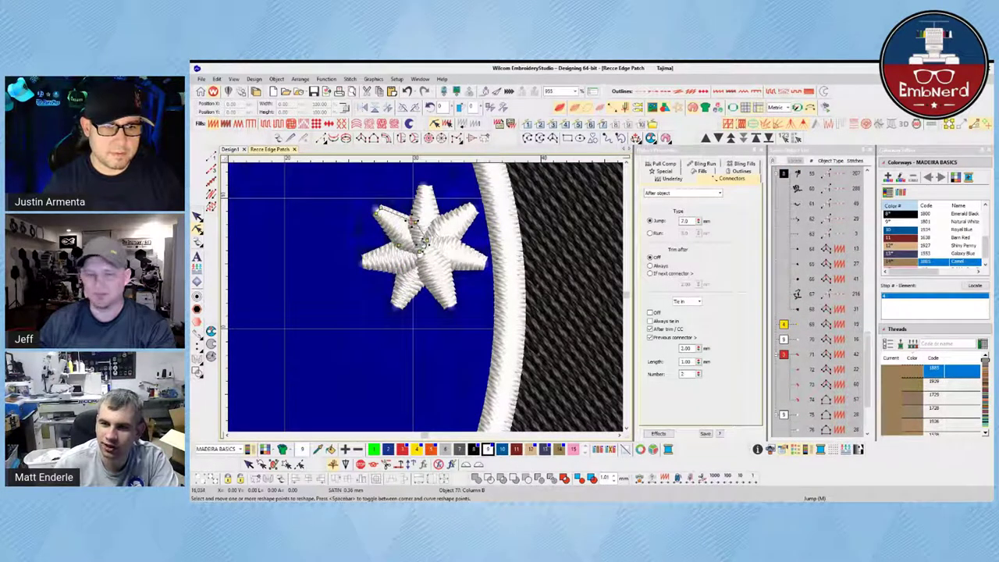
pyautogui.click(419, 252)
pyautogui.press('Tab')
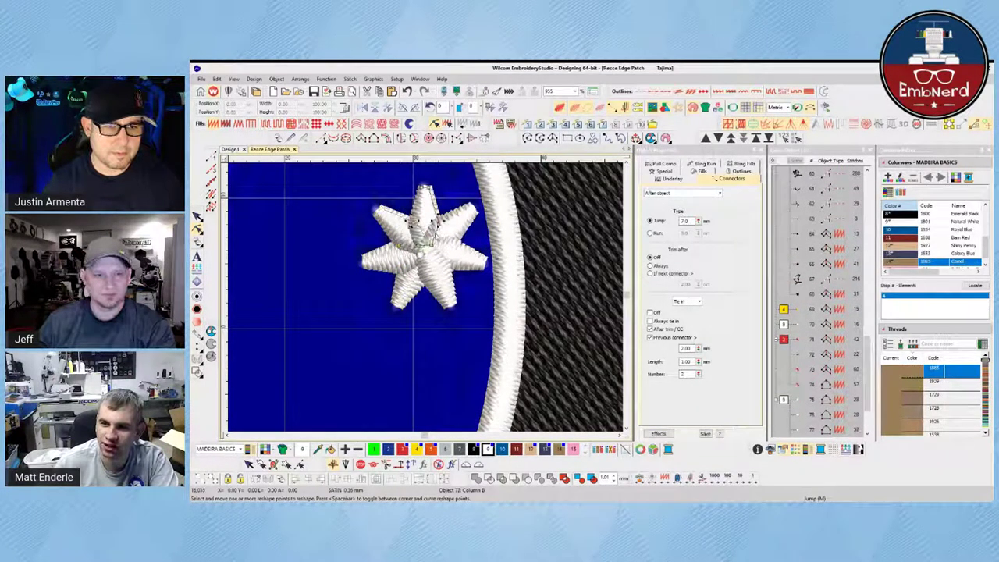
pyautogui.press('Tab')
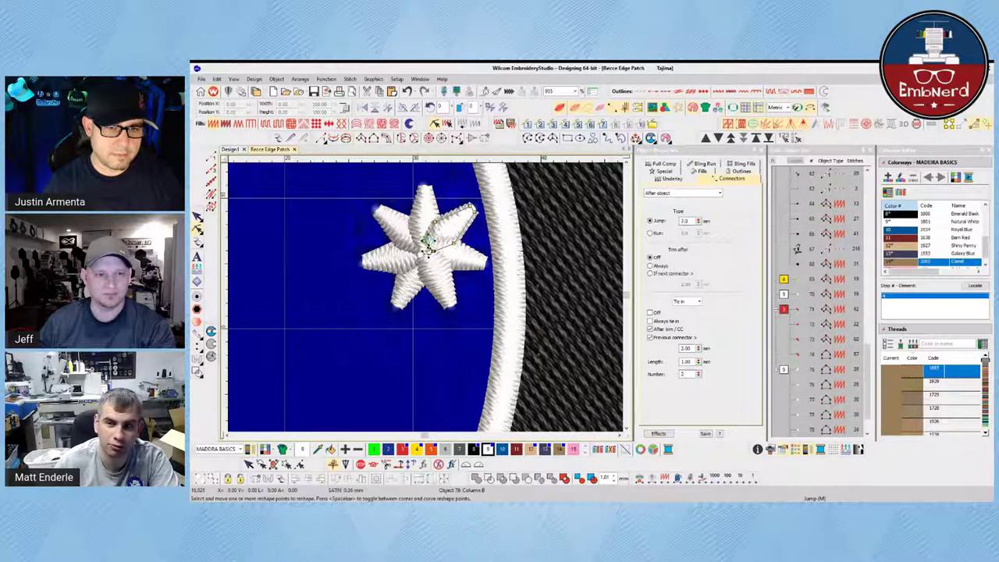
pyautogui.press('Tab')
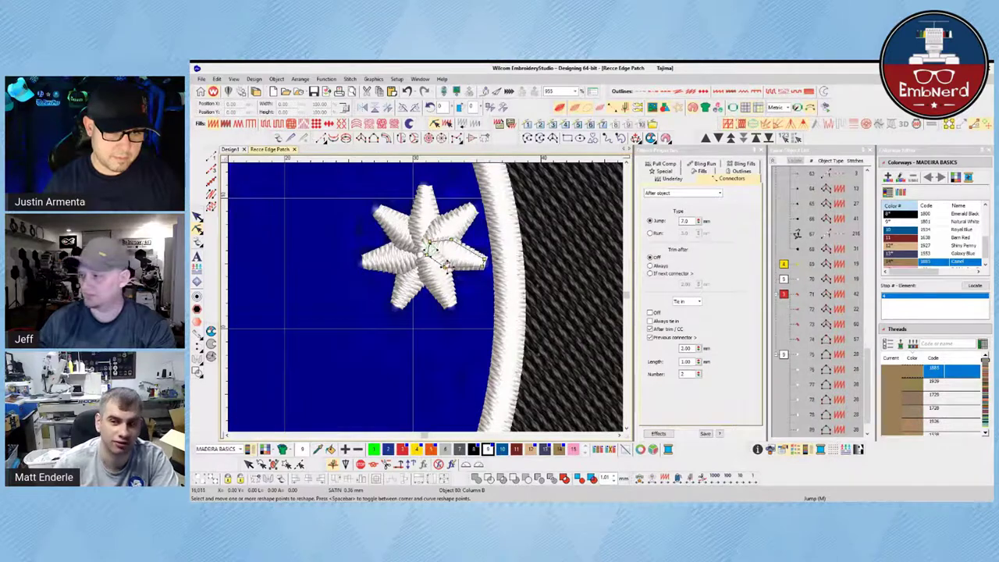
pyautogui.press('Tab')
pyautogui.moveTo(447, 268)
pyautogui.mouseDown()
pyautogui.moveTo(423, 255)
pyautogui.moveTo(432, 249)
pyautogui.moveTo(518, 366)
pyautogui.mouseUp()
pyautogui.press('Escape')
# Select all seven points of the small star and shift the whole star slightly on the blue background.
pyautogui.scroll(-2, 288, 252)
pyautogui.moveTo(449, 310); pyautogui.dragTo(453, 312)
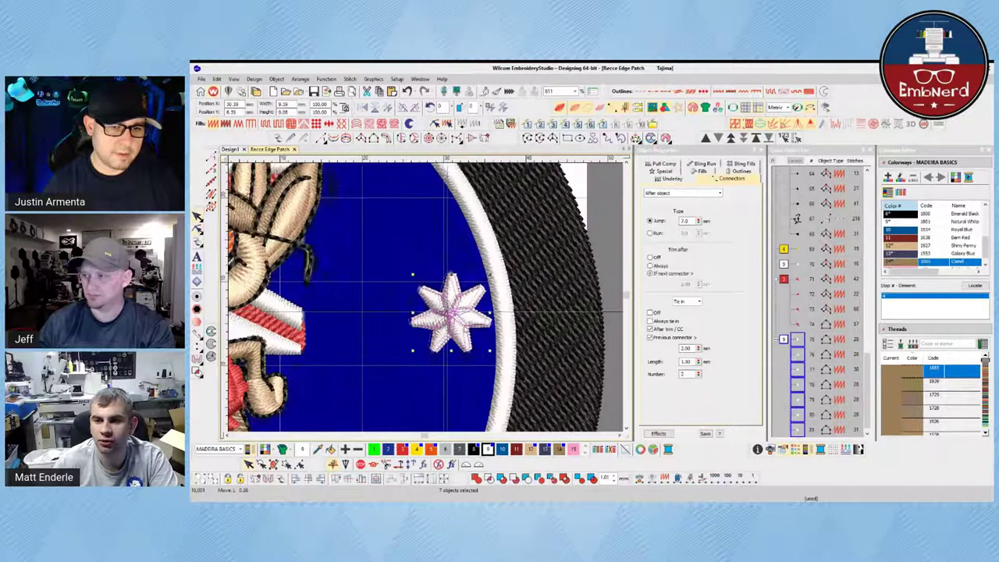
pyautogui.press('Escape')
# Add the lettering RECCE at 10 mm height and centre it above the patch.
pyautogui.scroll(-3, 408, 313)
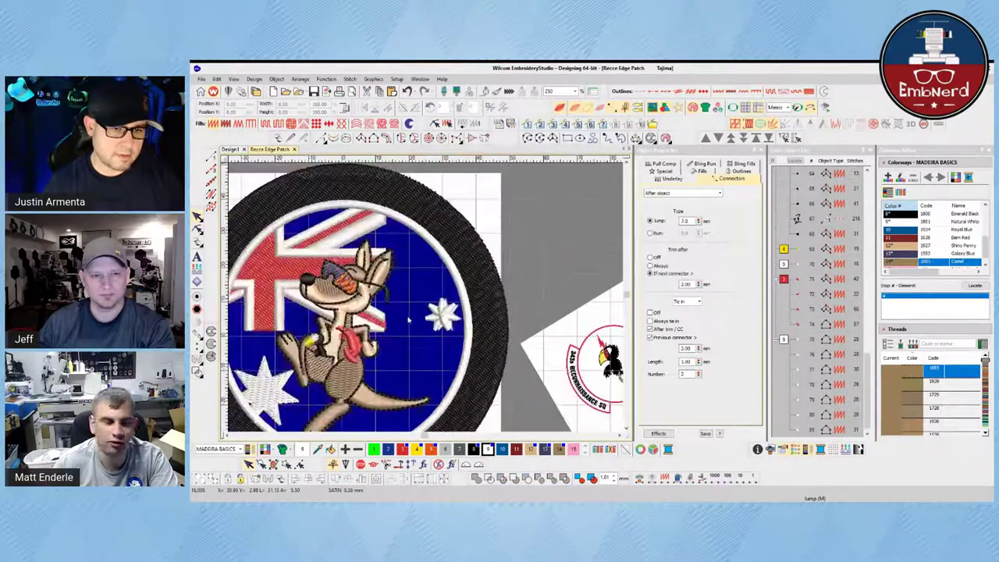
pyautogui.scroll(-1, 526, 269)
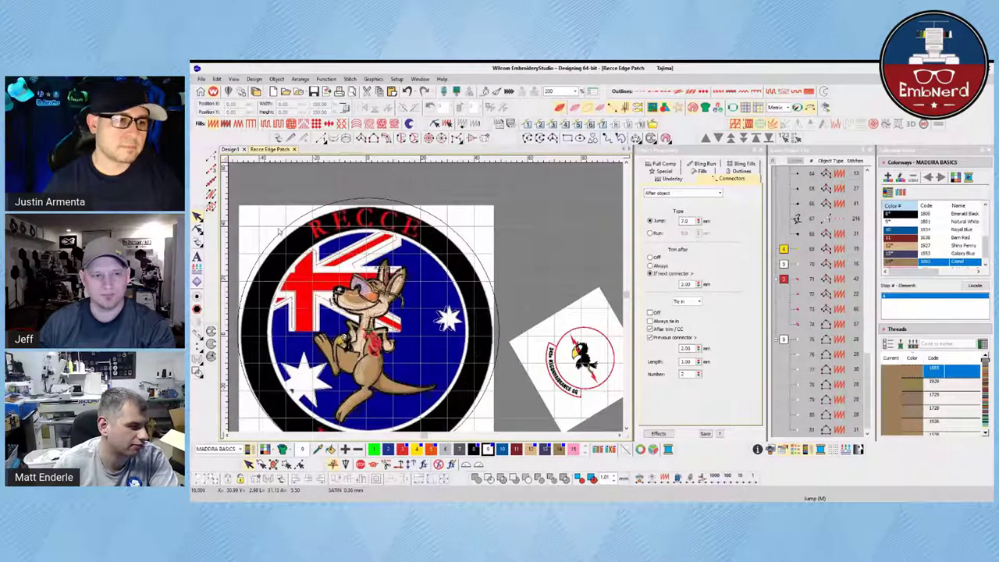
pyautogui.press('a')
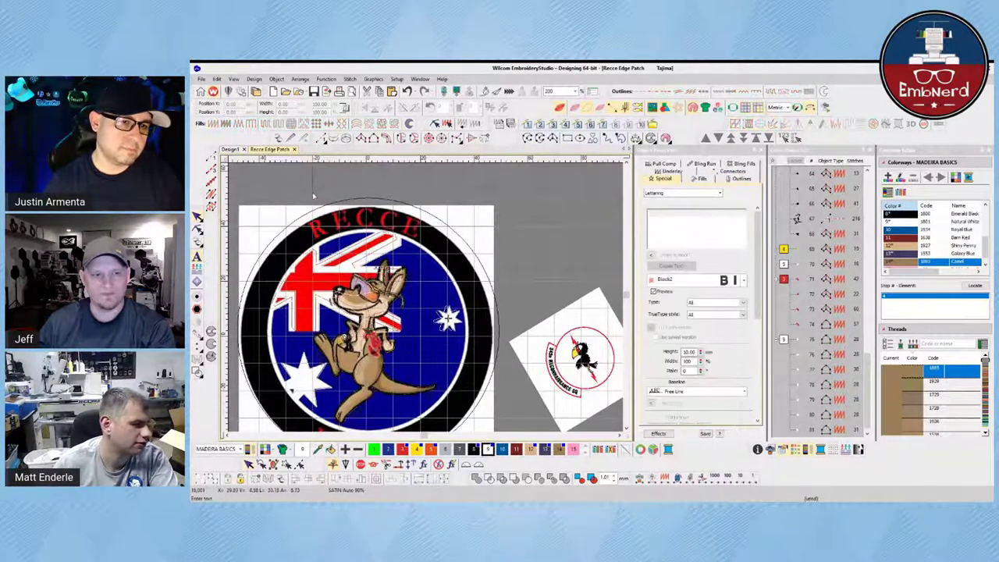
pyautogui.click(338, 188)
pyautogui.write('RECCE')
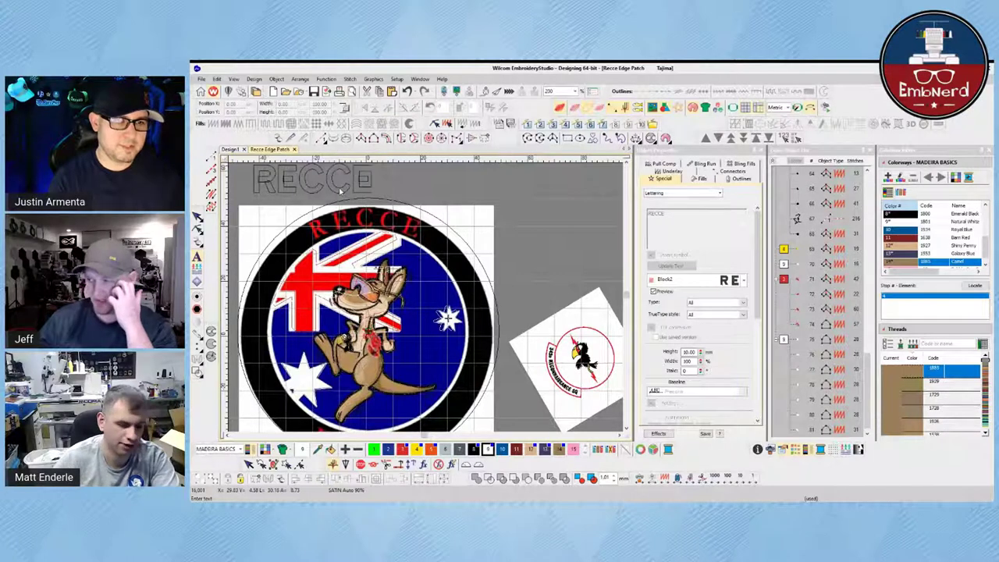
pyautogui.press('Return')
pyautogui.moveTo(330, 186); pyautogui.dragTo(380, 190)
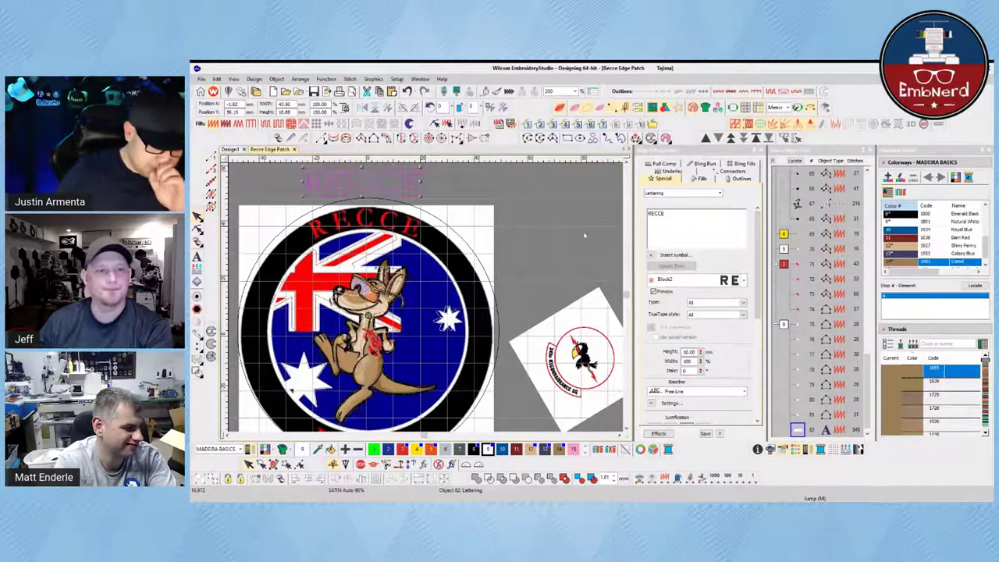
# Try the Times Roman font on the RECCE lettering, and set it to Times Small instead.
pyautogui.click(742, 281)
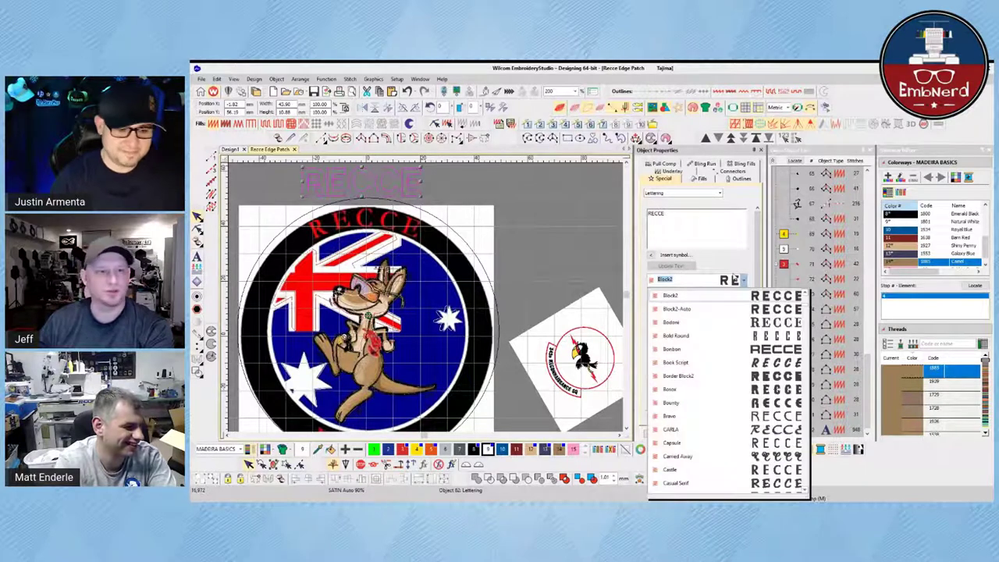
pyautogui.click(731, 275)
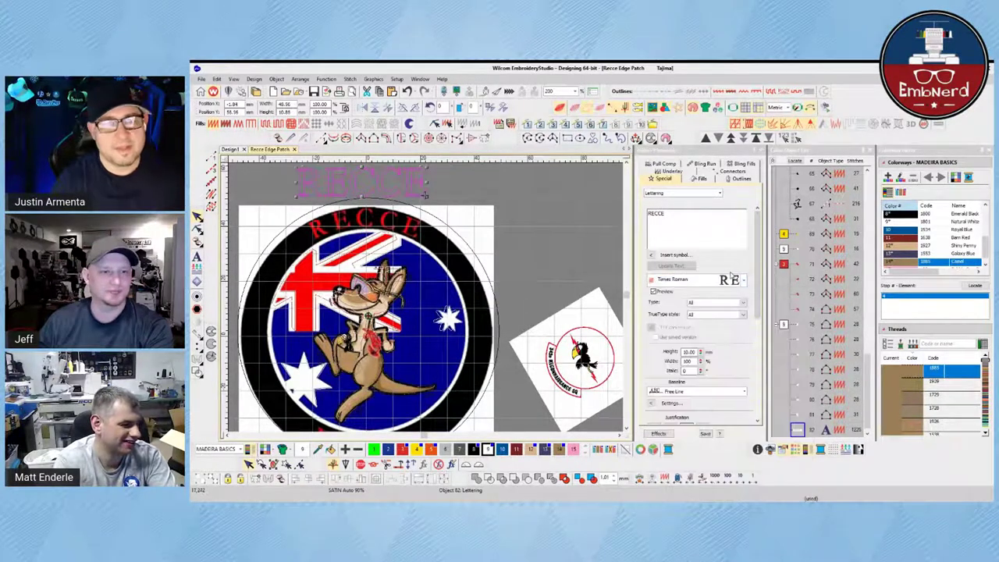
pyautogui.click(747, 280)
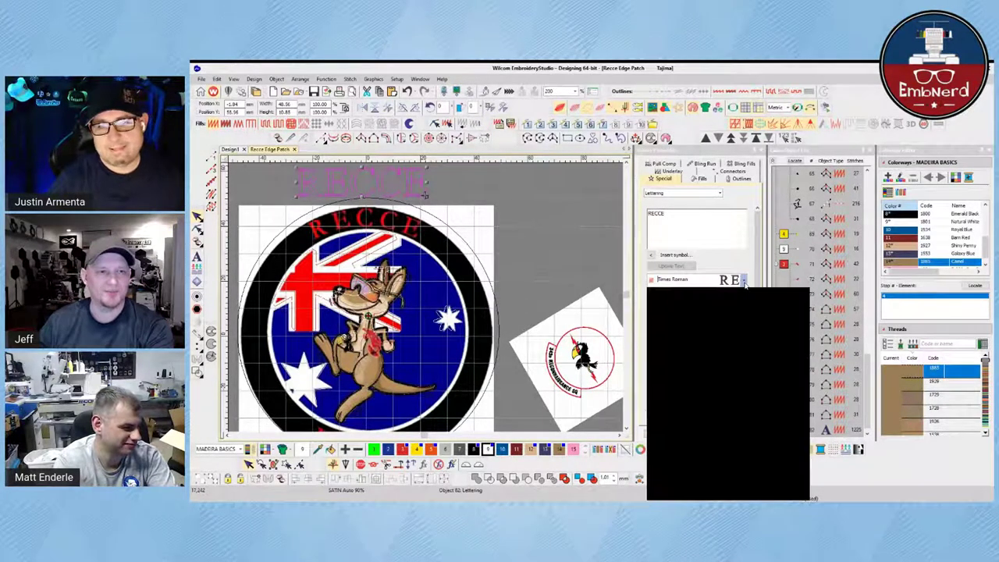
pyautogui.click(687, 300)
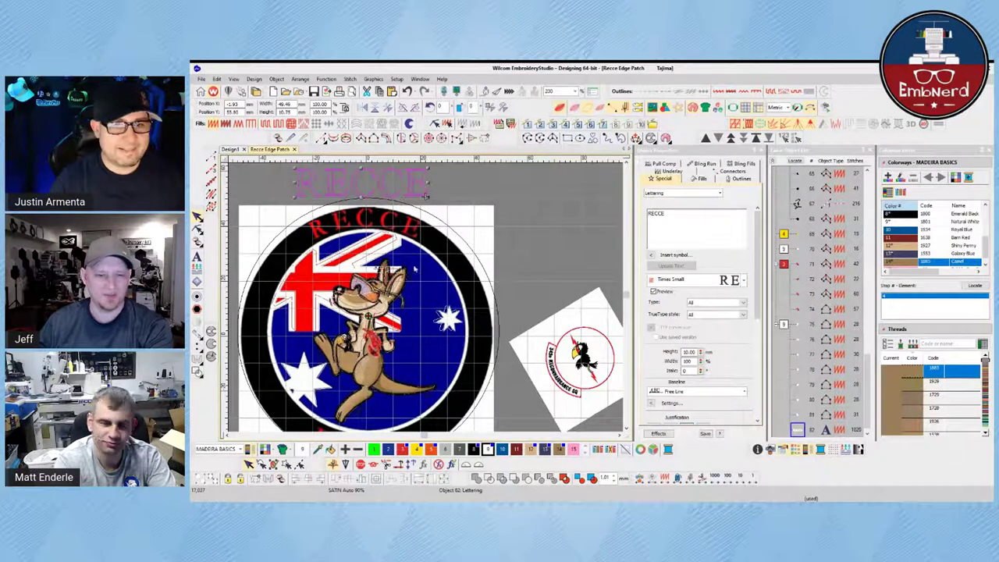
# Set the RECCE lettering's height to 7 mm and move it down over the artwork's RECCE on the upper black border.
pyautogui.doubleClick(689, 352)
pyautogui.write('7.5')
pyautogui.press('Return')
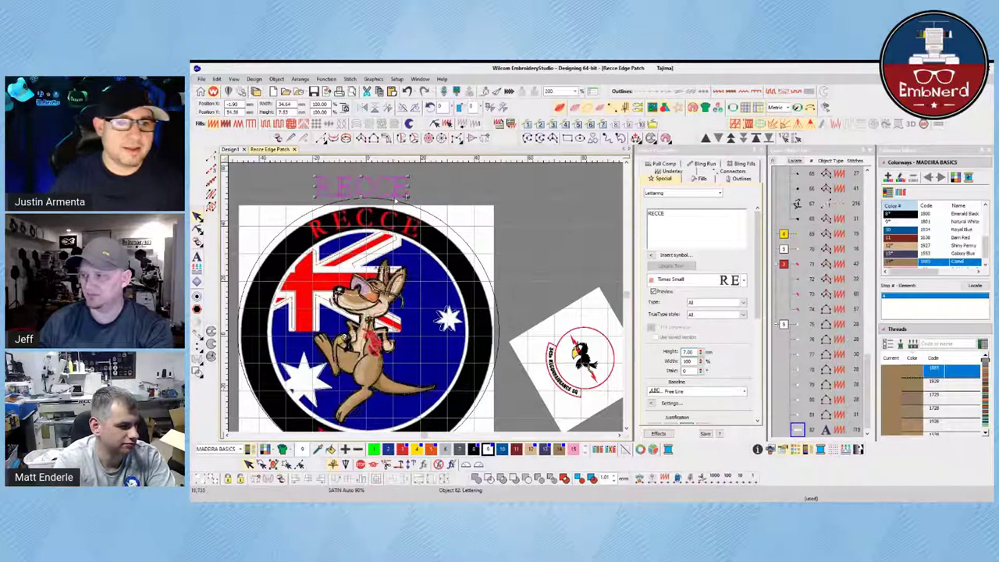
pyautogui.press('b')
pyautogui.moveTo(262, 173); pyautogui.dragTo(499, 260)
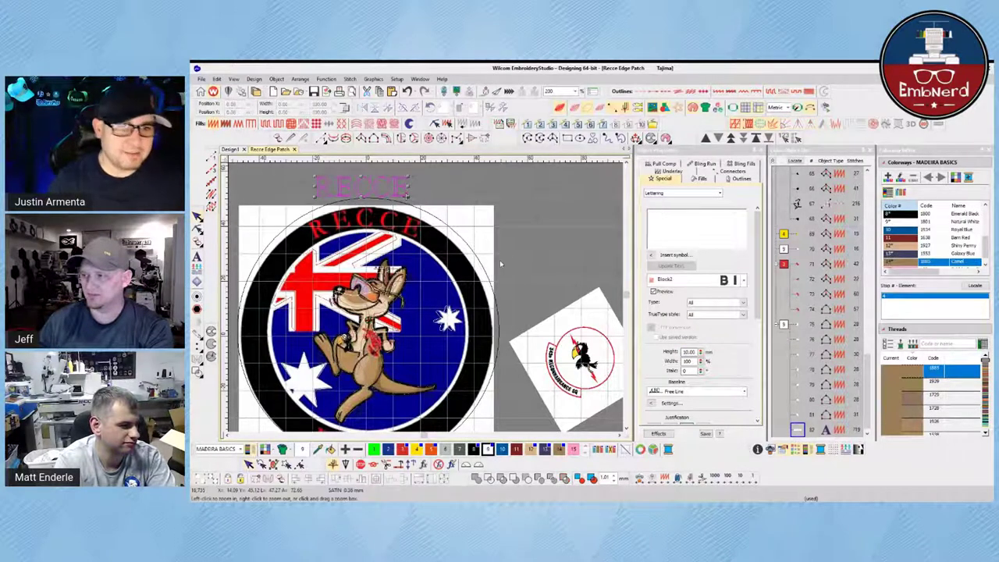
pyautogui.moveTo(380, 254); pyautogui.dragTo(442, 279)
pyautogui.scroll(1, 442, 279)
pyautogui.scroll(-2, 428, 318)
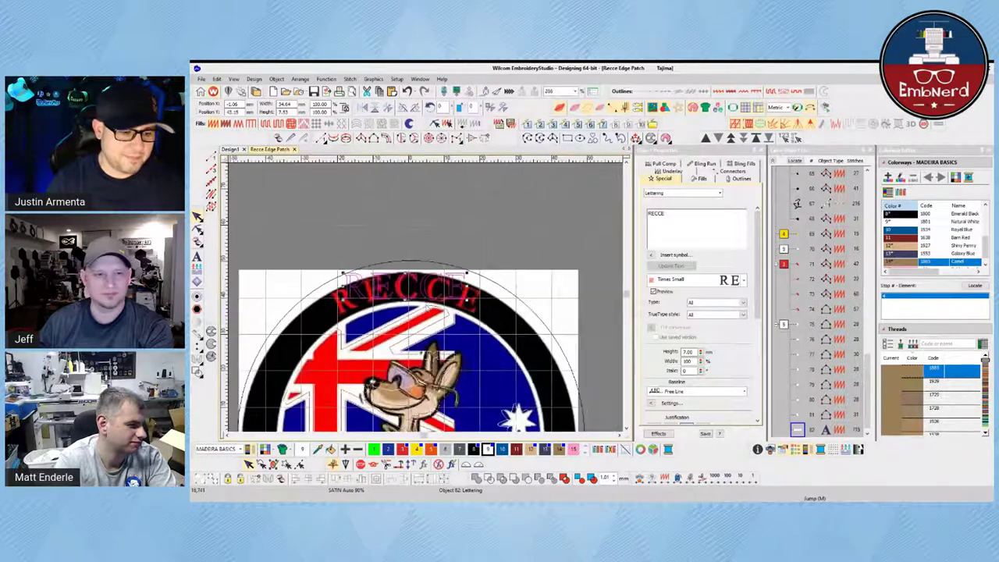
# Colour the RECCE lettering red and set its pull compensation to 0.35 mm.
pyautogui.press('t')
pyautogui.press('d')
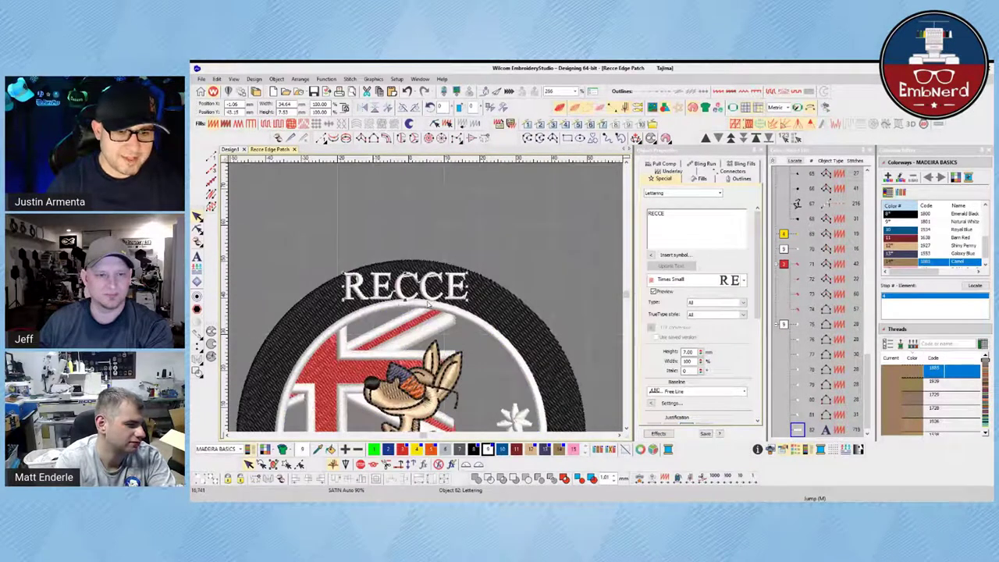
pyautogui.click(402, 449)
pyautogui.click(665, 163)
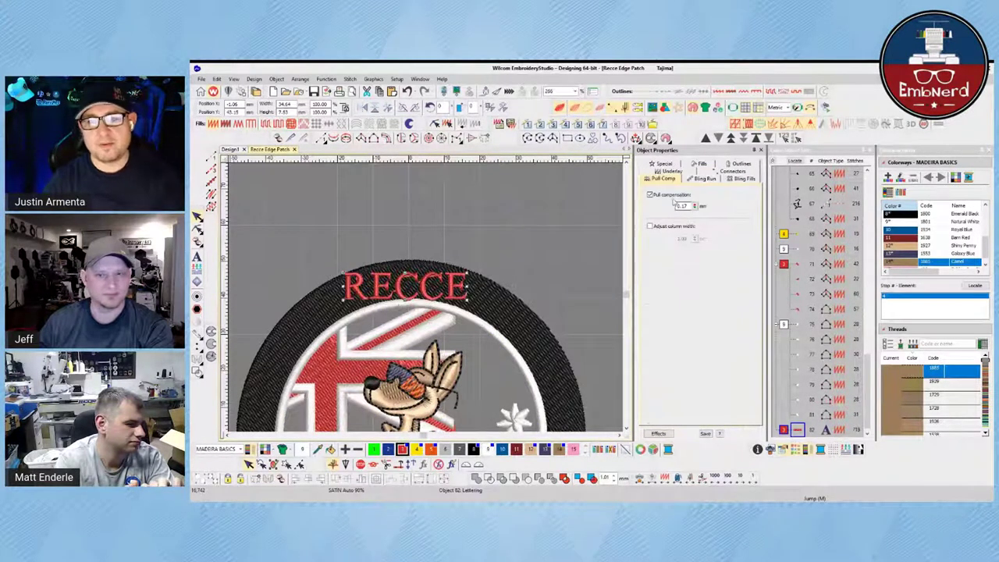
pyautogui.write('.38')
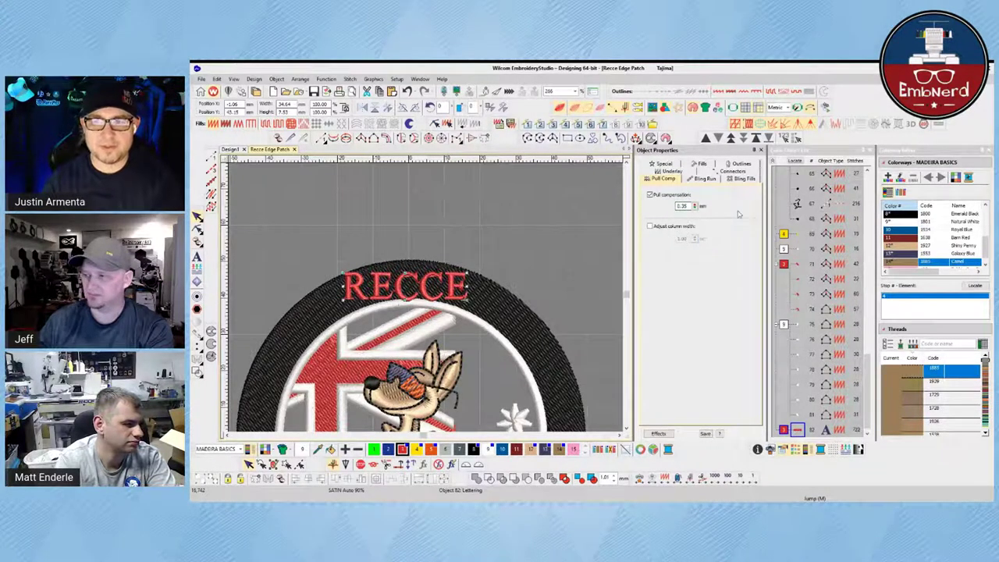
# Change the first underlay's type for the RECCE lettering and turn off its second underlay.
pyautogui.click(672, 171)
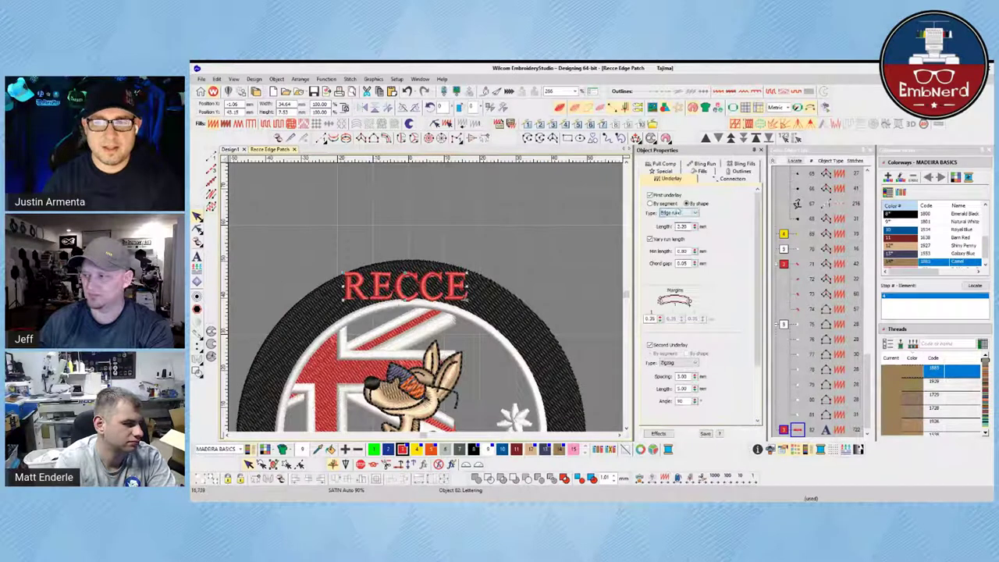
pyautogui.click(668, 205)
pyautogui.click(672, 221)
pyautogui.click(649, 345)
# Turn off auto split and auto spacing for the RECCE lettering's satin fill and set its spacing to 0.36 mm.
pyautogui.click(701, 172)
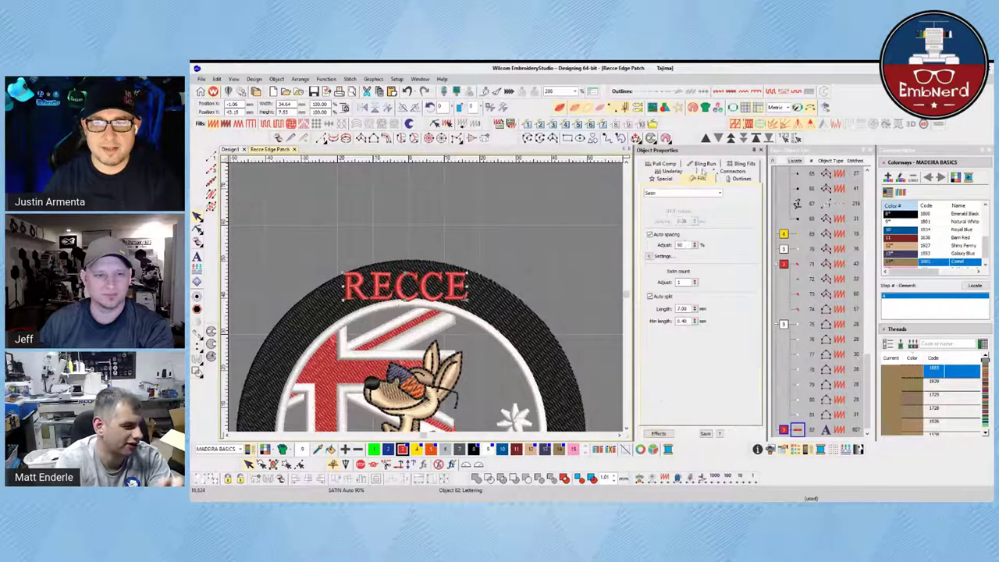
pyautogui.click(649, 297)
pyautogui.click(649, 234)
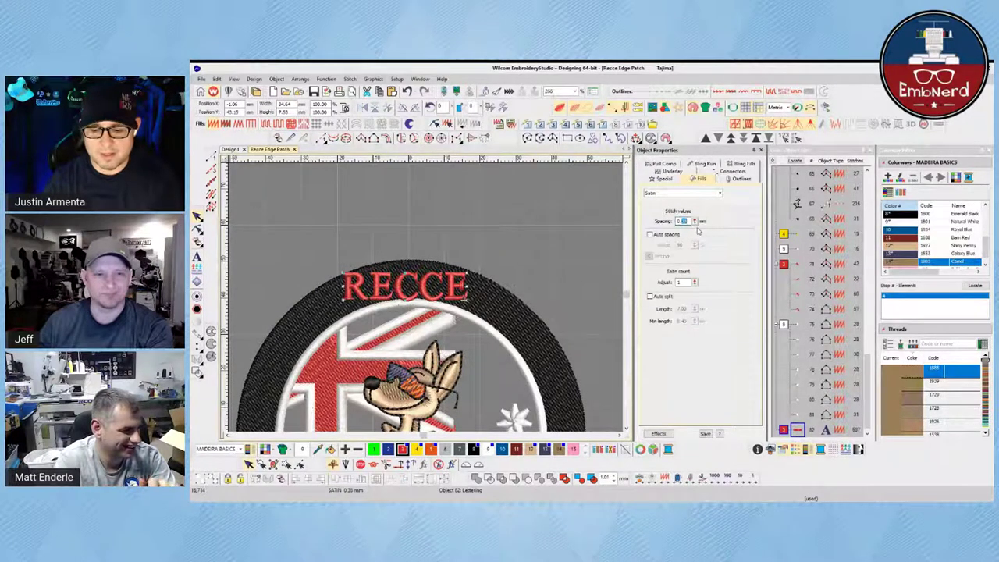
pyautogui.write('0.25')
pyautogui.press('Return')
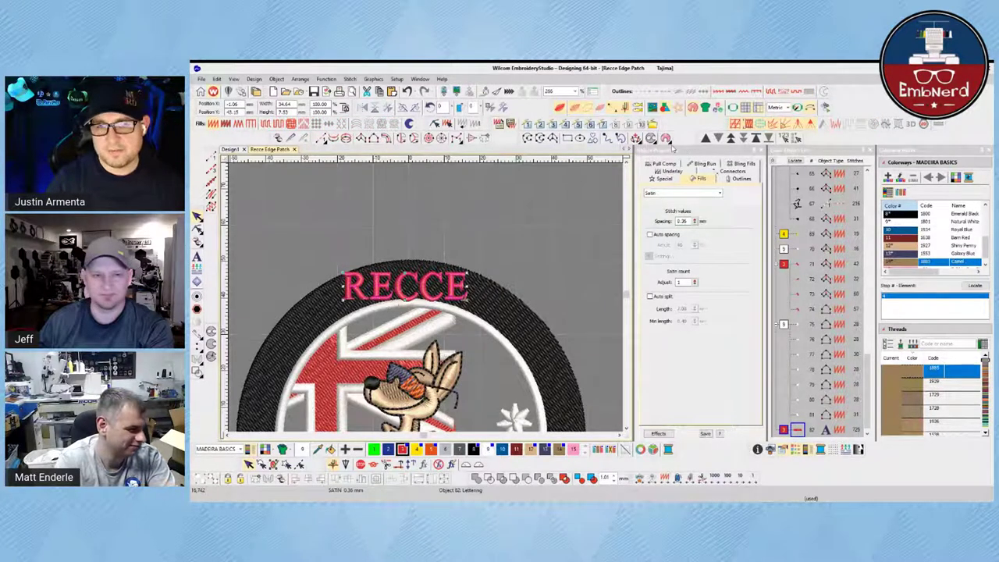
# Give the RECCE lettering an Arc CW baseline and position it centrally on the upper black border.
pyautogui.click(664, 175)
pyautogui.scroll(-3, 686, 321)
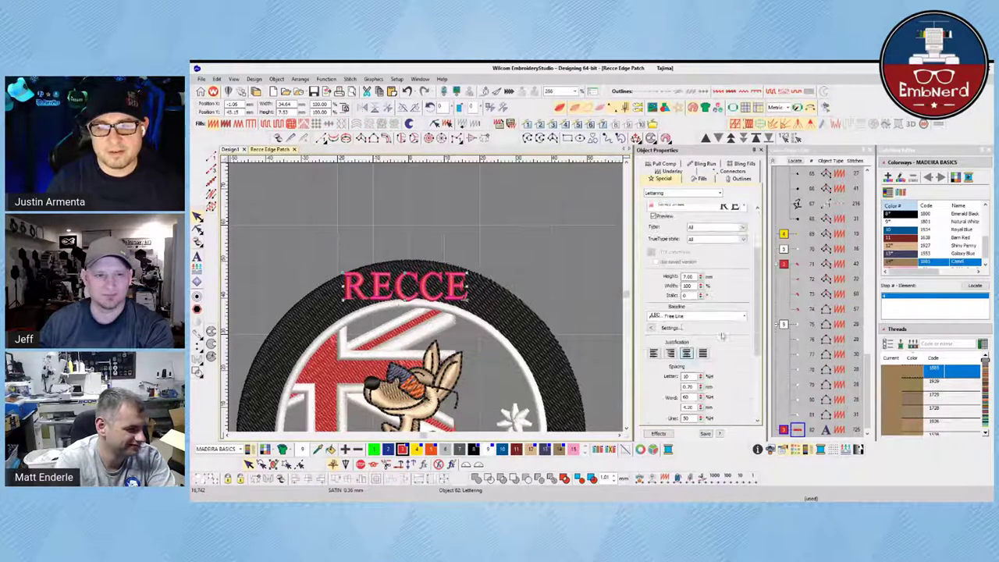
pyautogui.click(657, 340)
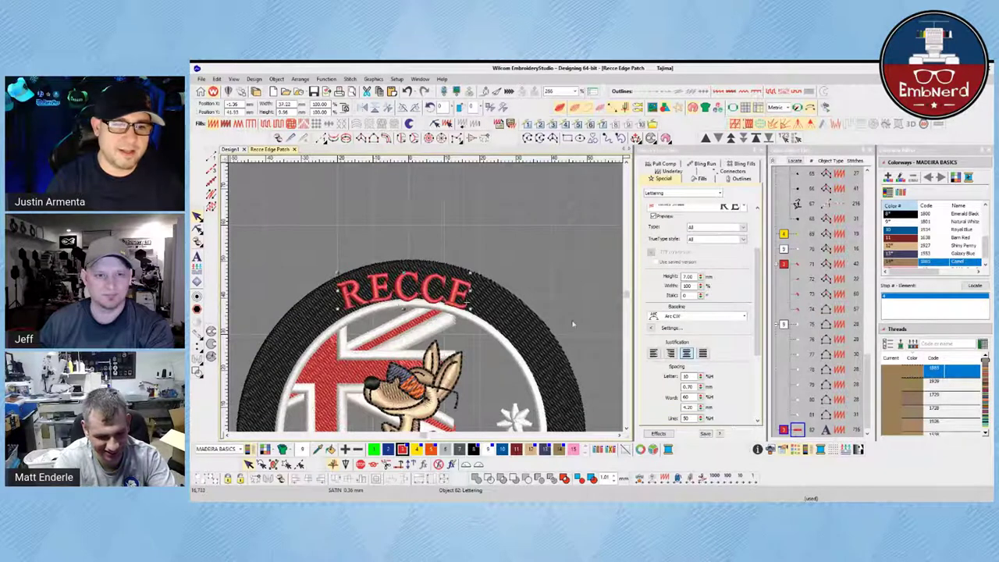
pyautogui.moveTo(429, 298); pyautogui.dragTo(434, 293)
pyautogui.click(422, 265)
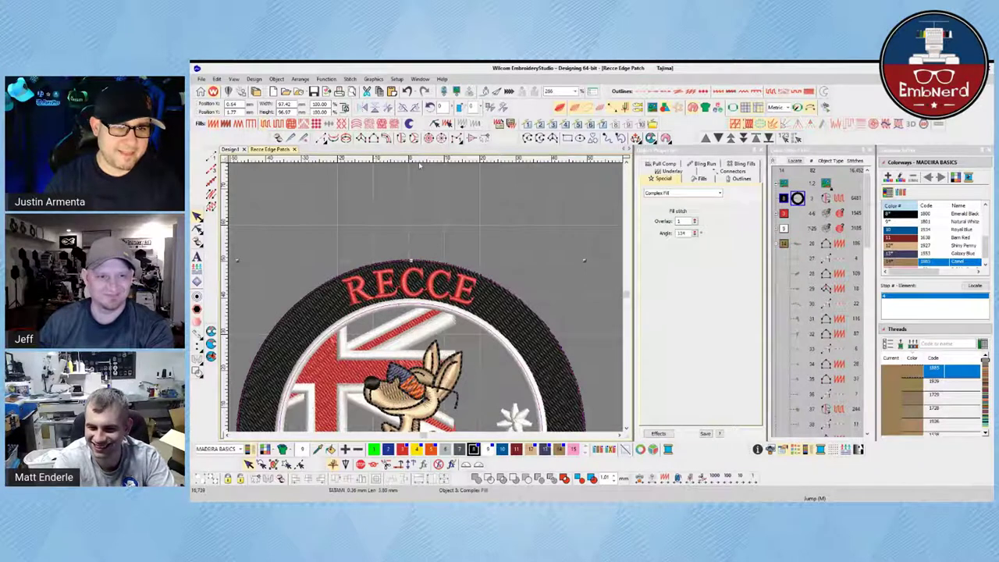
pyautogui.click(411, 290)
pyautogui.moveTo(436, 292); pyautogui.dragTo(439, 292)
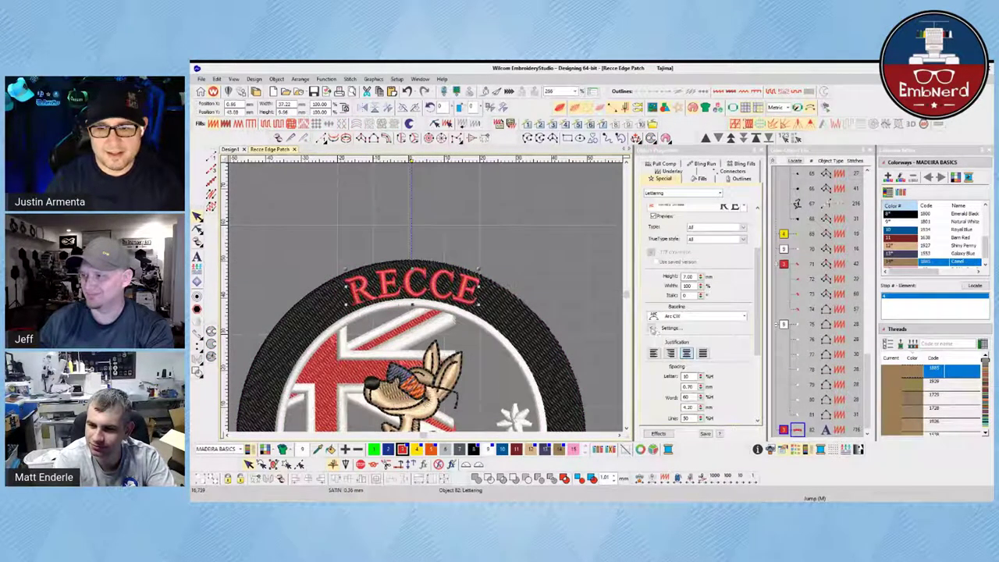
# Try a 40 mm arc radius for the RECCE baseline, set both radii to 35 mm instead, and nudge the lettering on the border.
pyautogui.click(659, 329)
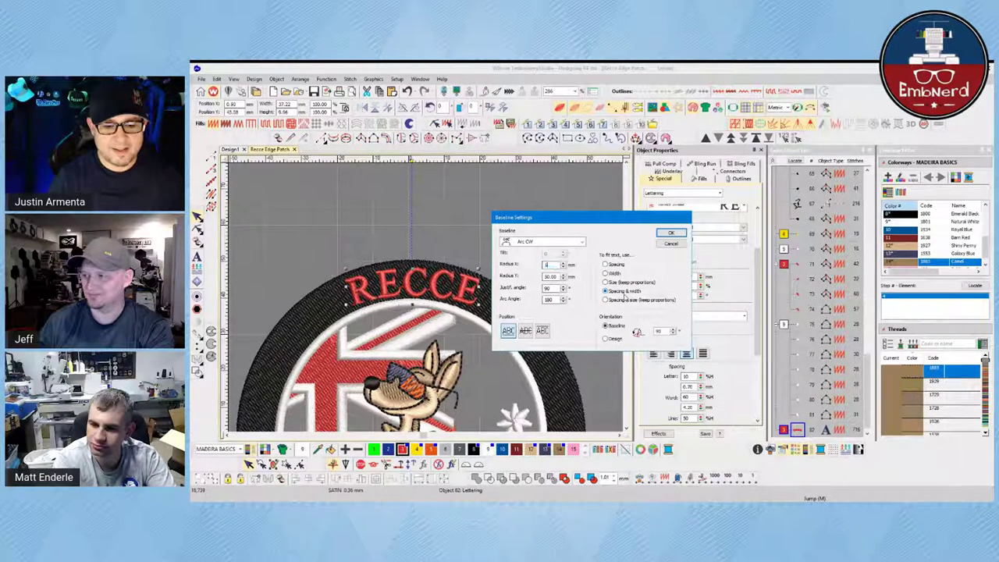
pyautogui.press('Return')
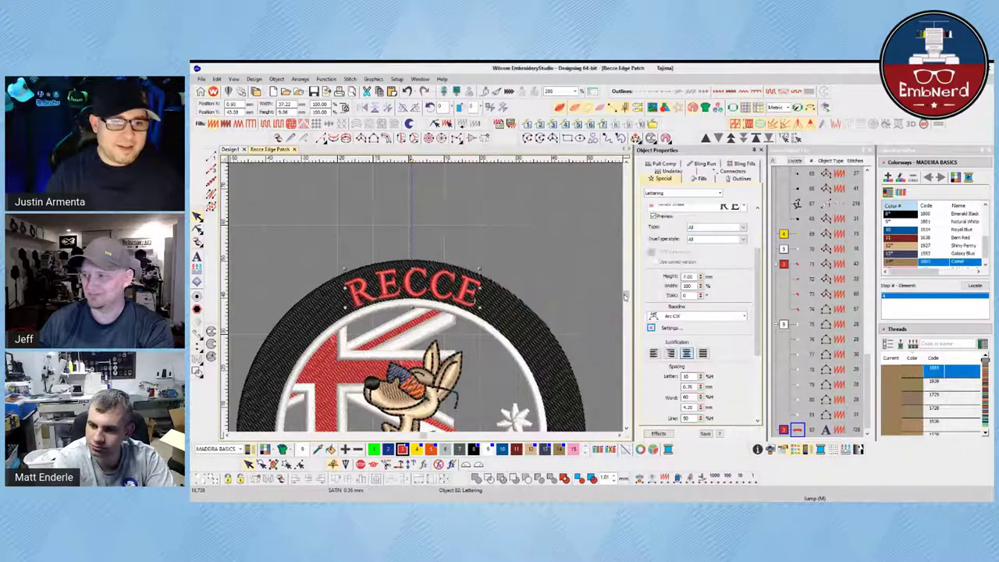
pyautogui.click(652, 328)
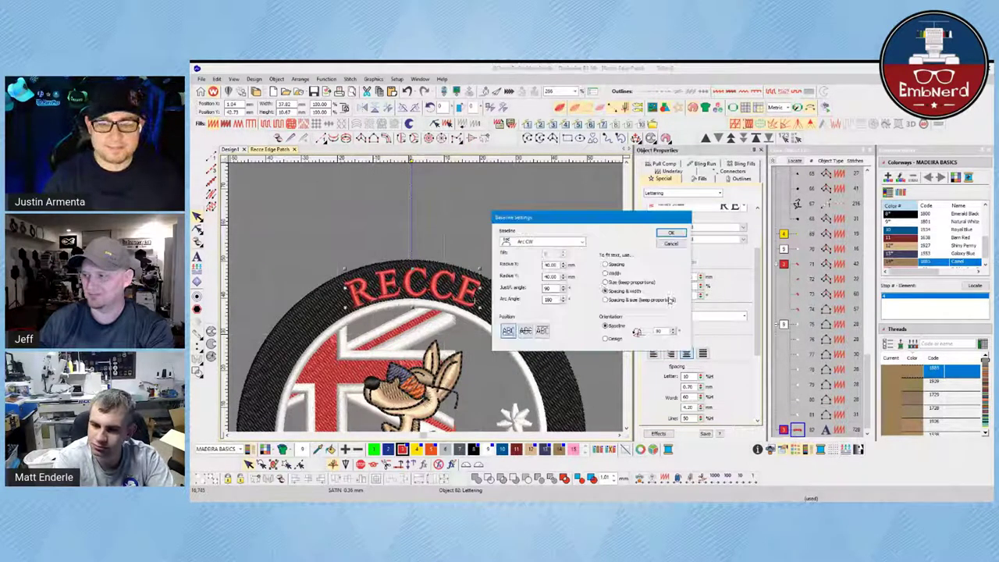
pyautogui.write('185')
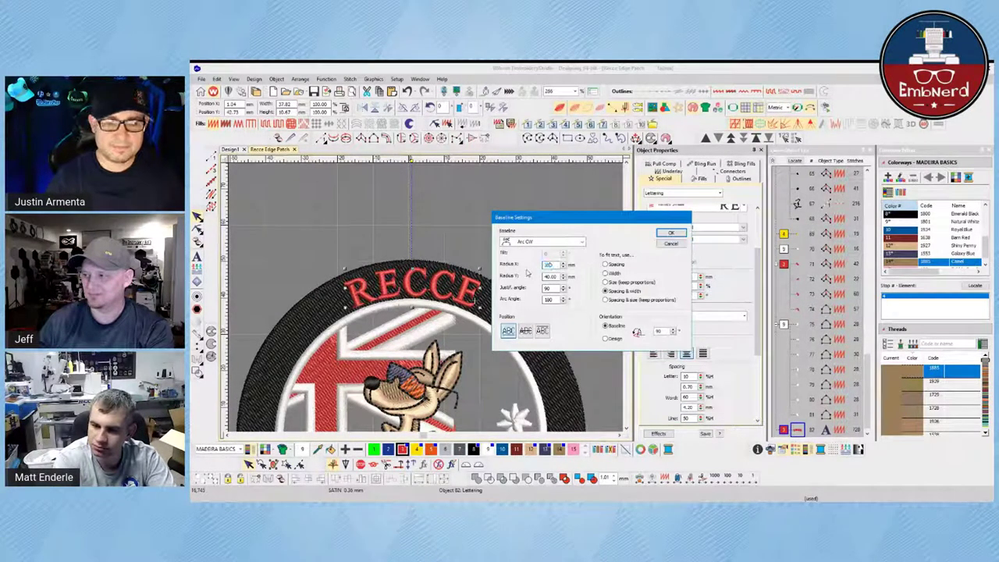
pyautogui.press('Tab')
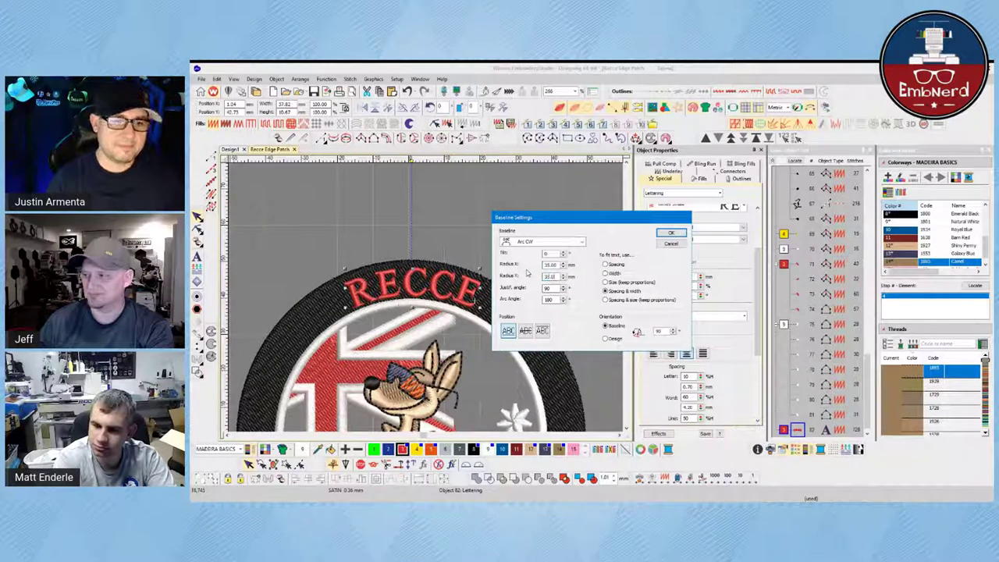
pyautogui.press('Return')
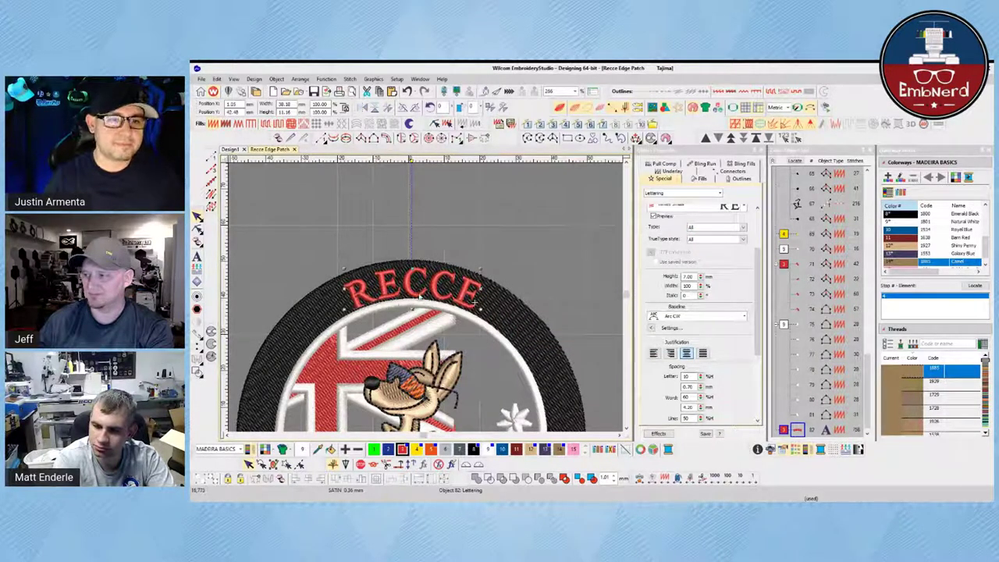
pyautogui.moveTo(418, 295); pyautogui.dragTo(416, 292)
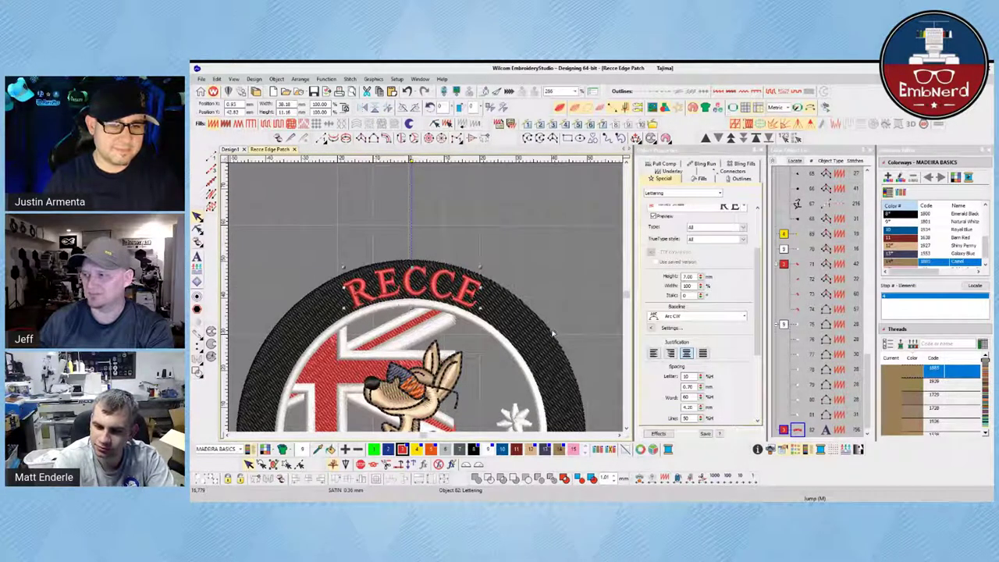
# Duplicate the RECCE lettering straight down below the patch and change the copy's text to EDGE.
pyautogui.scroll(-2, 416, 307)
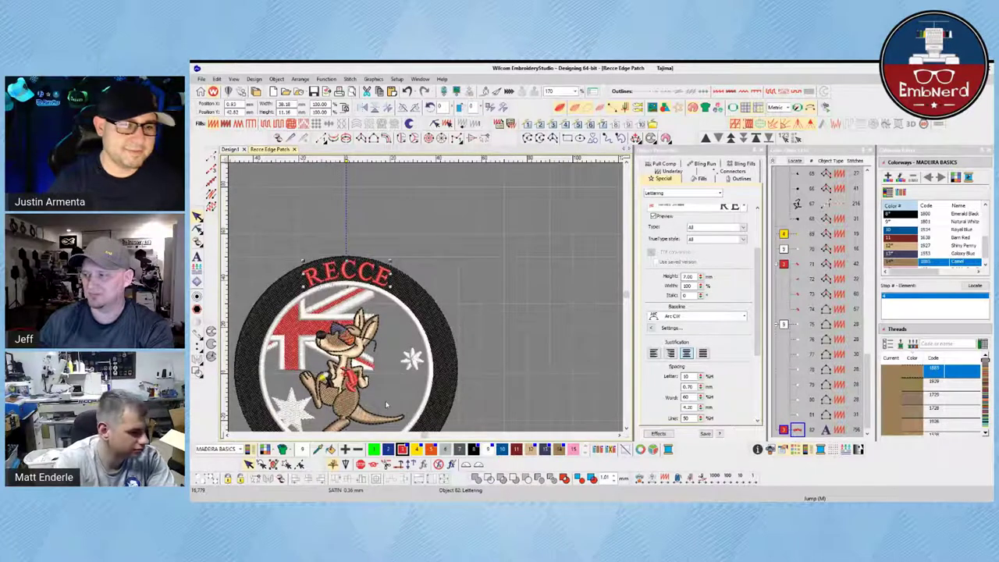
pyautogui.scroll(1, 387, 404)
pyautogui.scroll(-2, 424, 295)
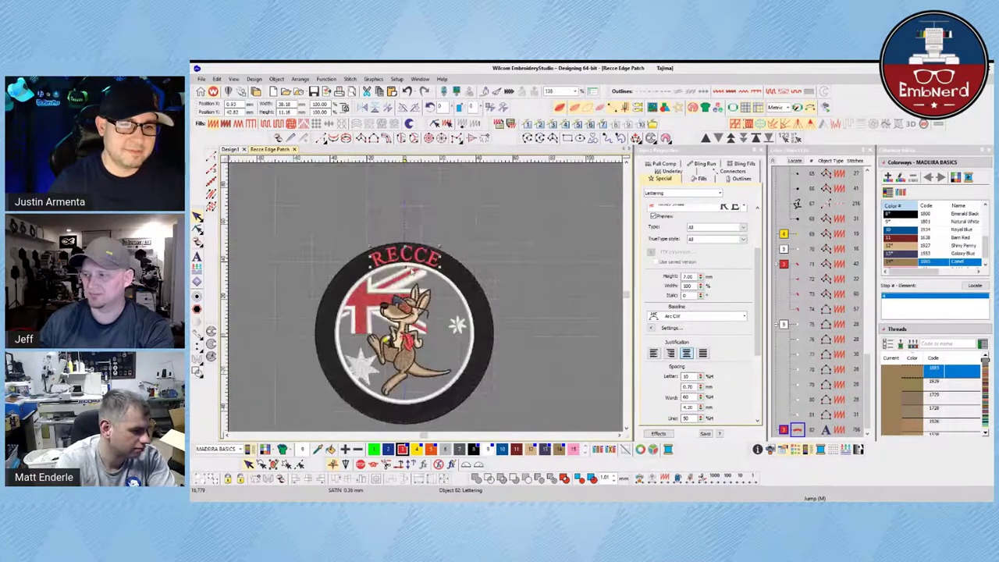
pyautogui.moveTo(372, 258); pyautogui.dragTo(371, 426)
pyautogui.scroll(2, 478, 397)
pyautogui.press('t')
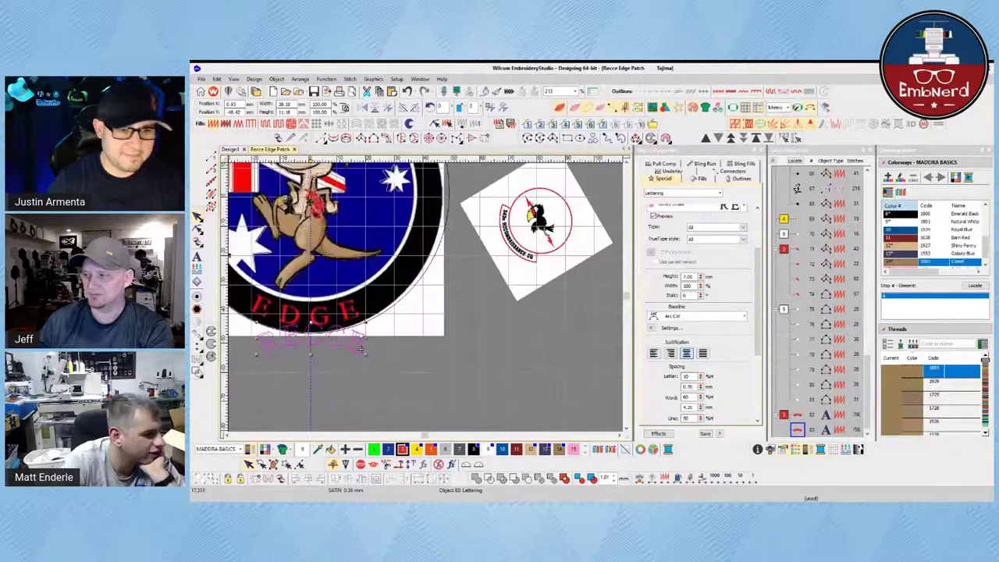
pyautogui.scroll(3, 756, 237)
pyautogui.write('EDGE')
pyautogui.click(669, 265)
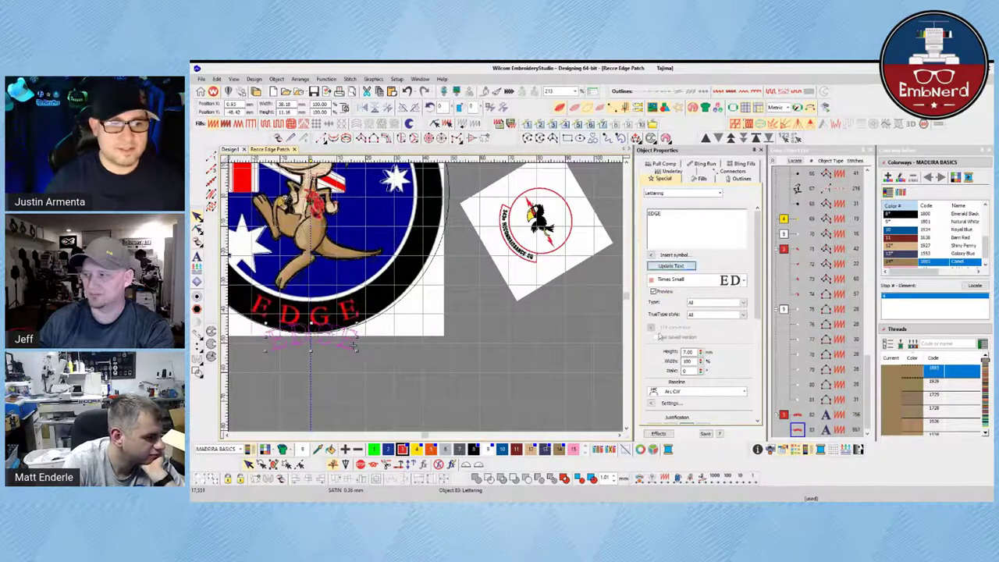
# Set the EDGE lettering's baseline to Arc CCW and move it up over the artwork's EDGE on the lower black border.
pyautogui.click(675, 392)
pyautogui.click(675, 434)
pyautogui.scroll(3, 322, 379)
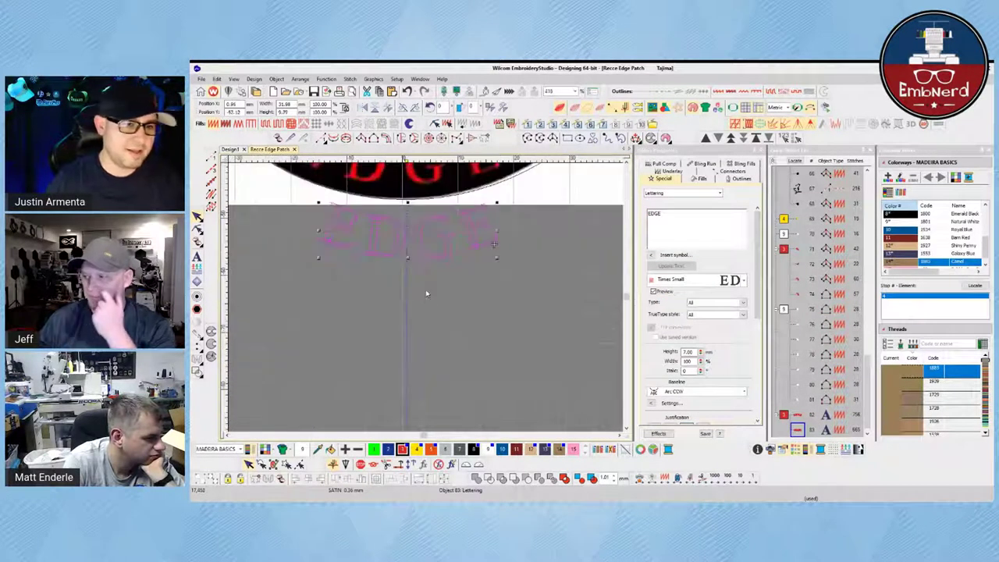
pyautogui.scroll(-1, 426, 294)
pyautogui.moveTo(417, 285); pyautogui.dragTo(413, 228)
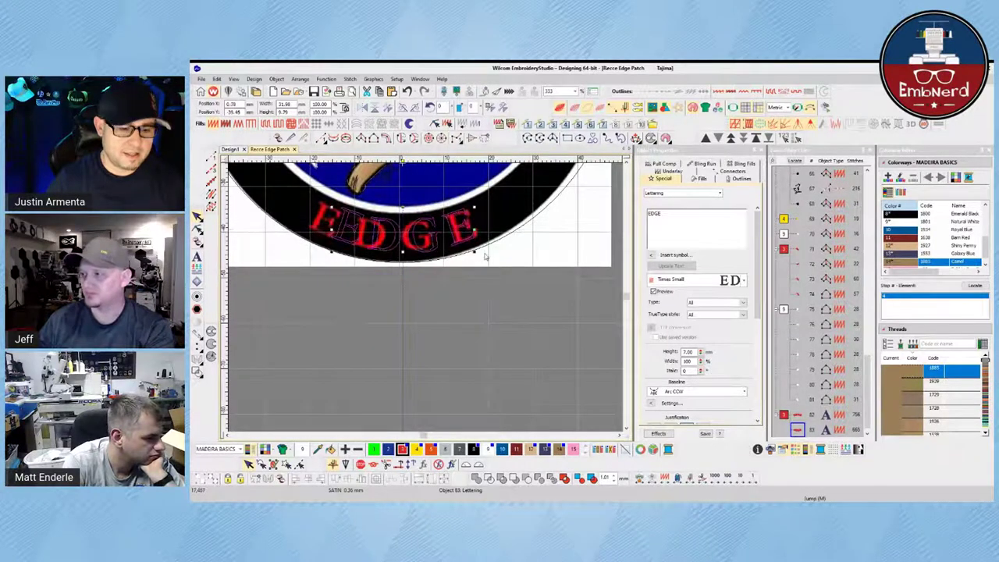
# Compare the EDGE lettering with the artwork and set its letter width to 110%.
pyautogui.press('t')
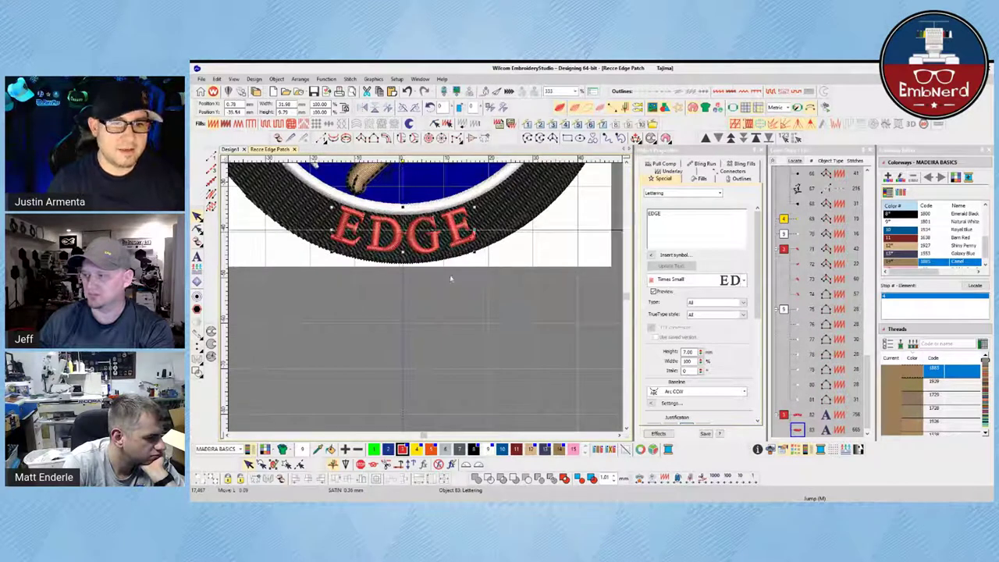
pyautogui.press('t')
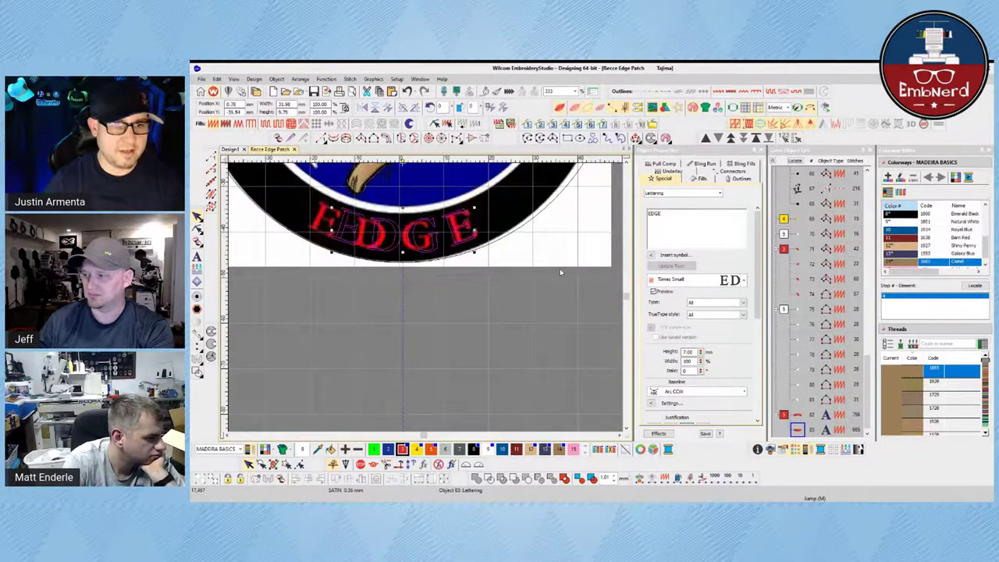
pyautogui.doubleClick(688, 361)
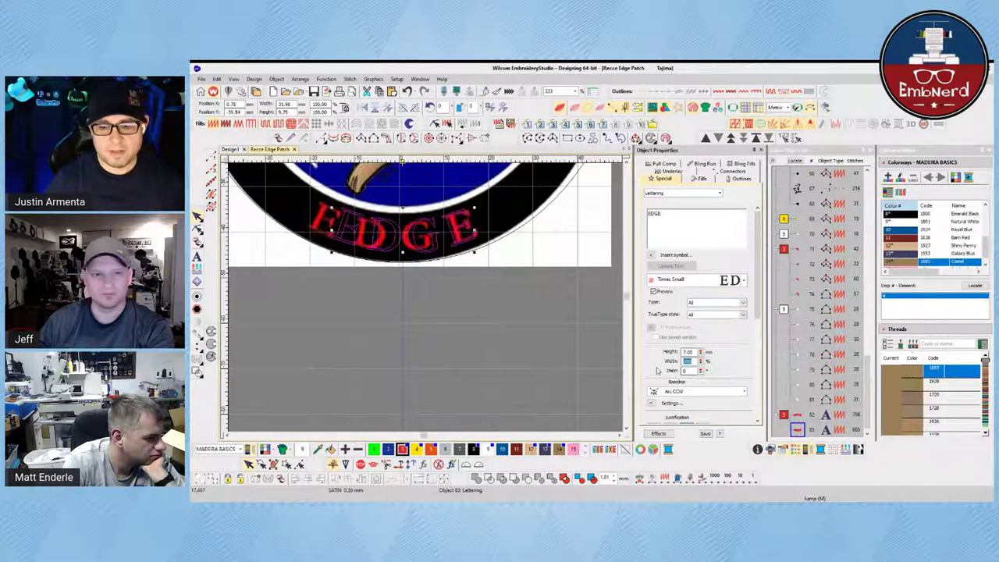
pyautogui.write('110')
pyautogui.press('Return')
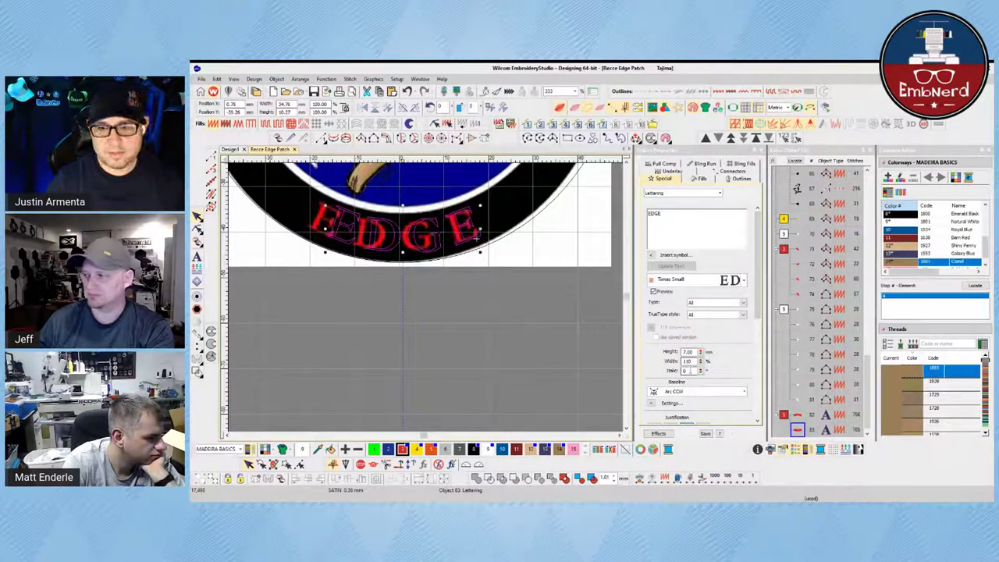
# Switch off TrueView to show the stitches and turn off trimming after connectors inside the EDGE lettering.
pyautogui.scroll(-3, 687, 351)
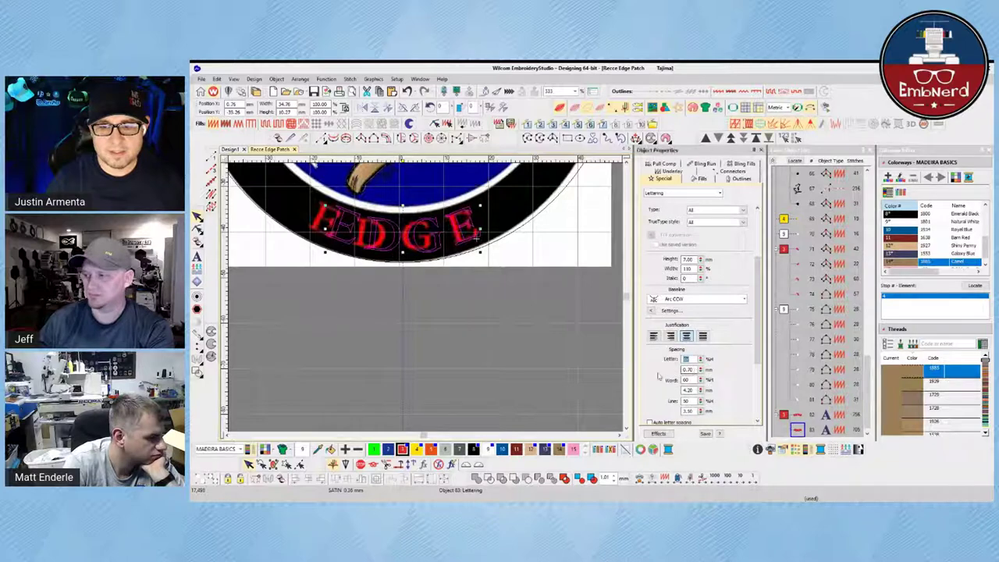
pyautogui.click(508, 315)
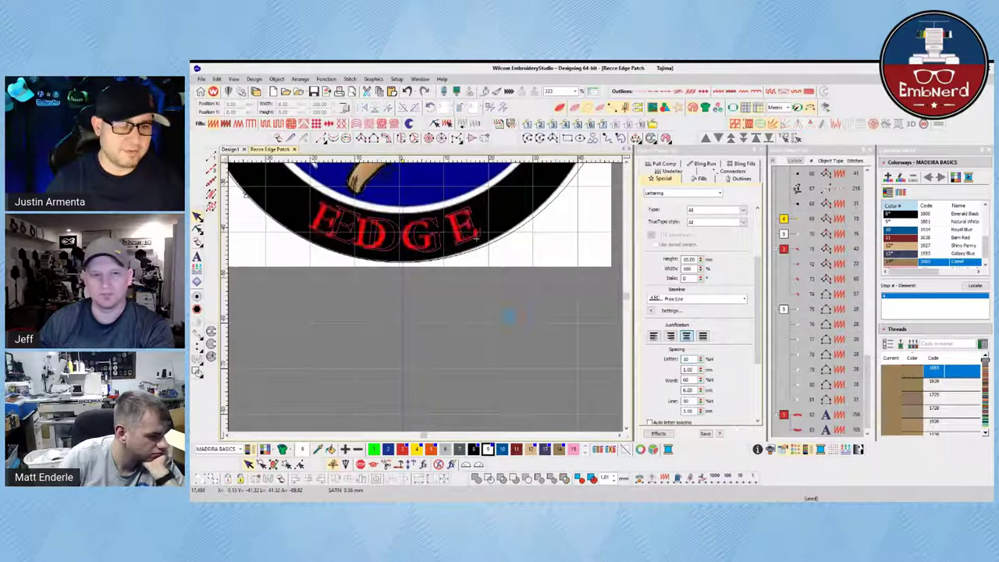
pyautogui.press('t')
pyautogui.press('t')
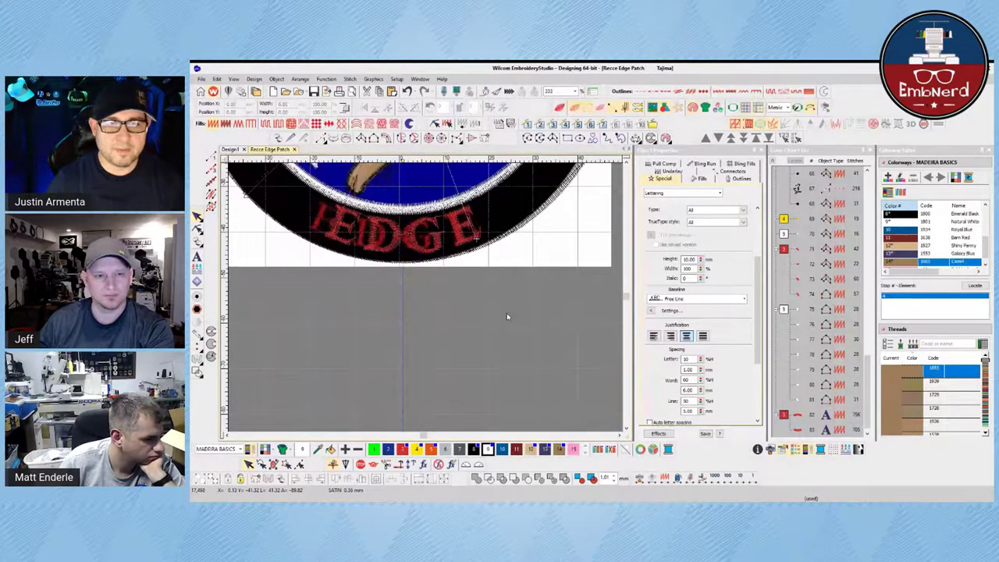
pyautogui.click(461, 232)
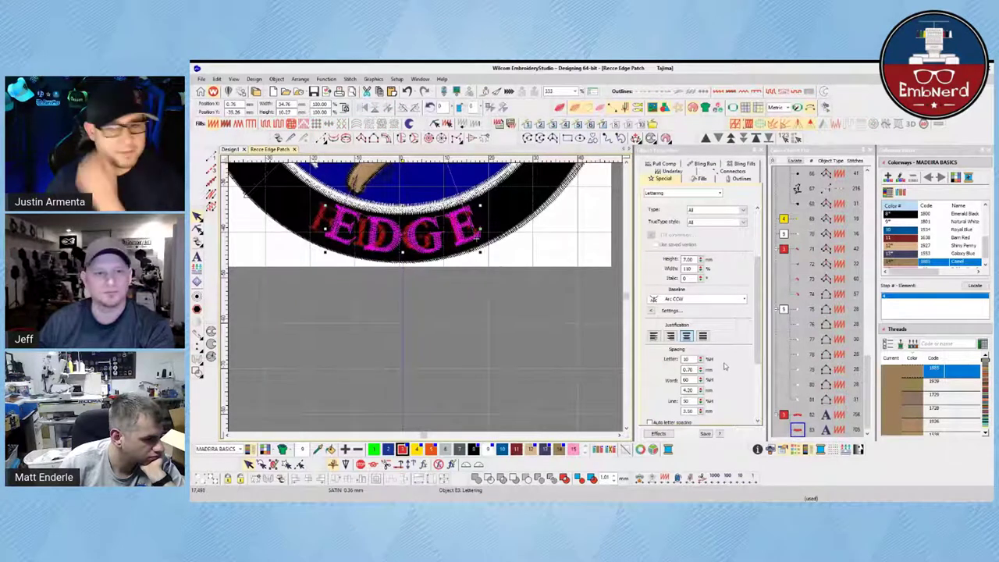
pyautogui.click(733, 178)
pyautogui.click(679, 212)
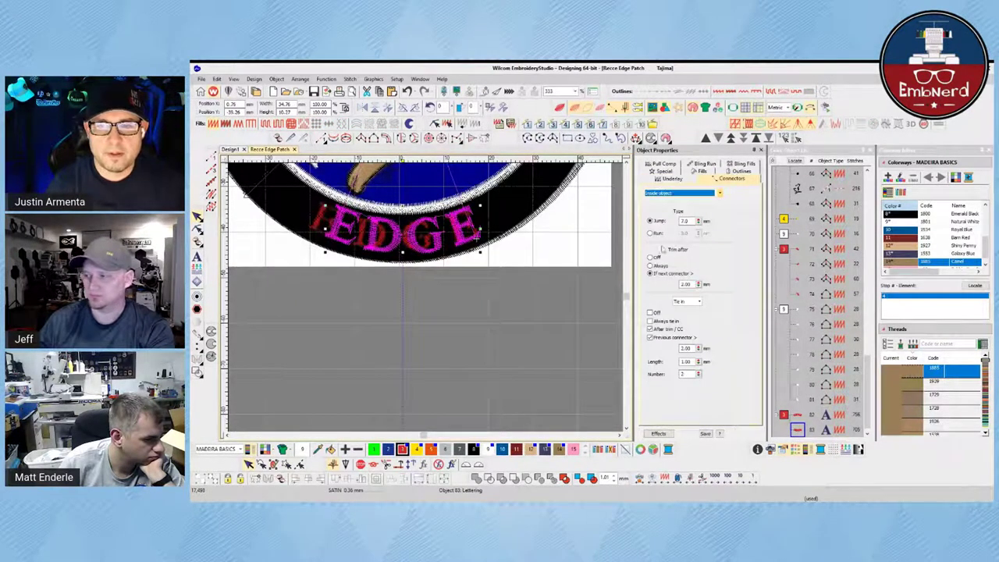
pyautogui.click(650, 257)
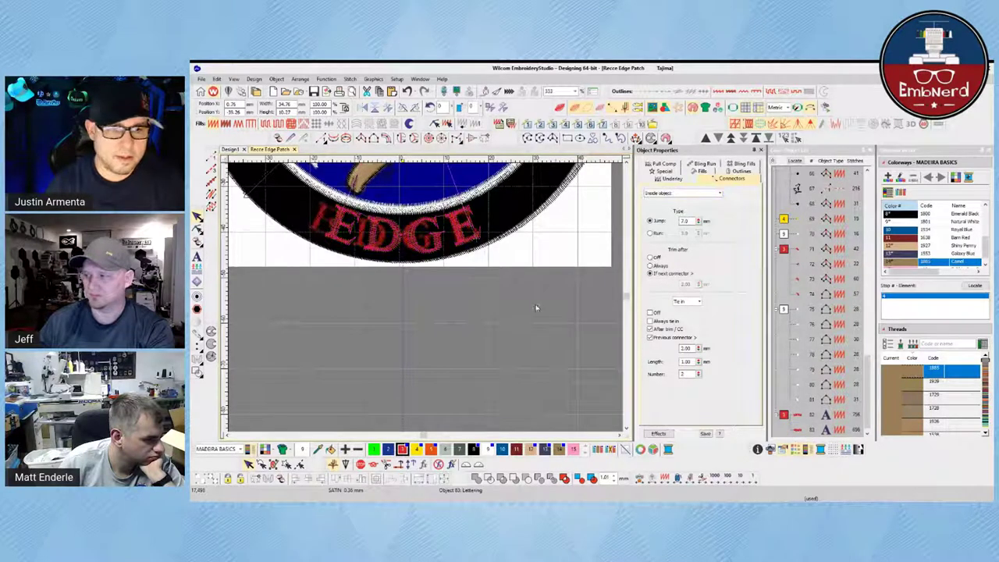
pyautogui.click(535, 281)
pyautogui.press('t')
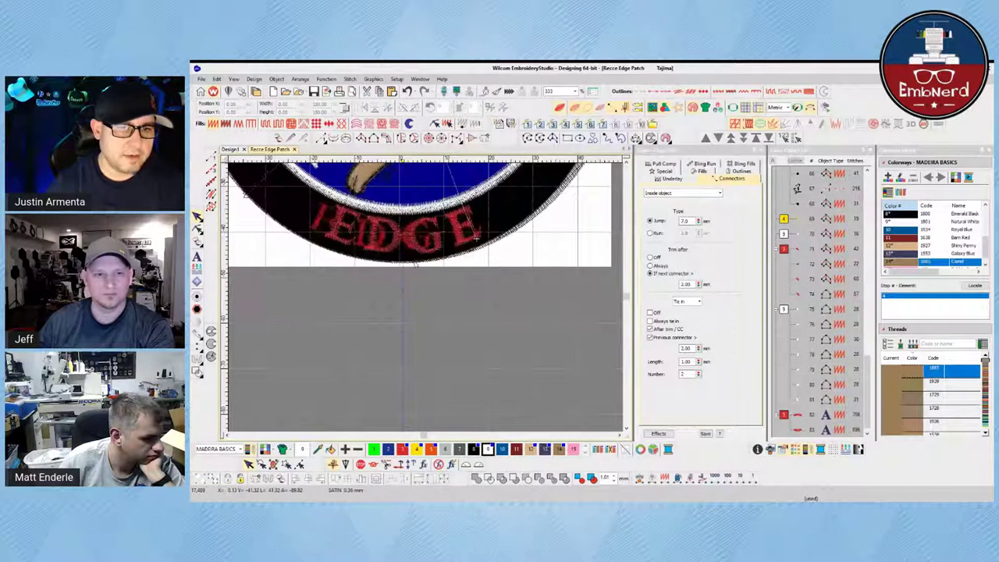
# Turn off trimming after connectors inside the RECCE lettering on the upper border.
pyautogui.scroll(-5, 446, 265)
pyautogui.click(430, 210)
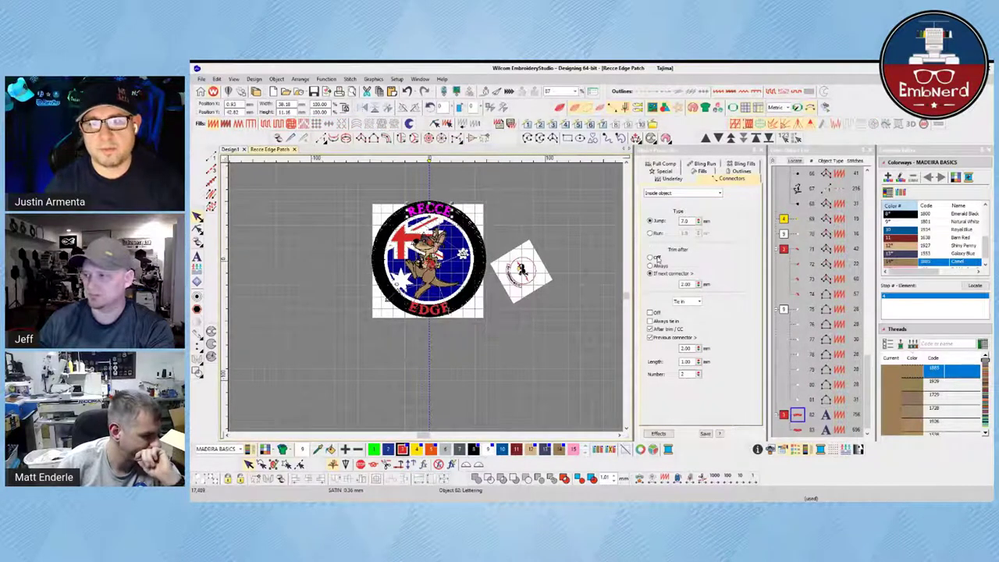
pyautogui.click(561, 302)
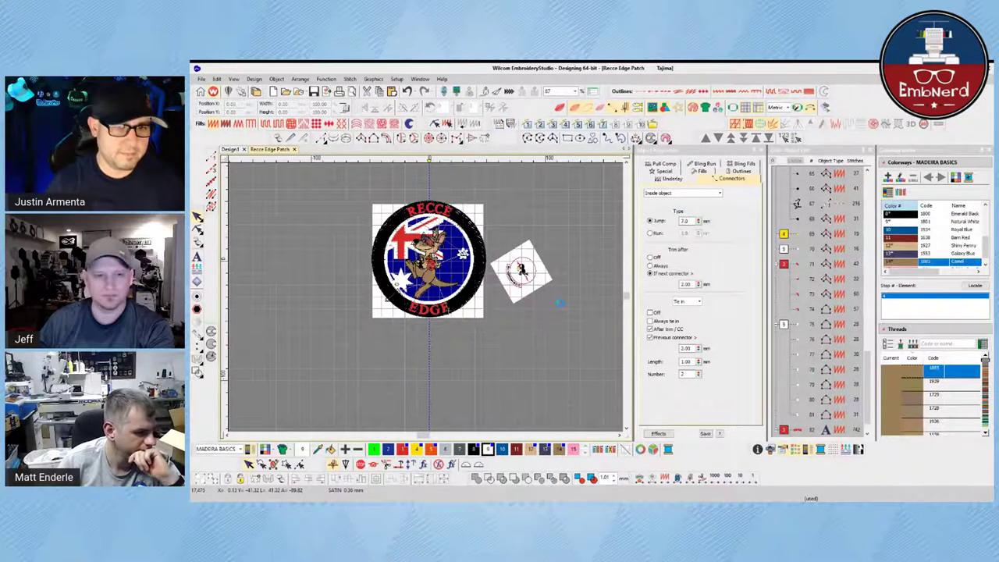
# Hide the bitmap artwork and examine the whole embroidered patch up close in TrueView.
pyautogui.press('d')
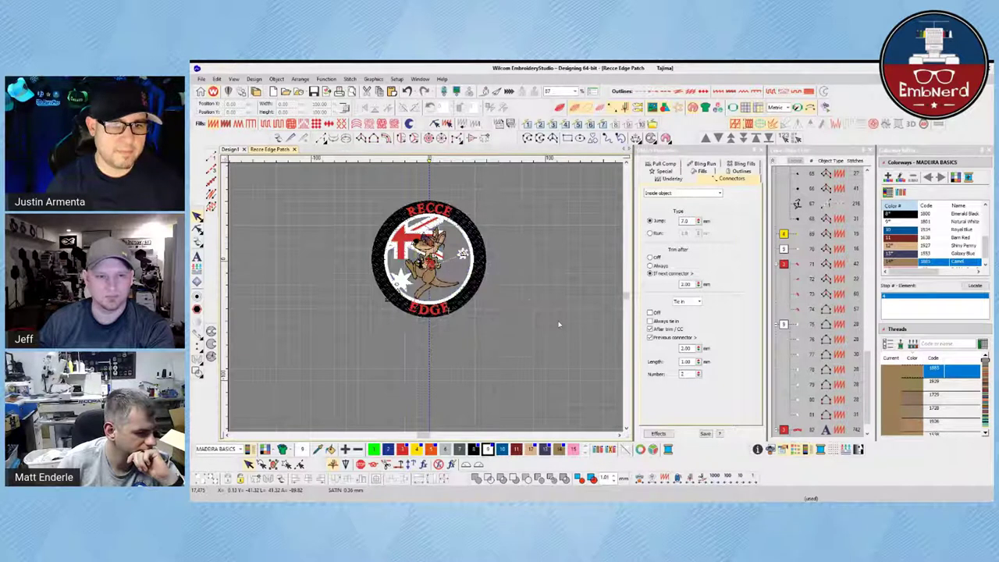
pyautogui.press('b')
pyautogui.moveTo(308, 179); pyautogui.dragTo(522, 333)
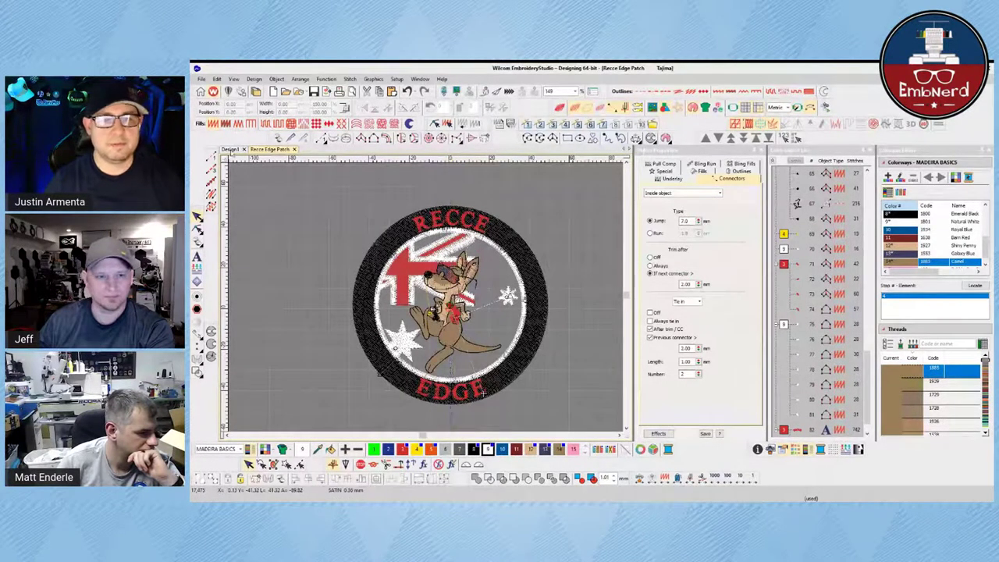
pyautogui.press('t')
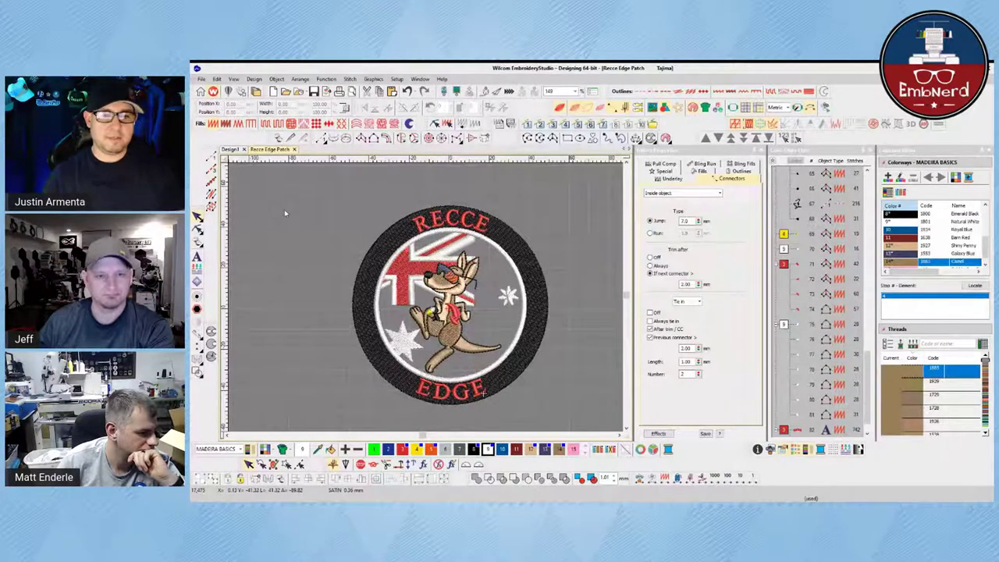
# Select the entire patch design and set its X and Y position to 0.
pyautogui.rightClick(639, 477)
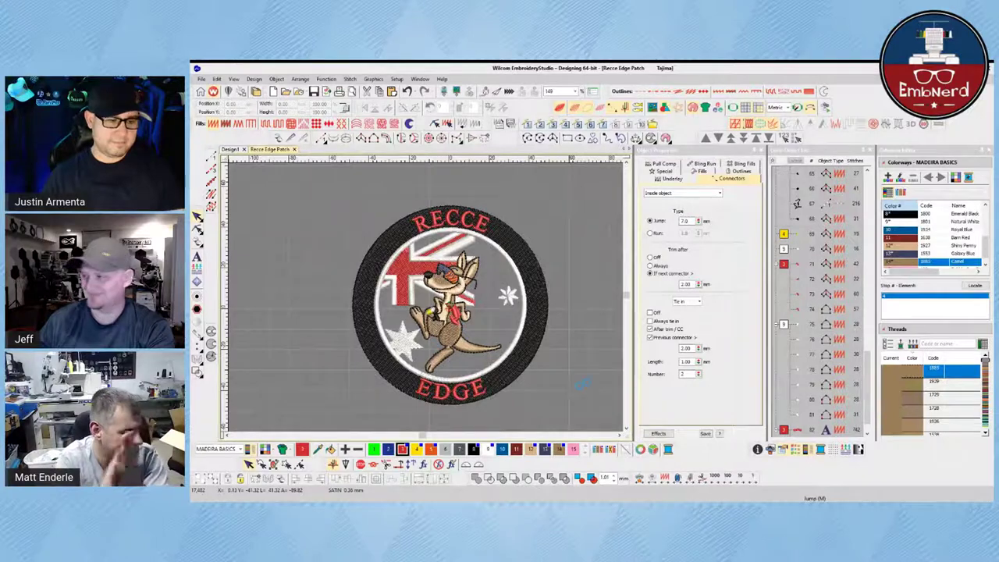
pyautogui.hotkey('ctrl', 'a')
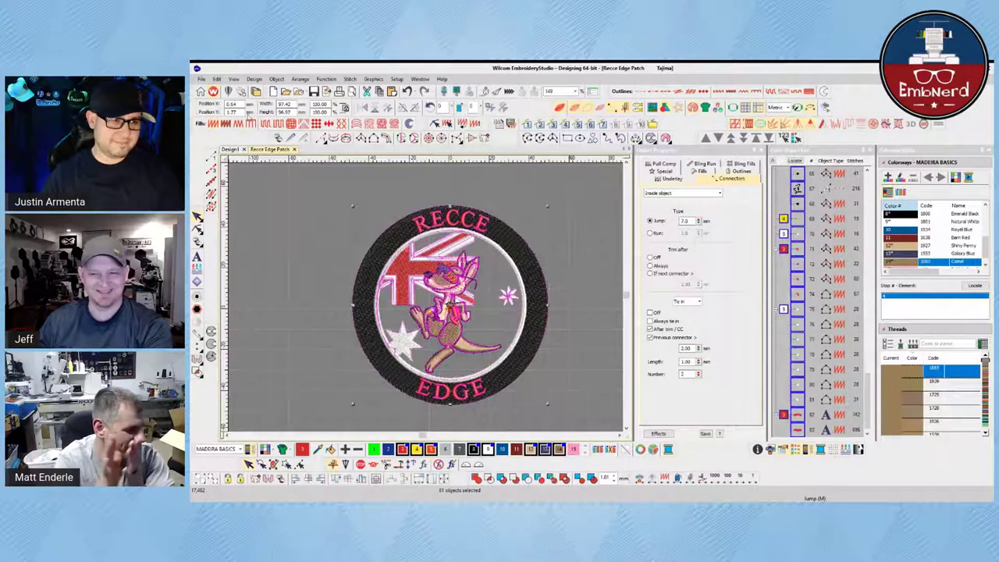
pyautogui.doubleClick(232, 104)
pyautogui.write('0')
pyautogui.press('Tab')
pyautogui.write('0')
pyautogui.press('Return')
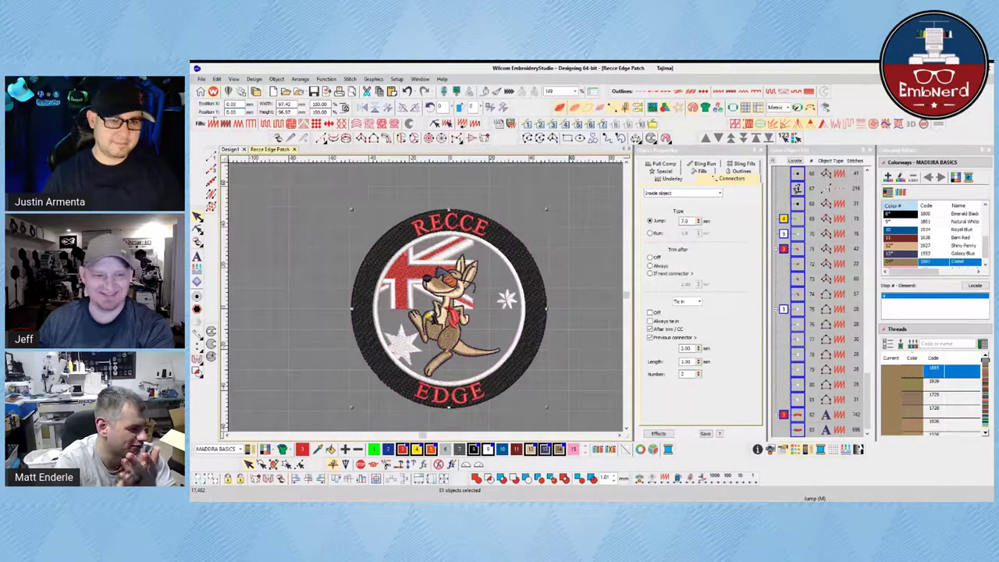
pyautogui.click(504, 196)
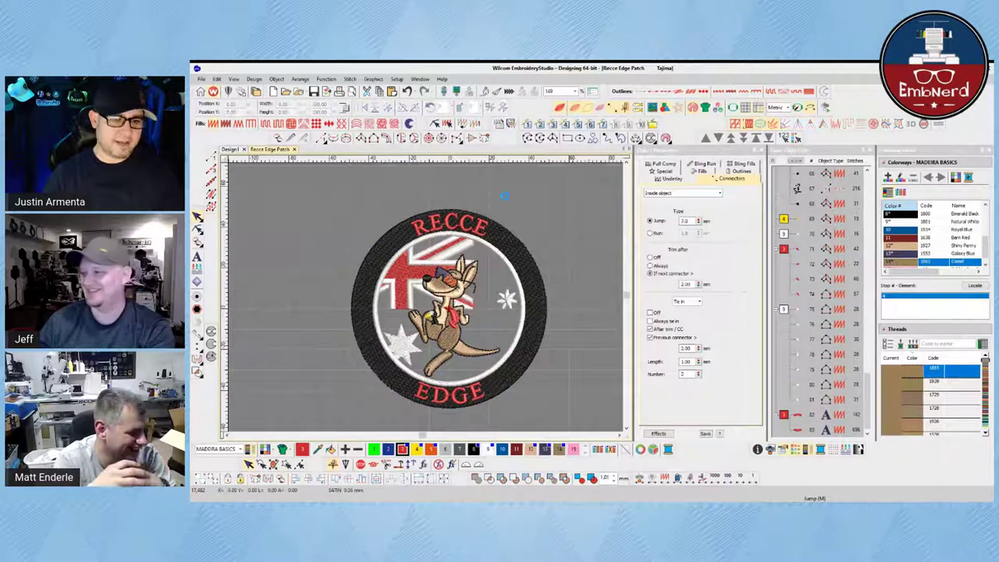